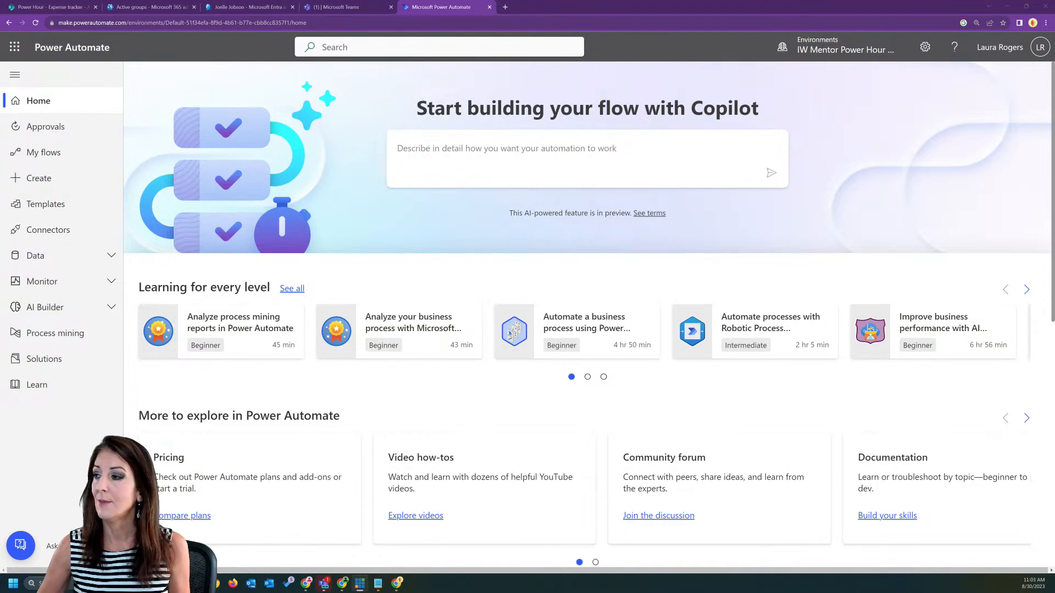
# - Switch to the SharePoint Expense tracker list and start creating a Power Automate flow from it
pyautogui.click(78, 154)
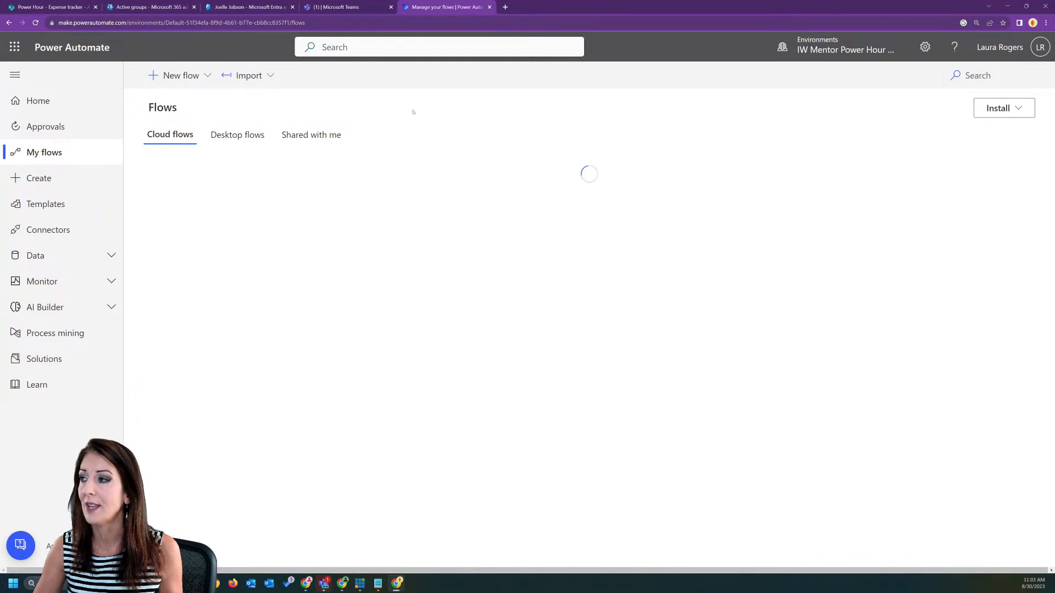
pyautogui.click(68, 8)
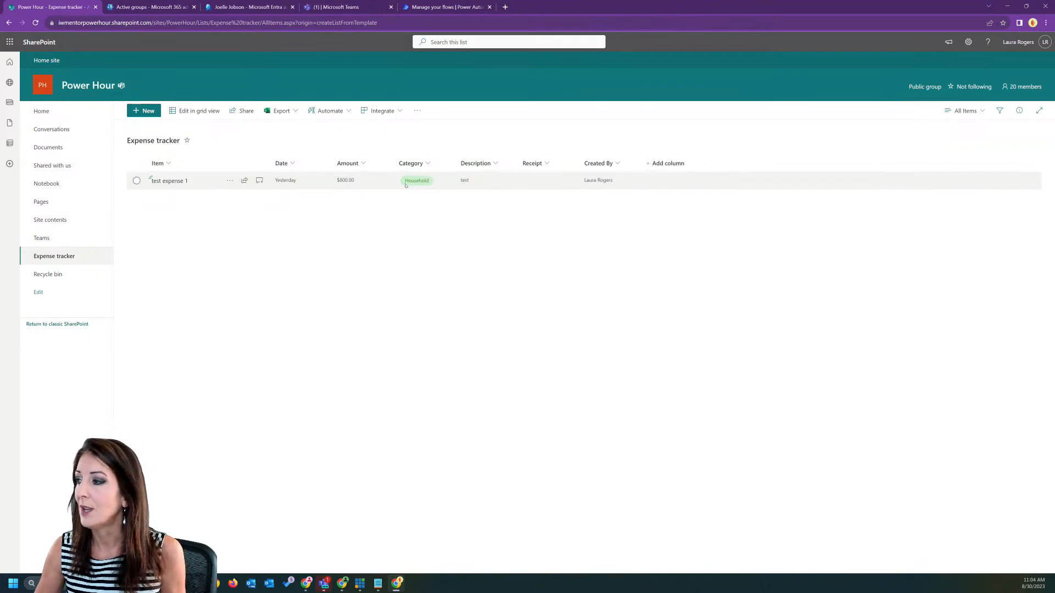
pyautogui.click(388, 111)
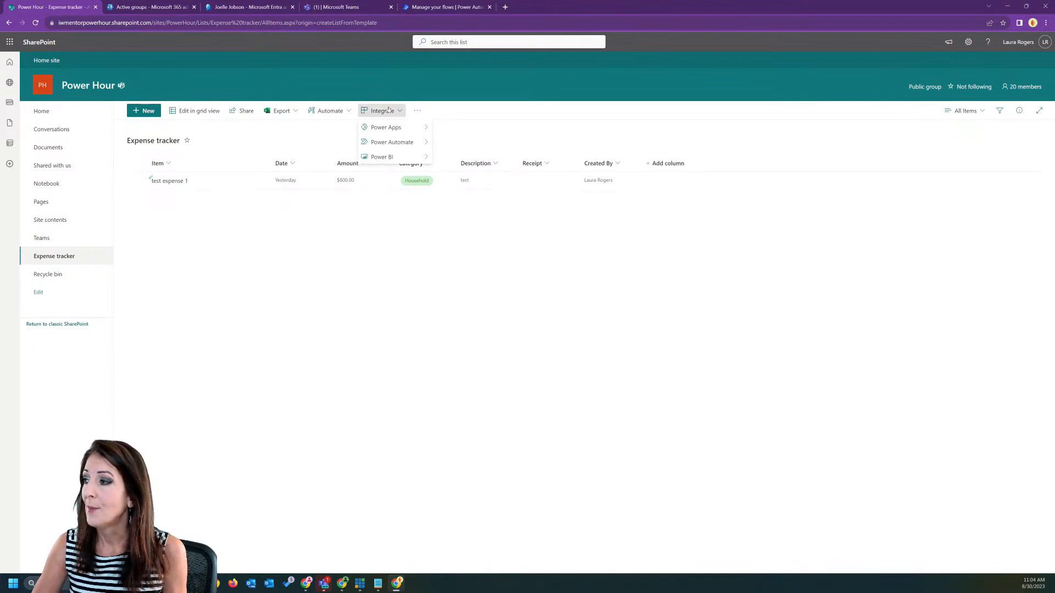
pyautogui.moveTo(406, 142)
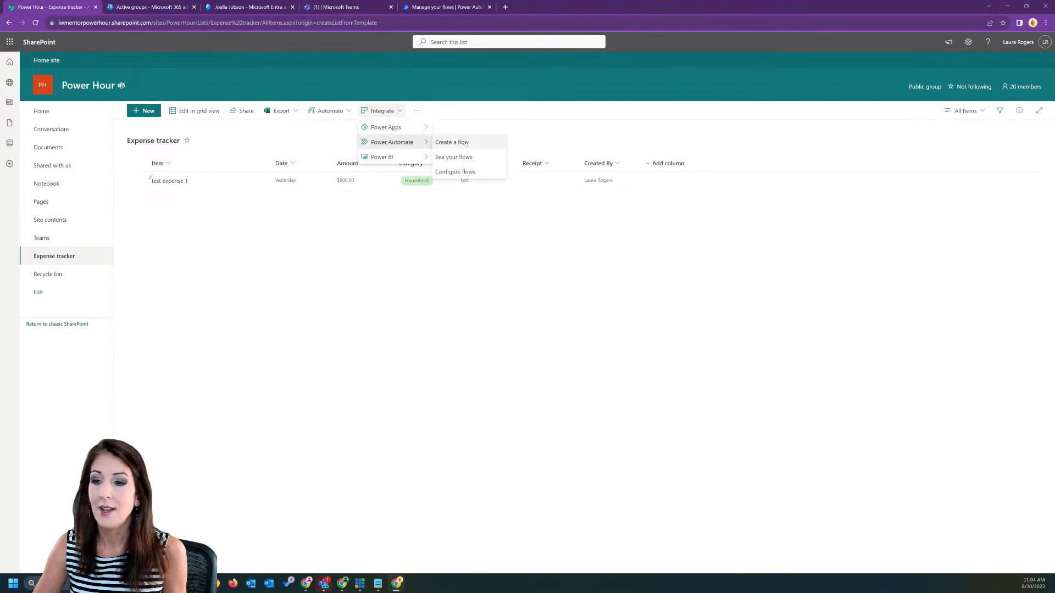
pyautogui.click(466, 143)
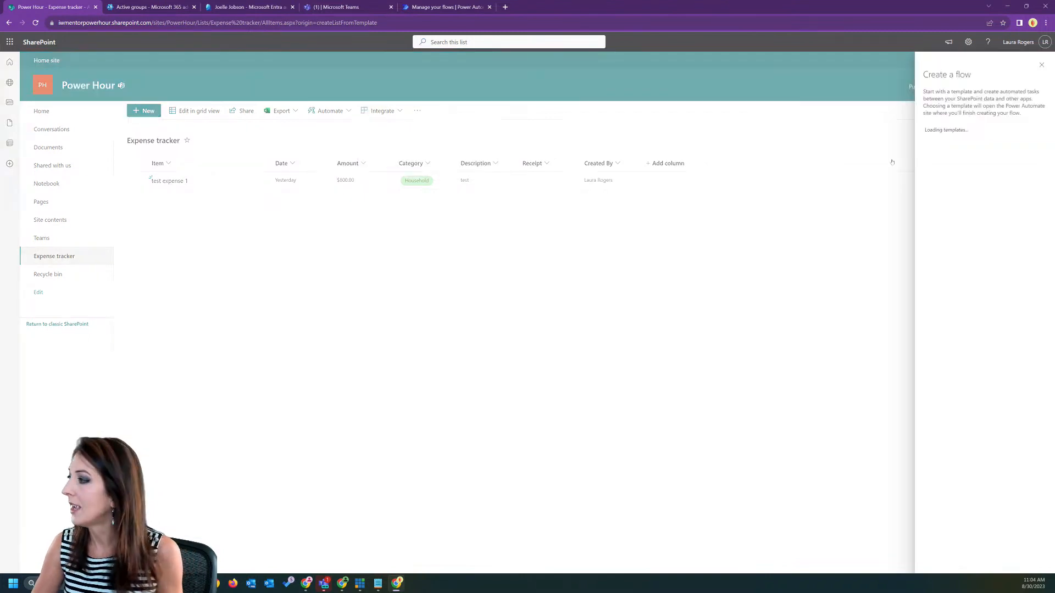
# - Enlarge the browser page zoom to 150%
pyautogui.click(1046, 23)
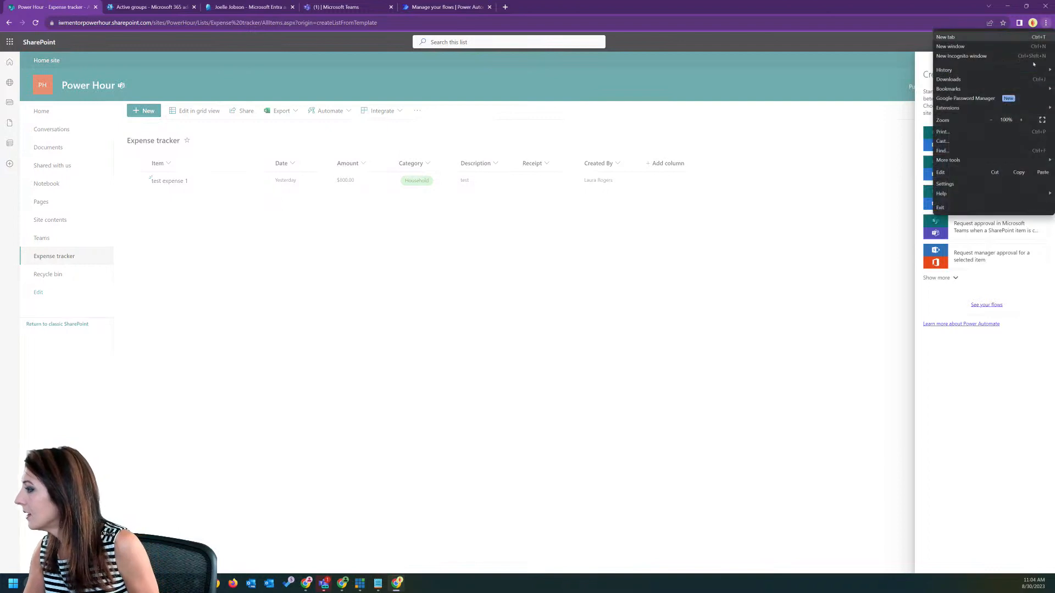
pyautogui.click(1021, 119)
pyautogui.click(1021, 120)
pyautogui.click(1021, 119)
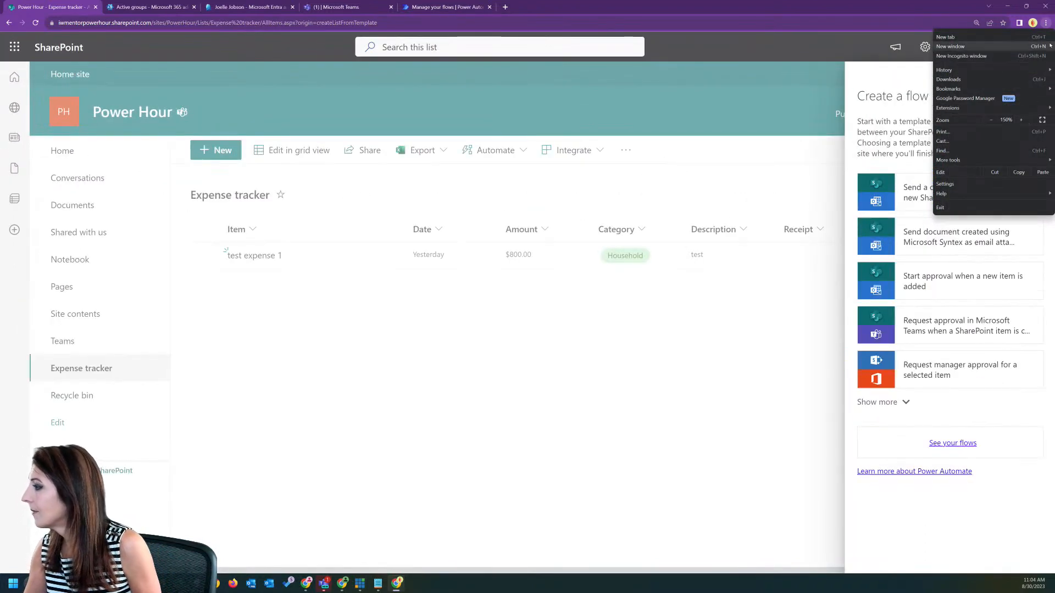
pyautogui.click(1046, 23)
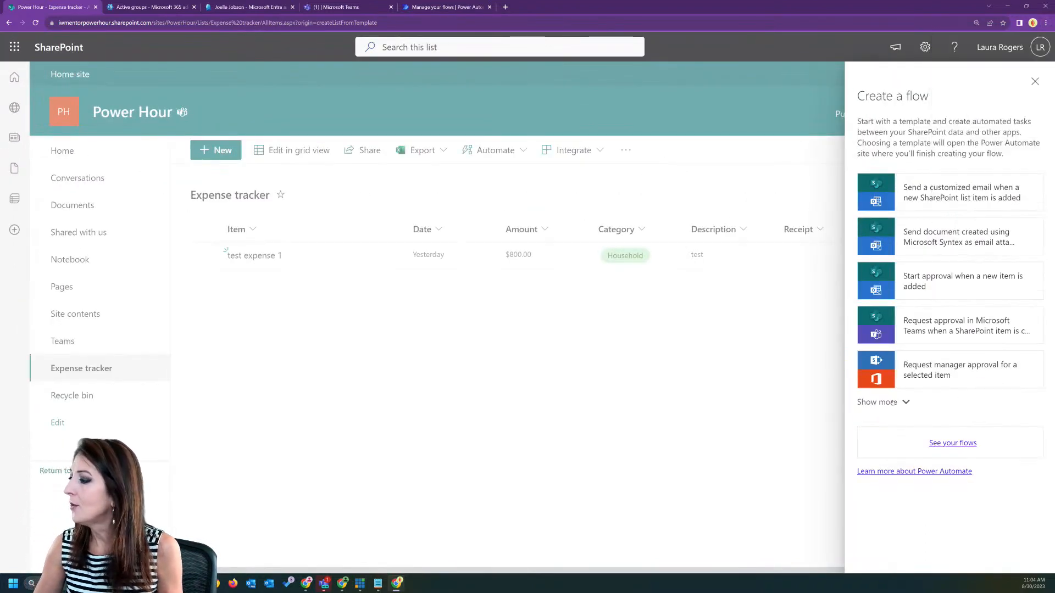
# - Create a flow from the template "Complete a custom action for the selected item" using the SharePoint connection
pyautogui.click(892, 403)
pyautogui.scroll(-6, 936, 408)
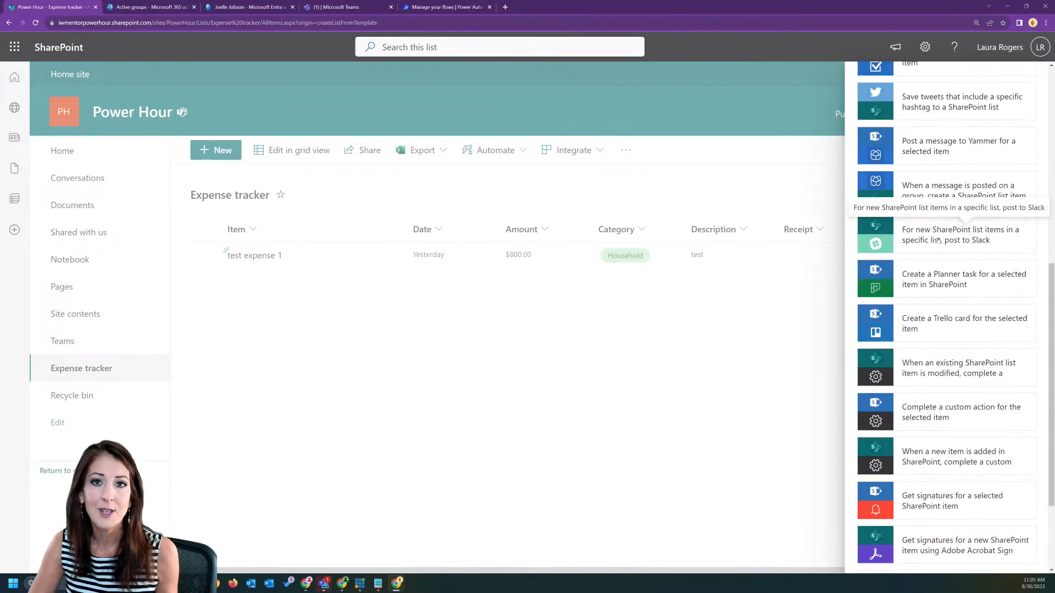
pyautogui.scroll(-3, 937, 241)
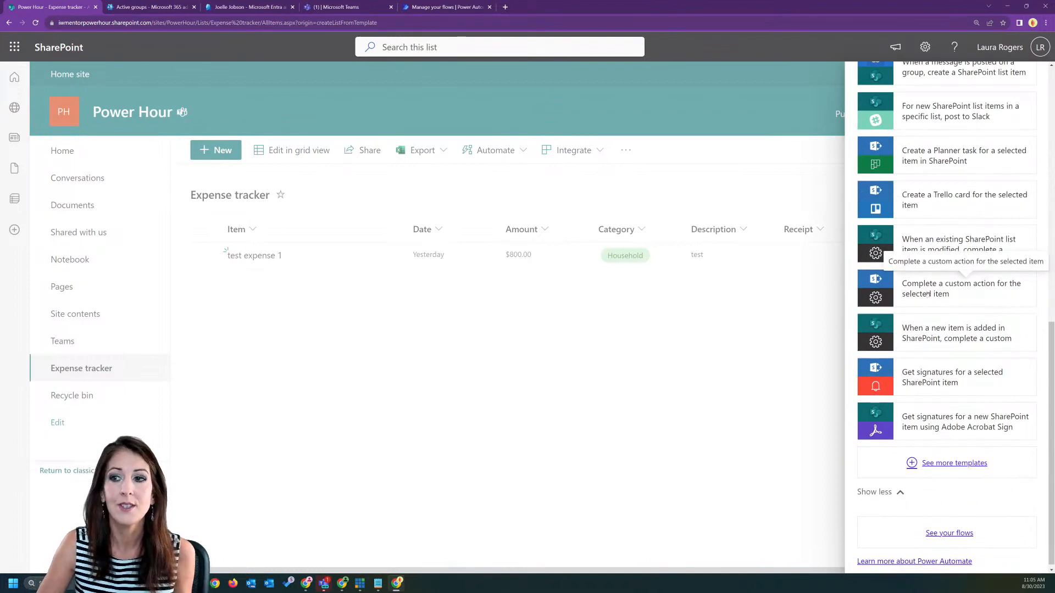
pyautogui.click(927, 294)
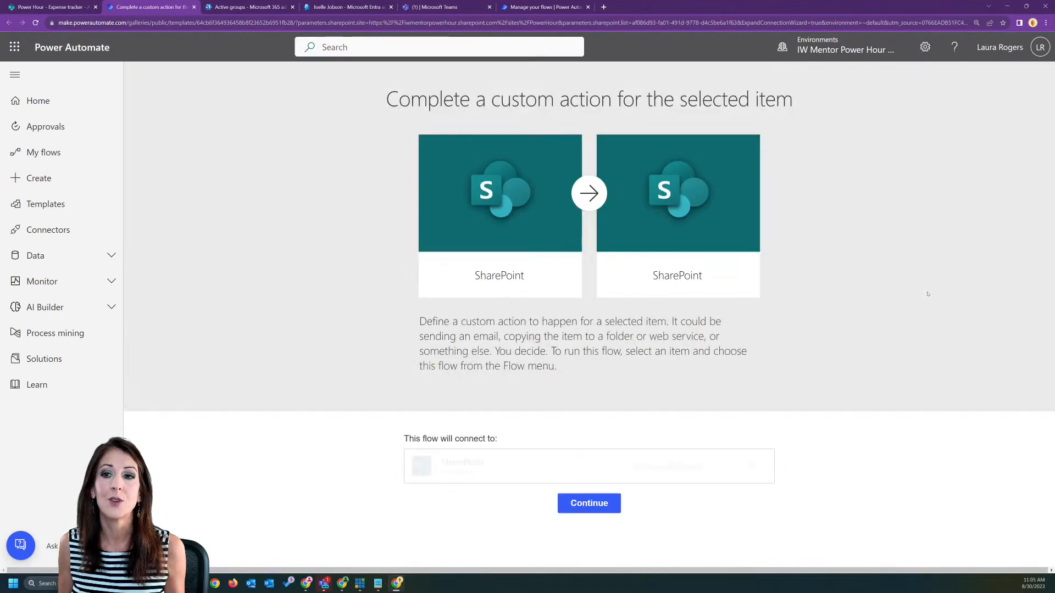
pyautogui.click(578, 505)
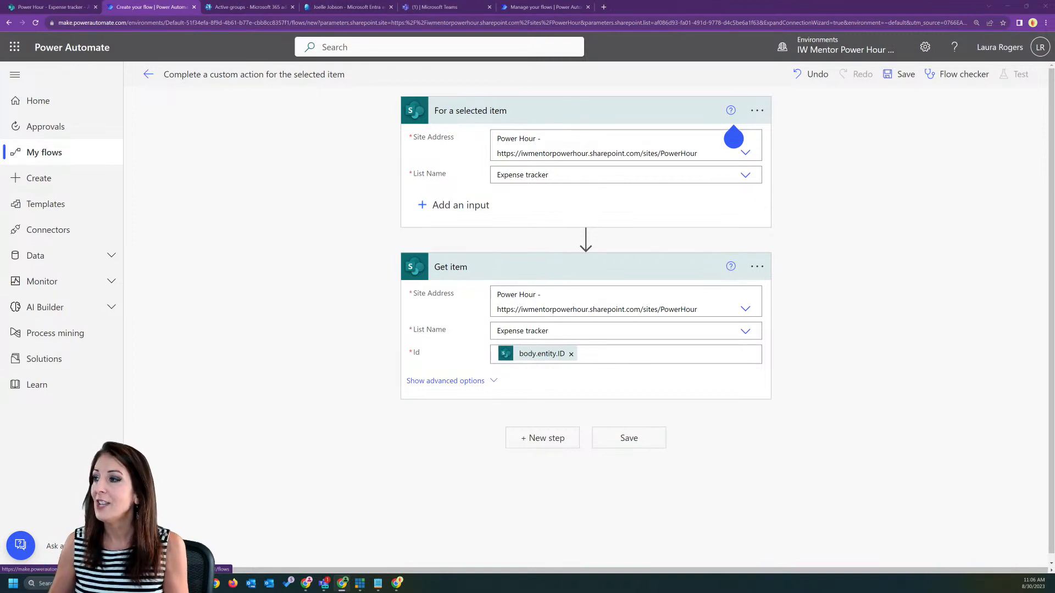
# - Return to the Expense tracker list, open the site's advanced permissions settings and go to the list of all site groups
pyautogui.click(49, 6)
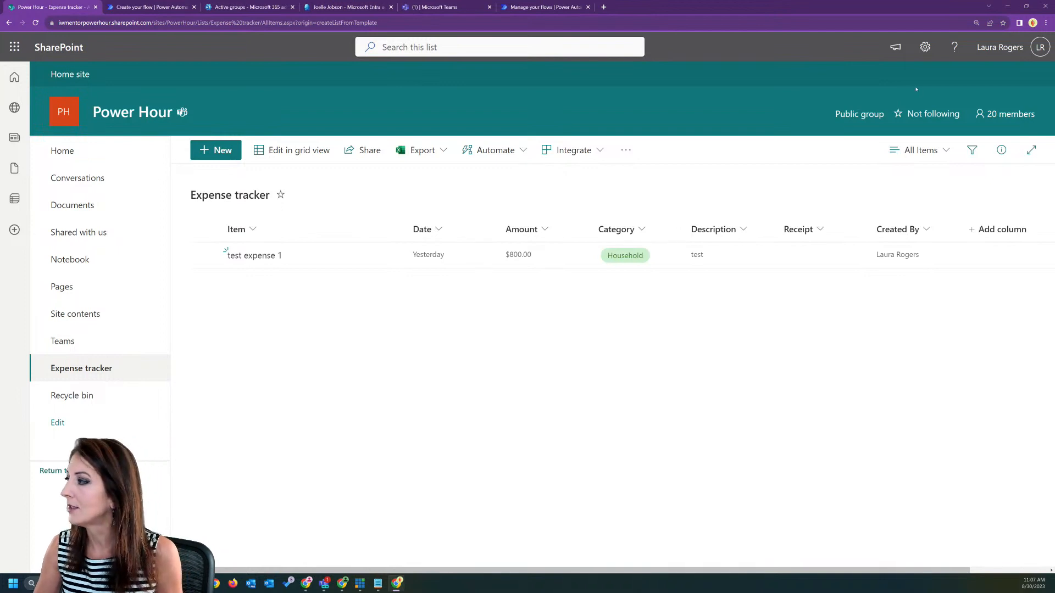
pyautogui.click(924, 48)
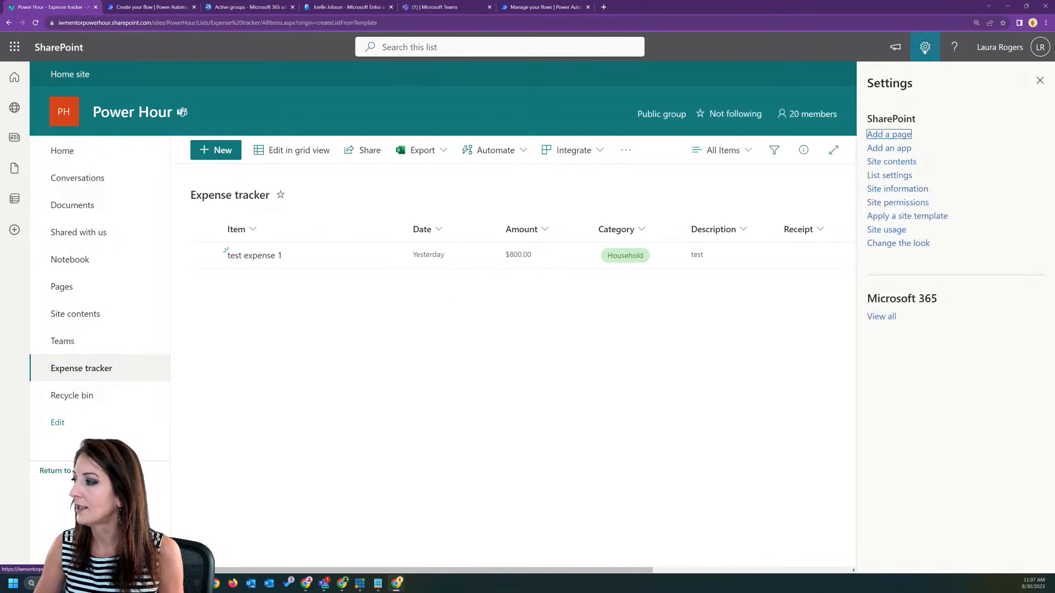
pyautogui.click(909, 203)
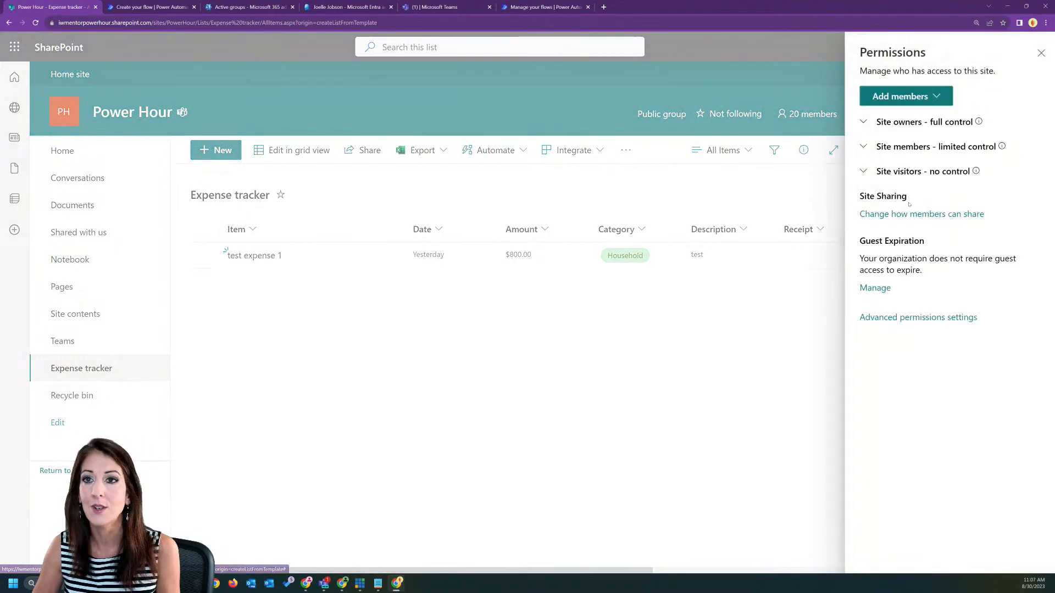
pyautogui.click(909, 319)
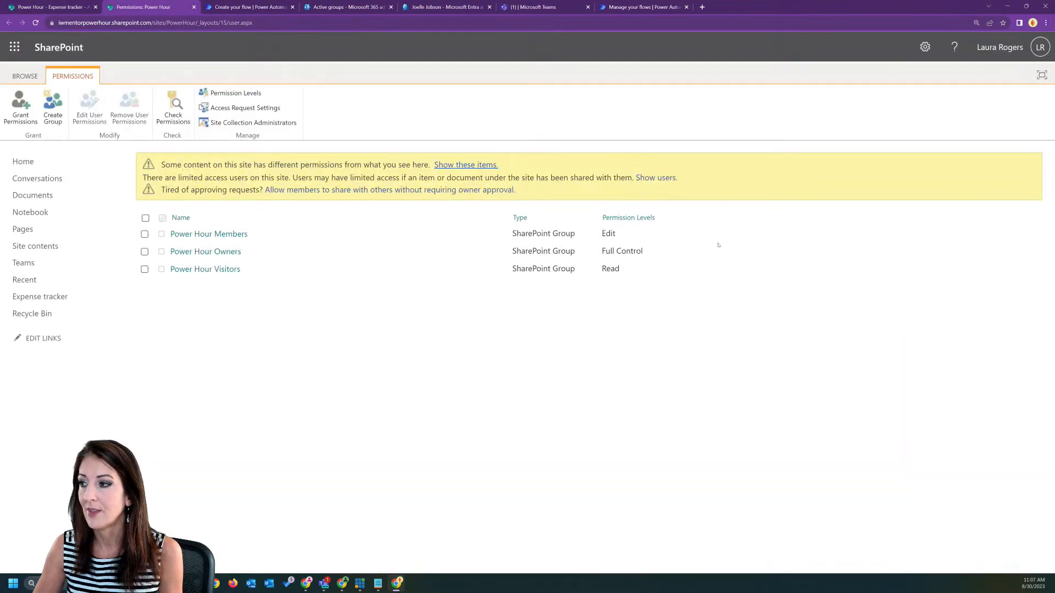
pyautogui.click(223, 235)
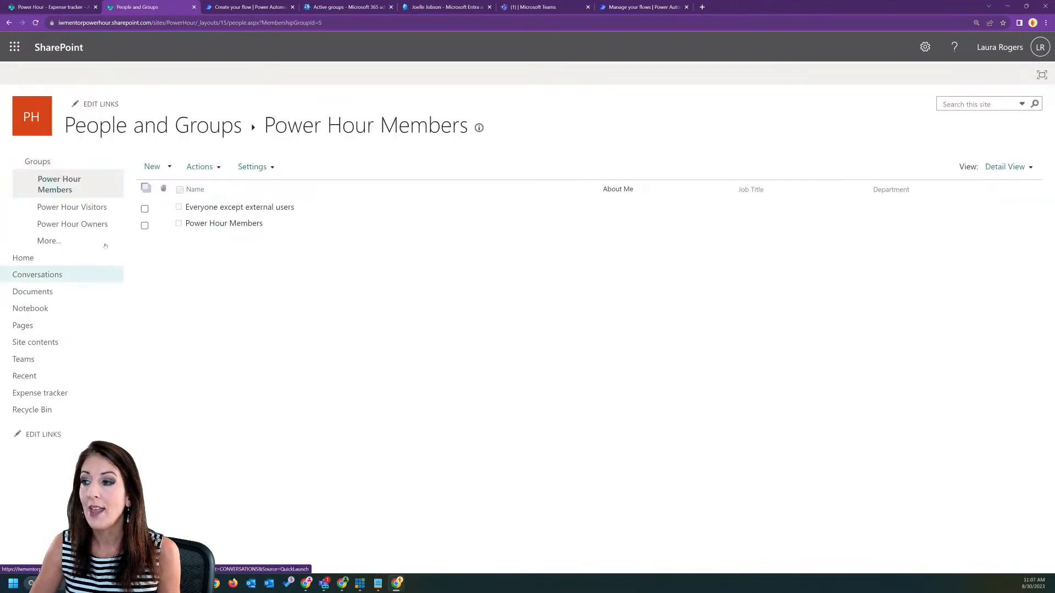
pyautogui.click(36, 161)
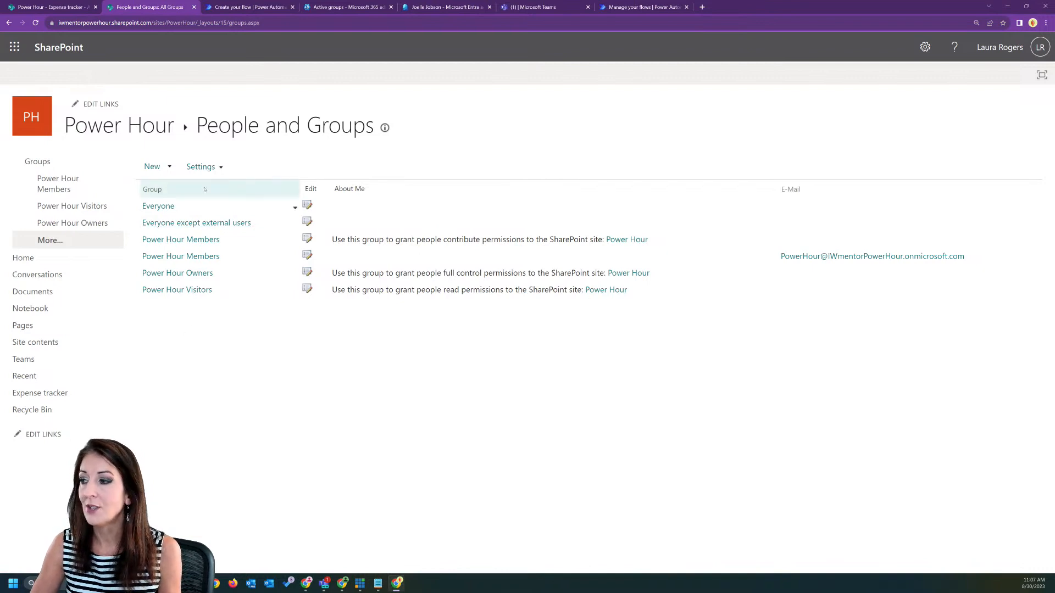
# - Start a new site group named Expense Managers and make Power Hour Owners its group owner
pyautogui.click(152, 167)
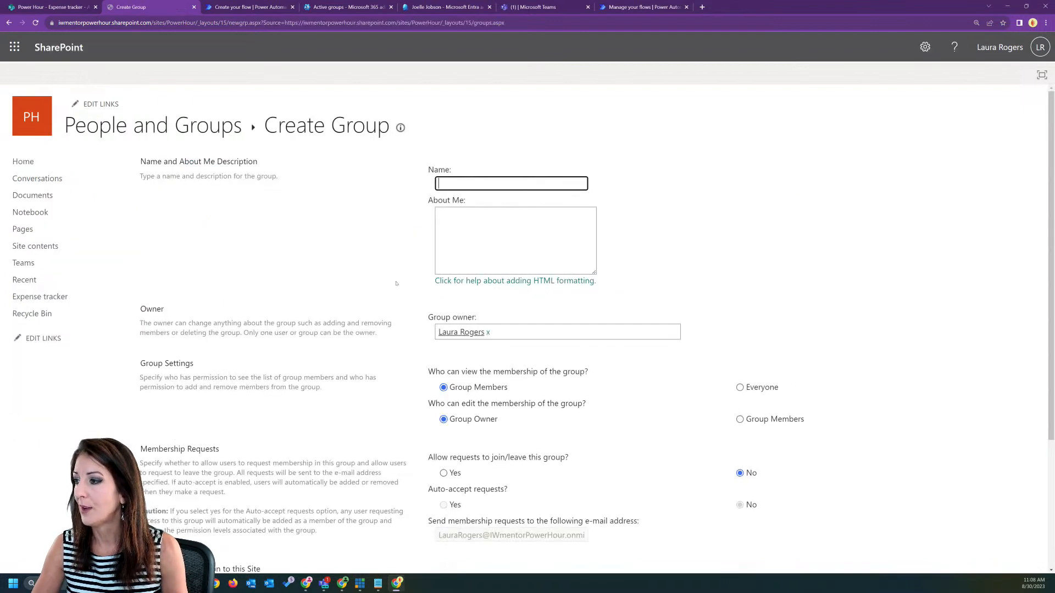
pyautogui.write('Expense ')
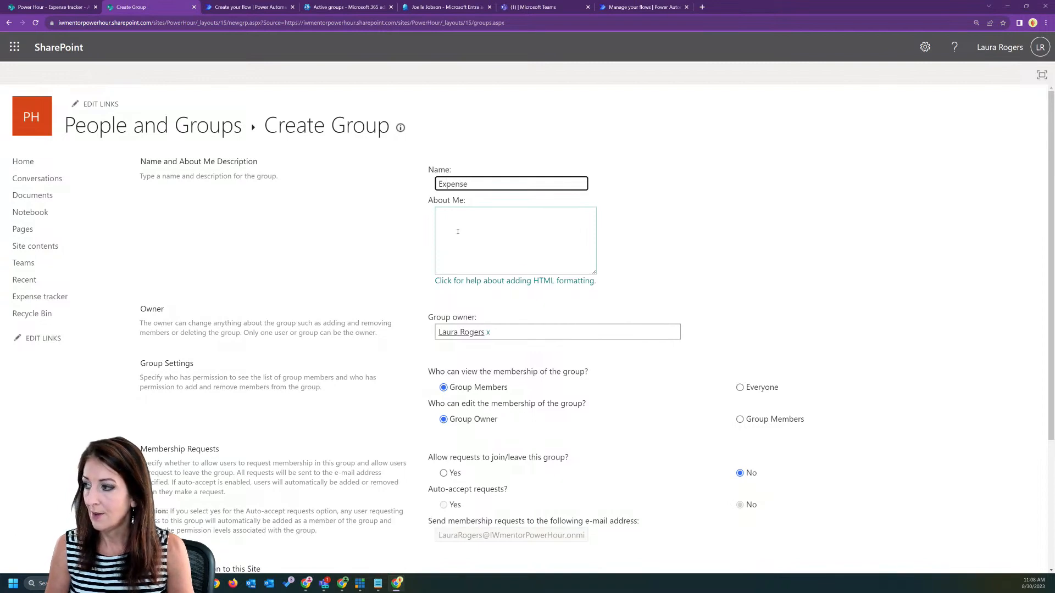
pyautogui.write('Managers')
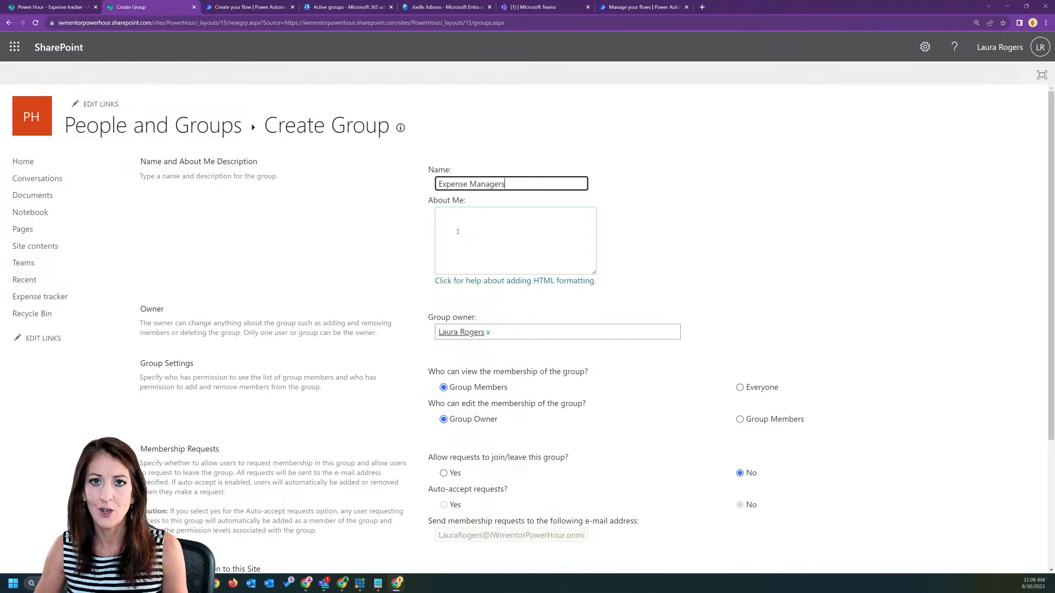
pyautogui.click(488, 333)
pyautogui.write('power')
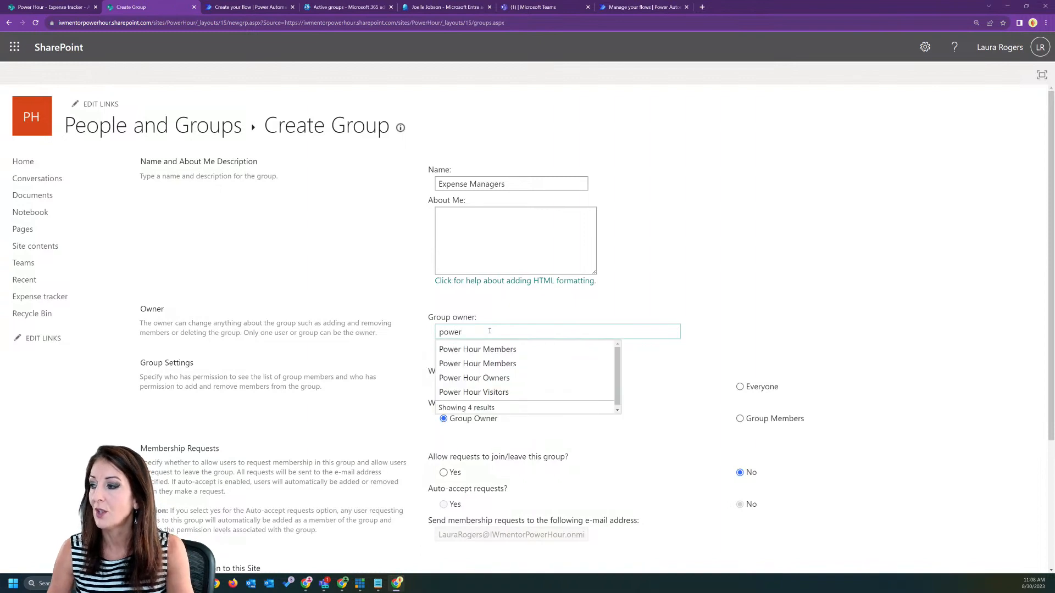
pyautogui.click(501, 378)
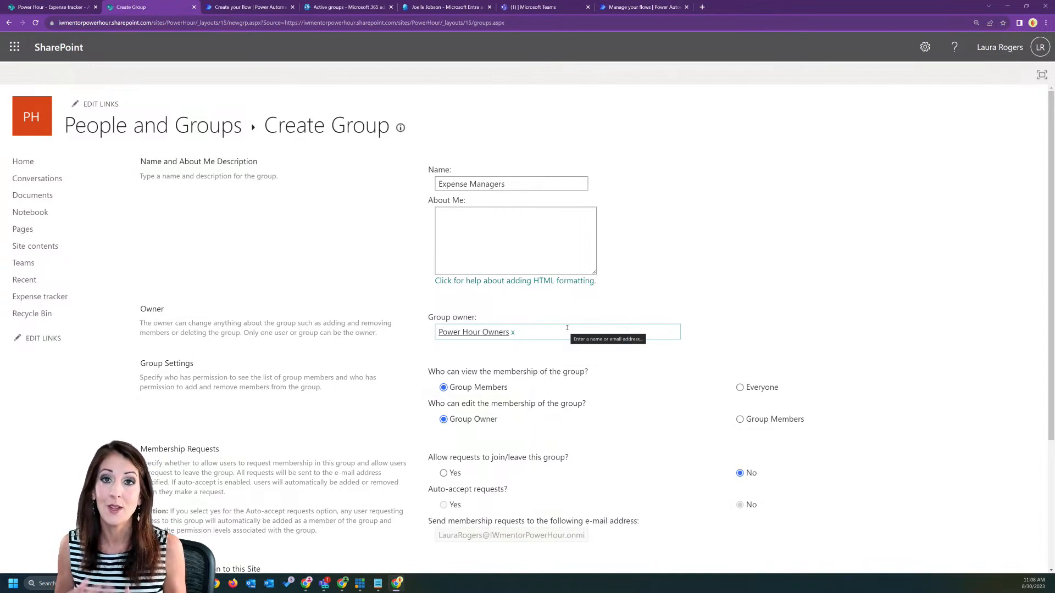
# - Allow everyone to view the Expense Managers membership and create the group without any site permission level
pyautogui.click(739, 387)
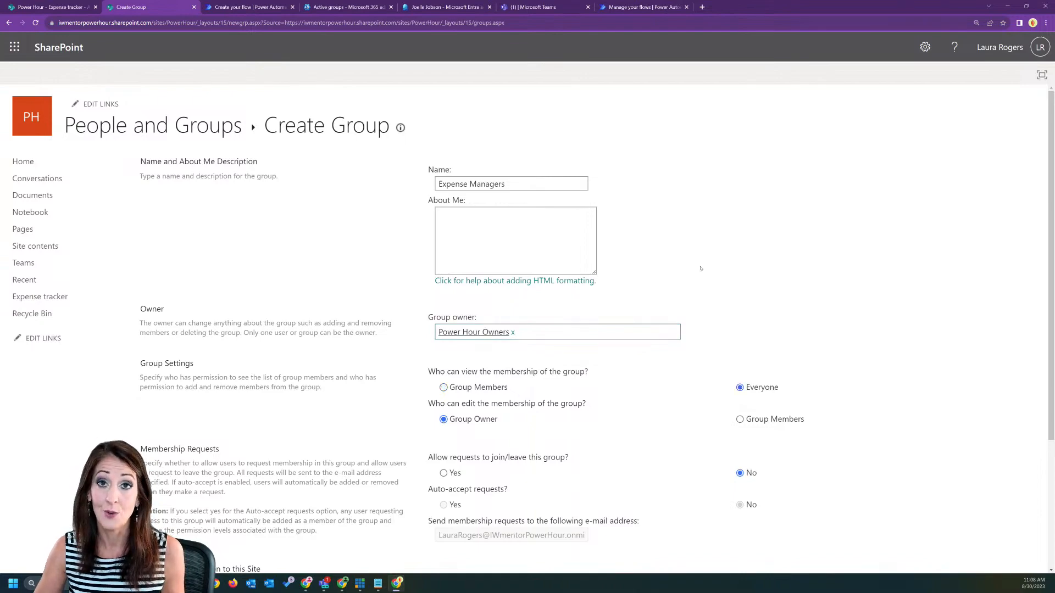
pyautogui.scroll(-3, 701, 269)
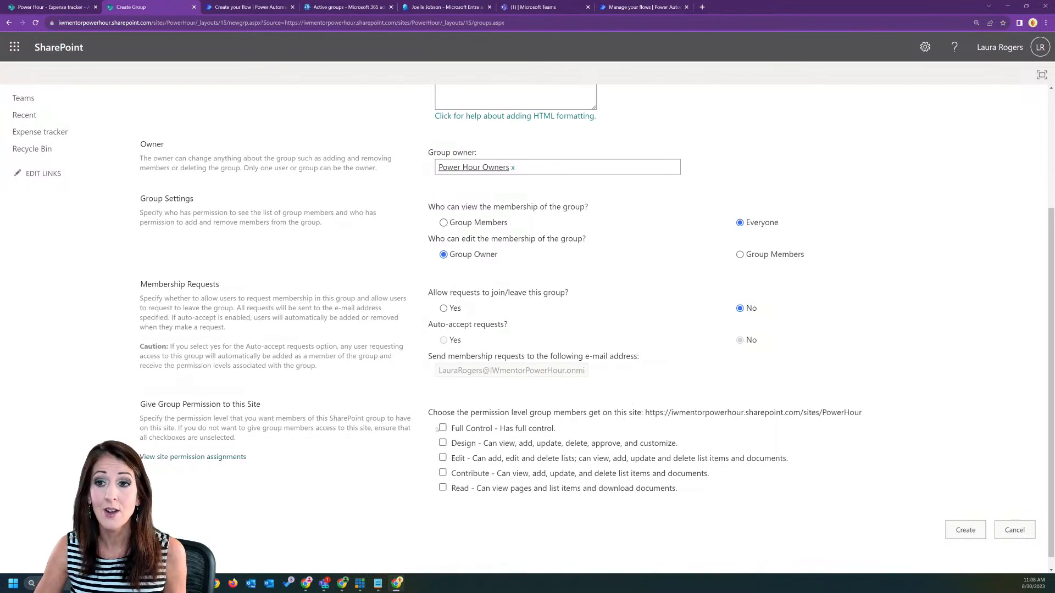
pyautogui.scroll(3, 591, 341)
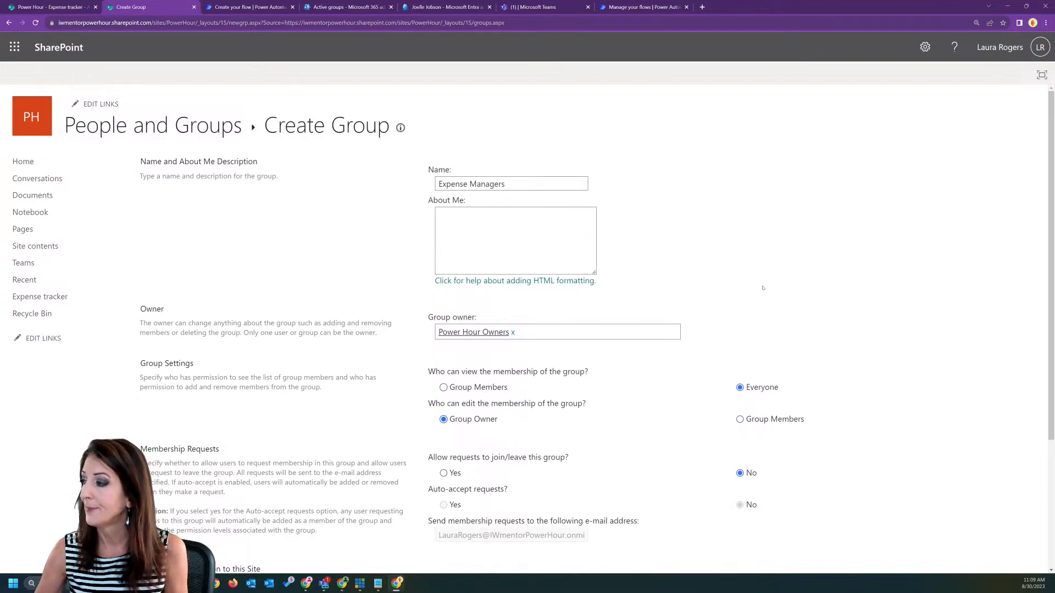
pyautogui.scroll(-3, 757, 277)
pyautogui.click(965, 517)
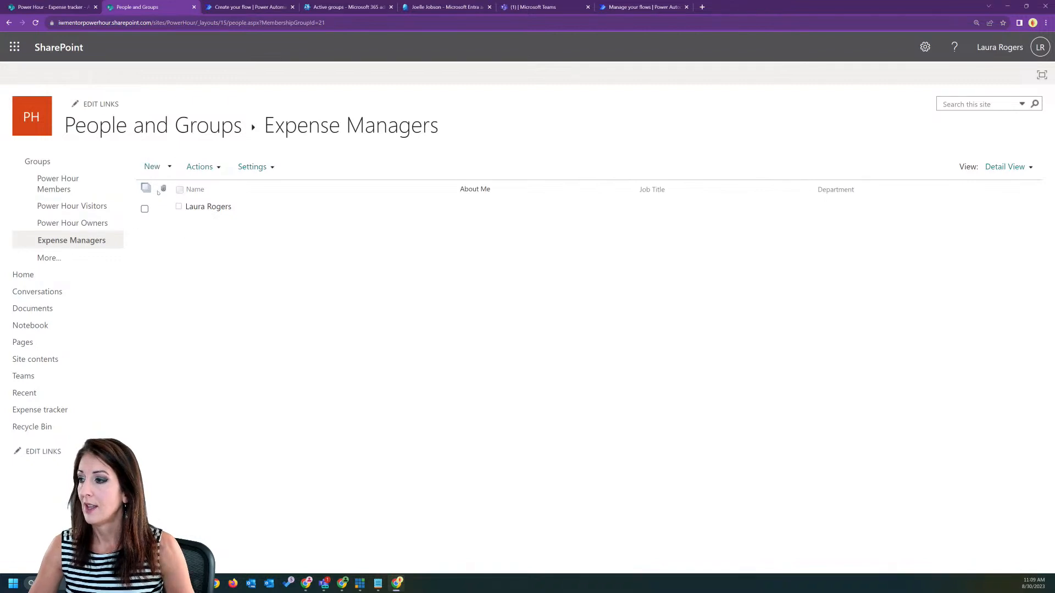
# - Start another site group named Expense Approvers with Power Hour Owners as its group owner
pyautogui.click(54, 162)
pyautogui.click(150, 168)
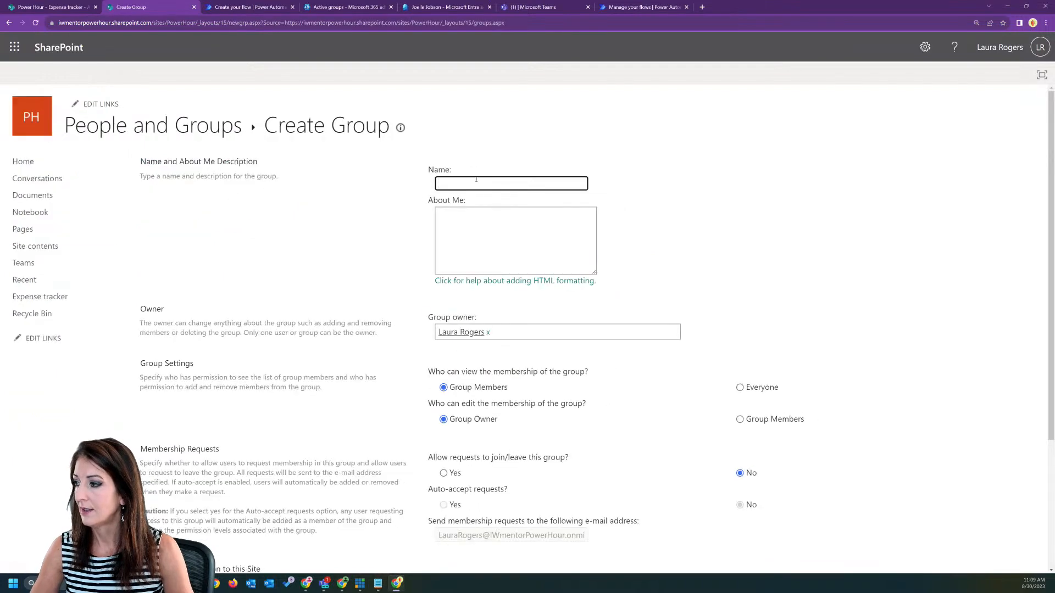
pyautogui.write('Expen')
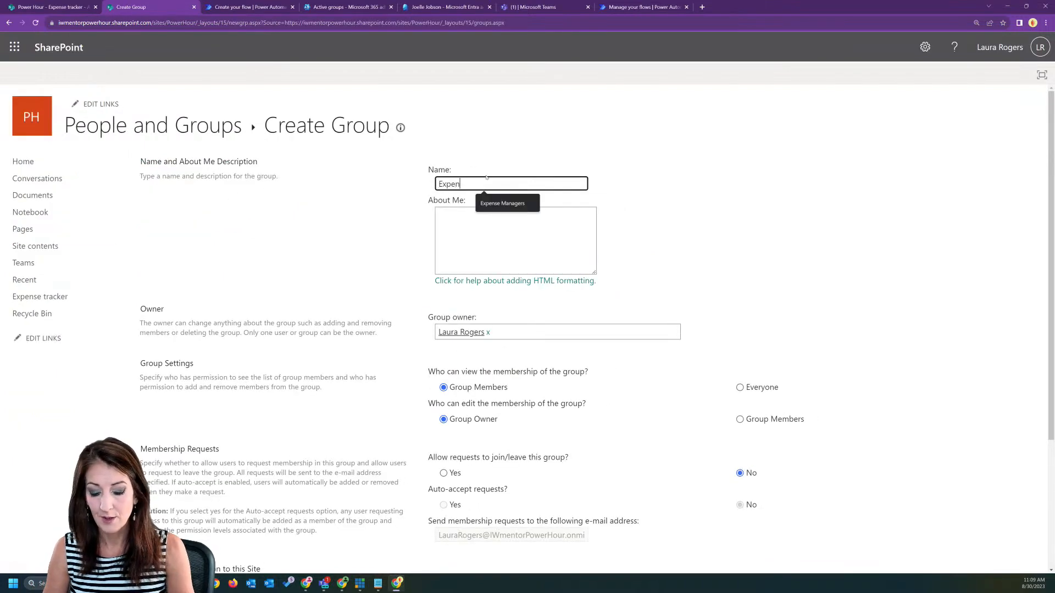
pyautogui.write('se Approvers')
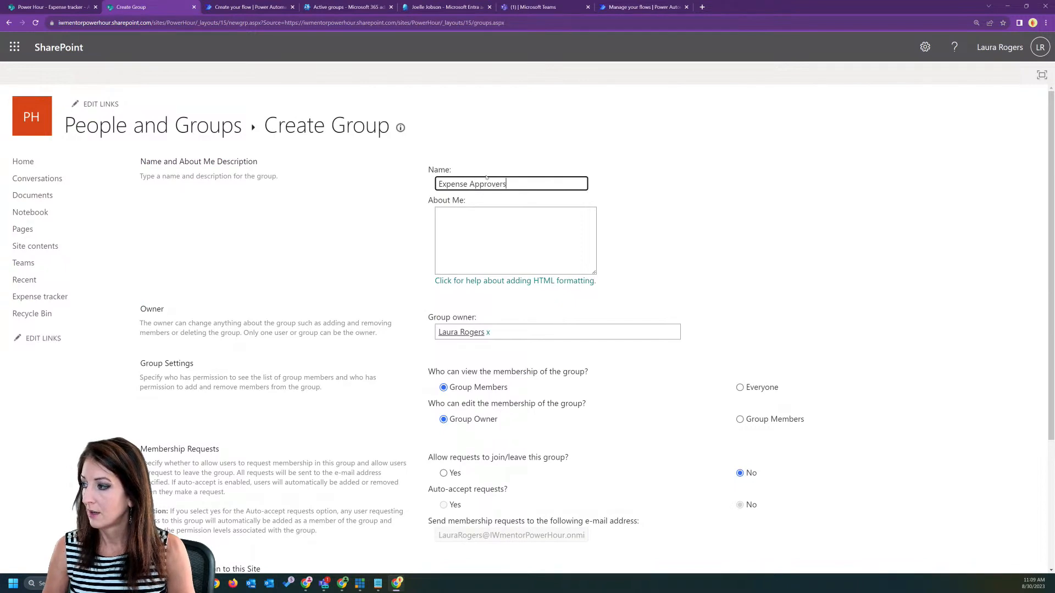
pyautogui.click(487, 332)
pyautogui.write('power hour')
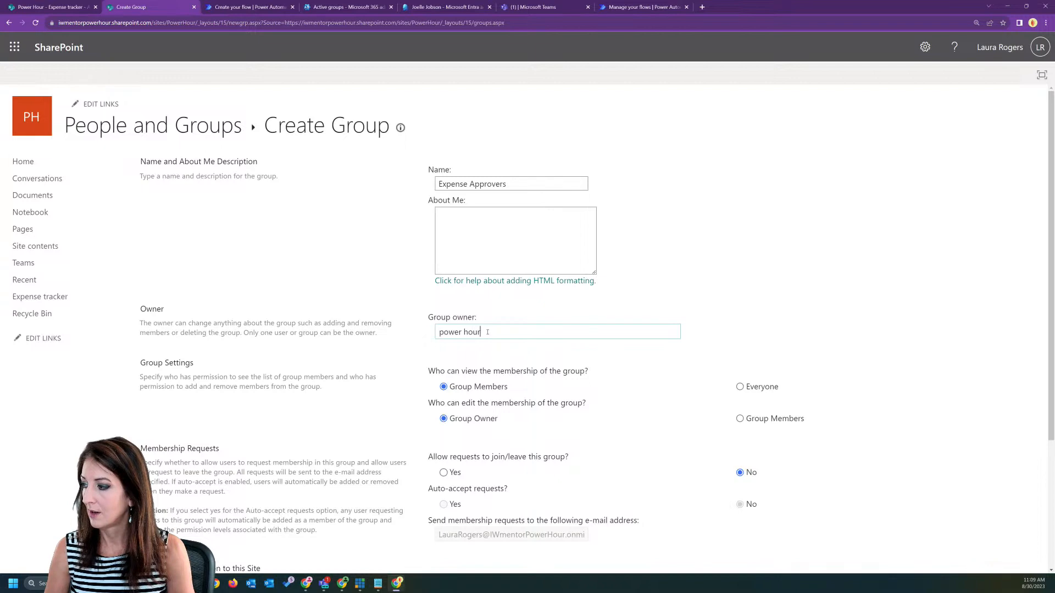
pyautogui.click(474, 377)
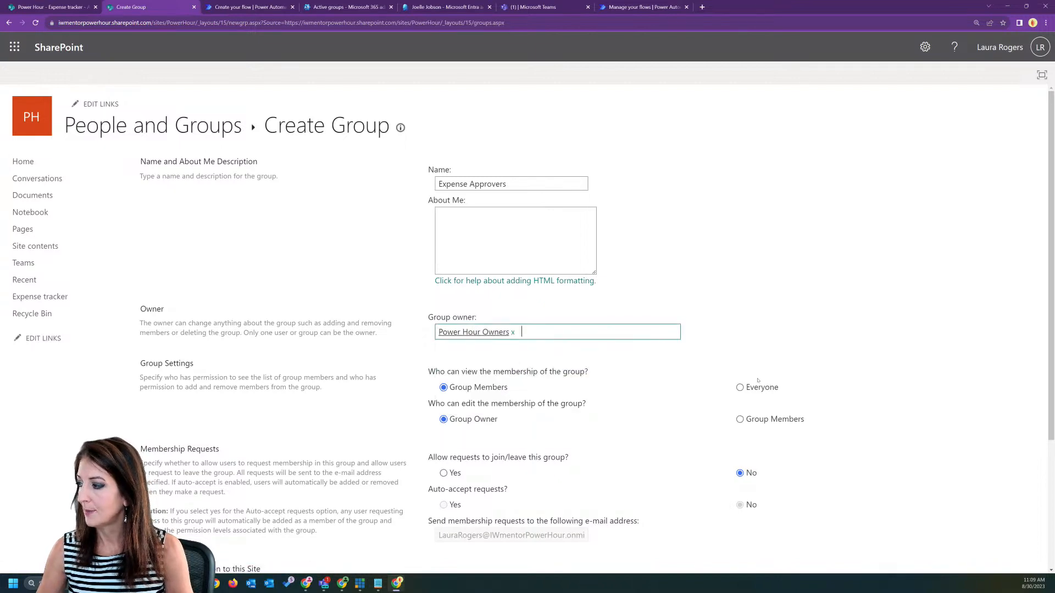
# - Allow everyone to view the Expense Approvers membership and create the group without any site permission level
pyautogui.click(740, 387)
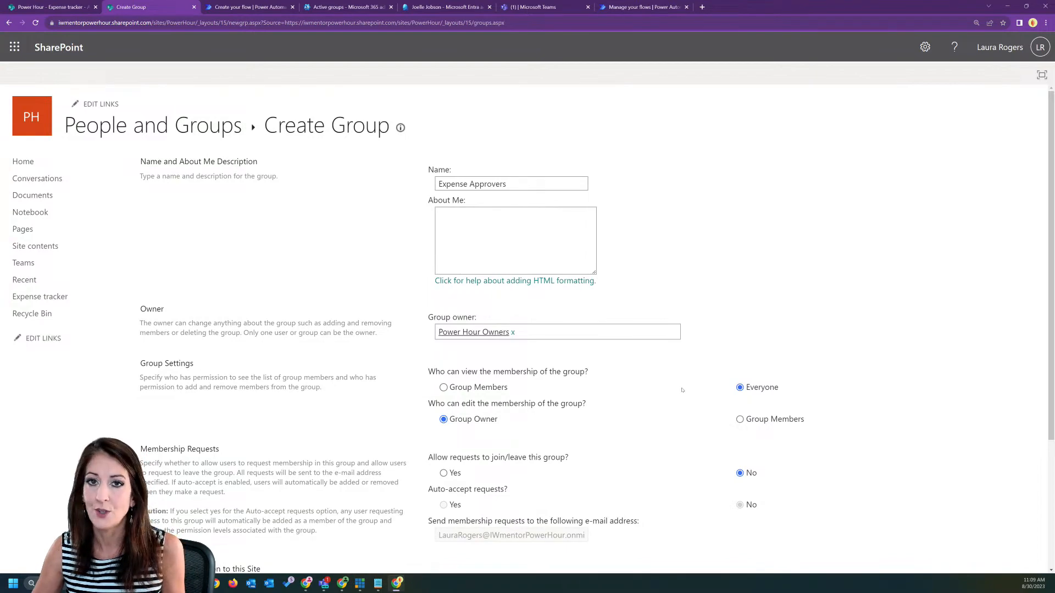
pyautogui.scroll(-3, 682, 390)
pyautogui.click(962, 529)
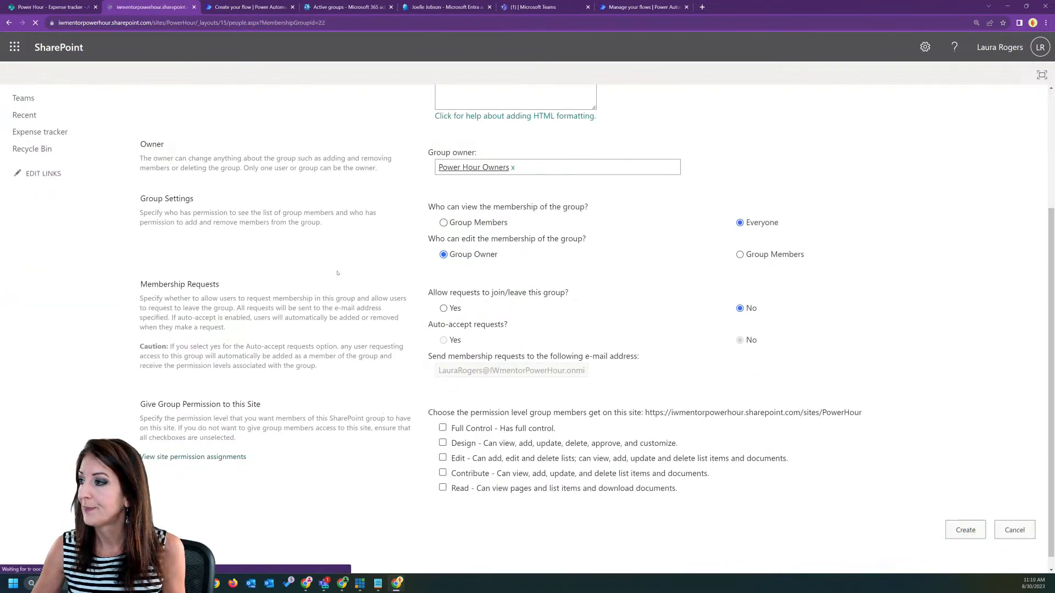
# - Add a new member from outside the organization to the Expense Approvers group, entering the person's name and sending no email invitation
pyautogui.click(153, 167)
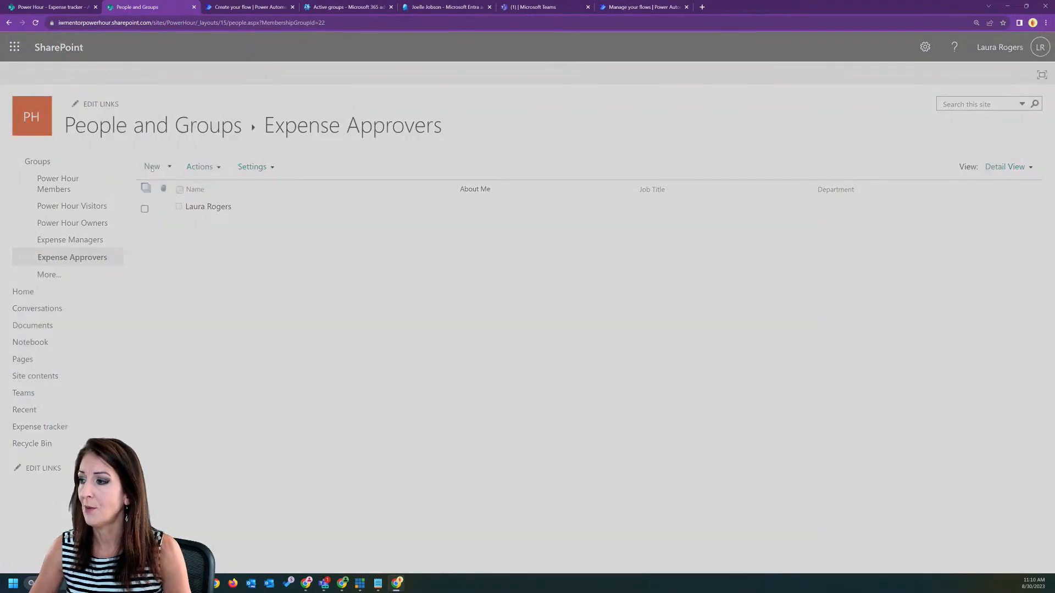
pyautogui.click(497, 250)
pyautogui.write('joelle')
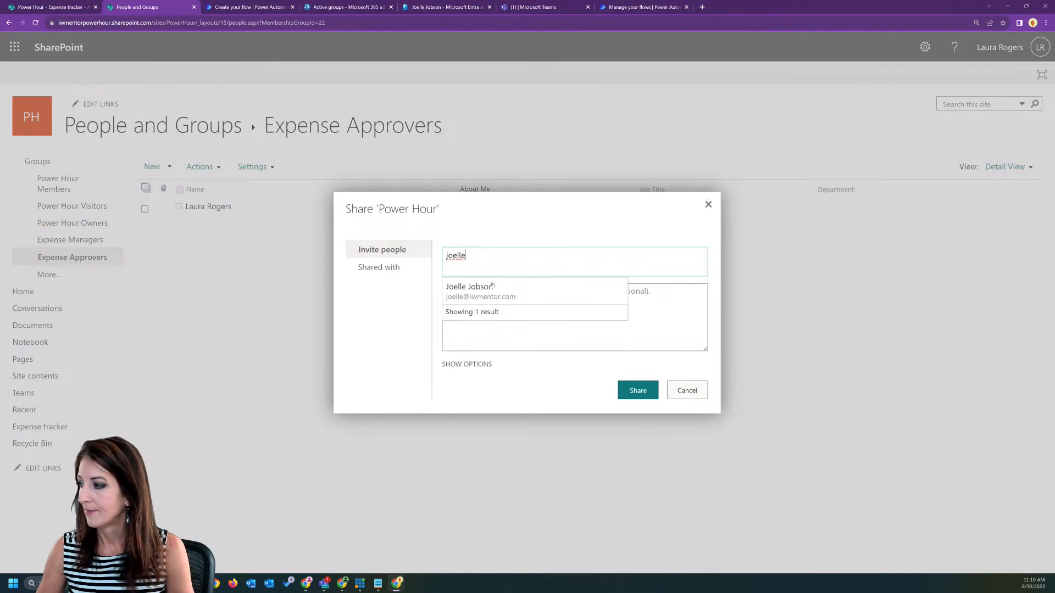
pyautogui.click(483, 286)
pyautogui.click(466, 370)
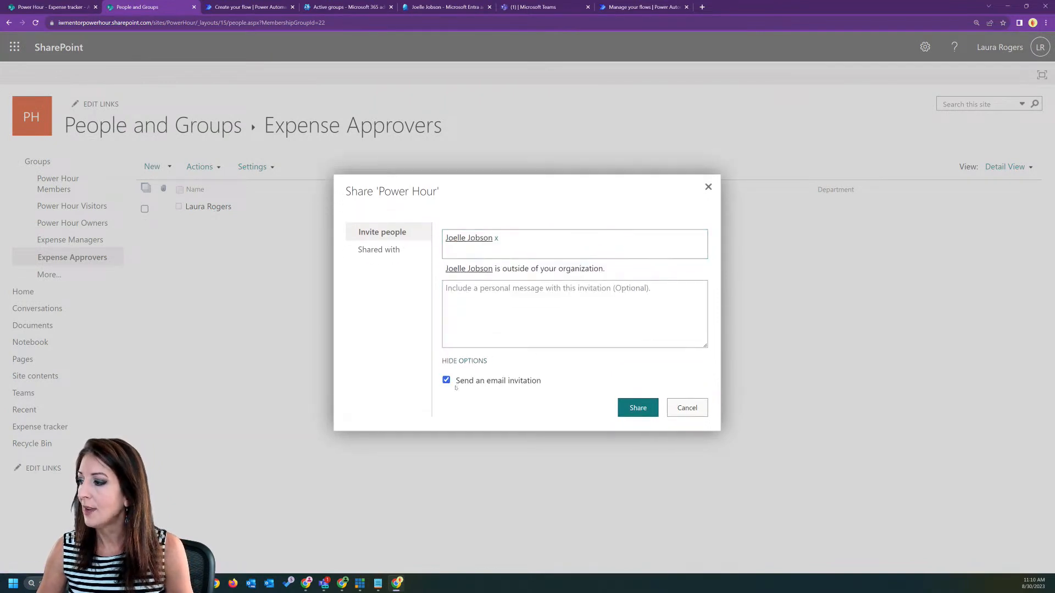
pyautogui.click(446, 380)
pyautogui.click(638, 407)
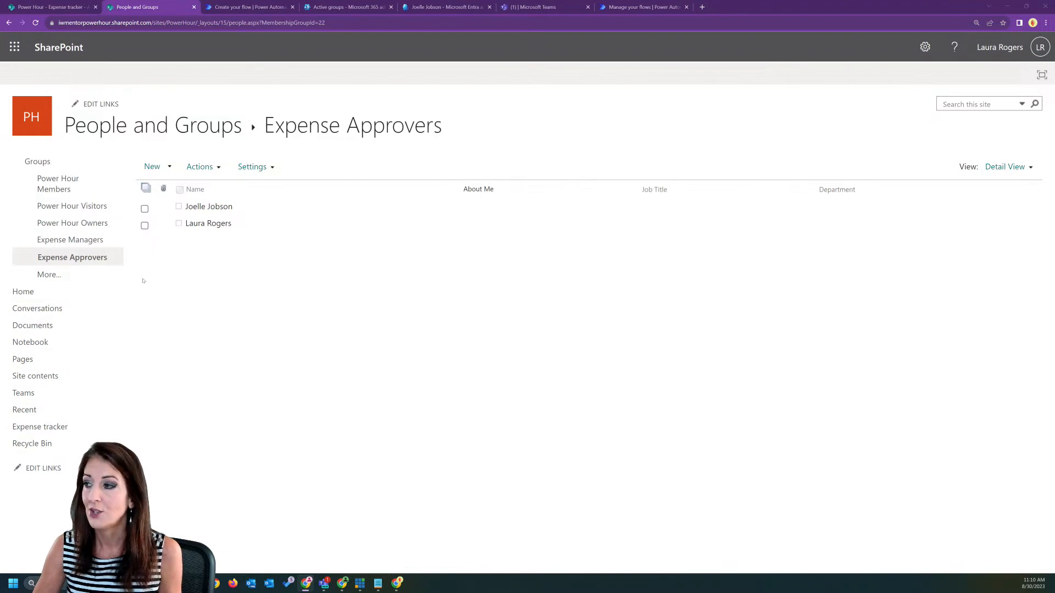
# - Return to the Power Hour site's home page and reload the list of cloud flows in Power Automate
pyautogui.click(43, 291)
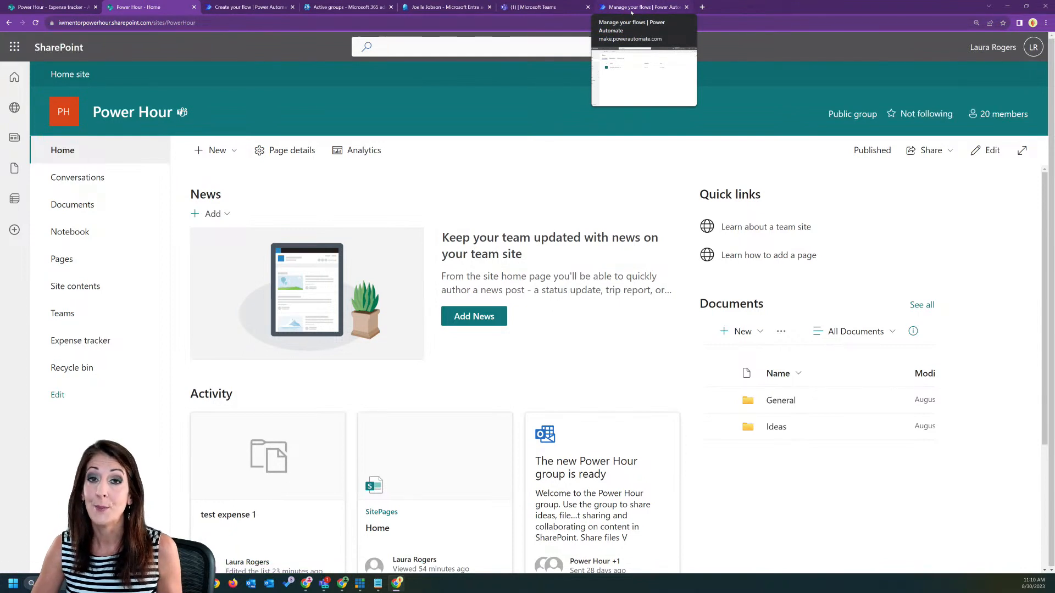
pyautogui.click(631, 12)
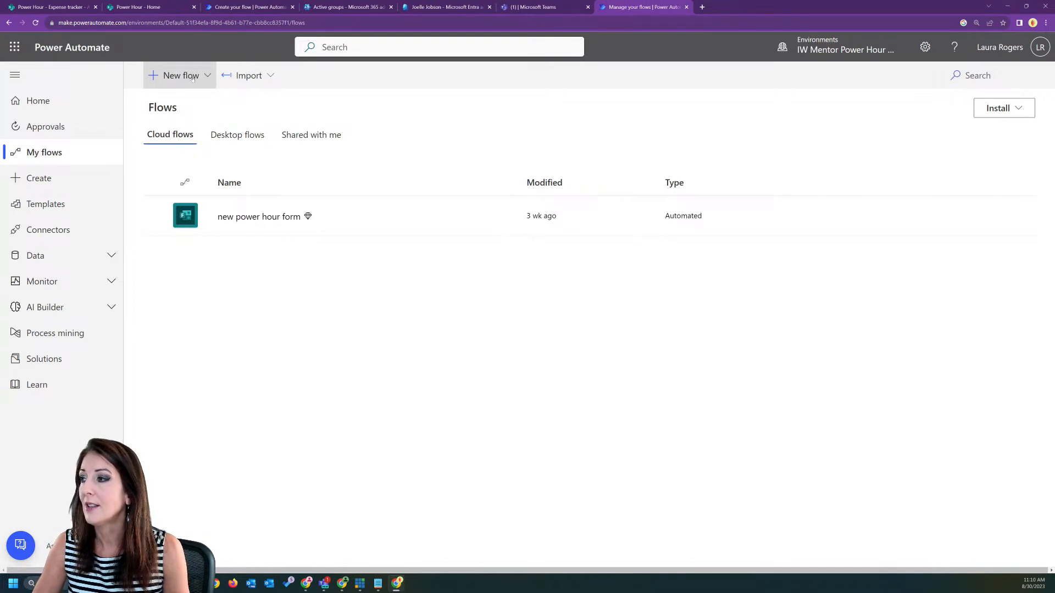
pyautogui.click(35, 22)
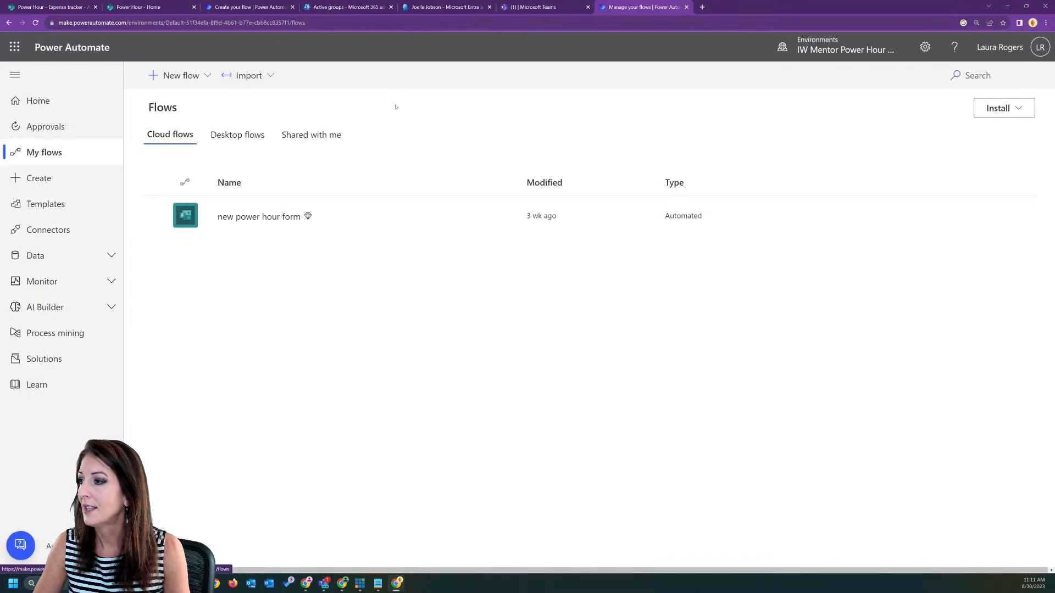
# - Rename the selected-item flow as Expense test email and save it
pyautogui.click(252, 4)
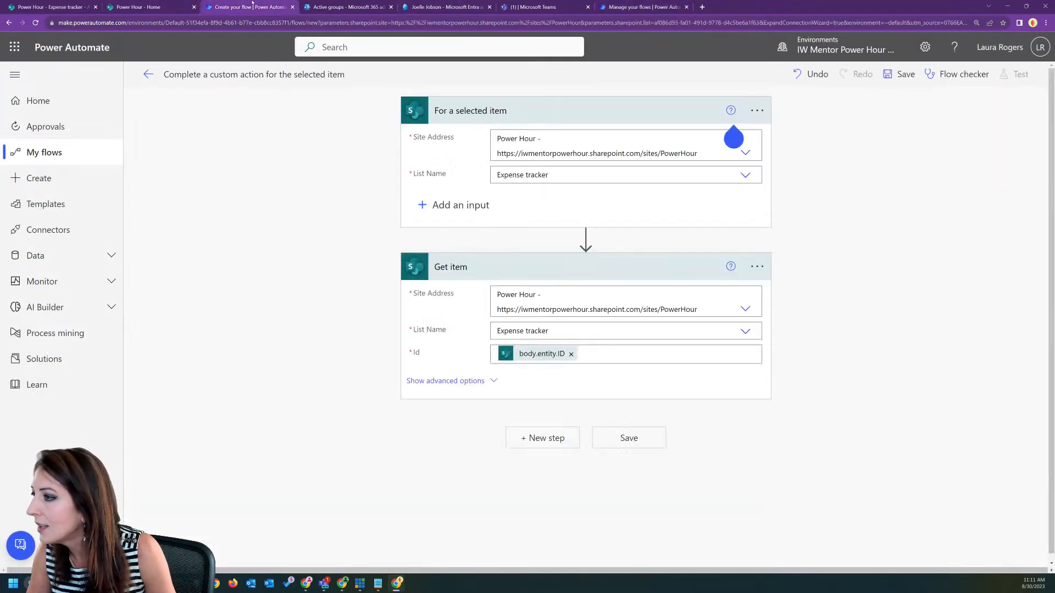
pyautogui.click(254, 74)
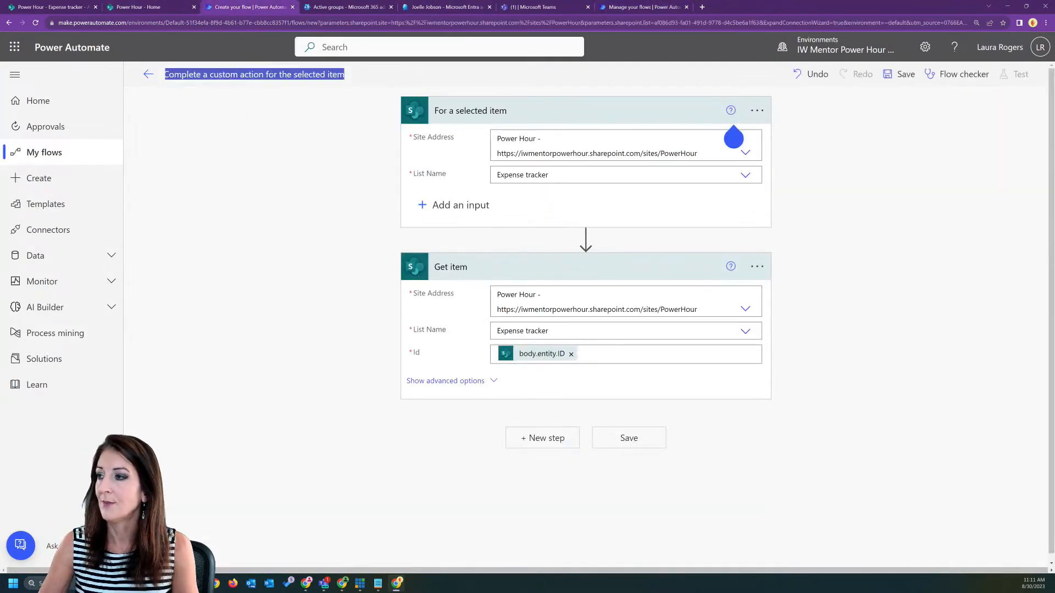
pyautogui.write('Ex')
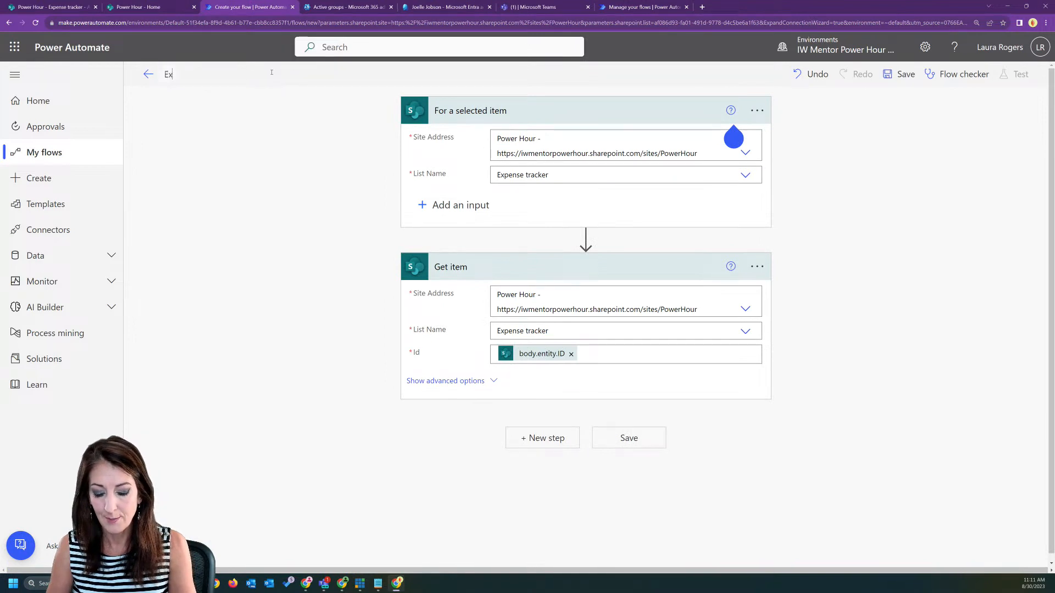
pyautogui.write('pense T')
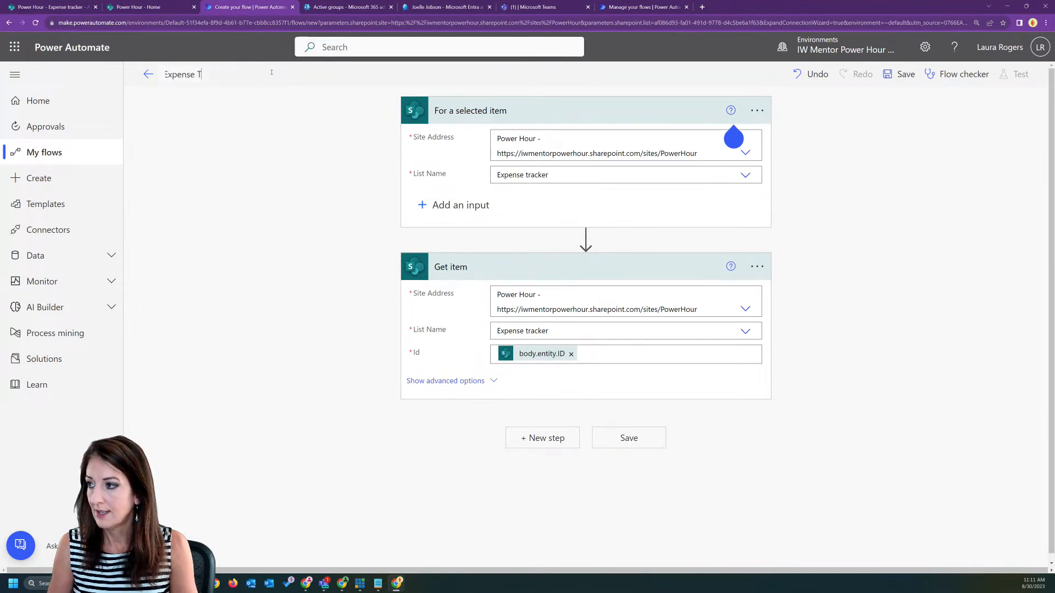
pyautogui.write('est email')
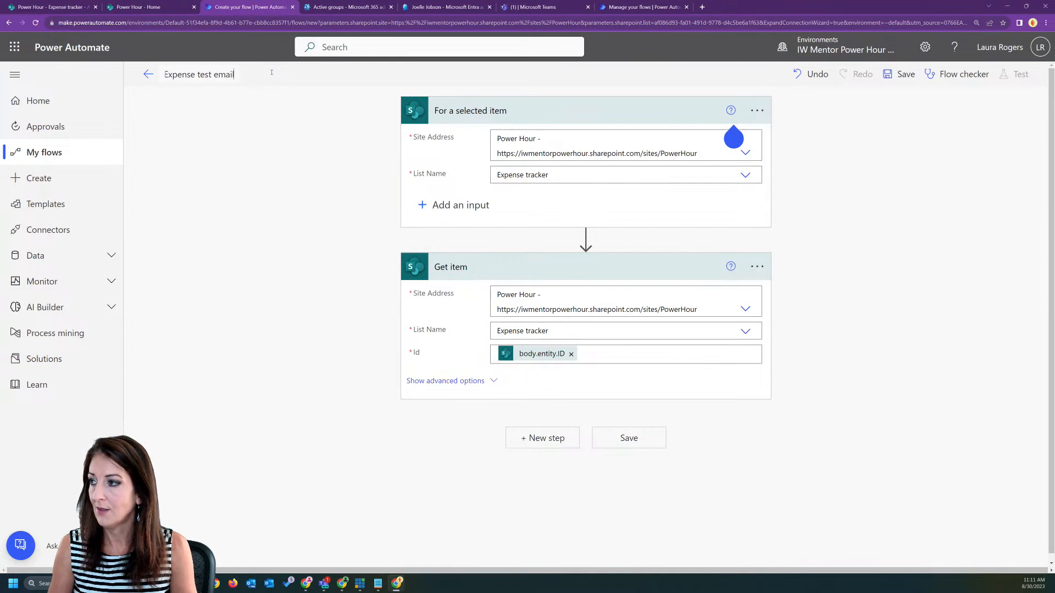
pyautogui.click(270, 168)
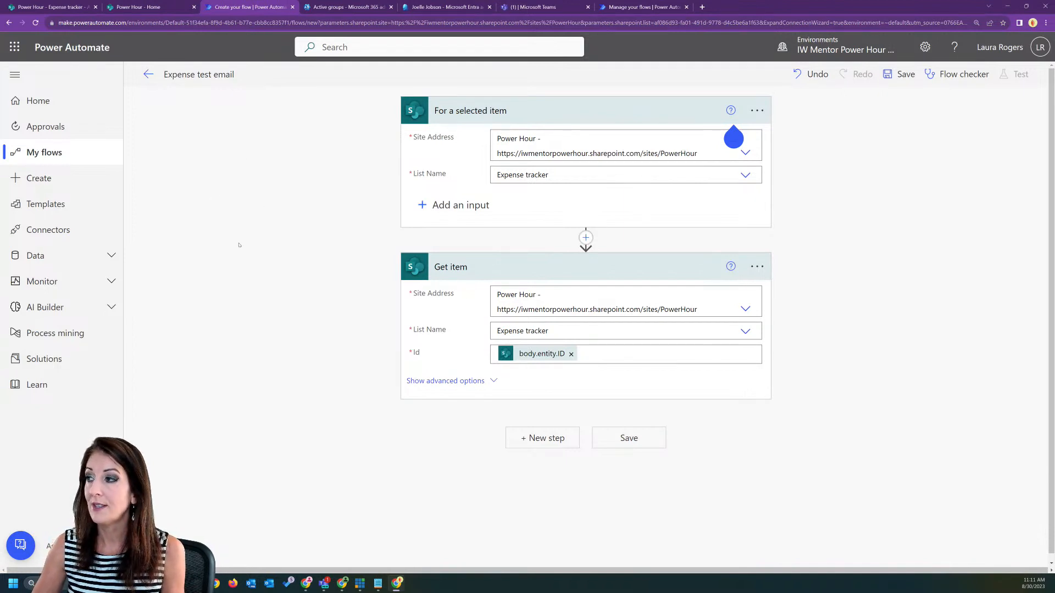
pyautogui.click(900, 73)
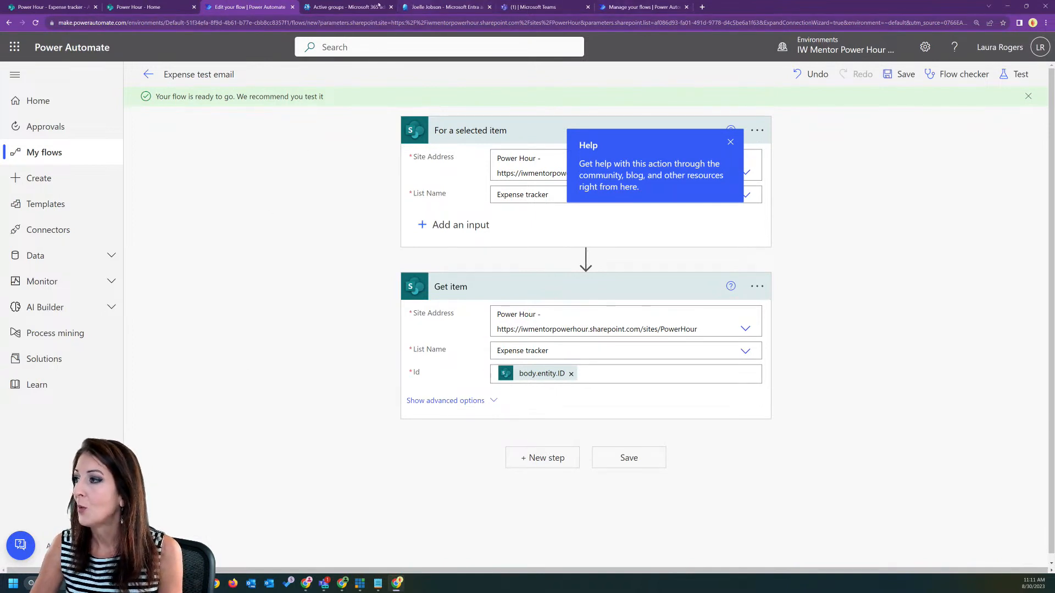
# - Open the Power Hour site's advanced permissions in SharePoint and view the full list of its People and Groups
pyautogui.click(150, 8)
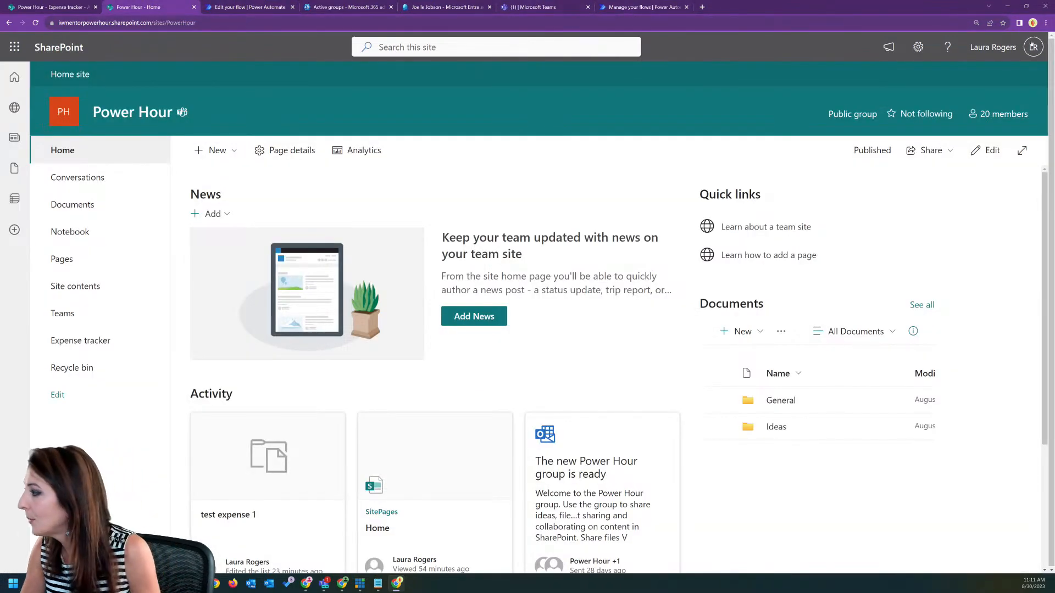
pyautogui.click(918, 47)
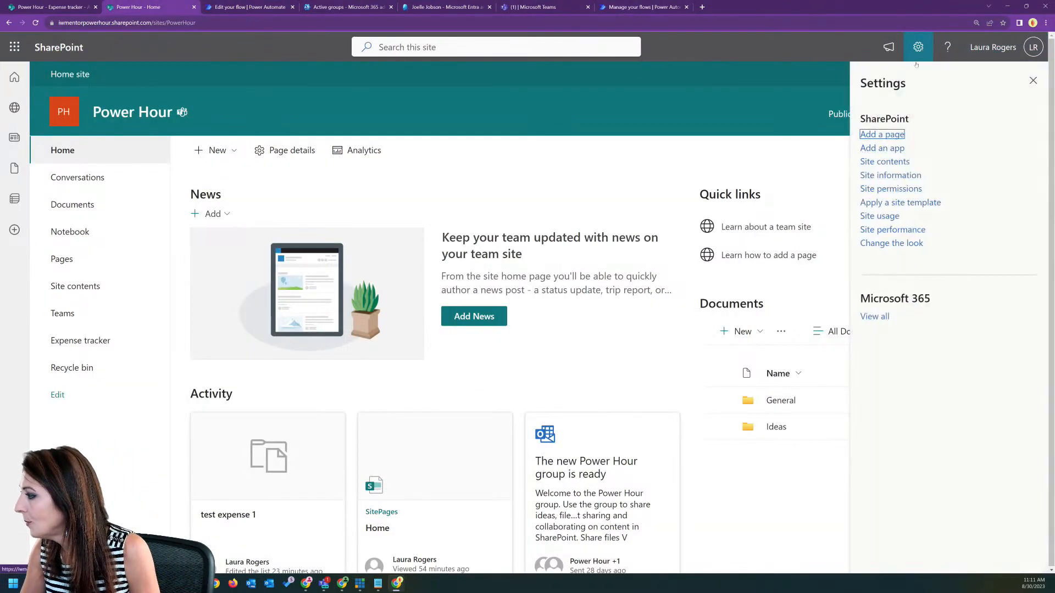
pyautogui.click(890, 189)
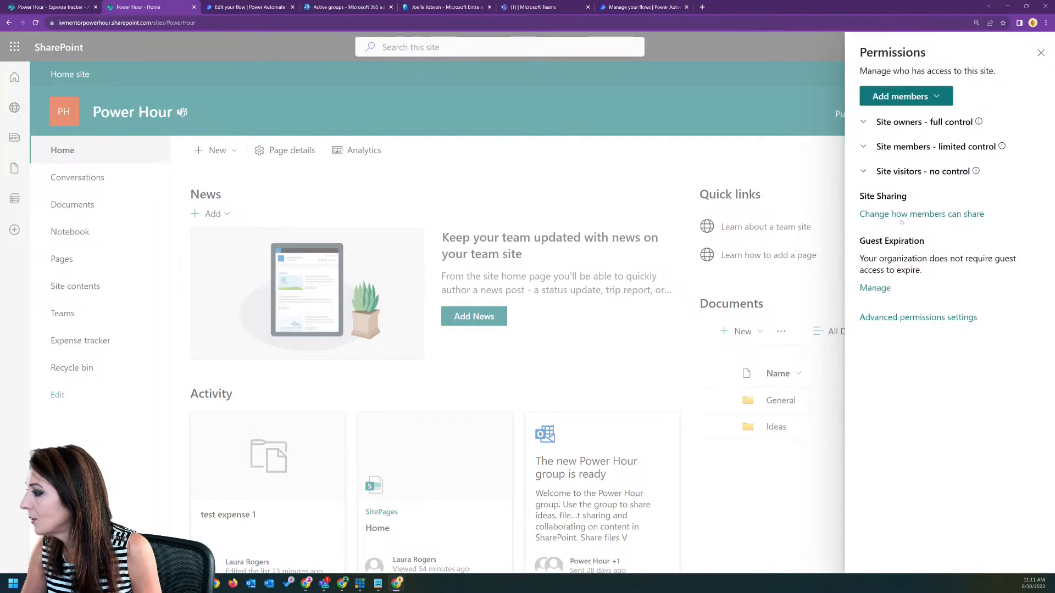
pyautogui.click(901, 318)
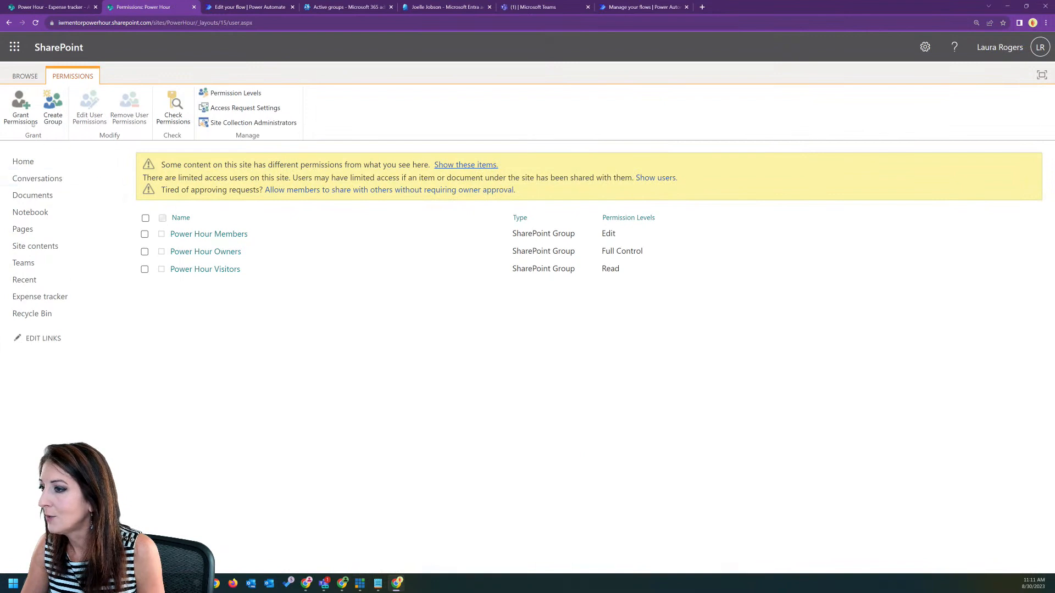
pyautogui.click(209, 235)
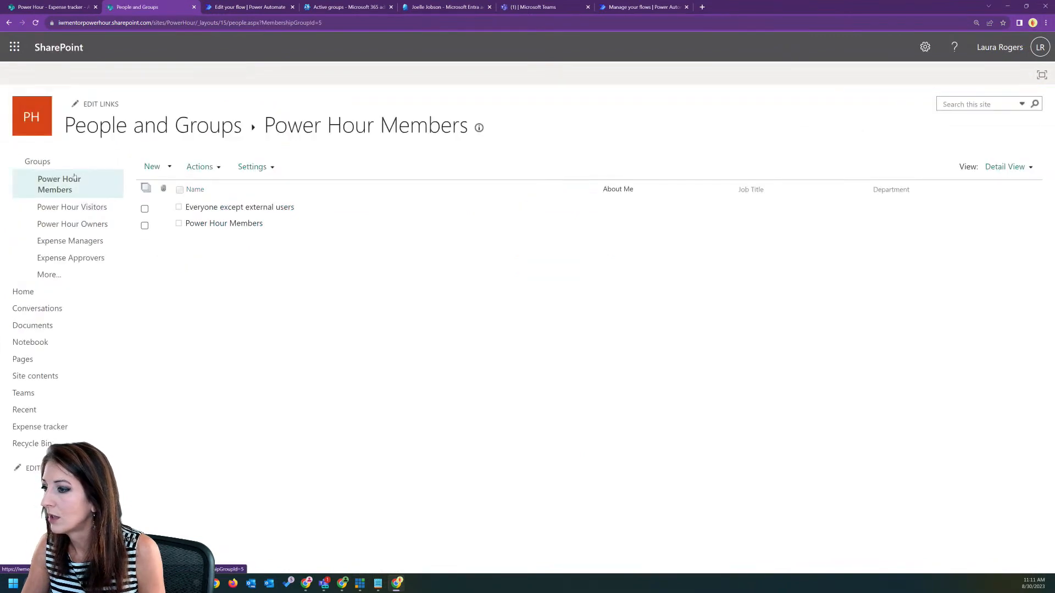
pyautogui.click(38, 161)
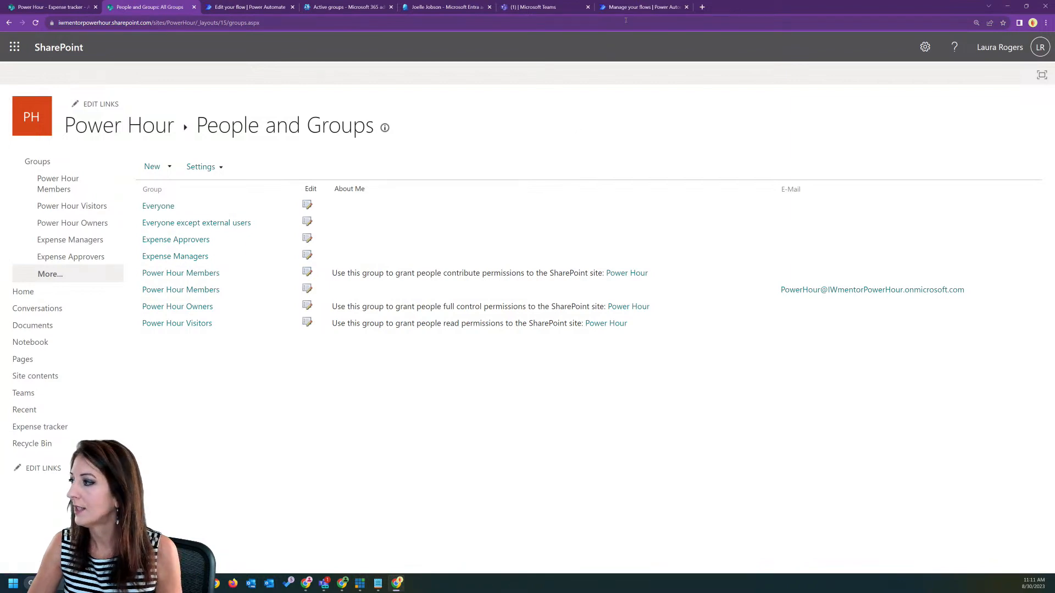
# - Close the Manage your flows page and return to the Expense test email flow in Power Automate
pyautogui.click(617, 5)
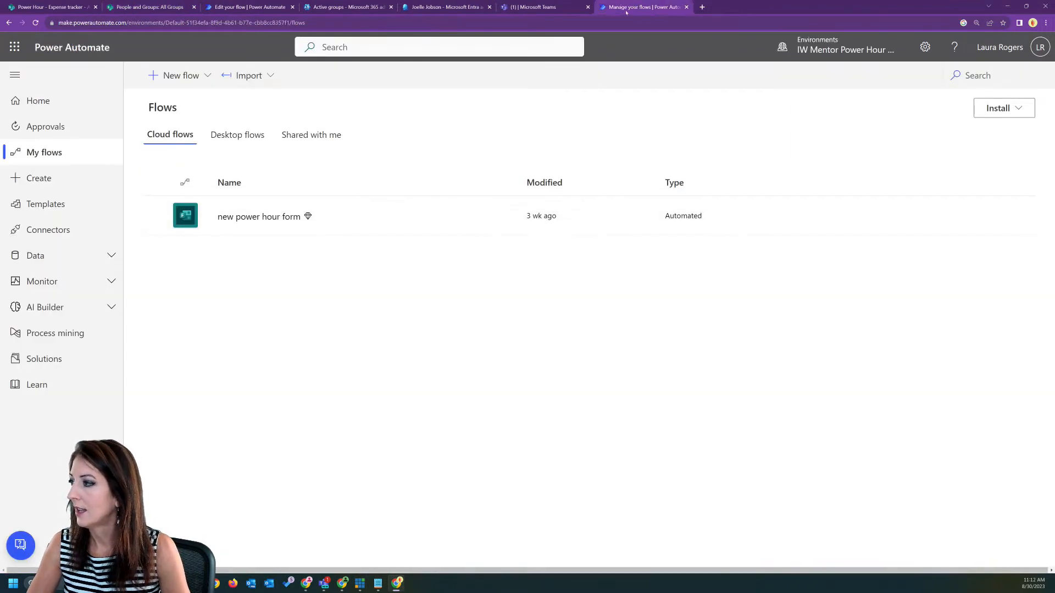
pyautogui.click(686, 7)
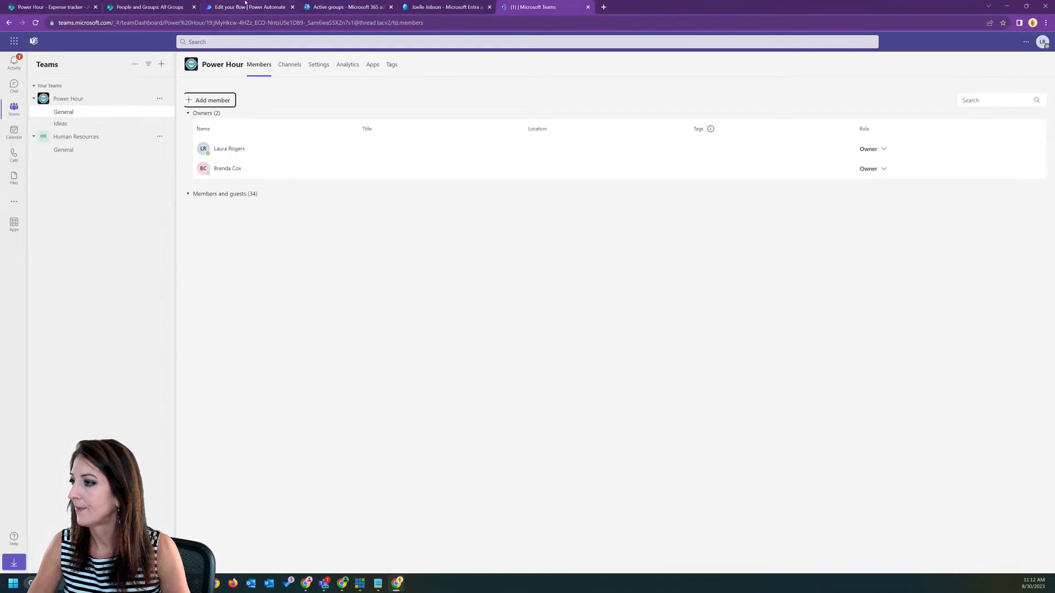
pyautogui.click(246, 4)
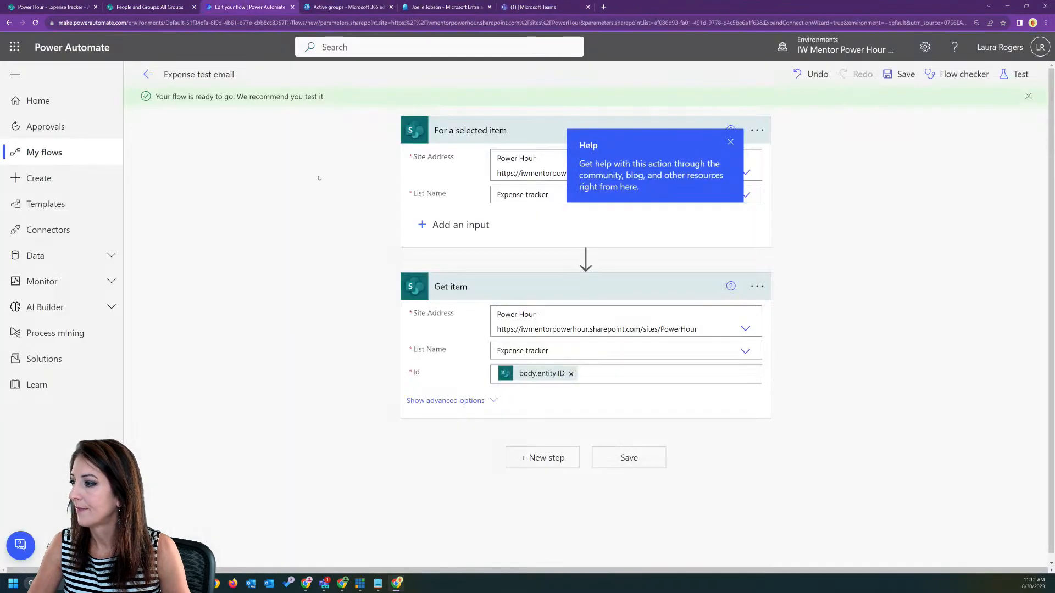
# - Add a Send an HTTP request to SharePoint action after Get item, with Power Hour as its site address
pyautogui.click(542, 458)
pyautogui.write('https')
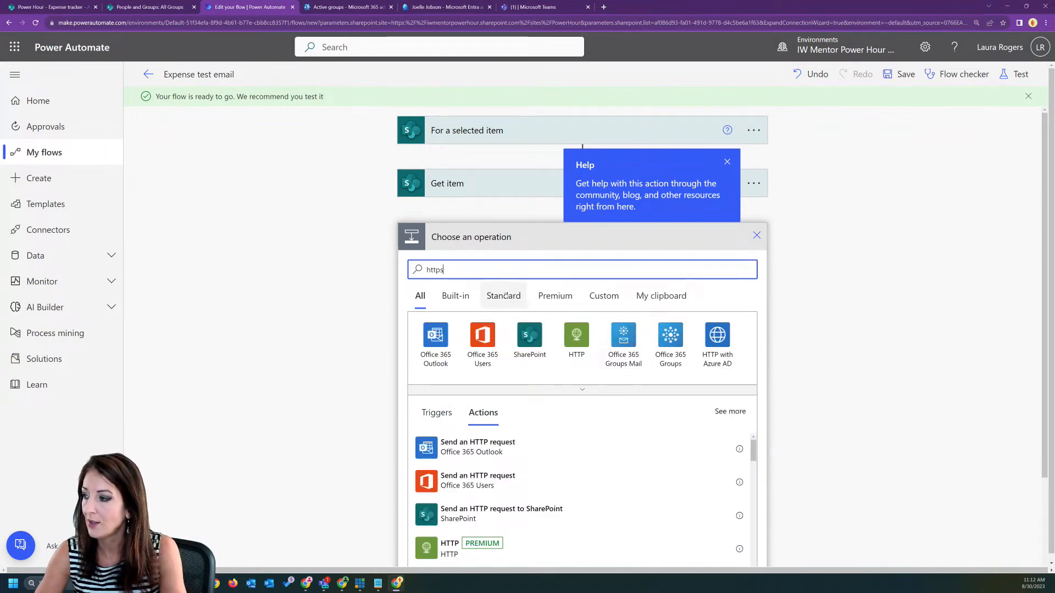
pyautogui.click(506, 514)
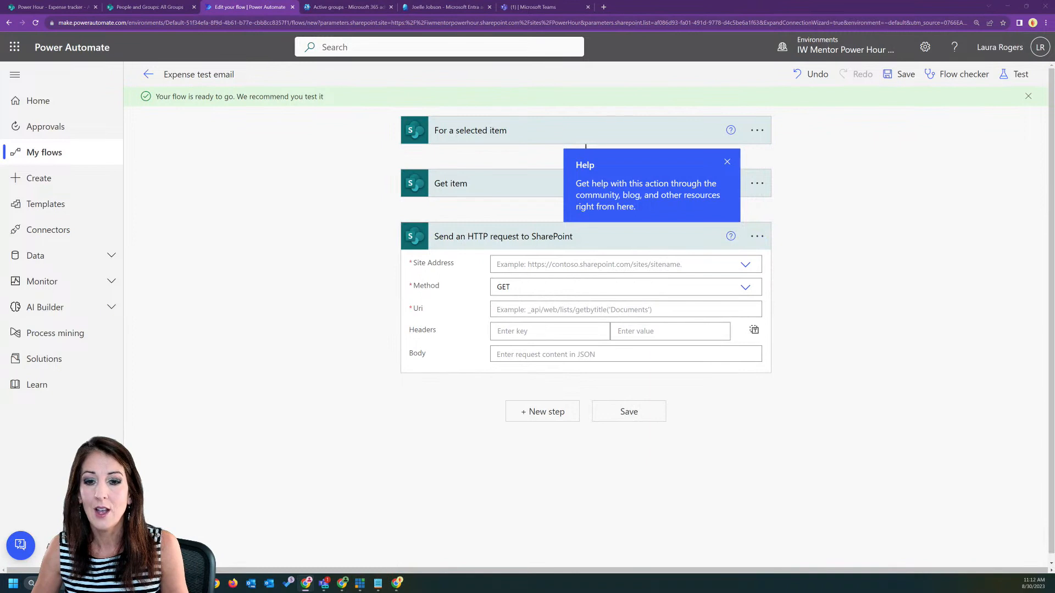
pyautogui.click(742, 266)
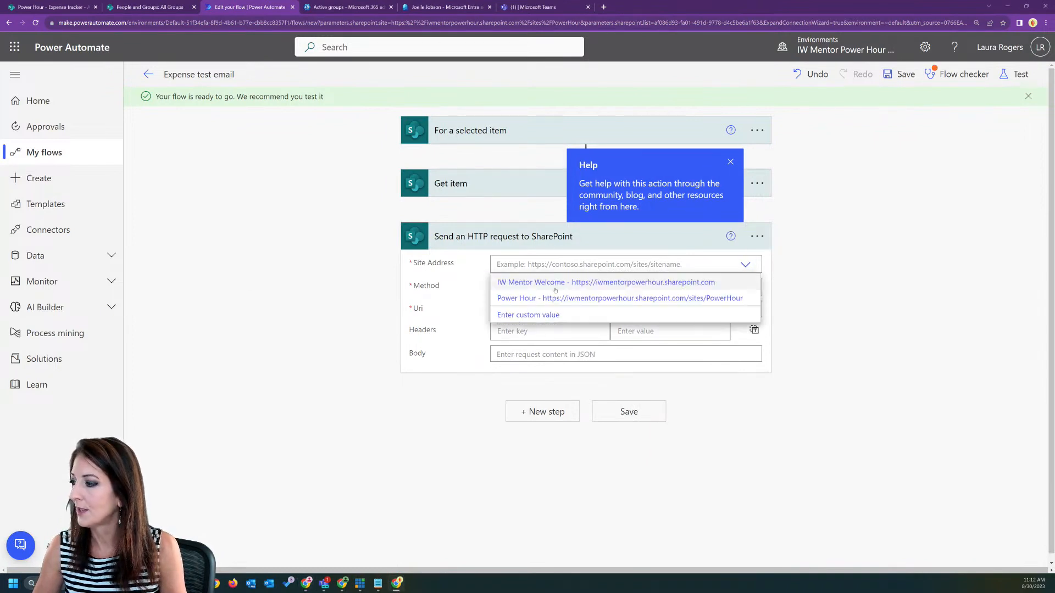
pyautogui.click(546, 302)
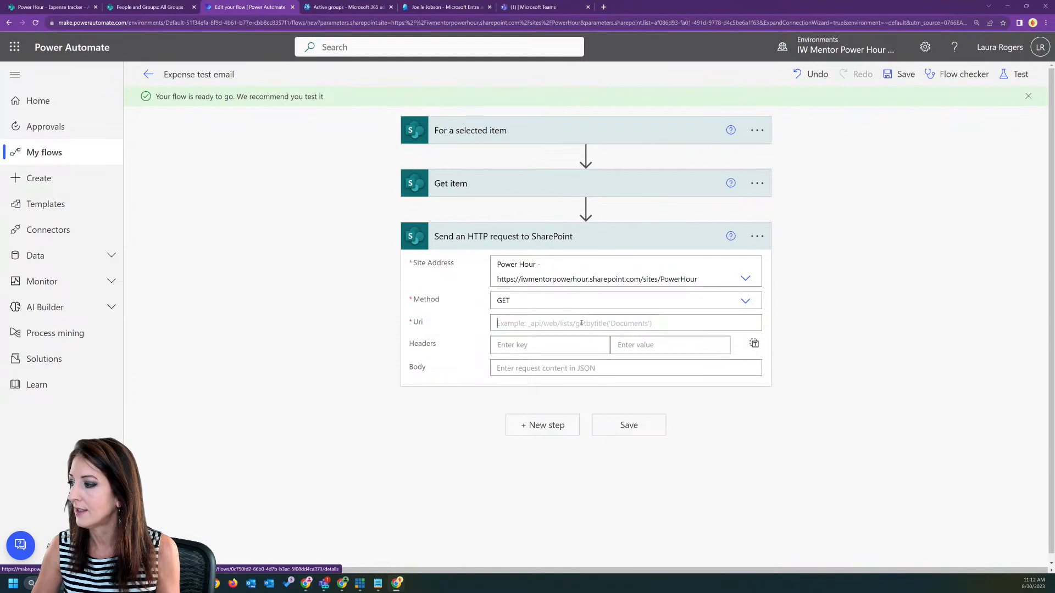
# - Set the HTTP request's Uri to _api/web/sitegroups/getByName('Expense Managers')/Users
pyautogui.click(606, 323)
pyautogui.write("_api/web/sitegroups/getByName('Compliance Reviewer Level 1')/Users")
pyautogui.hotkey('shift', 'Right')
pyautogui.hotkey('shift', 'Right')
pyautogui.hotkey('shift', 'Right')
pyautogui.hotkey('shift', 'Right')
pyautogui.hotkey('shift', 'Right')
pyautogui.hotkey('shift', 'Right')
pyautogui.hotkey('shift', 'Right')
pyautogui.hotkey('shift', 'Right')
pyautogui.hotkey('shift', 'Right')
pyautogui.hotkey('shift', 'Right')
pyautogui.hotkey('shift', 'Right')
pyautogui.hotkey('shift', 'Right')
pyautogui.hotkey('shift', 'Right')
pyautogui.hotkey('shift', 'Right')
pyautogui.hotkey('shift', 'Right')
pyautogui.hotkey('shift', 'Right')
pyautogui.hotkey('shift', 'Right')
pyautogui.hotkey('shift', 'Right')
pyautogui.hotkey('shift', 'Right')
pyautogui.hotkey('shift', 'Right')
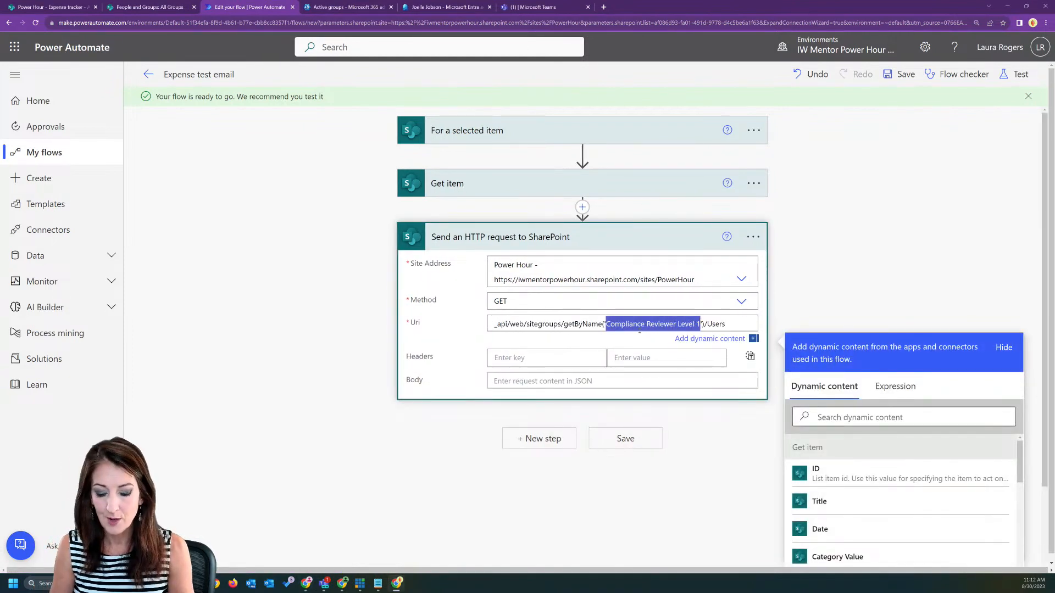
pyautogui.write('Expen')
pyautogui.write('se Manag')
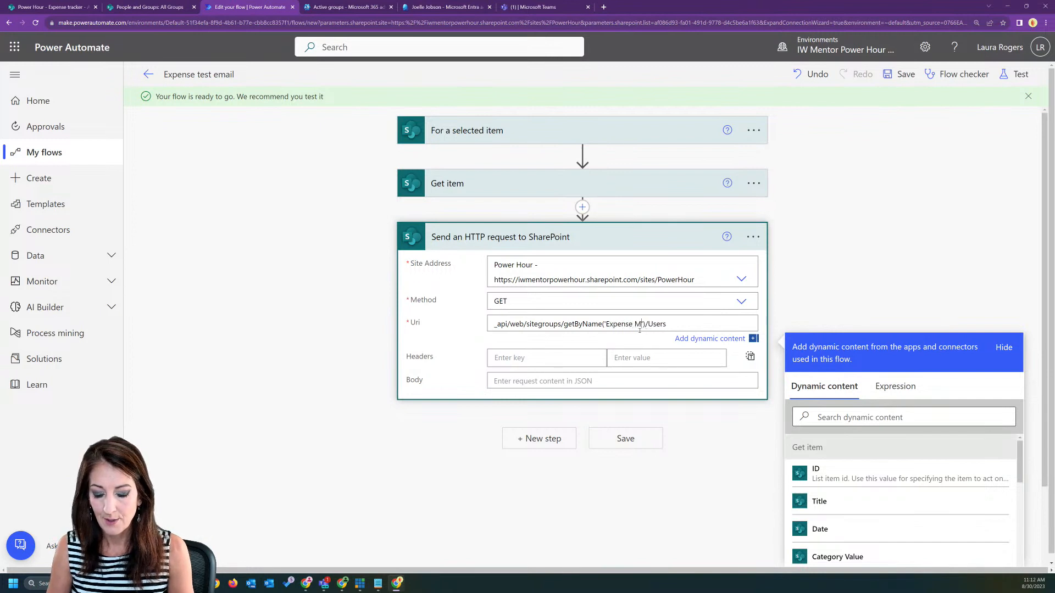
pyautogui.write('ers')
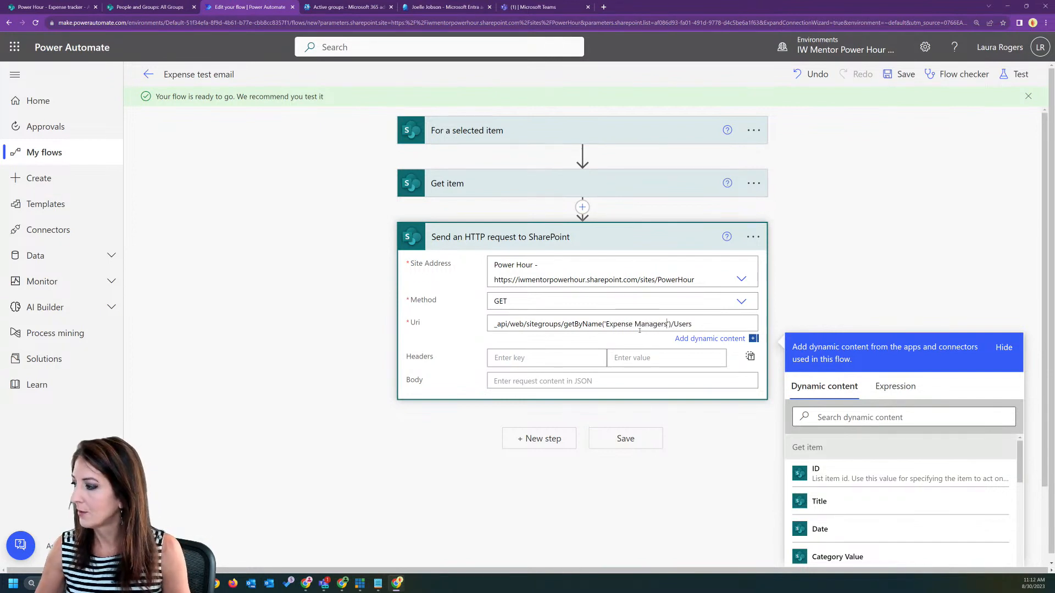
# - Check the group name against the site's People and Groups list in SharePoint and review the complete Uri in the flow
pyautogui.click(161, 7)
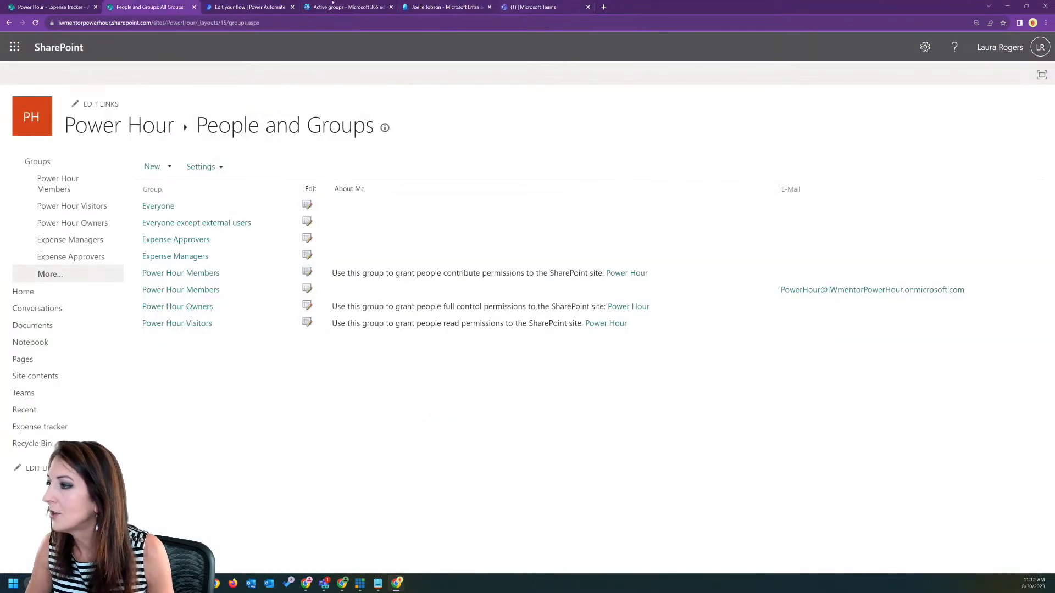
pyautogui.click(203, 7)
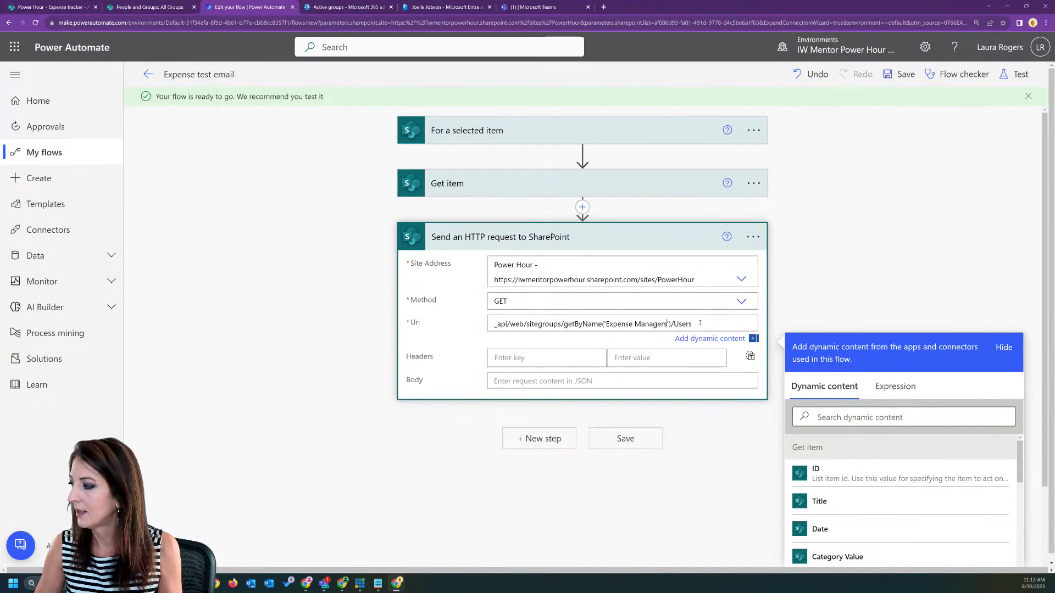
pyautogui.moveTo(700, 323); pyautogui.dragTo(445, 324)
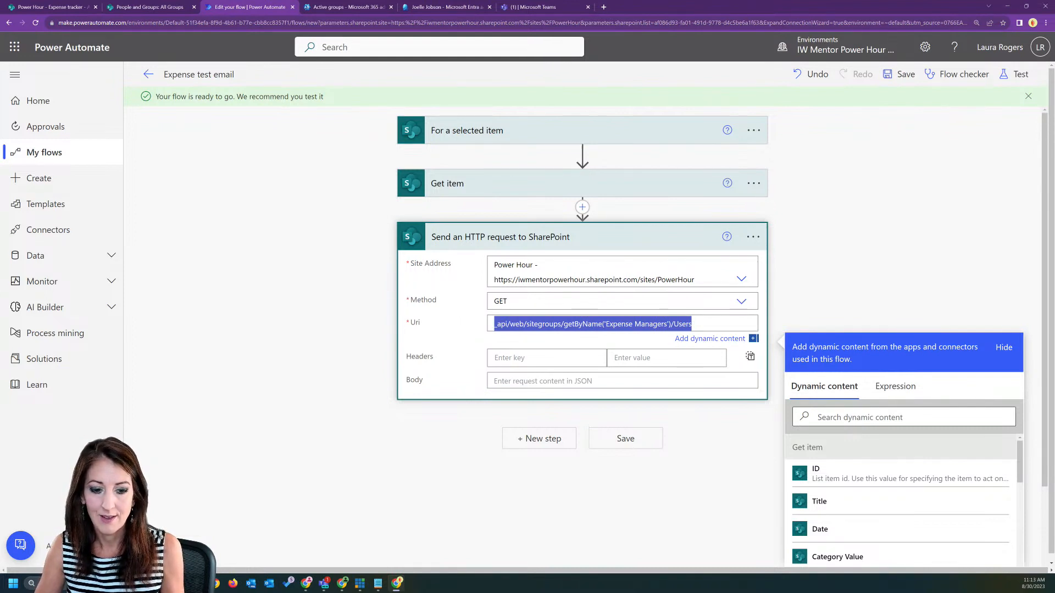
pyautogui.hotkey('alt', 'Tab')
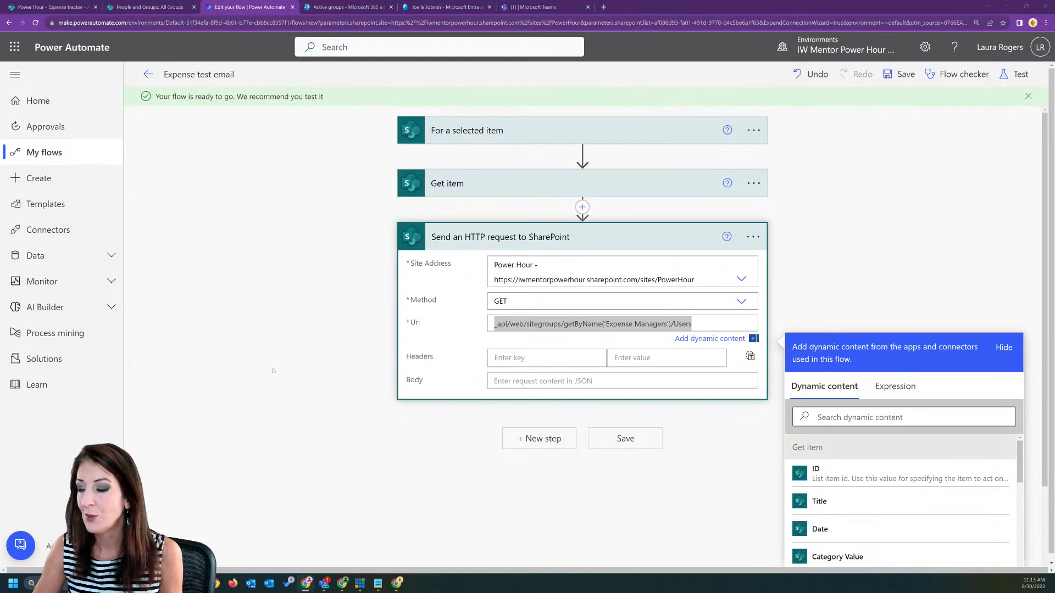
pyautogui.click(612, 442)
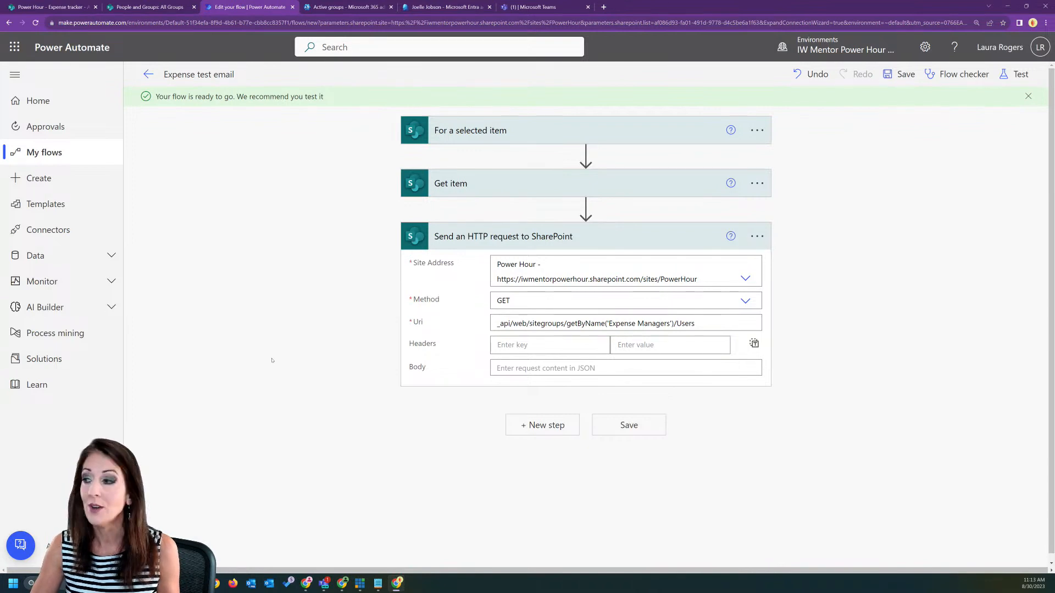
pyautogui.click(529, 427)
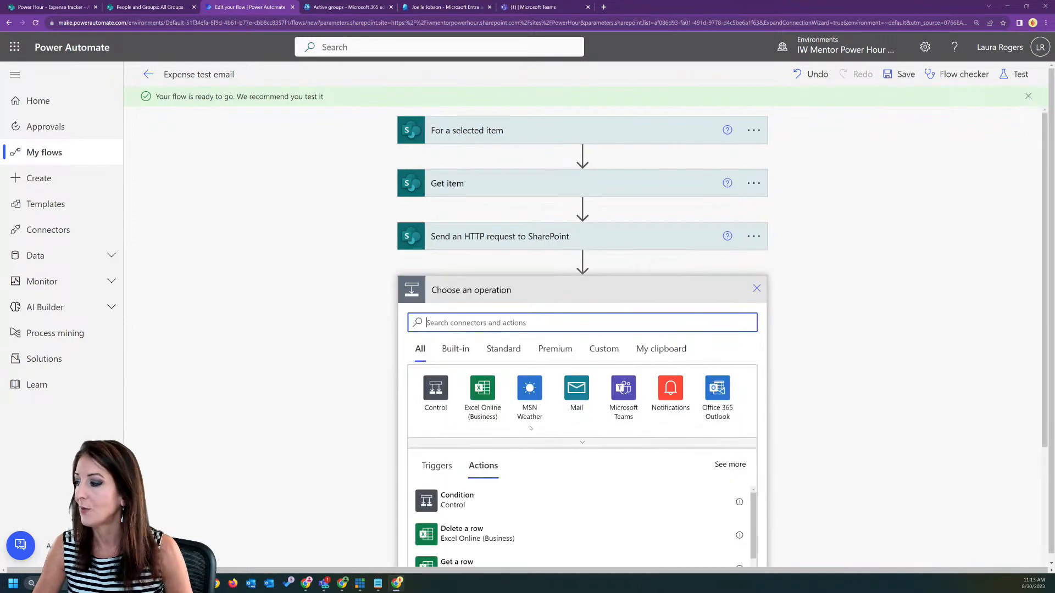
pyautogui.write('email')
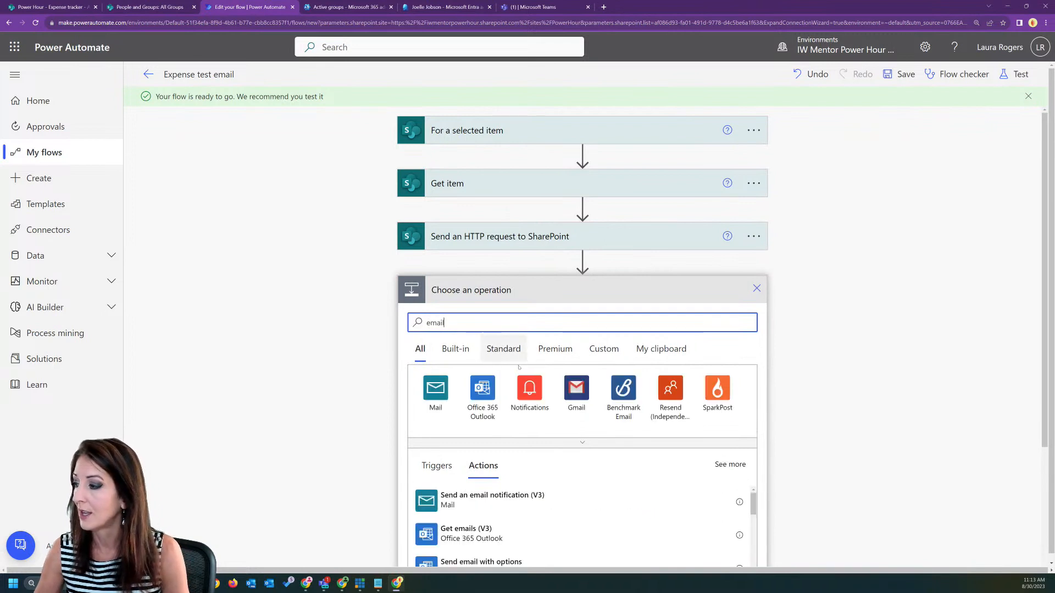
pyautogui.scroll(-3, 493, 515)
pyautogui.click(493, 514)
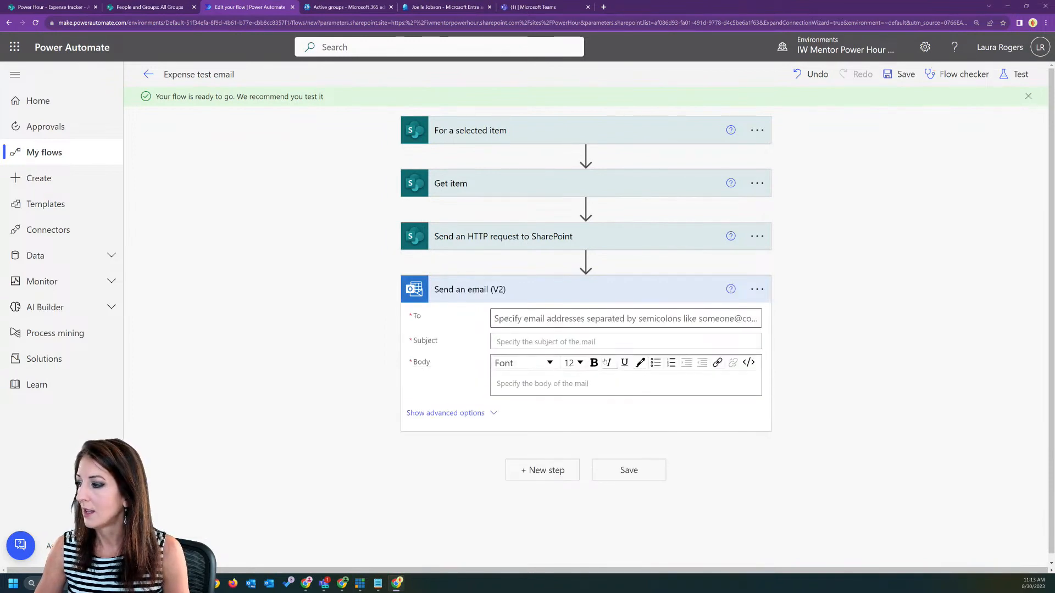
pyautogui.click(585, 319)
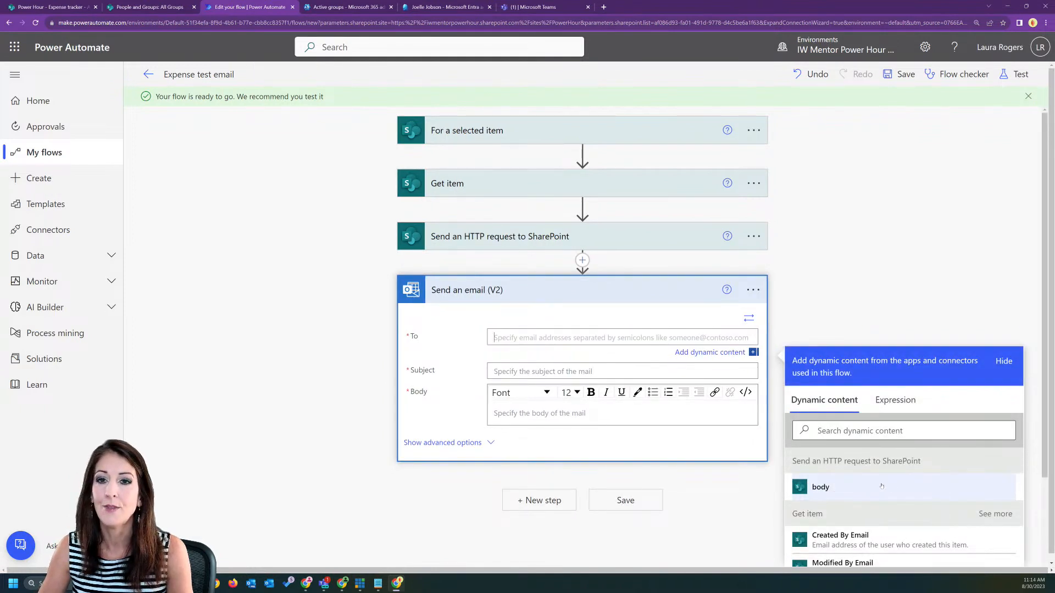
pyautogui.scroll(-1, 881, 486)
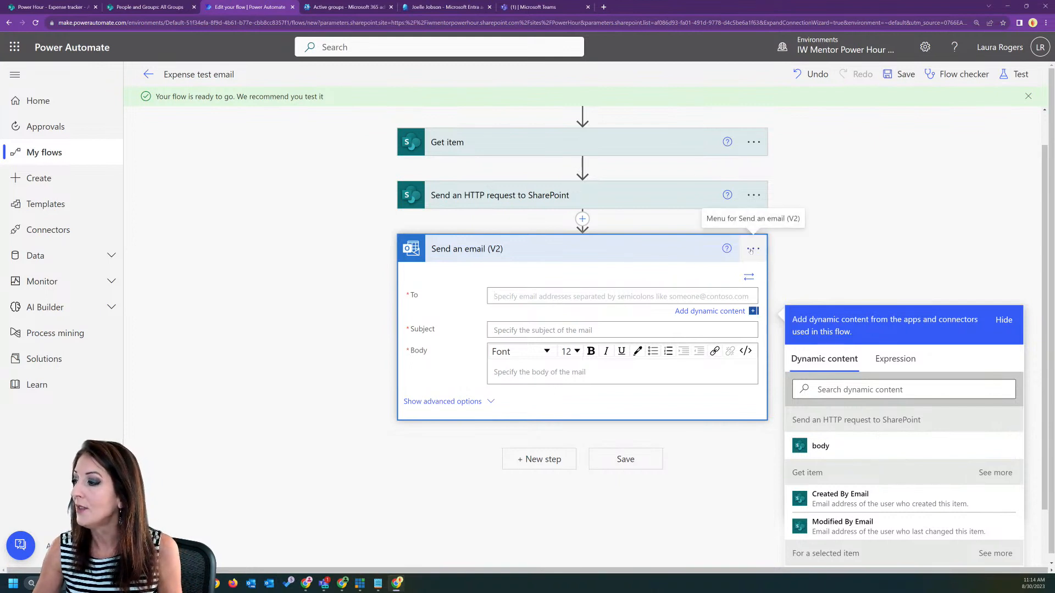
pyautogui.click(772, 225)
pyautogui.click(756, 289)
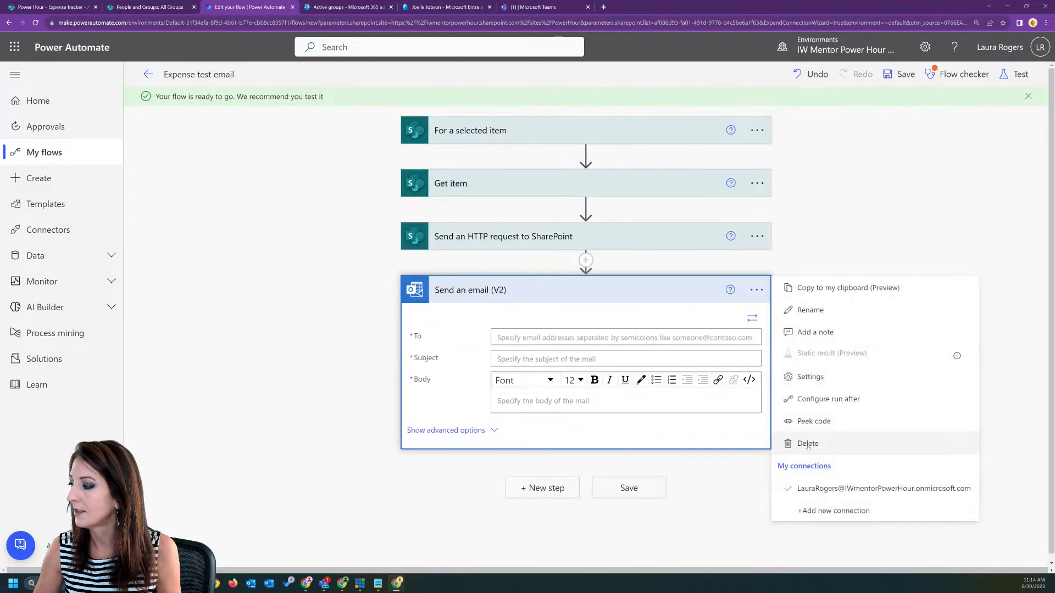
pyautogui.click(802, 440)
pyautogui.click(550, 336)
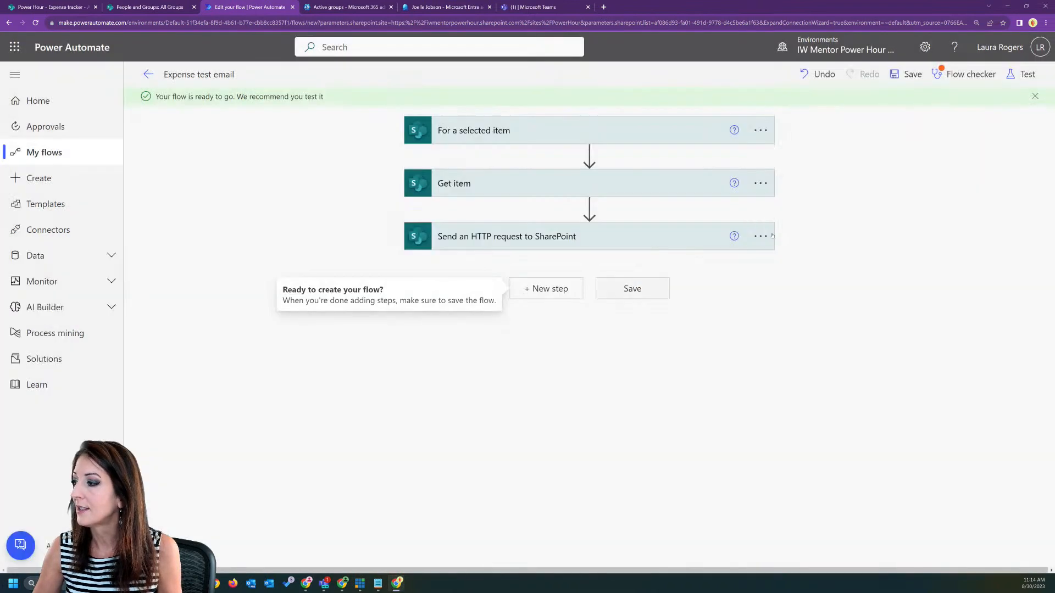
# - Save the flow, leave the editor, switch to the Expense tracker list in SharePoint and refresh it without the Settings pane
pyautogui.click(900, 74)
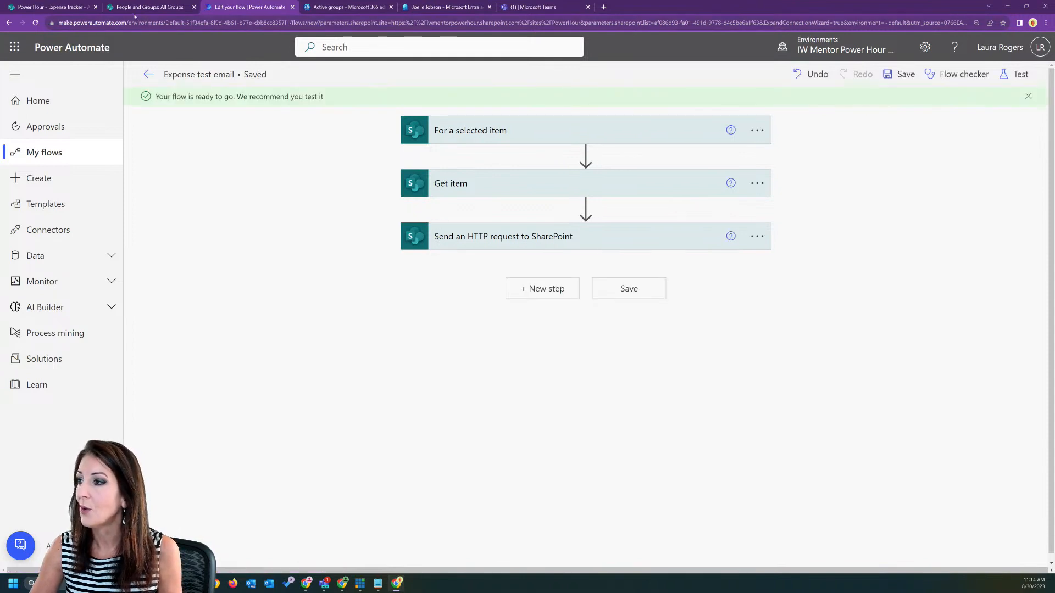
pyautogui.click(149, 75)
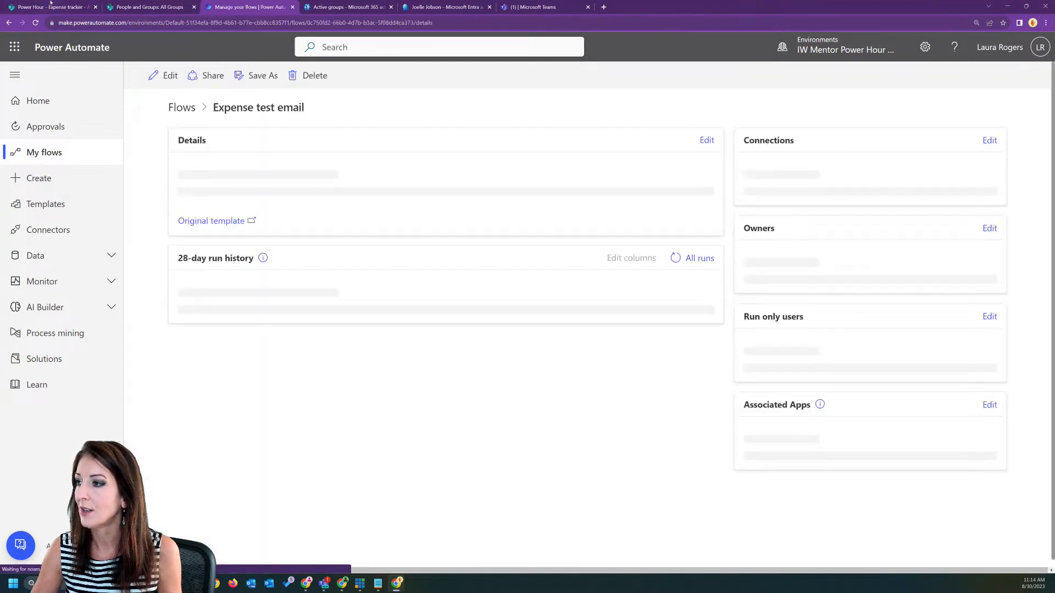
pyautogui.click(53, 7)
pyautogui.click(1039, 53)
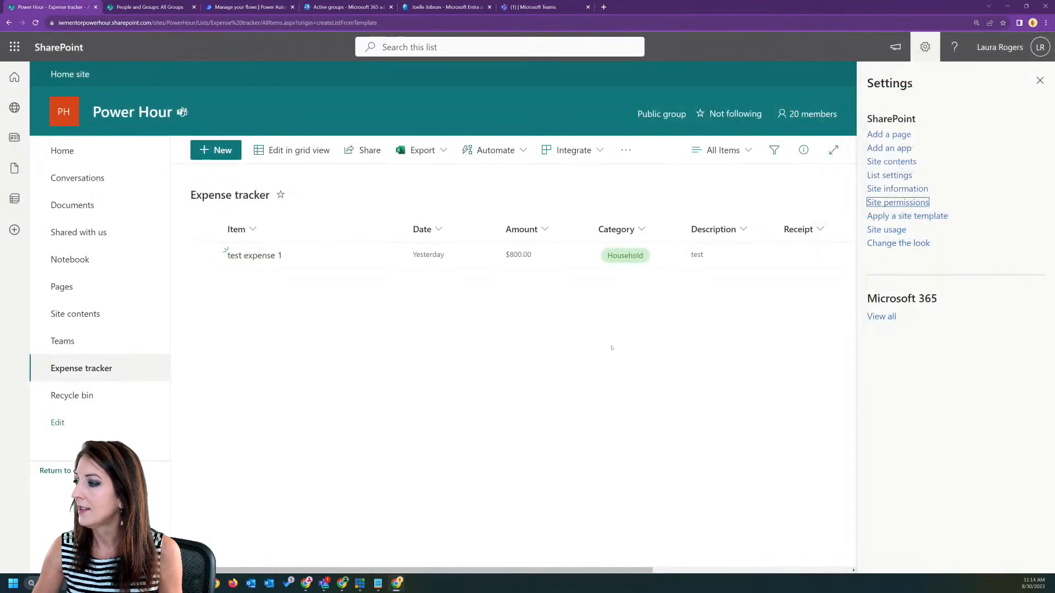
pyautogui.click(1039, 81)
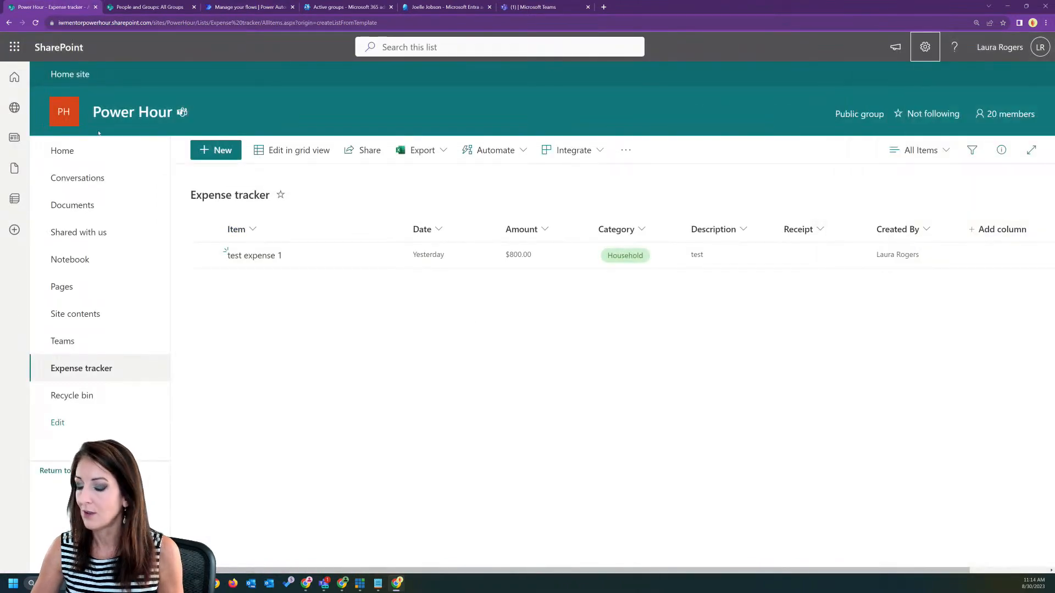
pyautogui.press('F5')
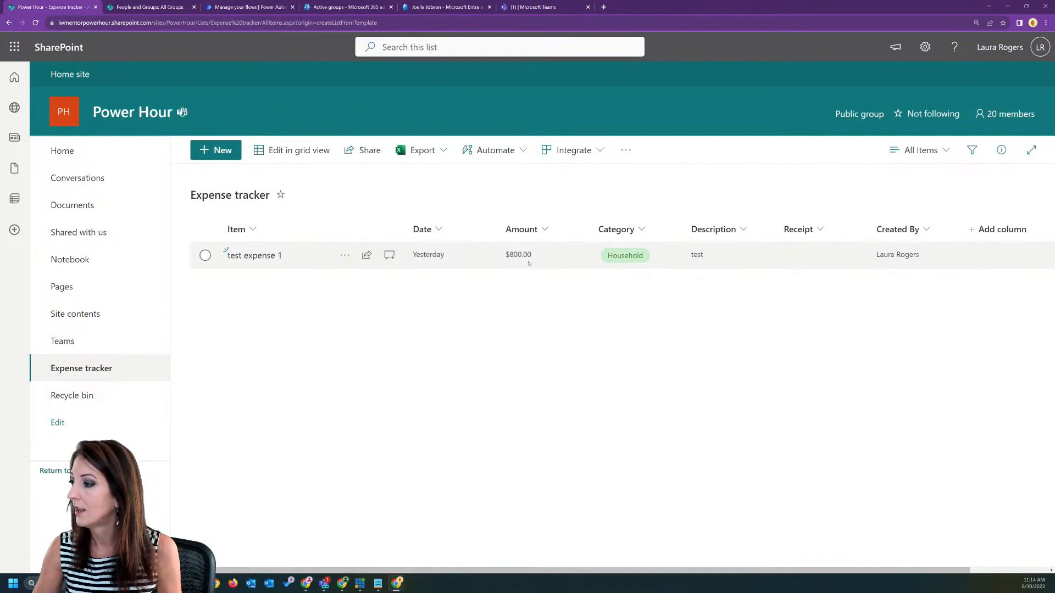
# - Run the Expense test email flow on the list item test expense 1 and deselect the item
pyautogui.click(551, 260)
pyautogui.rightClick(551, 259)
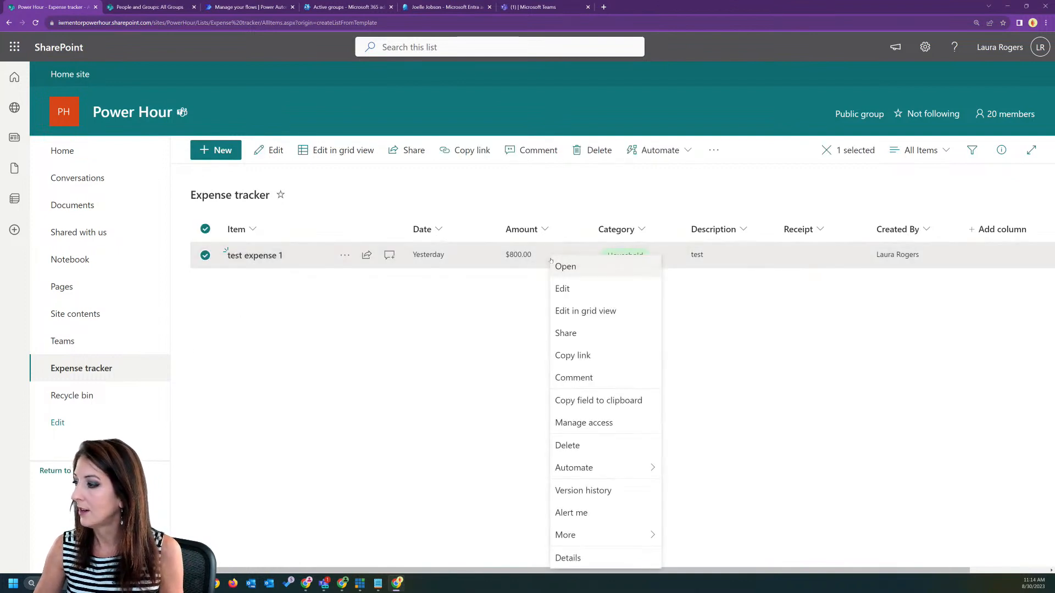
pyautogui.moveTo(577, 472)
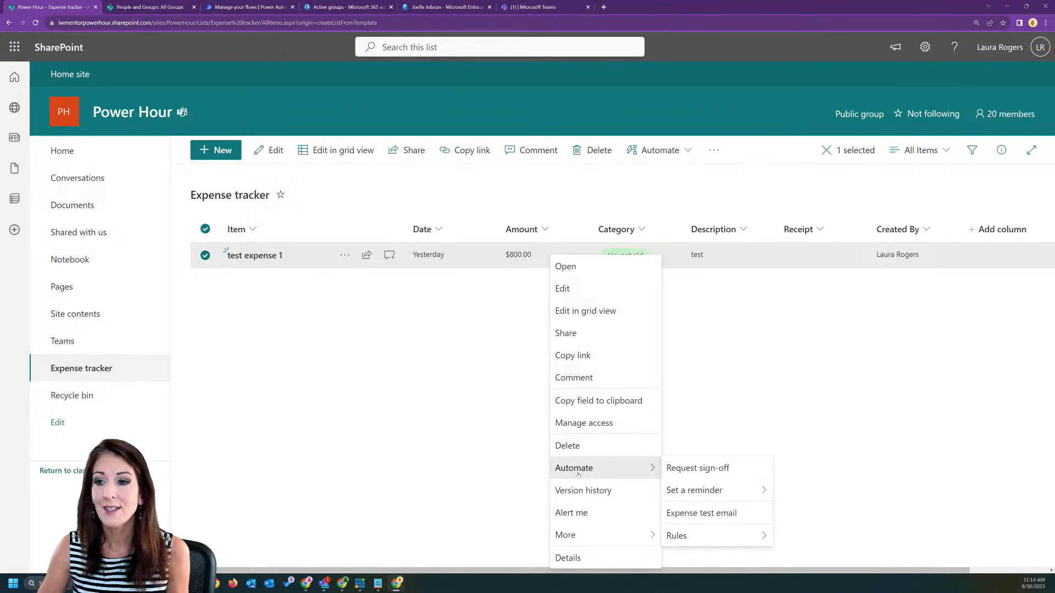
pyautogui.click(705, 517)
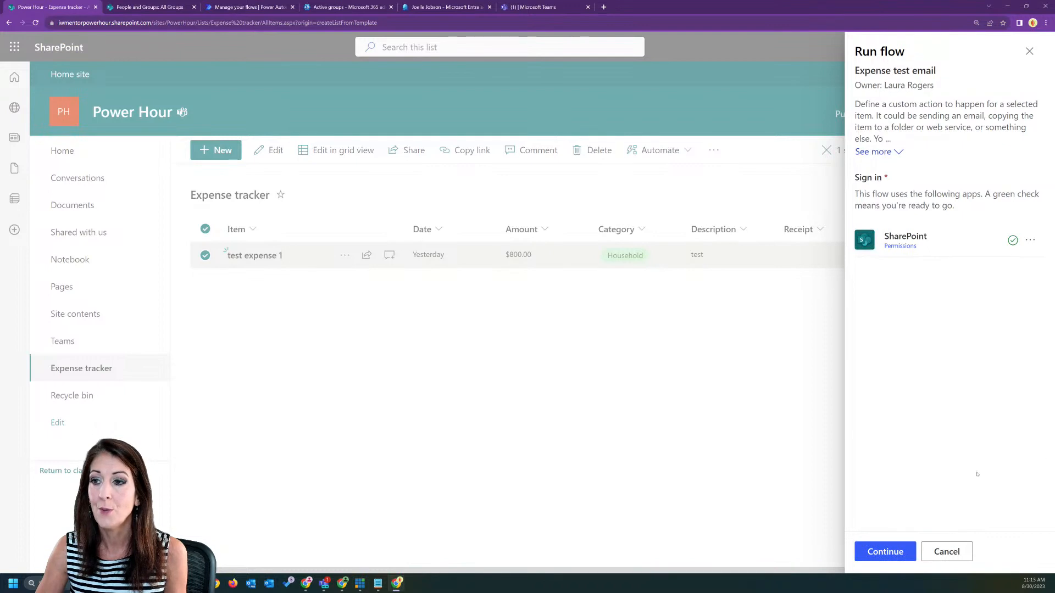
pyautogui.click(898, 556)
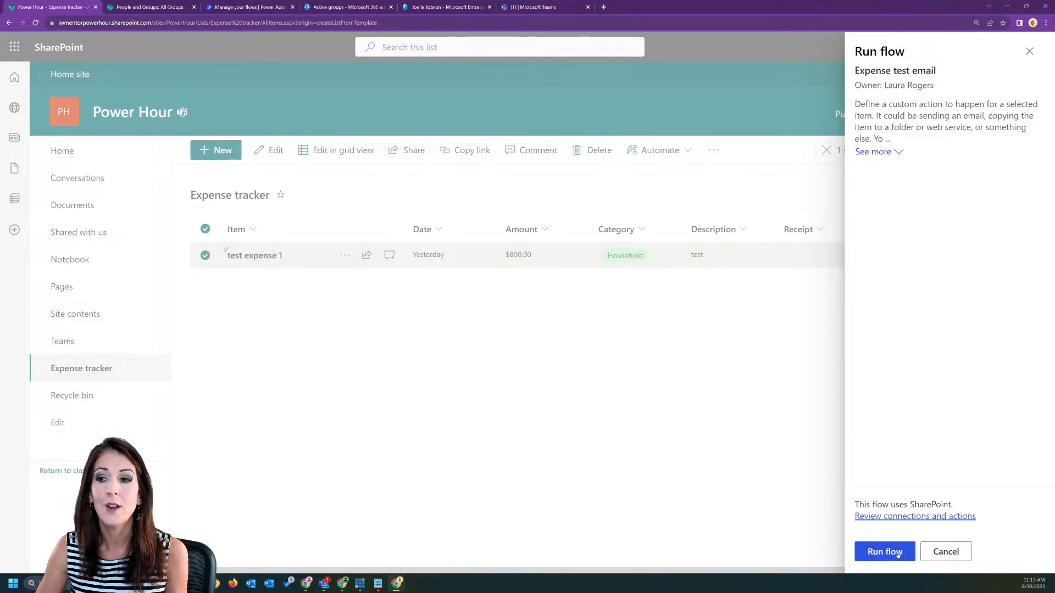
pyautogui.click(898, 553)
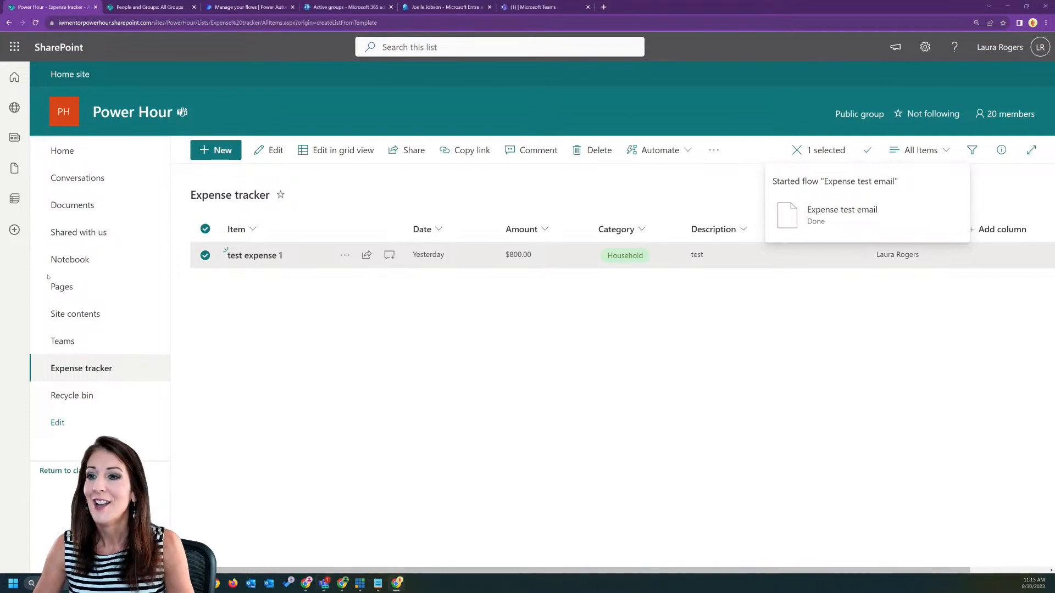
pyautogui.click(442, 370)
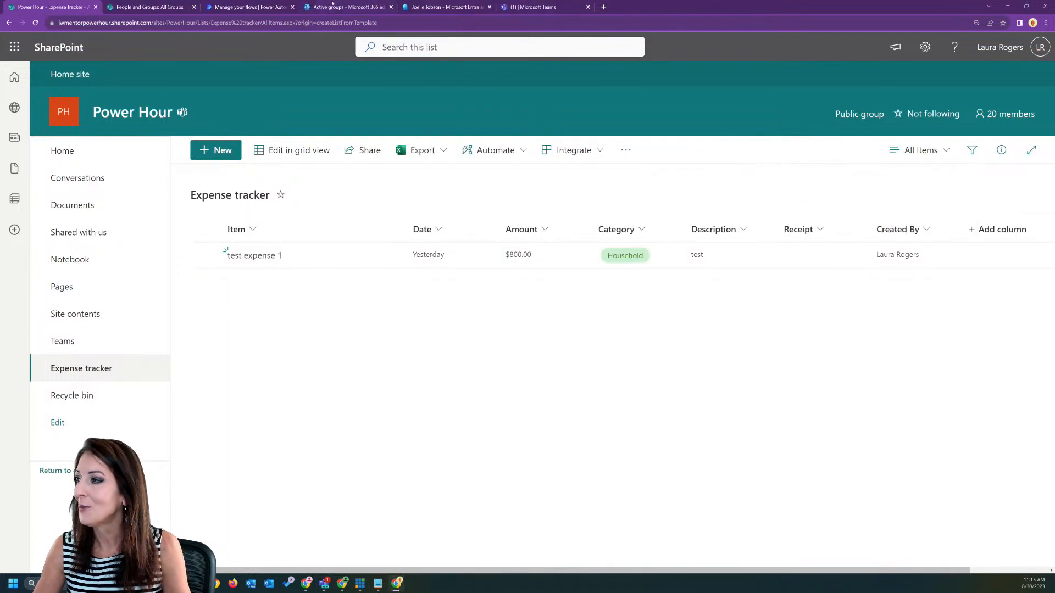
# - Switch to Power Automate, open the flow's latest run and copy the entire output body of the HTTP request action
pyautogui.click(243, 10)
pyautogui.click(675, 398)
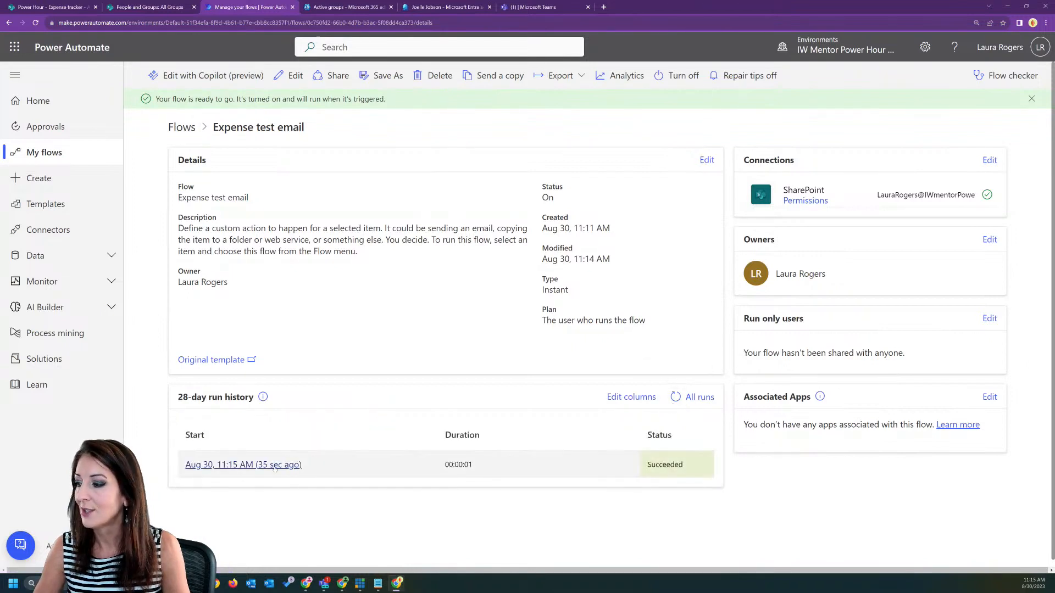
pyautogui.click(275, 465)
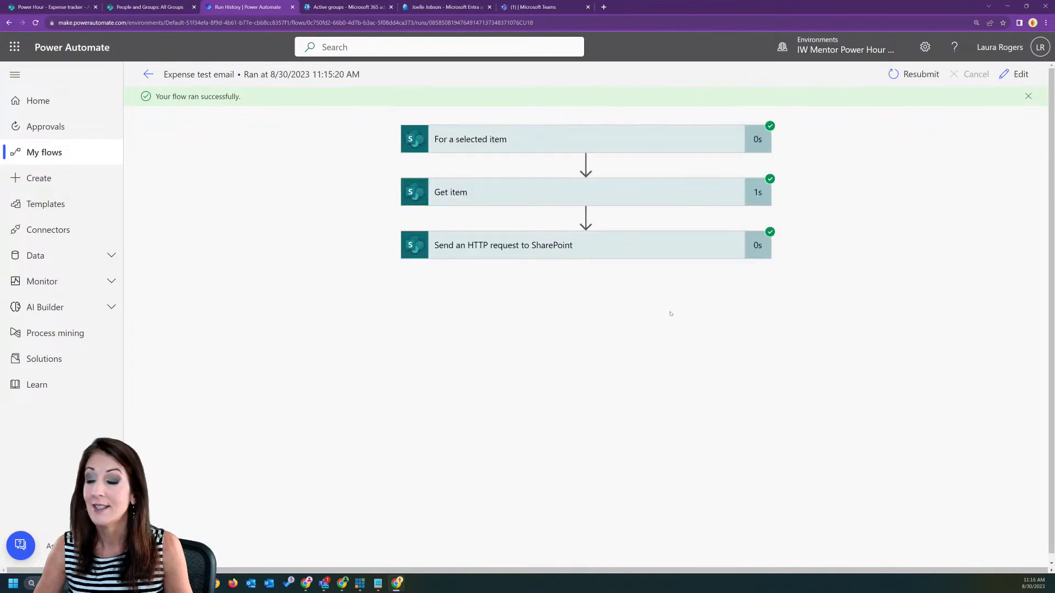
pyautogui.click(536, 245)
pyautogui.scroll(-2, 445, 437)
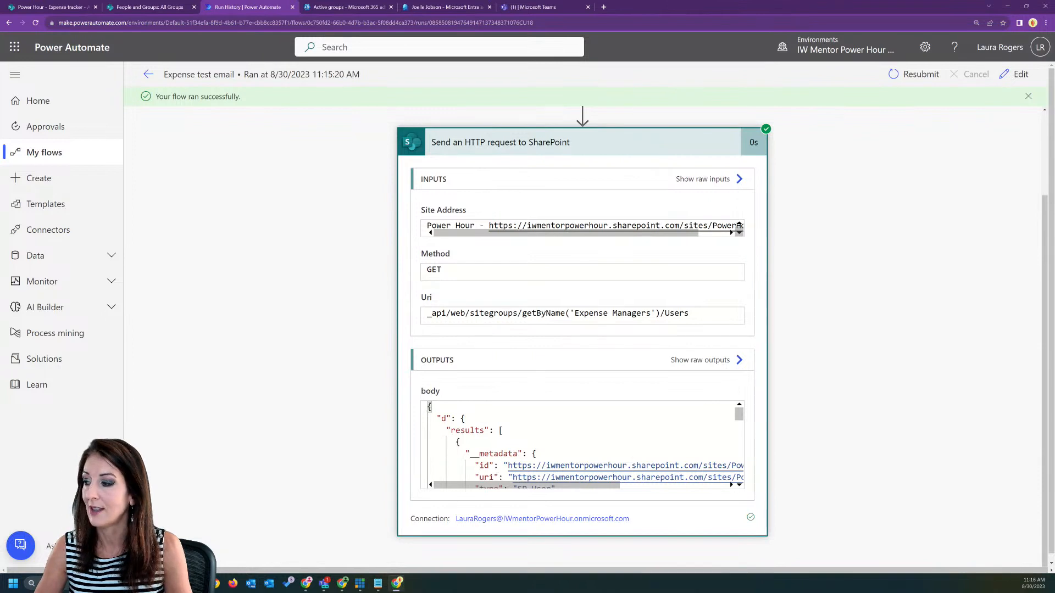
pyautogui.moveTo(429, 406); pyautogui.dragTo(532, 506)
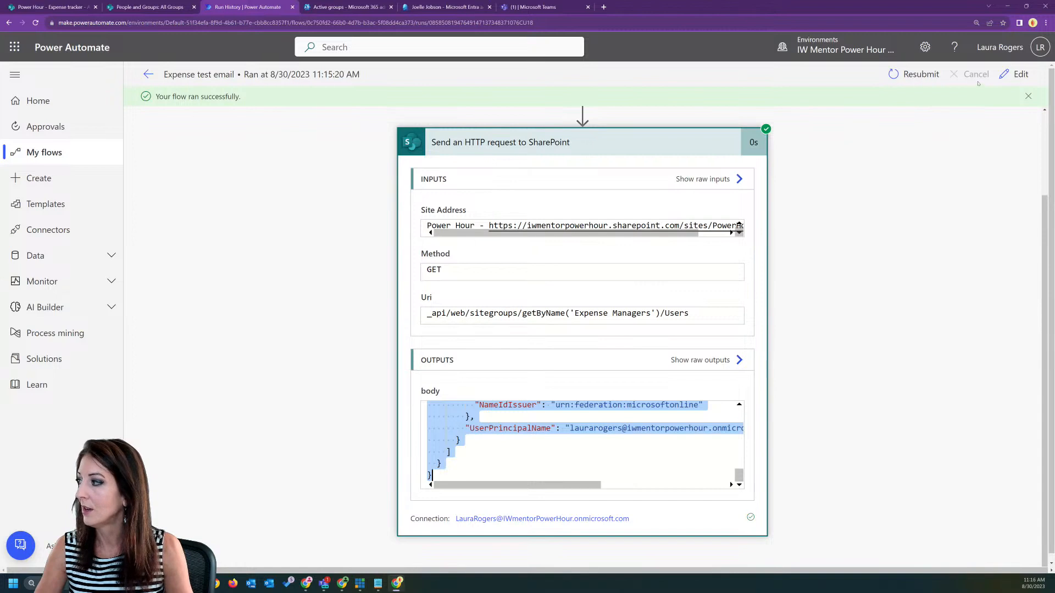
# - Edit the flow and add a Parse JSON action after the HTTP request, with the request's body as its content
pyautogui.click(1014, 74)
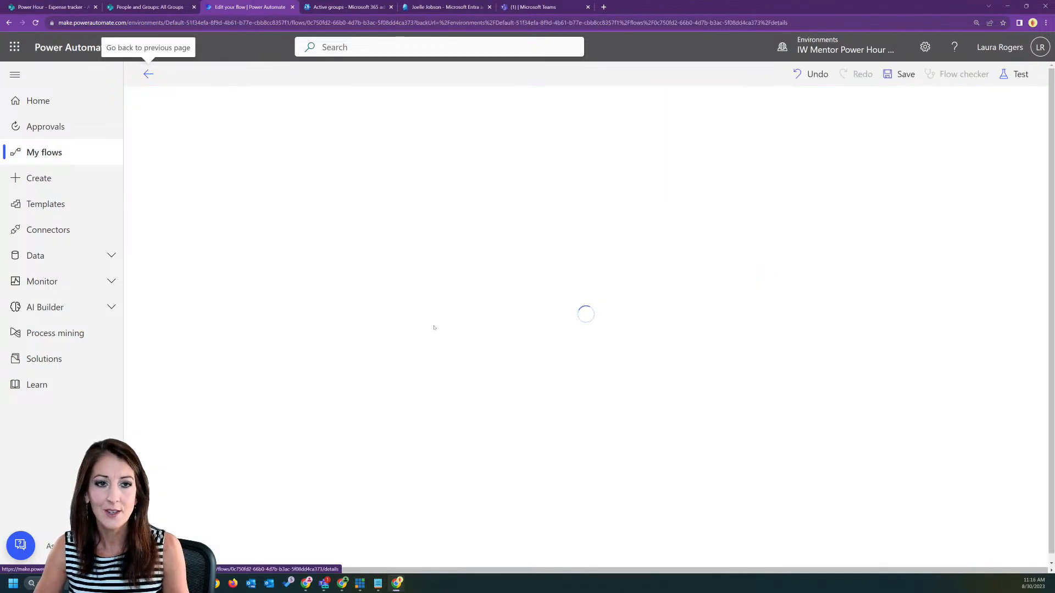
pyautogui.click(542, 268)
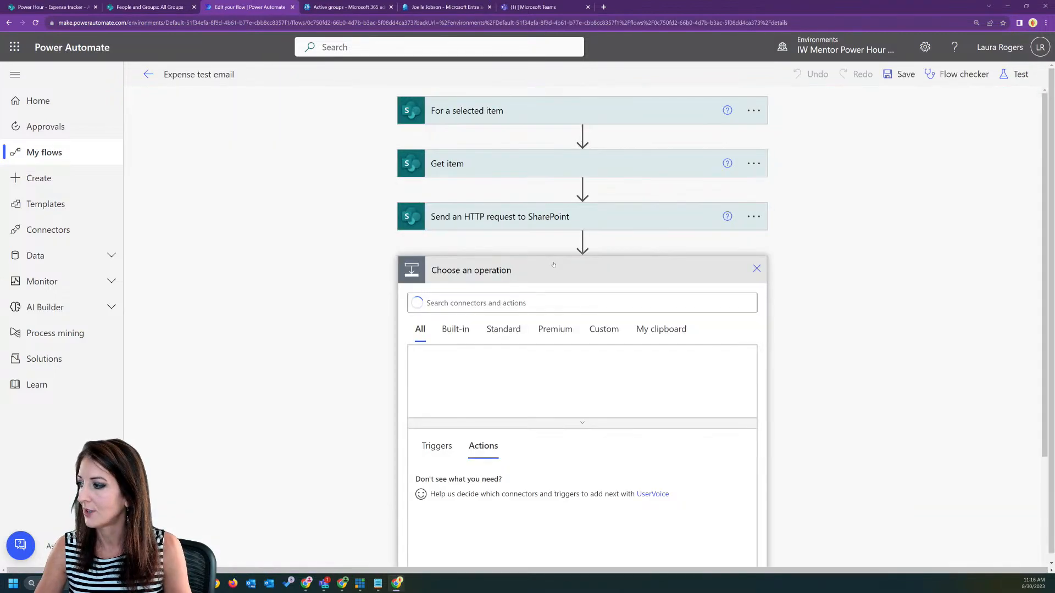
pyautogui.write('parse j')
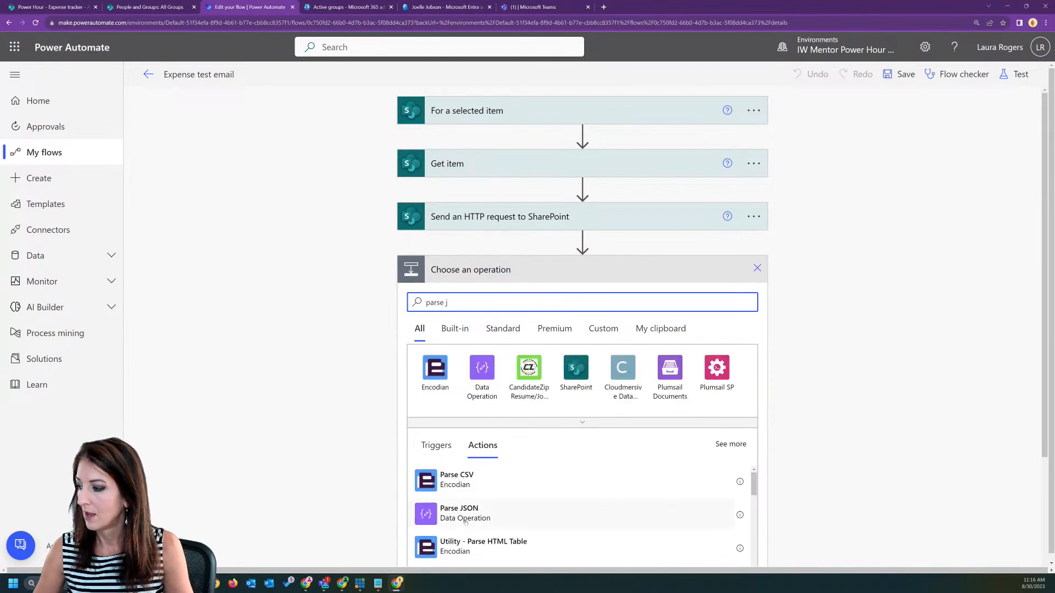
pyautogui.click(463, 516)
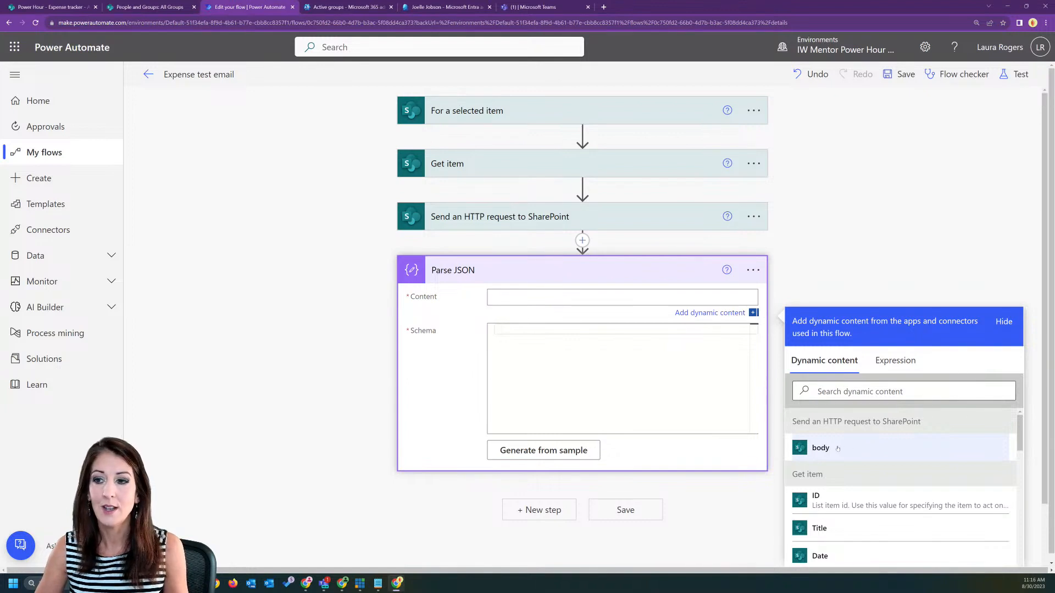
pyautogui.click(835, 448)
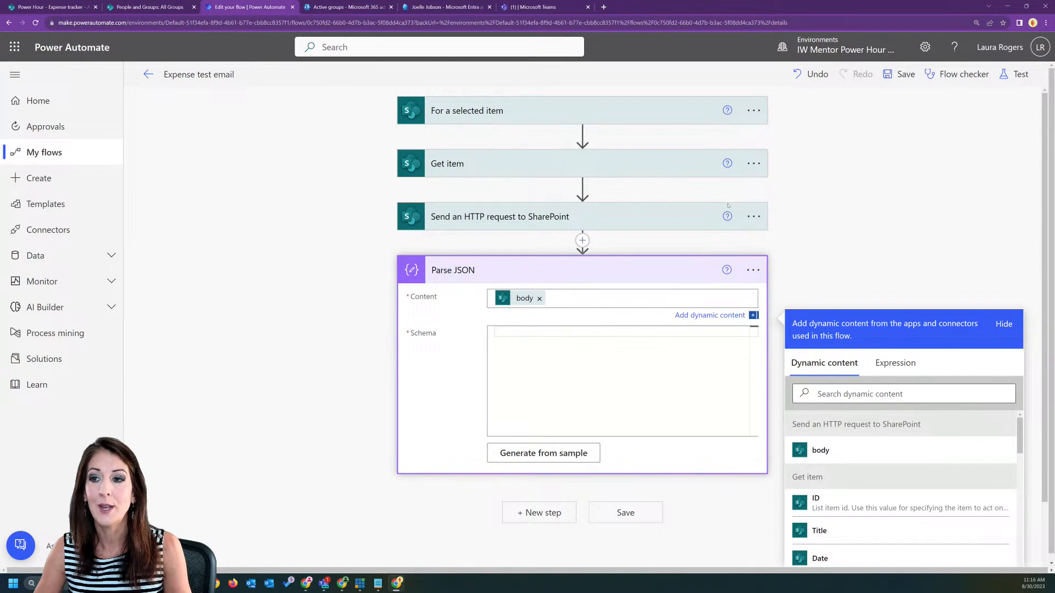
# - Rename the HTTP request action as Send an HTTP request to SharePoint get expense managers
pyautogui.click(754, 217)
pyautogui.click(788, 236)
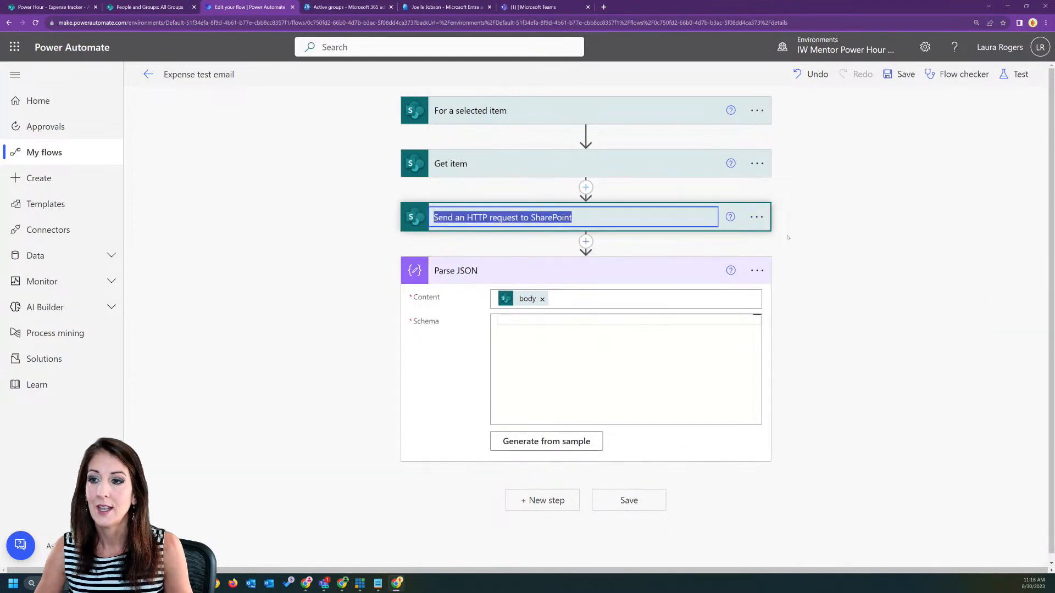
pyautogui.click(585, 216)
pyautogui.write('get exp')
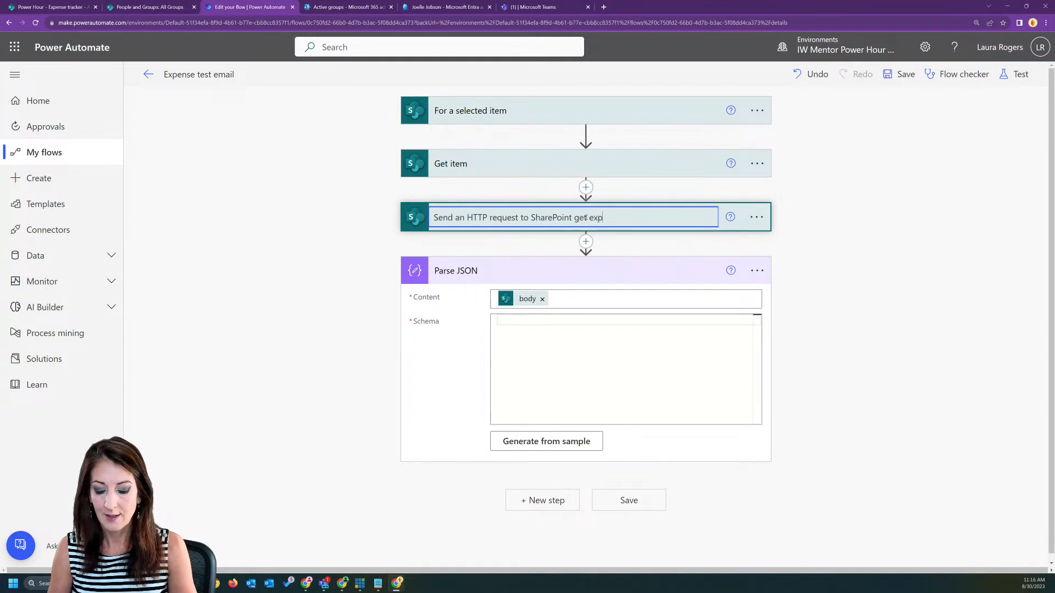
pyautogui.write('ense managers')
pyautogui.press('Return')
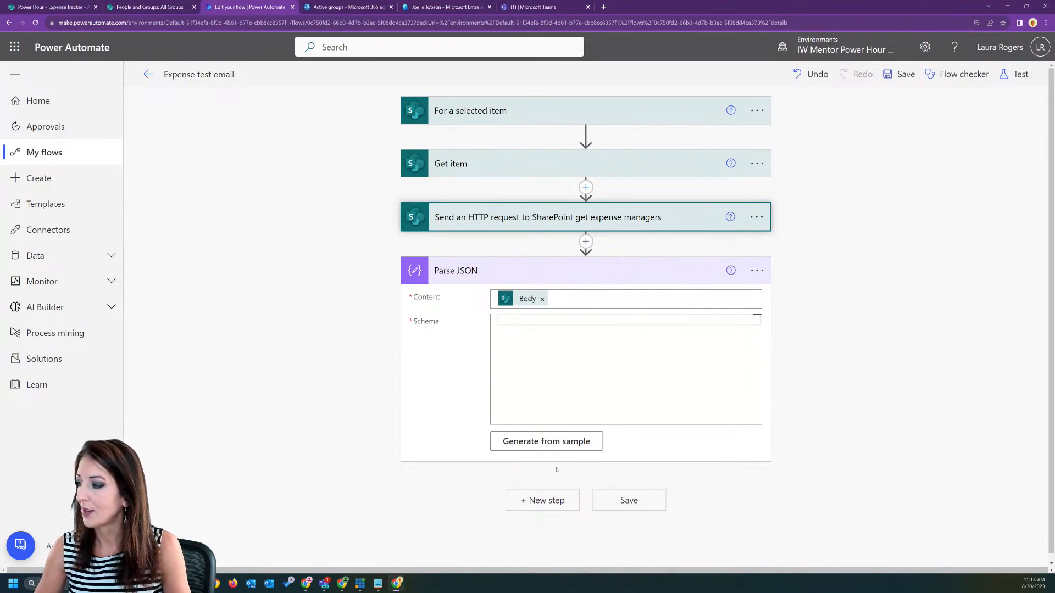
# - Generate the Parse JSON schema from the copied HTTP output as sample payload and save the flow
pyautogui.click(542, 442)
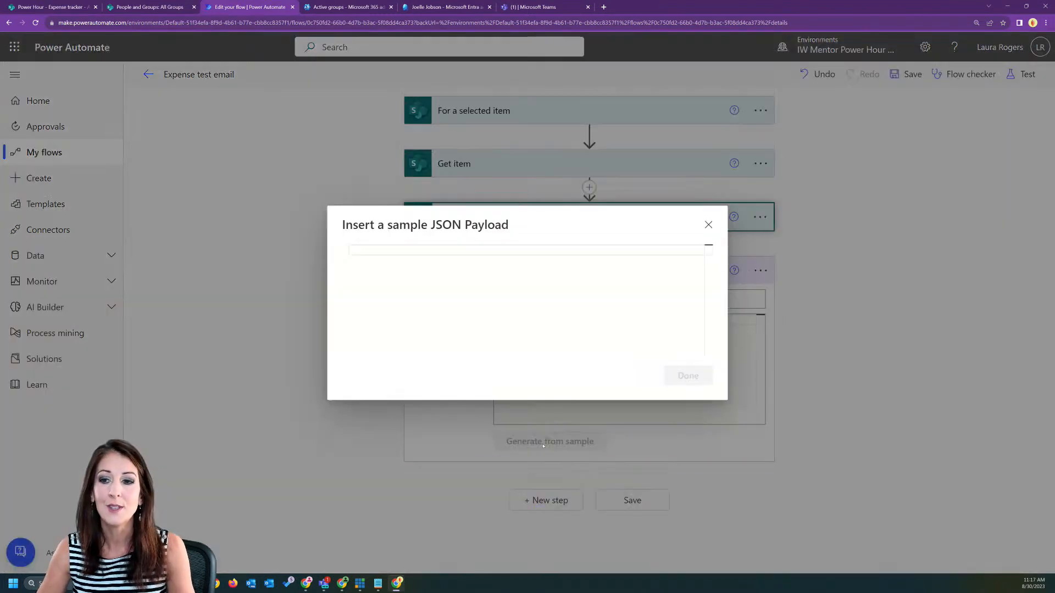
pyautogui.hotkey('ctrl', 'v')
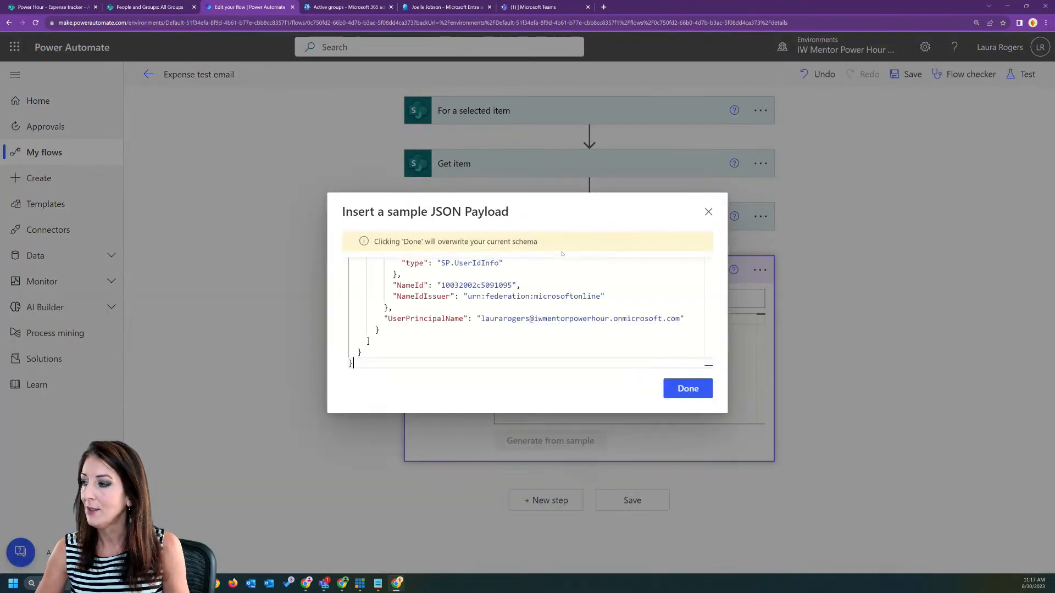
pyautogui.click(687, 388)
pyautogui.click(640, 501)
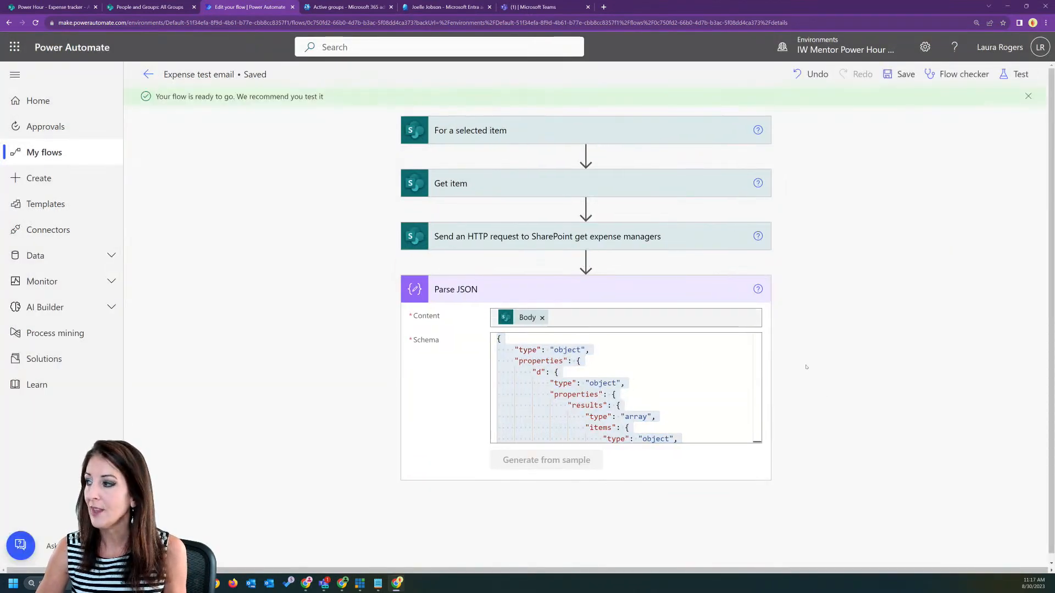
# - Add an Office 365 Outlook Send an email (V2) action after Parse JSON
pyautogui.click(524, 514)
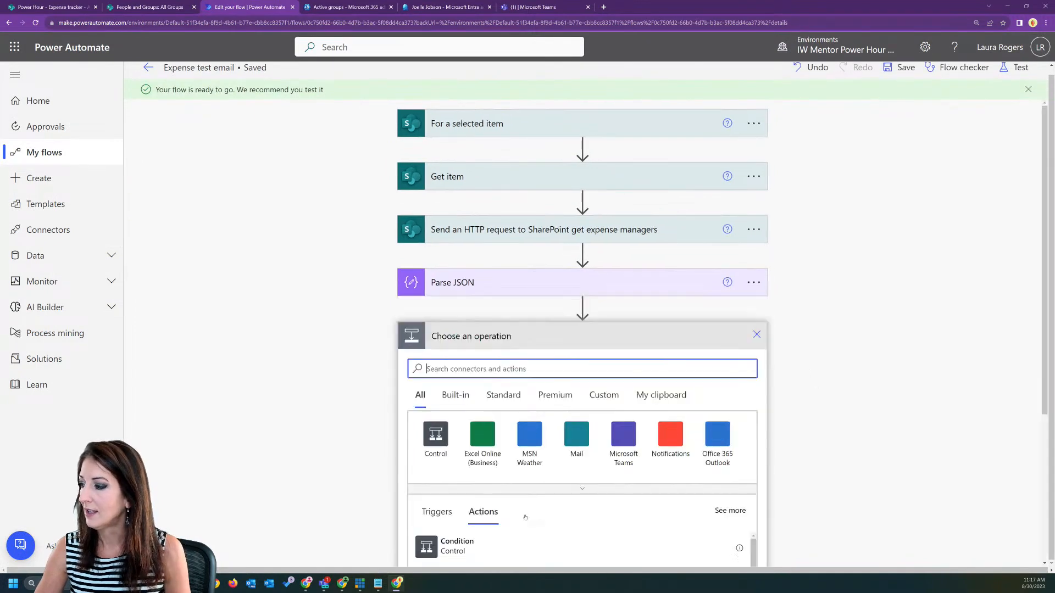
pyautogui.write('email')
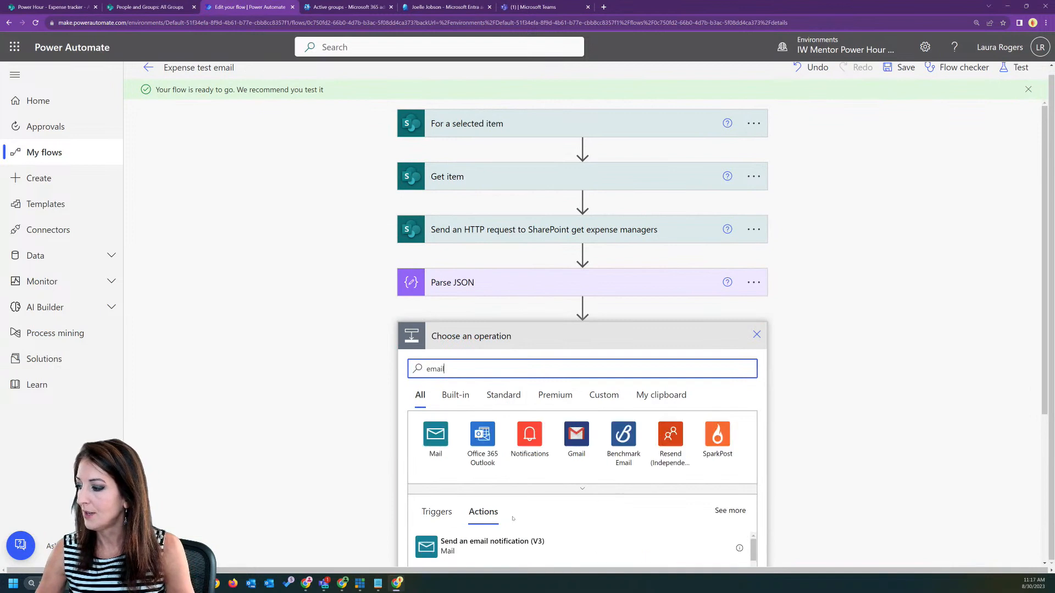
pyautogui.scroll(-2, 513, 494)
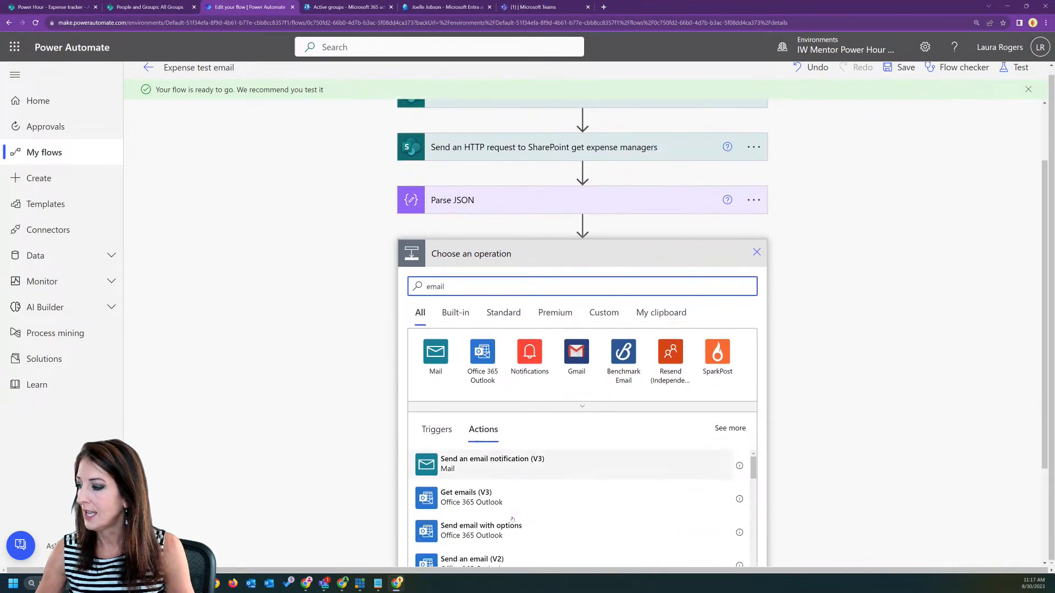
pyautogui.scroll(-1, 512, 519)
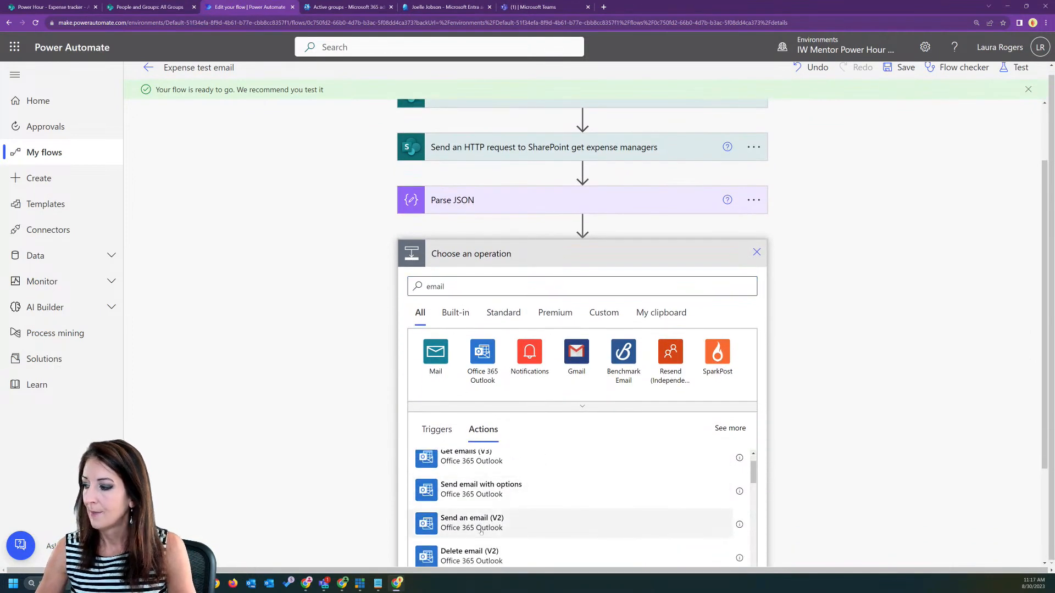
pyautogui.click(481, 530)
# - Set the email's recipient to the Parse JSON Email value and expand the email action inside its Apply to each loop
pyautogui.click(578, 367)
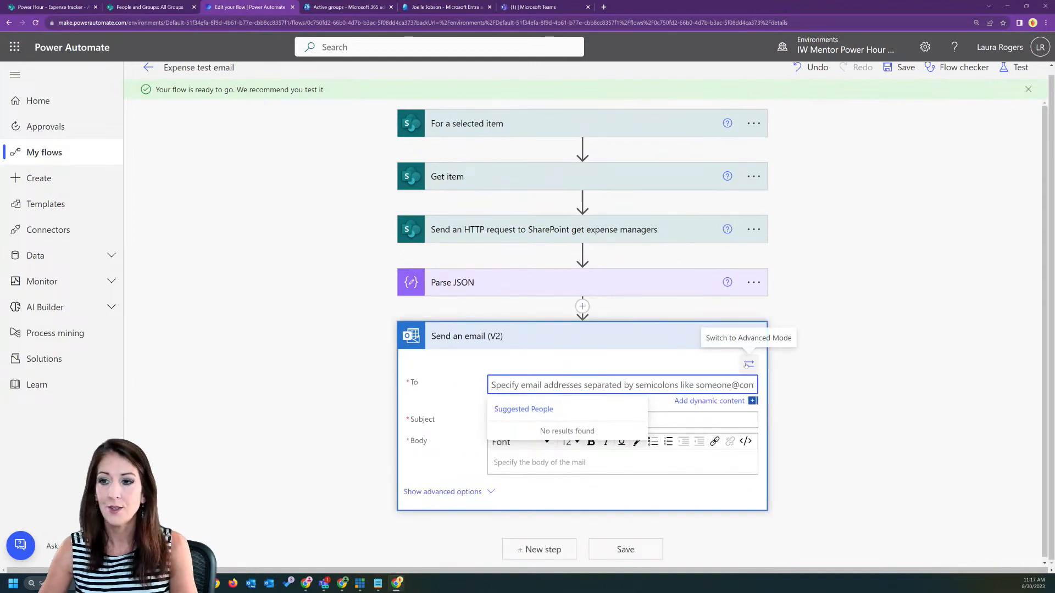
pyautogui.click(748, 364)
pyautogui.scroll(-2, 844, 345)
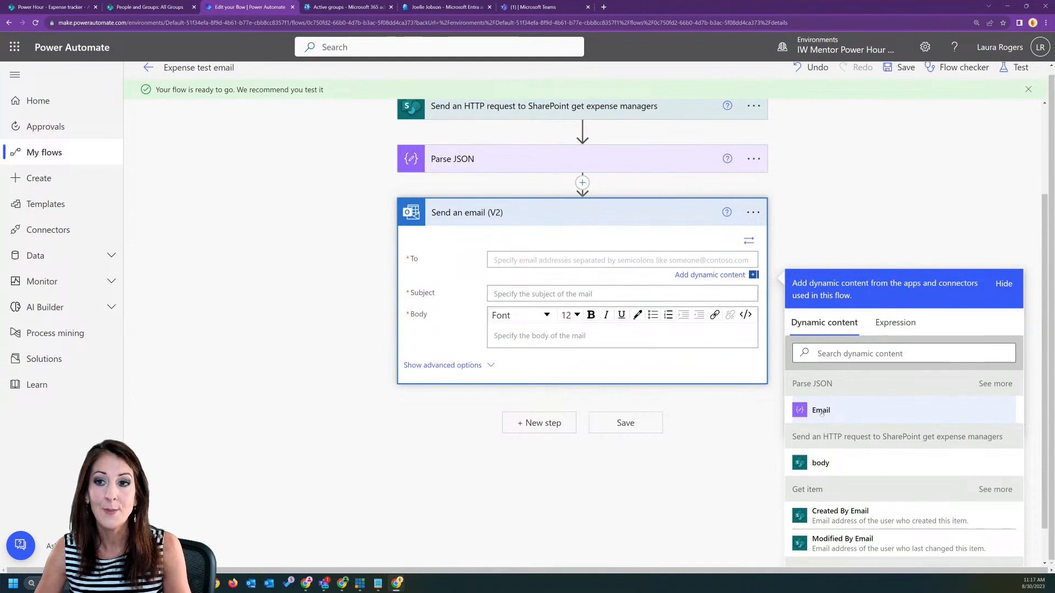
pyautogui.click(994, 383)
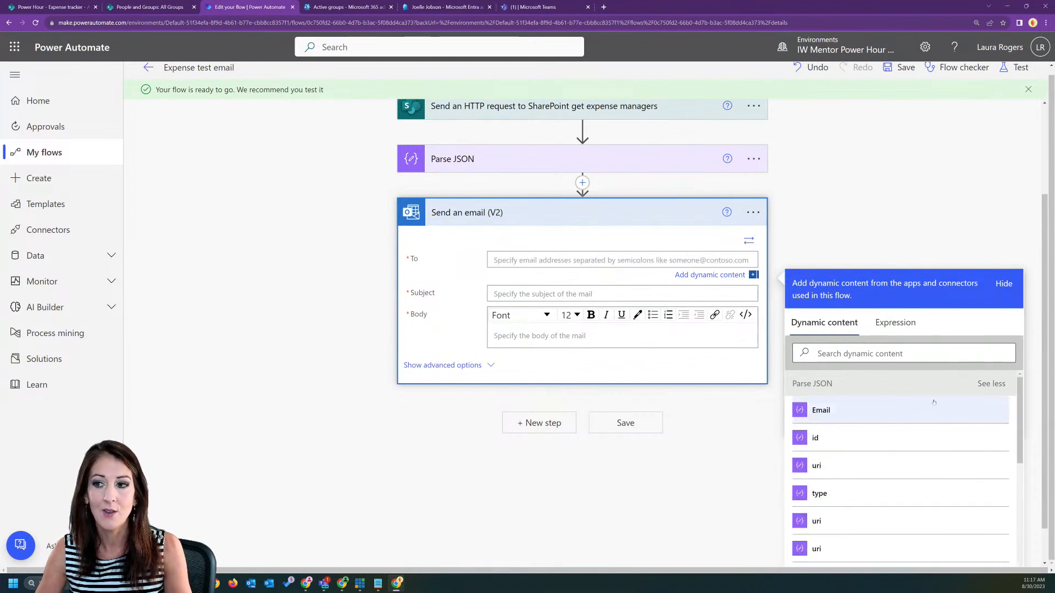
pyautogui.click(991, 384)
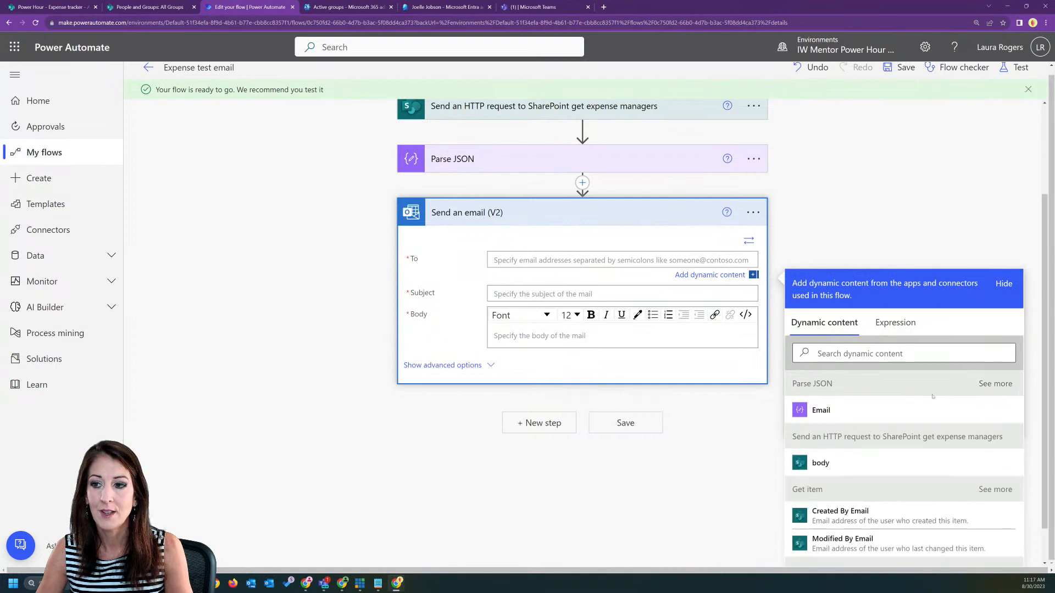
pyautogui.click(853, 413)
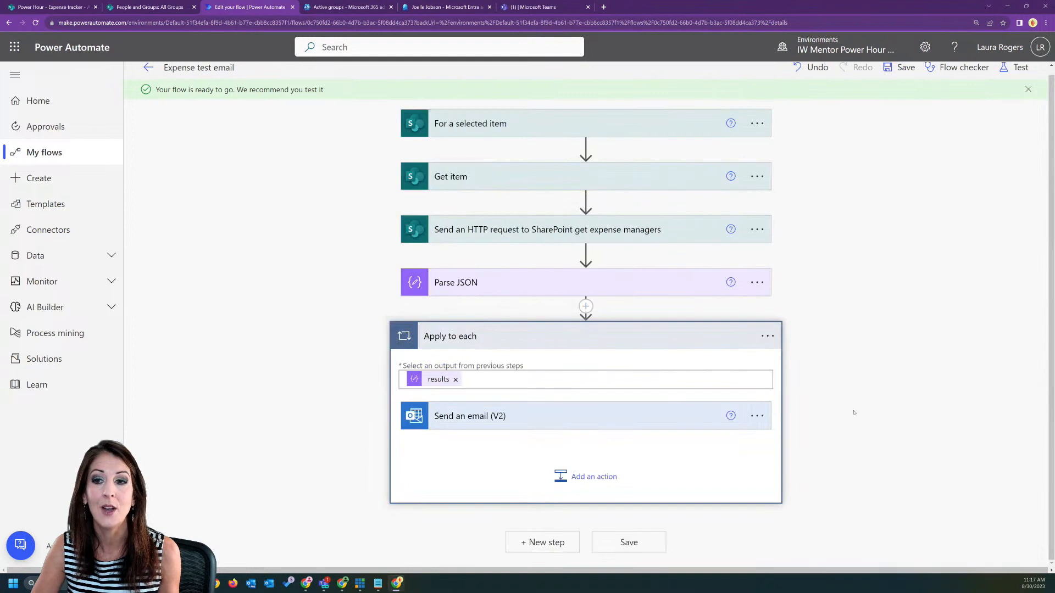
pyautogui.click(547, 421)
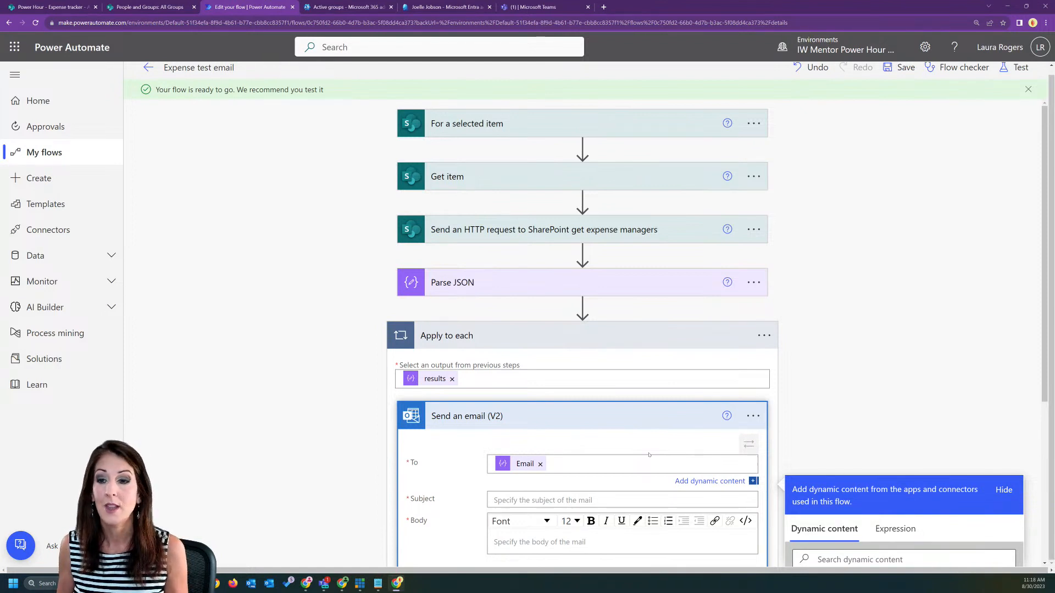
# - Clear the email's recipient, move Send an email out of the Apply to each loop and delete the loop
pyautogui.click(541, 465)
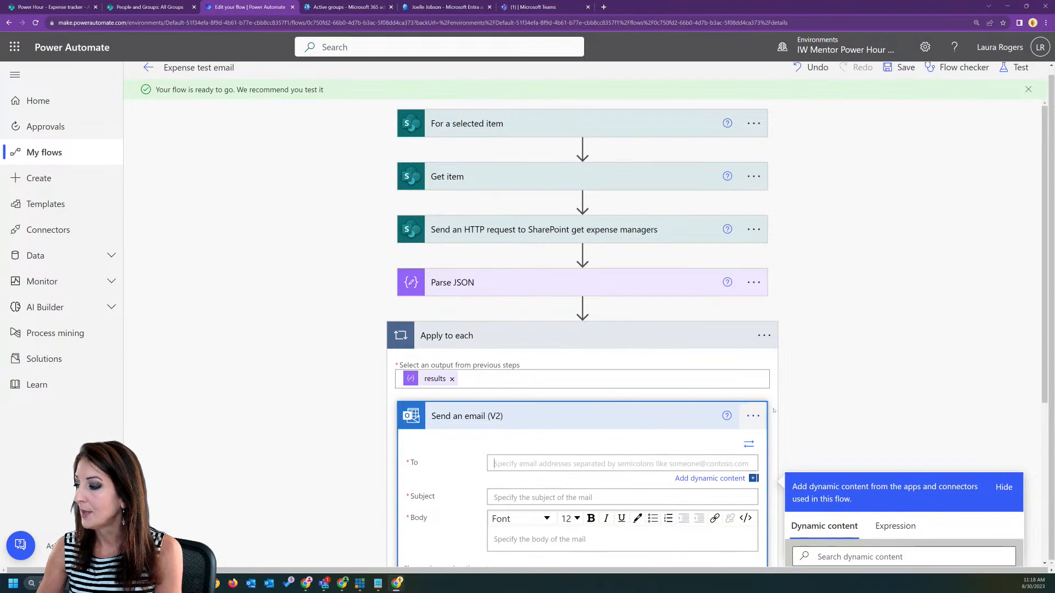
pyautogui.click(764, 336)
pyautogui.moveTo(591, 418); pyautogui.dragTo(617, 323)
pyautogui.scroll(-2, 823, 445)
pyautogui.click(753, 427)
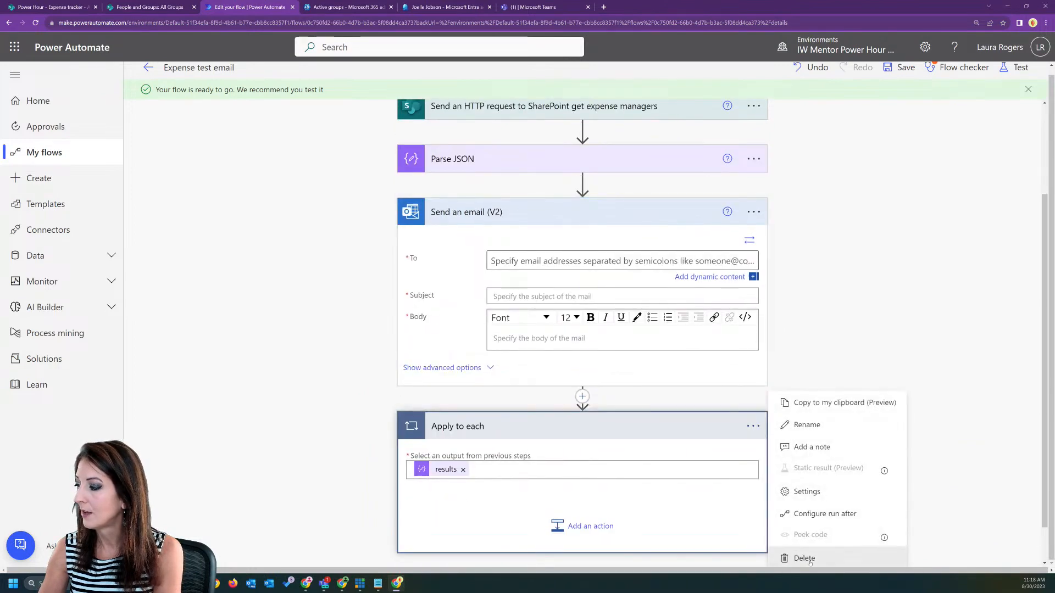
pyautogui.click(808, 559)
pyautogui.click(535, 330)
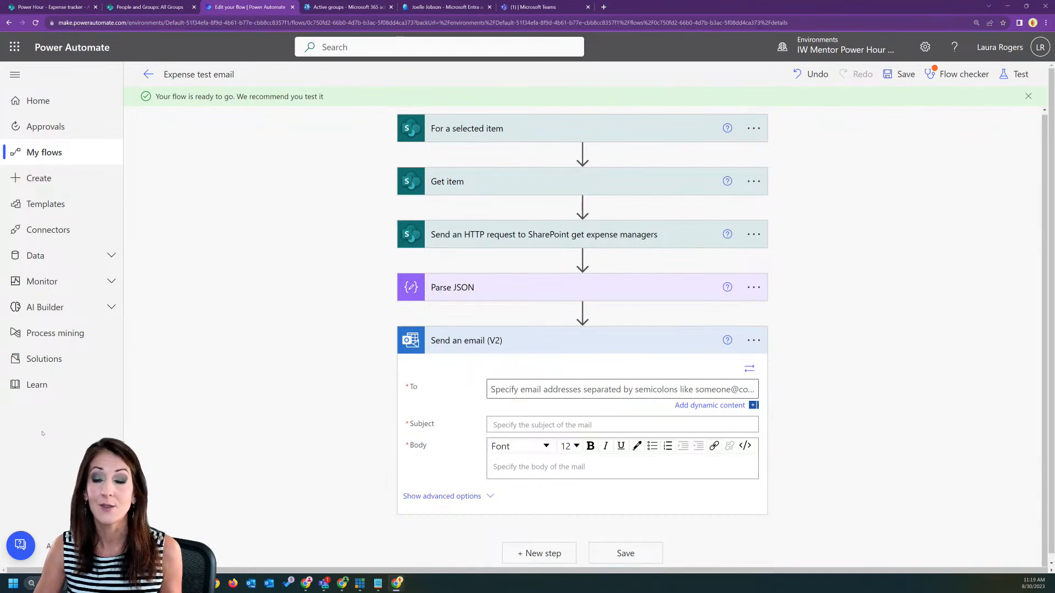
# - Insert an Initialize variable action directly after the For a selected item trigger
pyautogui.click(582, 153)
pyautogui.click(581, 169)
pyautogui.write('var')
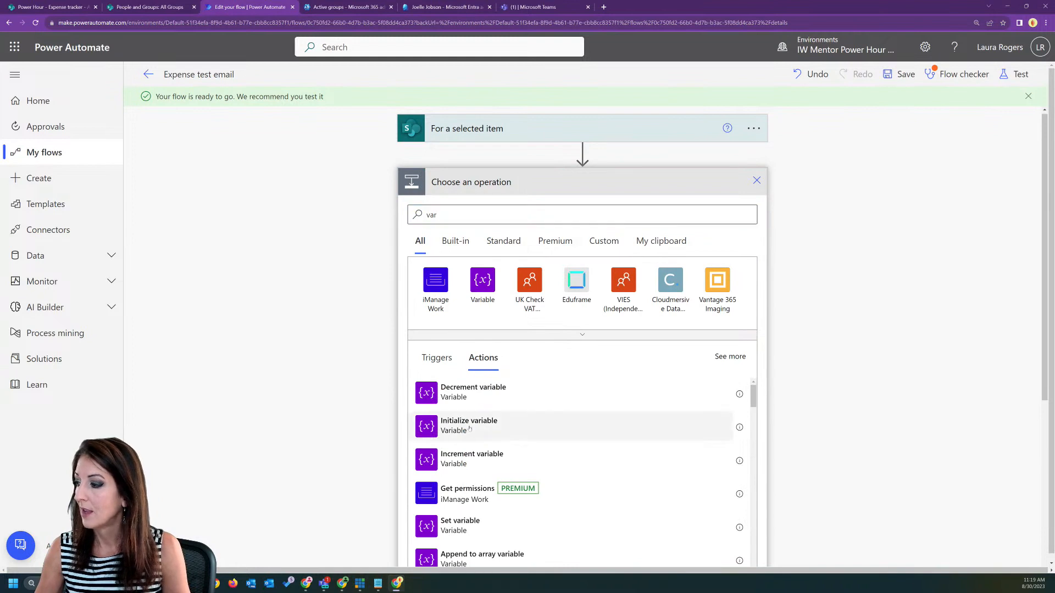
pyautogui.click(464, 426)
# - Name the variable varExpenseManagersString and set its type to String
pyautogui.click(566, 214)
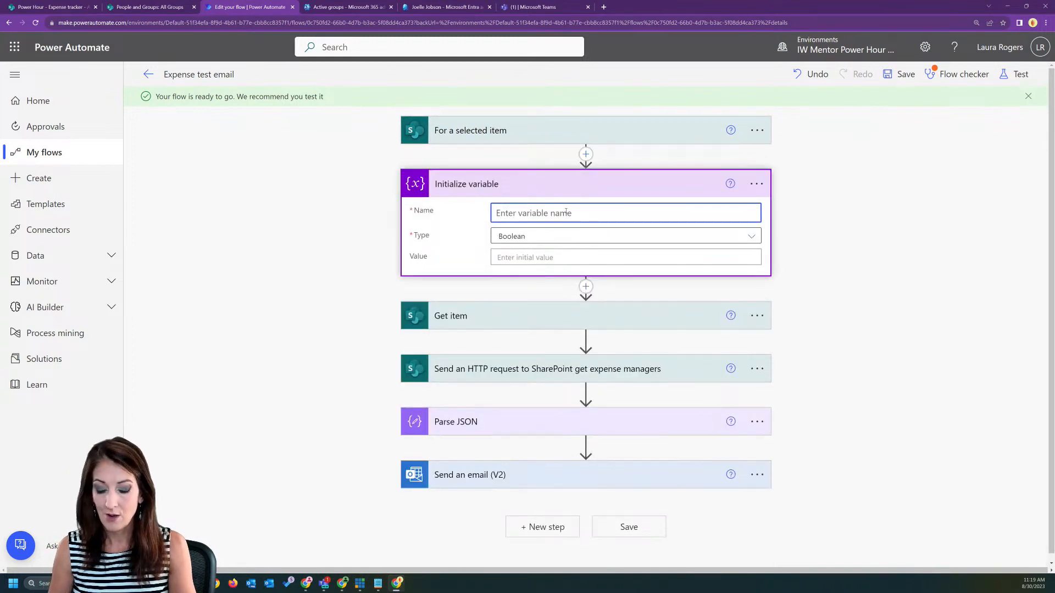
pyautogui.write('var')
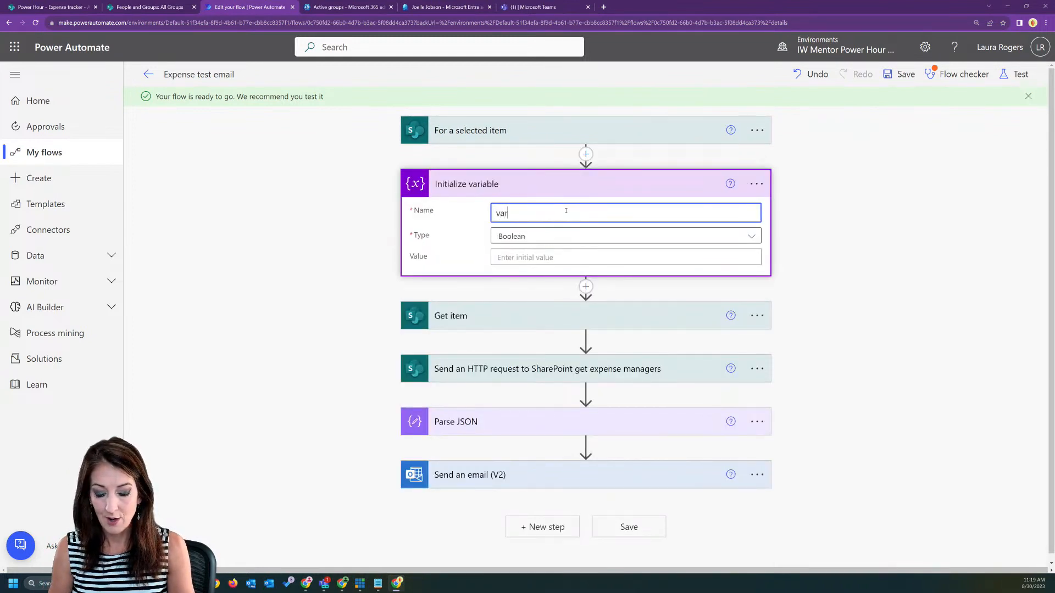
pyautogui.write('Expense')
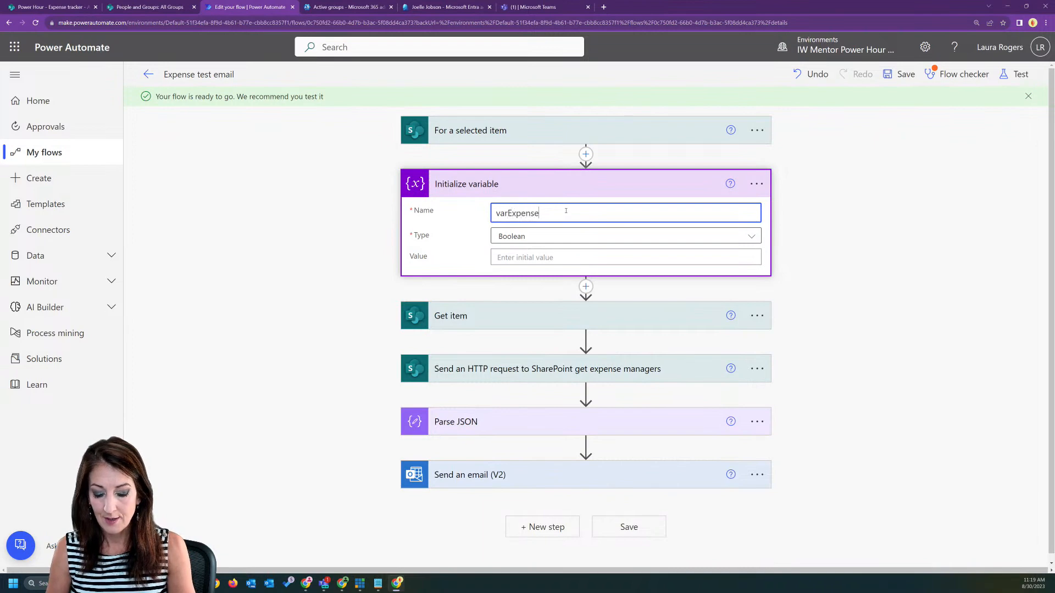
pyautogui.write('Me')
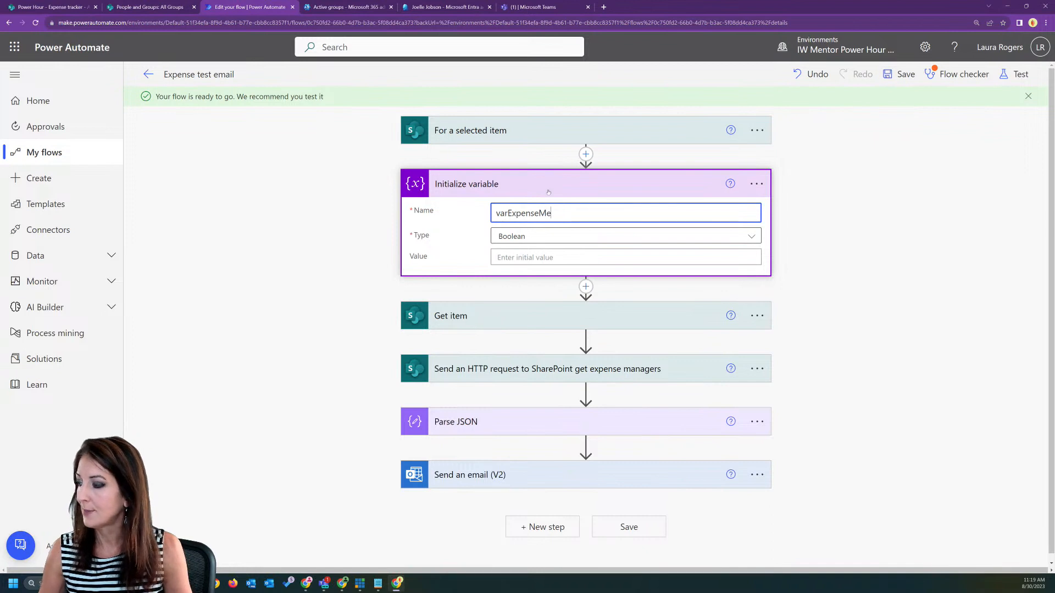
pyautogui.press('BackSpace')
pyautogui.write('anagers')
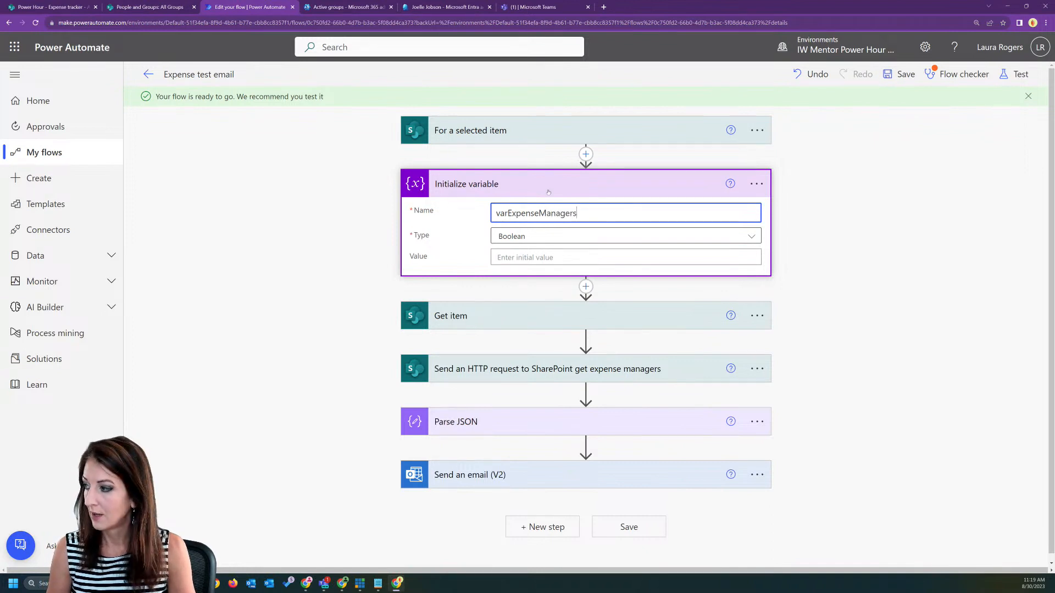
pyautogui.write('String')
pyautogui.click(541, 237)
pyautogui.click(537, 327)
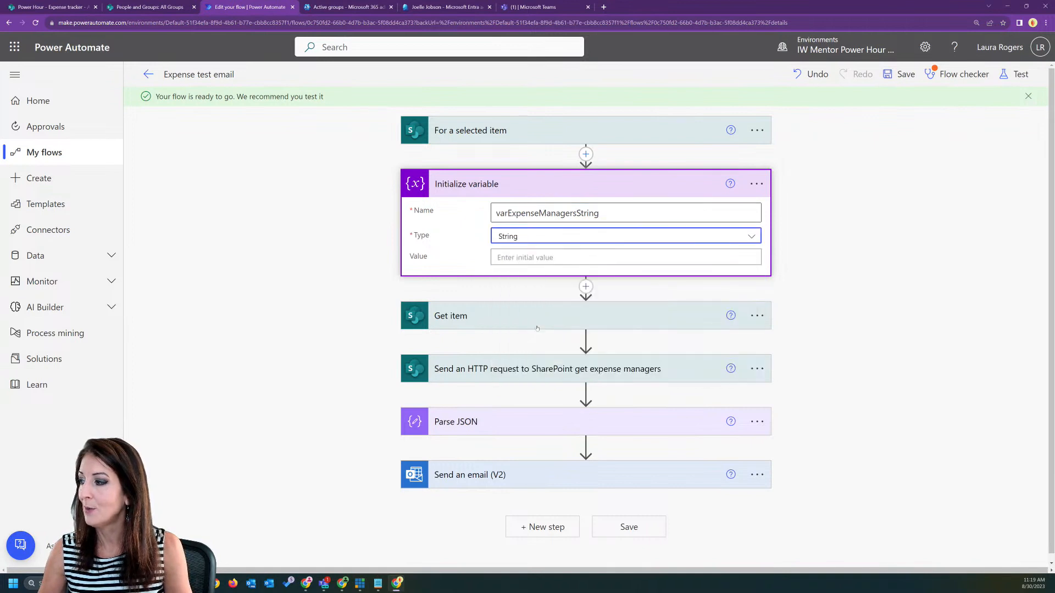
# - Rename the Initialize variable action as Initialize variable expense managers
pyautogui.click(756, 184)
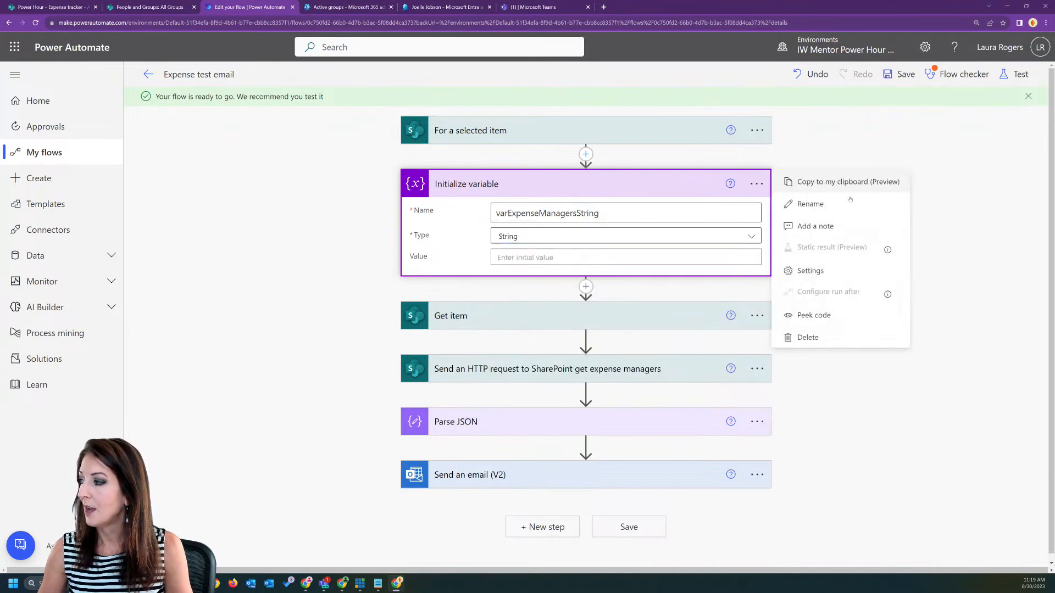
pyautogui.click(786, 202)
pyautogui.click(568, 182)
pyautogui.write('expense manag')
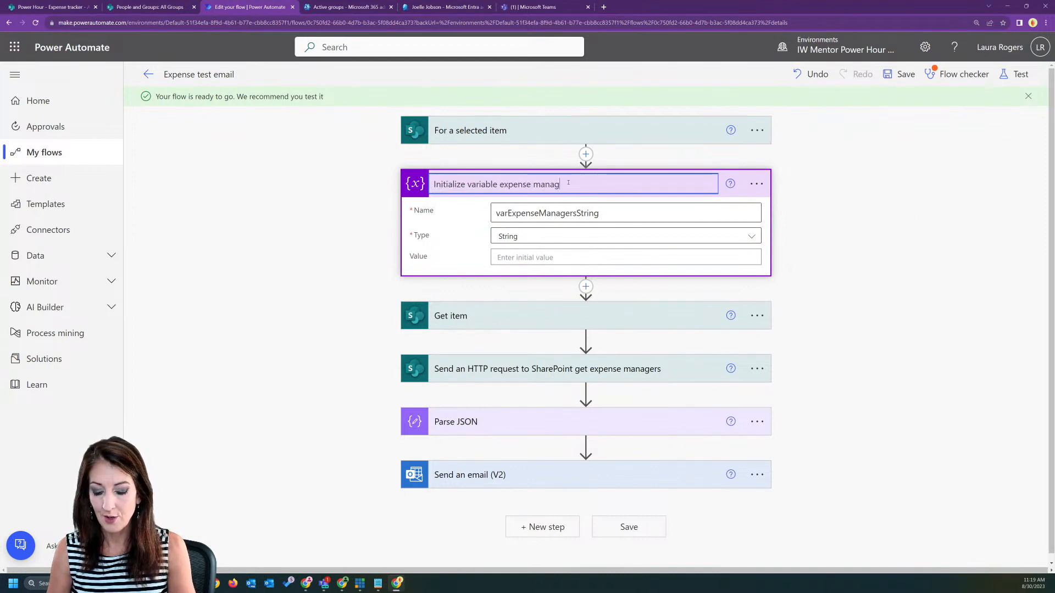
pyautogui.write('ers')
pyautogui.press('Return')
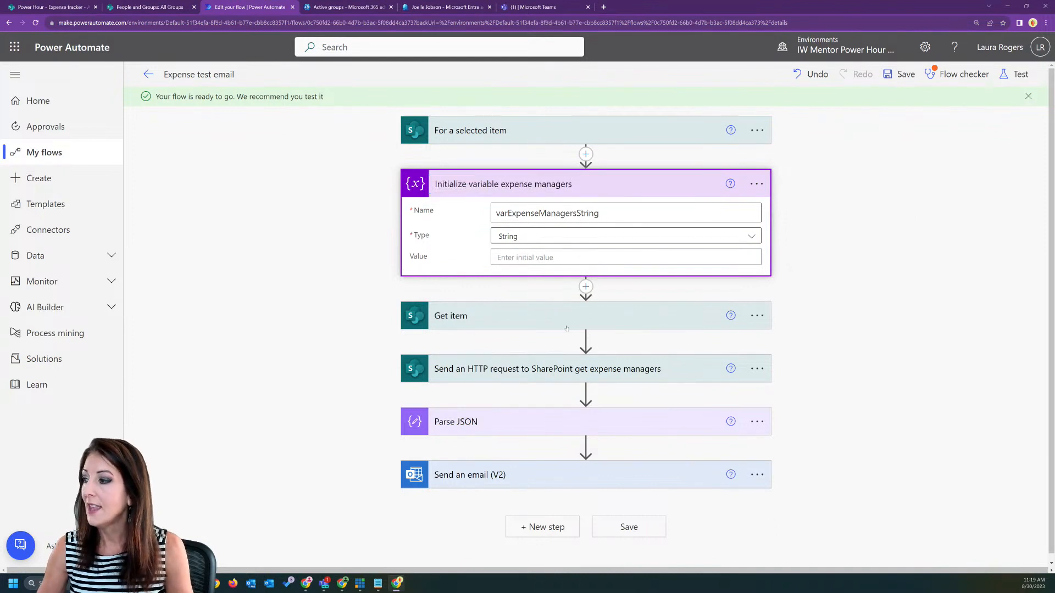
# - Insert an Append to string variable action between Parse JSON and Send an email (V2)
pyautogui.scroll(-1, 586, 384)
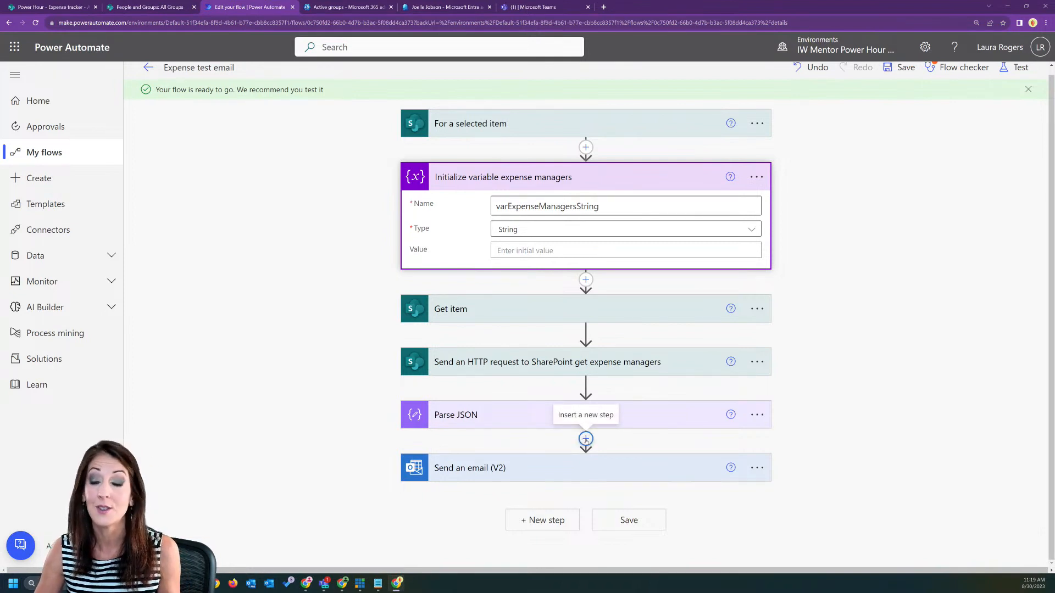
pyautogui.click(585, 439)
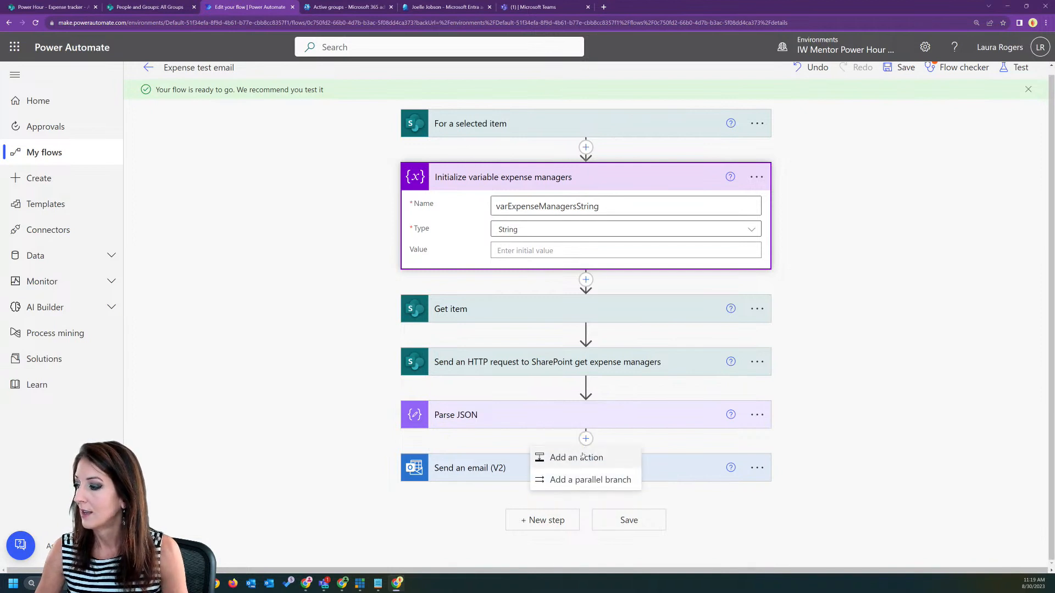
pyautogui.click(583, 454)
pyautogui.write('append')
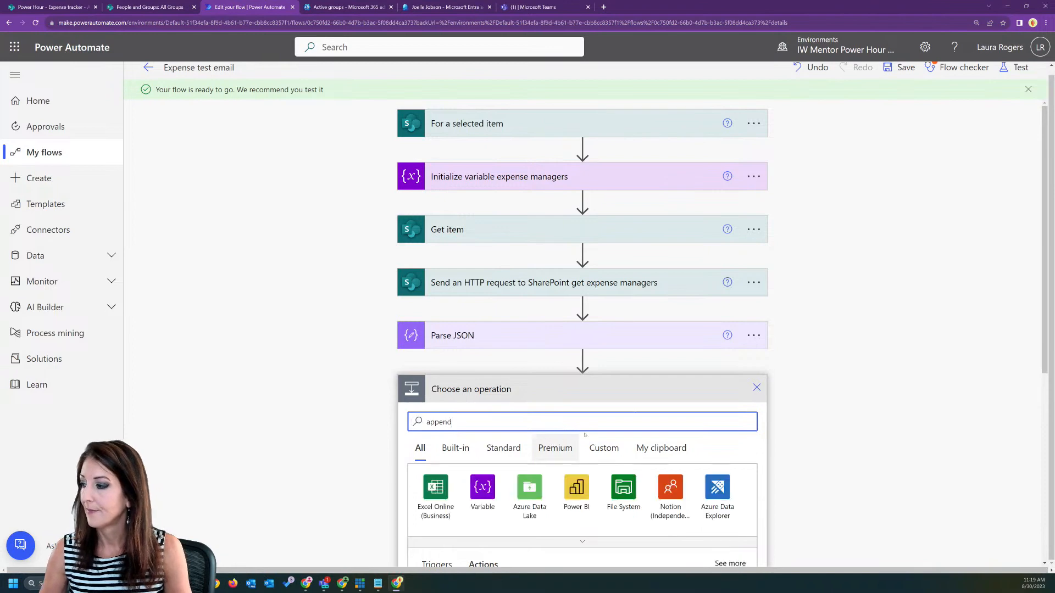
pyautogui.scroll(-3, 585, 435)
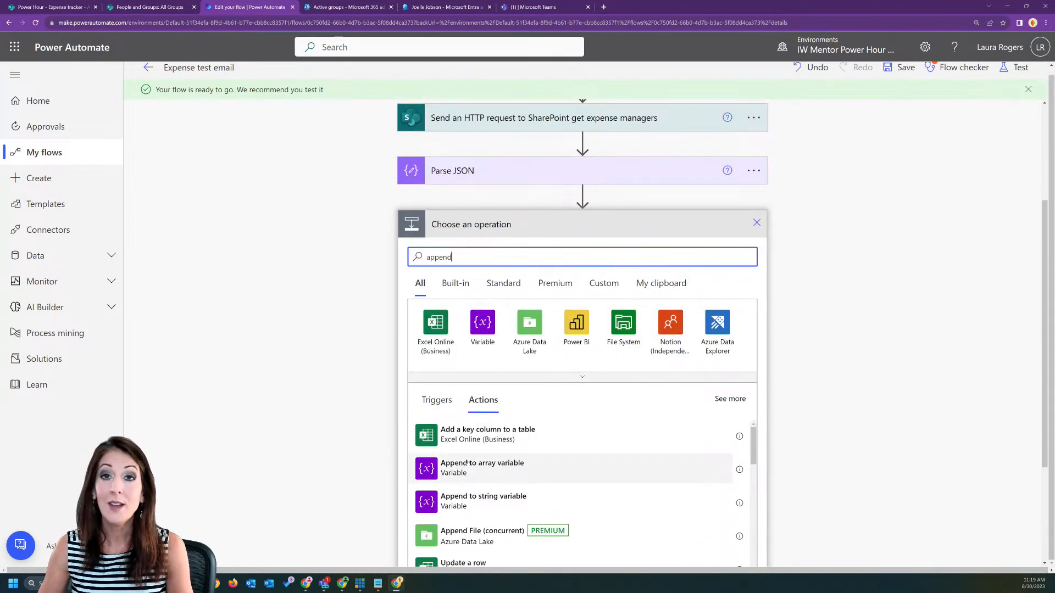
pyautogui.click(476, 500)
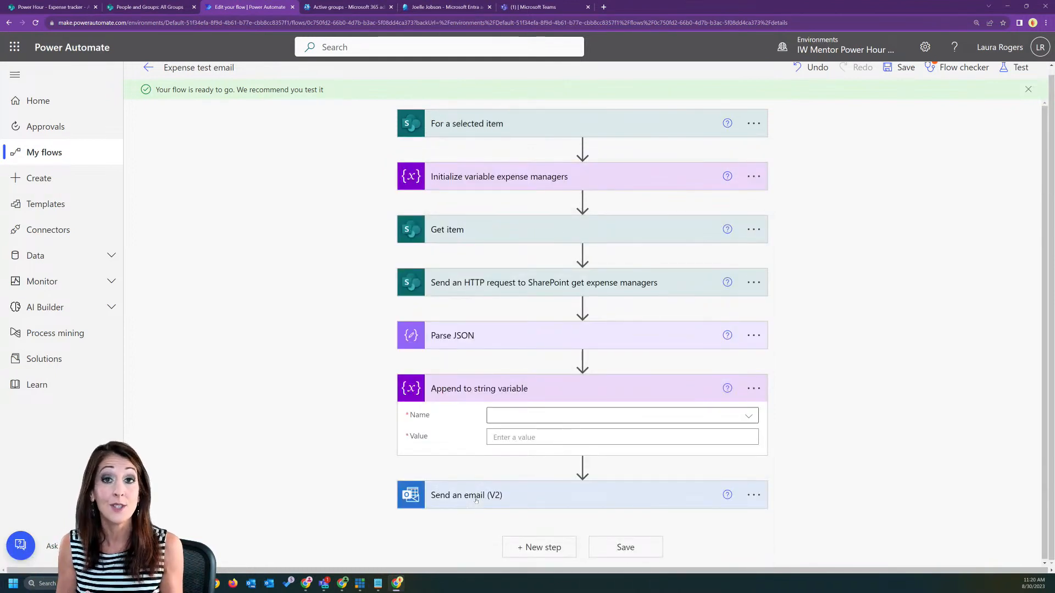
# - Set the append action to add the Parse JSON Email value followed by a semicolon to varExpenseManagersString
pyautogui.click(526, 416)
pyautogui.click(537, 458)
pyautogui.click(521, 438)
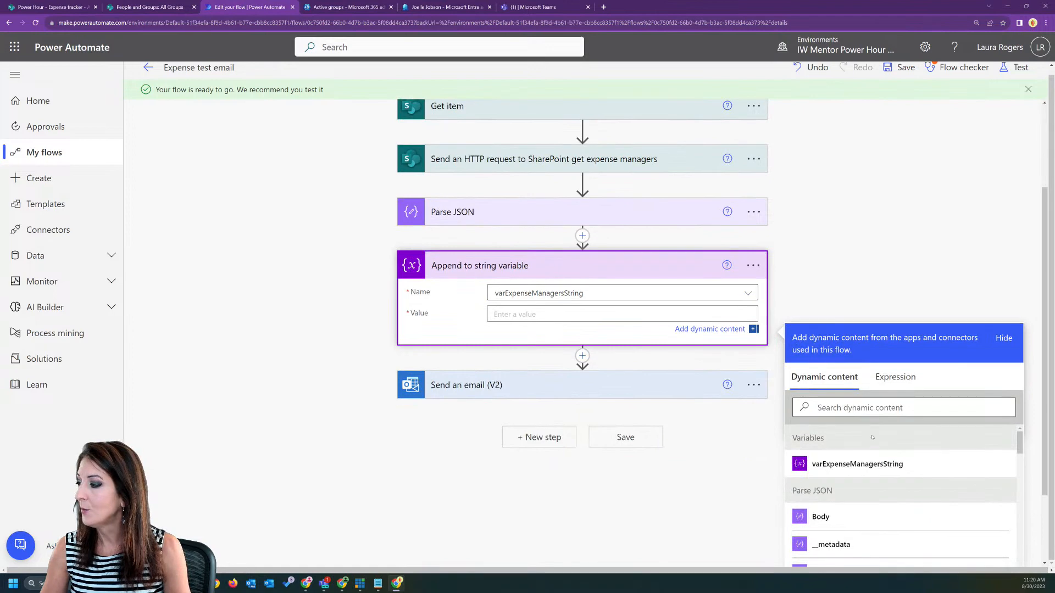
pyautogui.click(868, 408)
pyautogui.write('e')
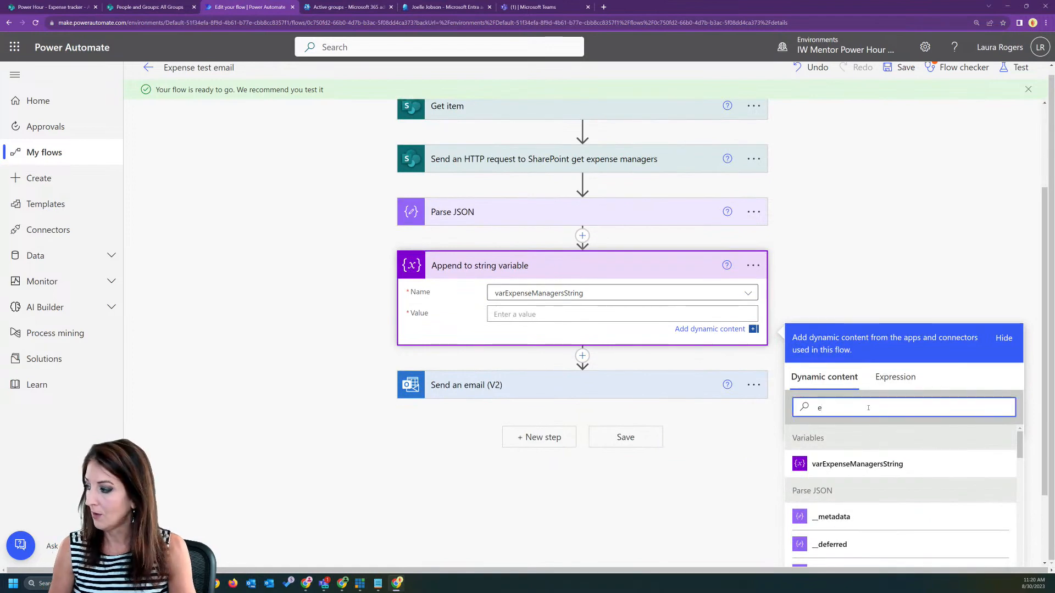
pyautogui.write('mail')
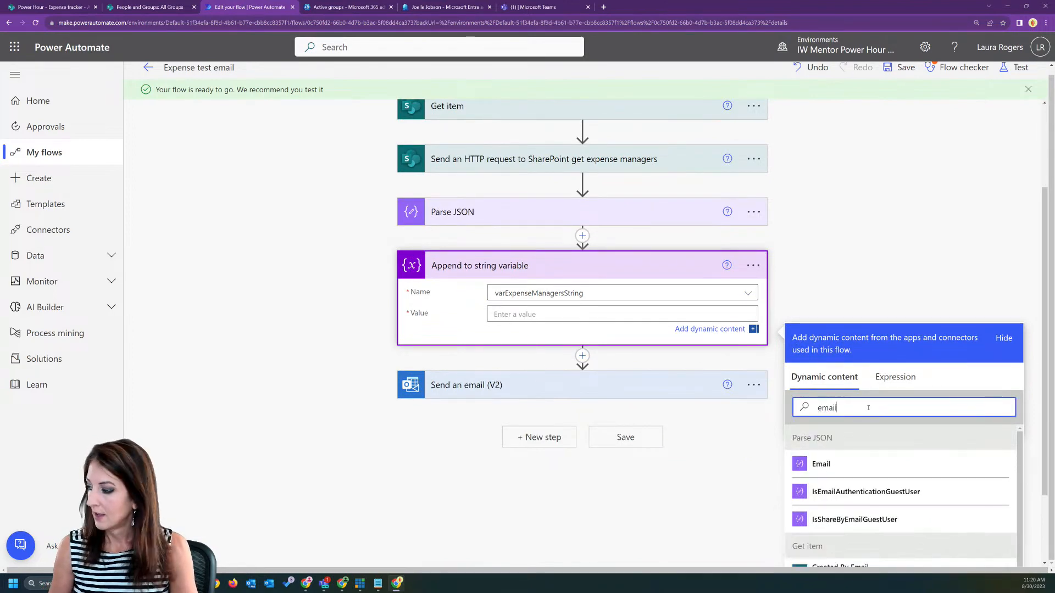
pyautogui.click(865, 464)
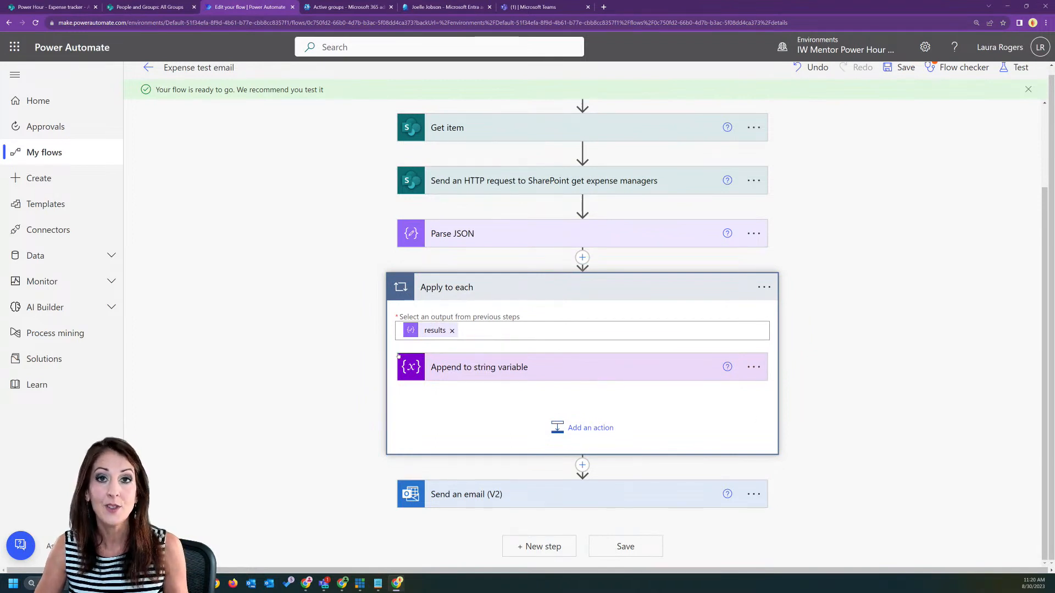
pyautogui.click(521, 365)
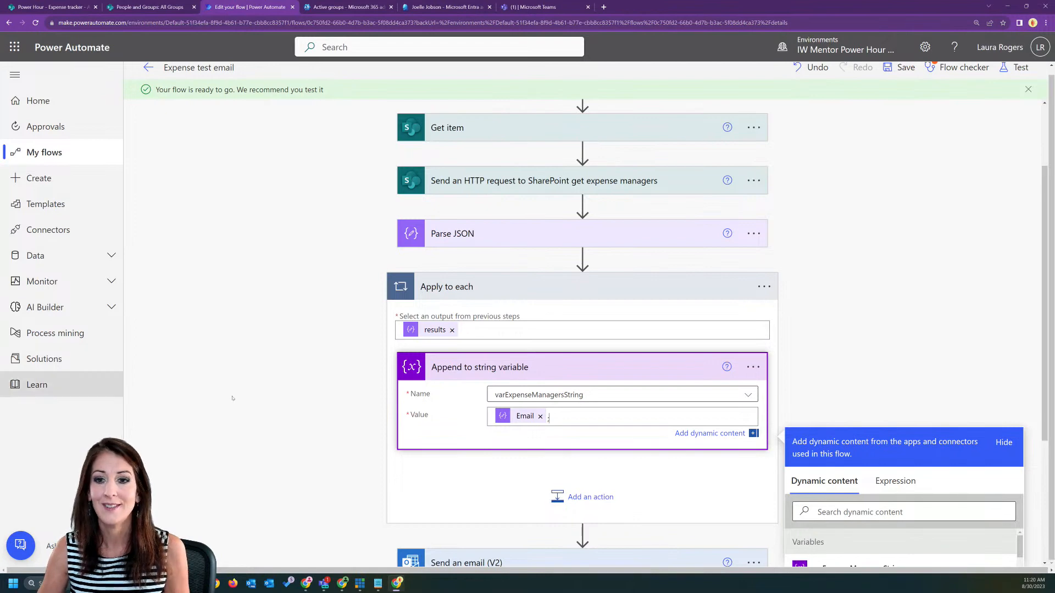
pyautogui.click(854, 278)
# - Set the recipient of the Send an email (V2) action to the varExpenseManagersString variable
pyautogui.scroll(-1, 855, 278)
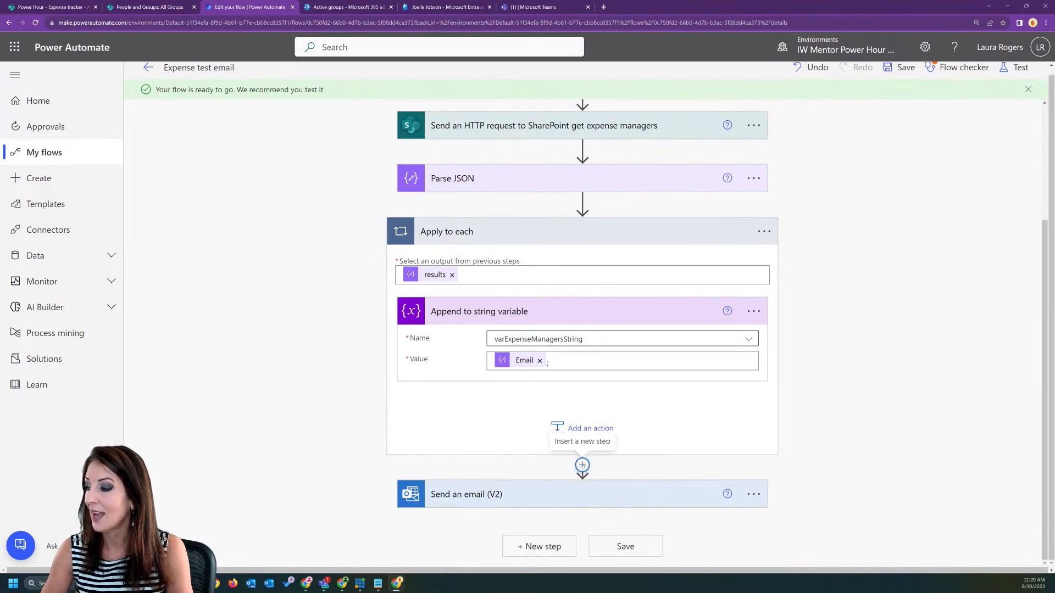
pyautogui.click(552, 501)
pyautogui.click(530, 382)
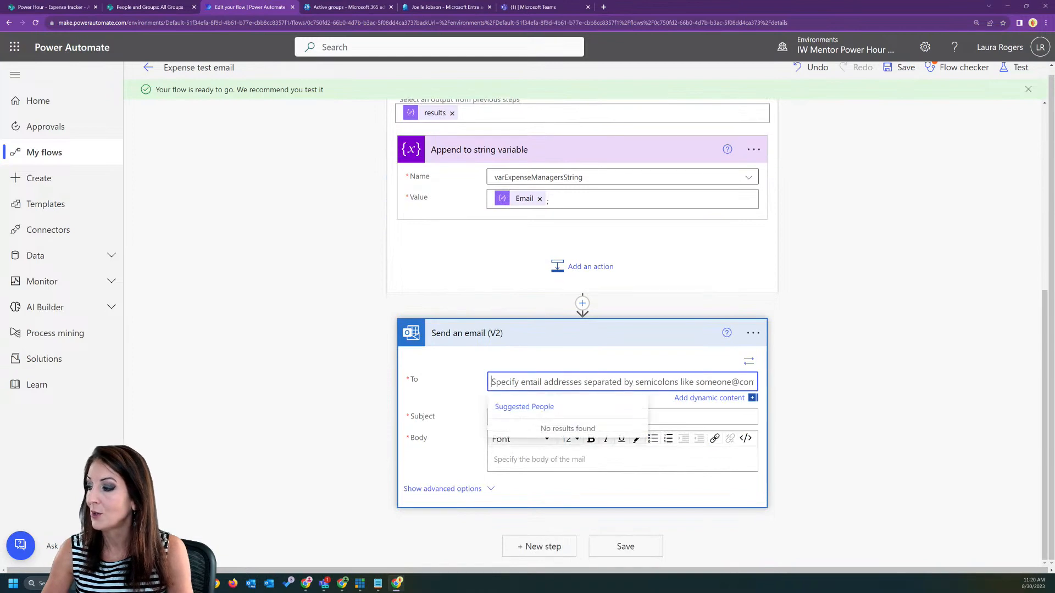
pyautogui.click(749, 362)
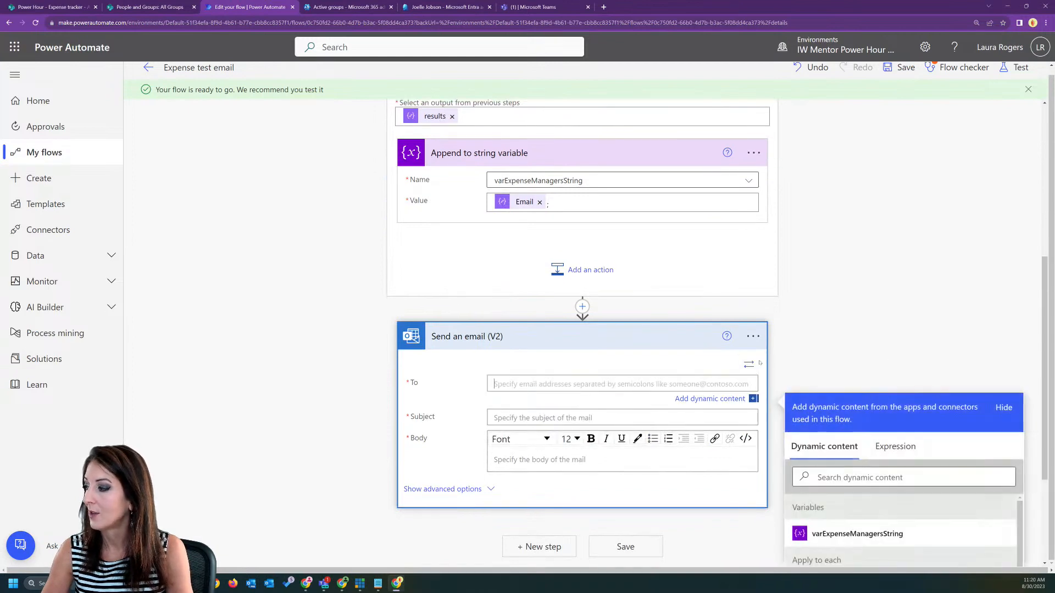
pyautogui.scroll(-3, 879, 374)
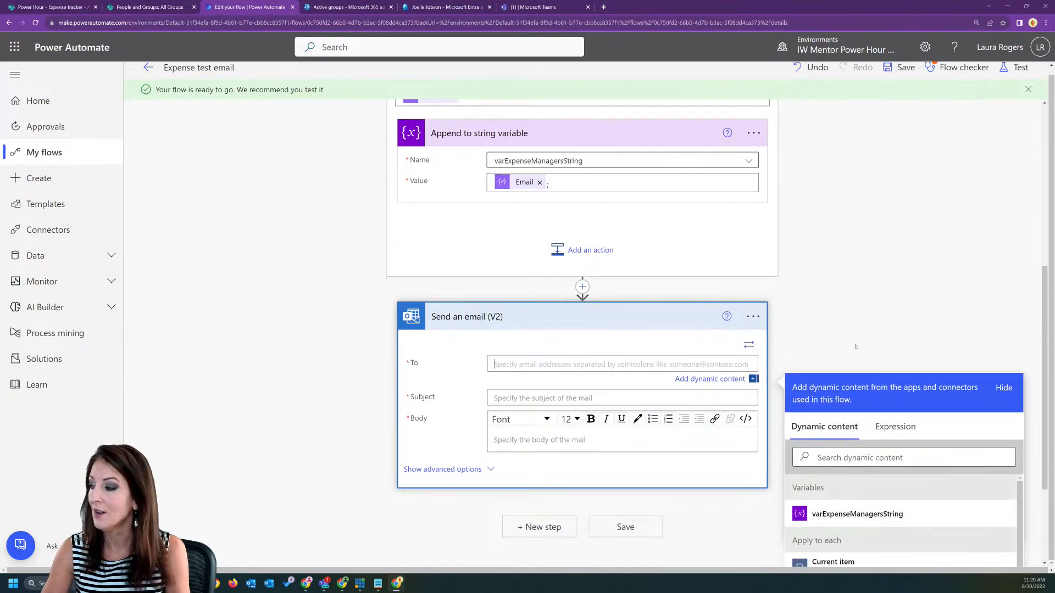
pyautogui.click(857, 366)
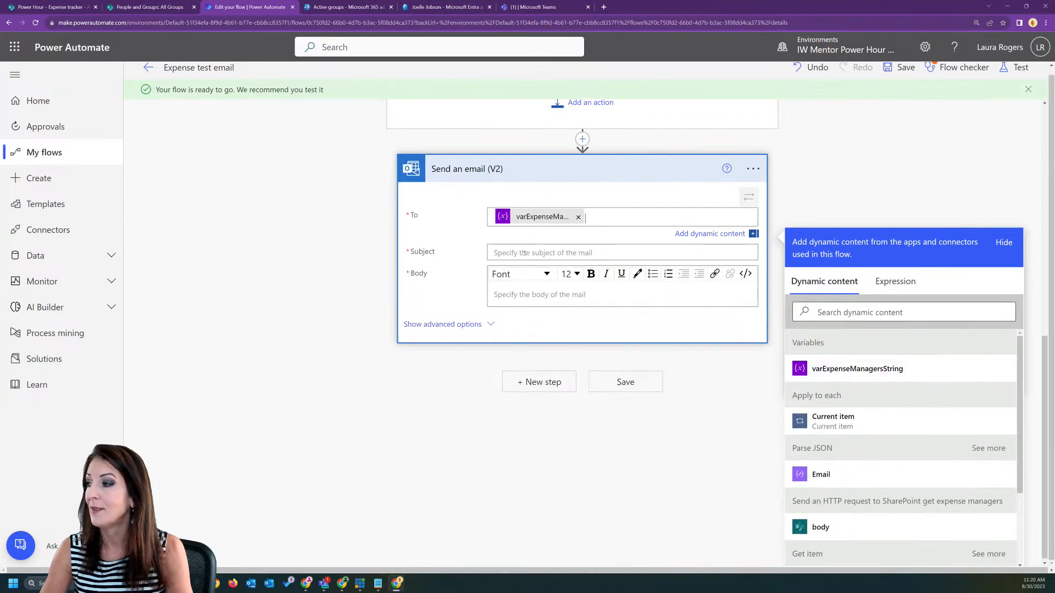
pyautogui.click(595, 216)
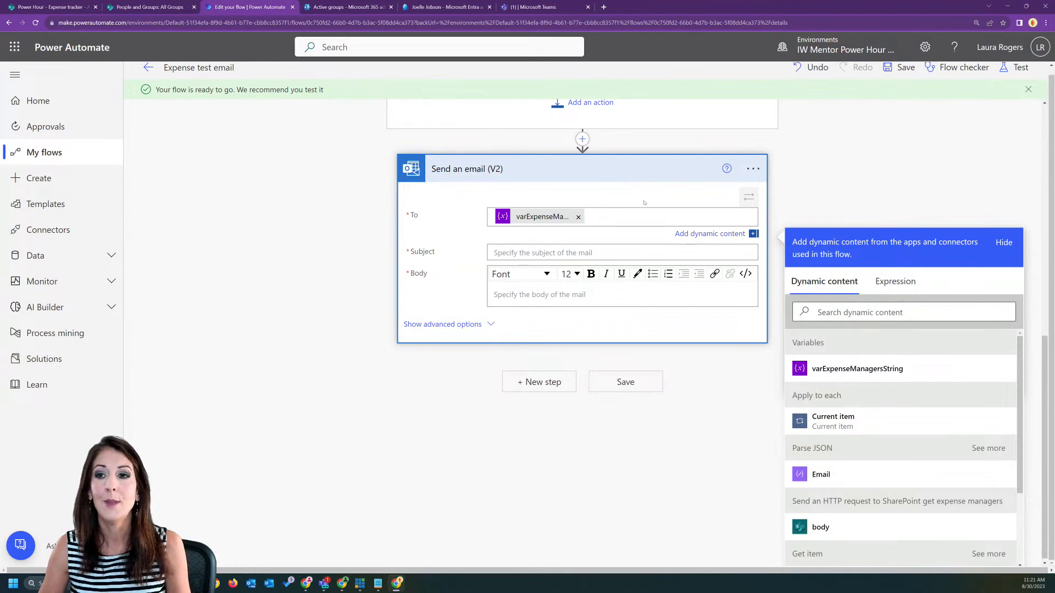
# - Set the email subject to "Check out this expense" followed by the ID value from Get item
pyautogui.scroll(3, 644, 202)
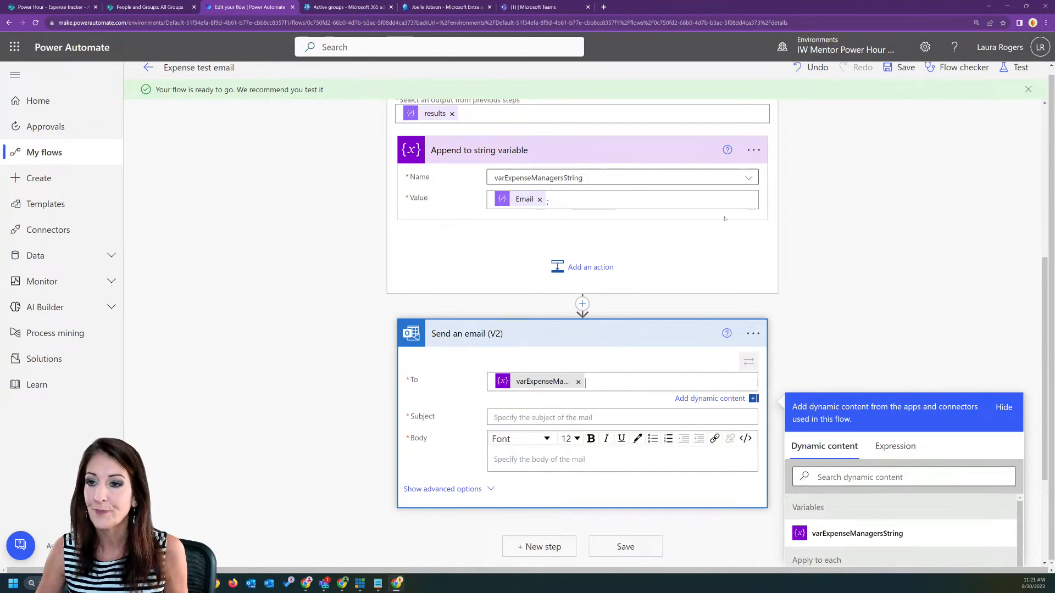
pyautogui.click(544, 419)
pyautogui.write('Check out ')
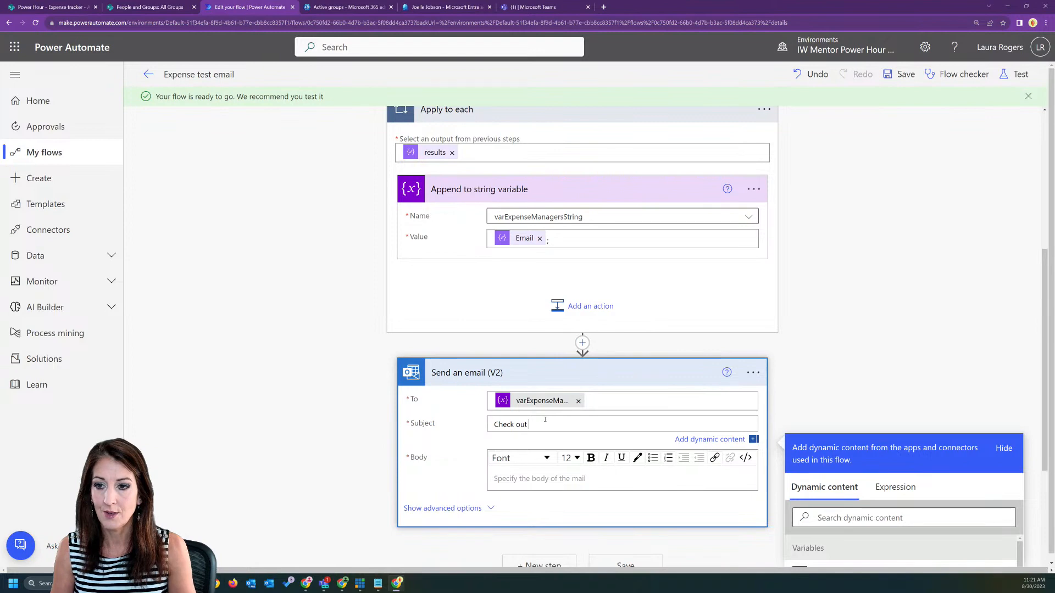
pyautogui.write('this expense')
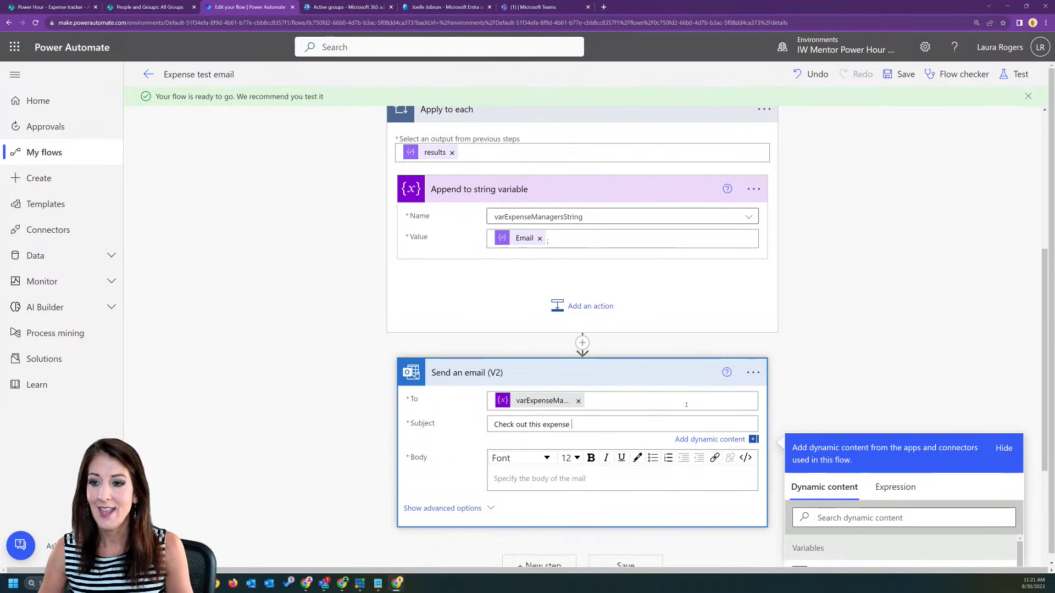
pyautogui.scroll(-2, 855, 439)
pyautogui.click(855, 435)
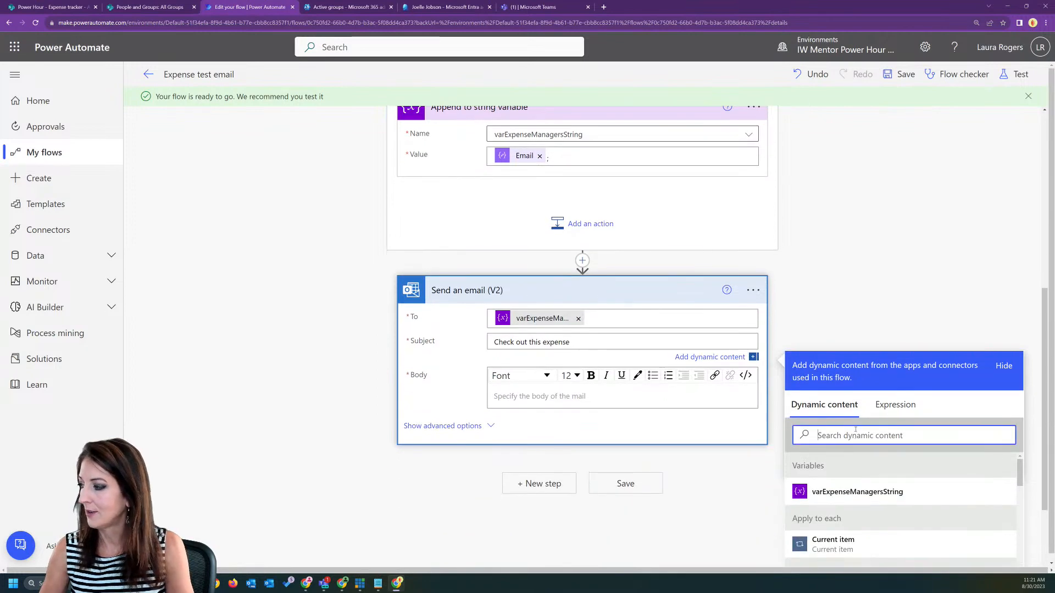
pyautogui.write('id')
pyautogui.scroll(-2, 886, 444)
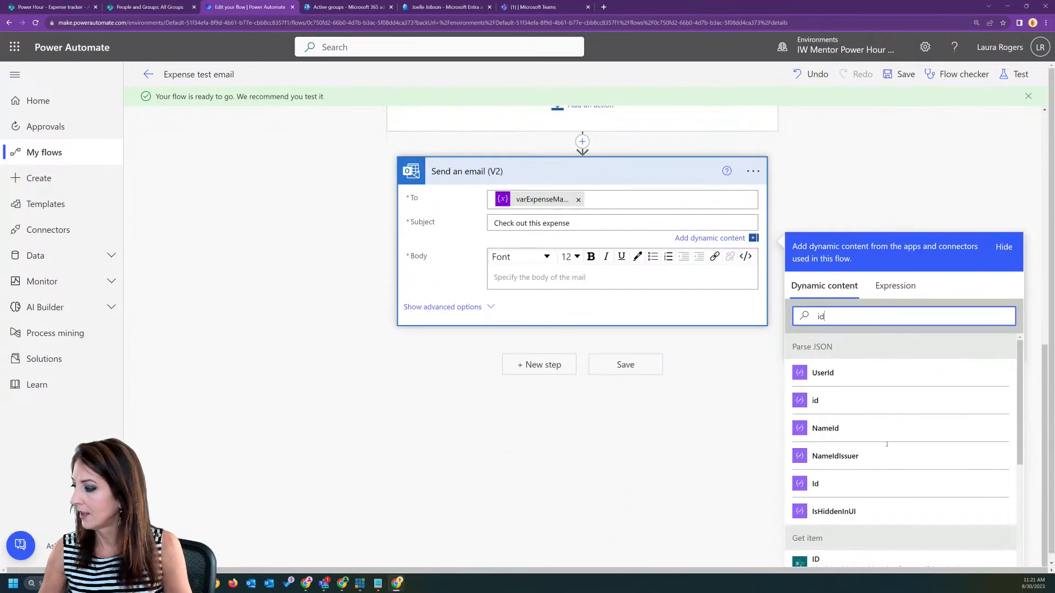
pyautogui.scroll(-3, 886, 443)
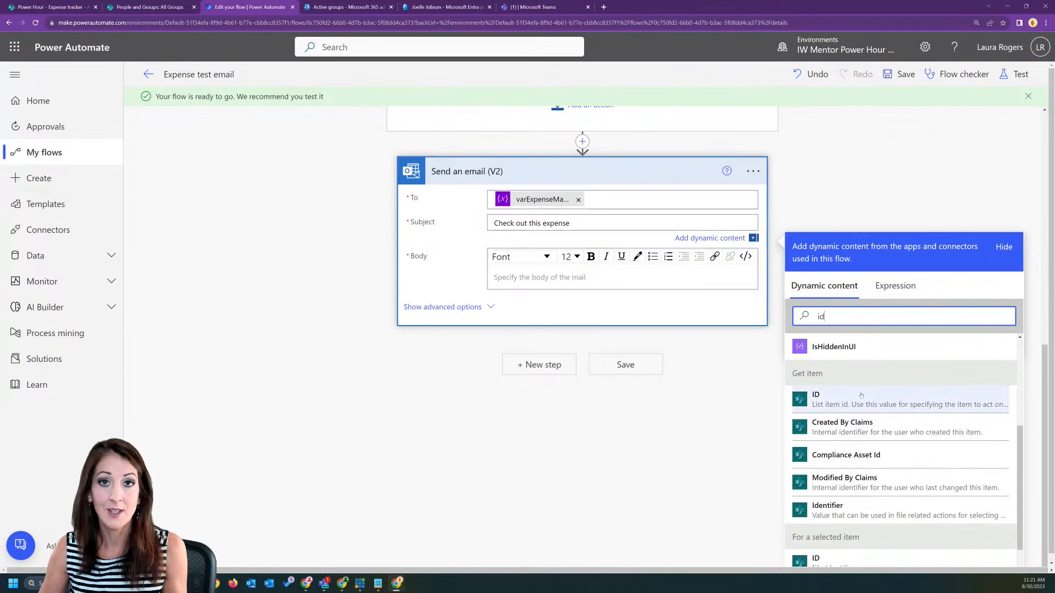
pyautogui.click(860, 395)
# - Set the email body to "expense title:" followed by the Title value from Get item
pyautogui.click(572, 278)
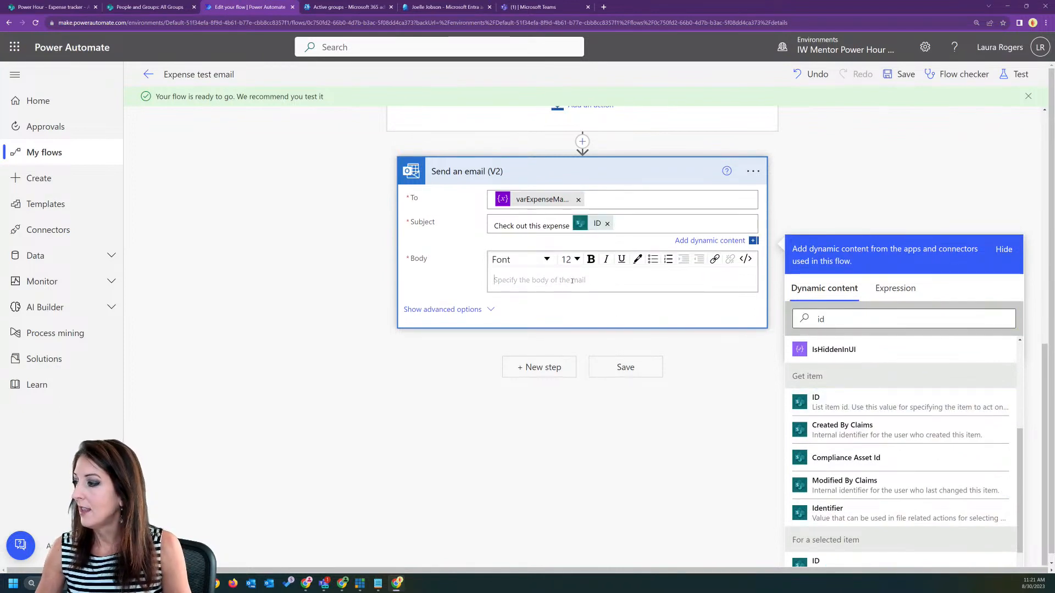
pyautogui.write('expense ')
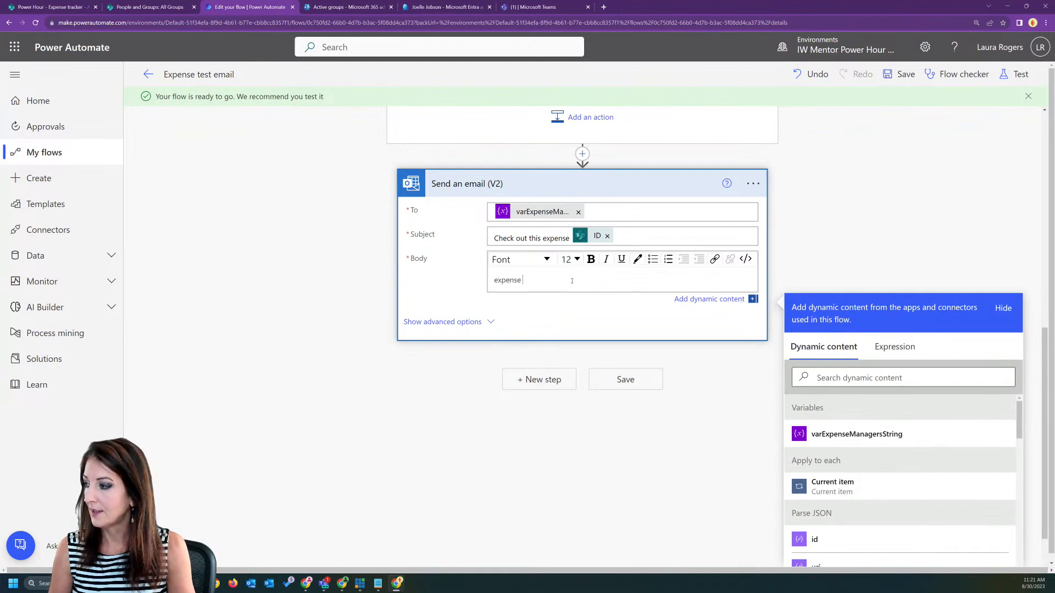
pyautogui.write('title:')
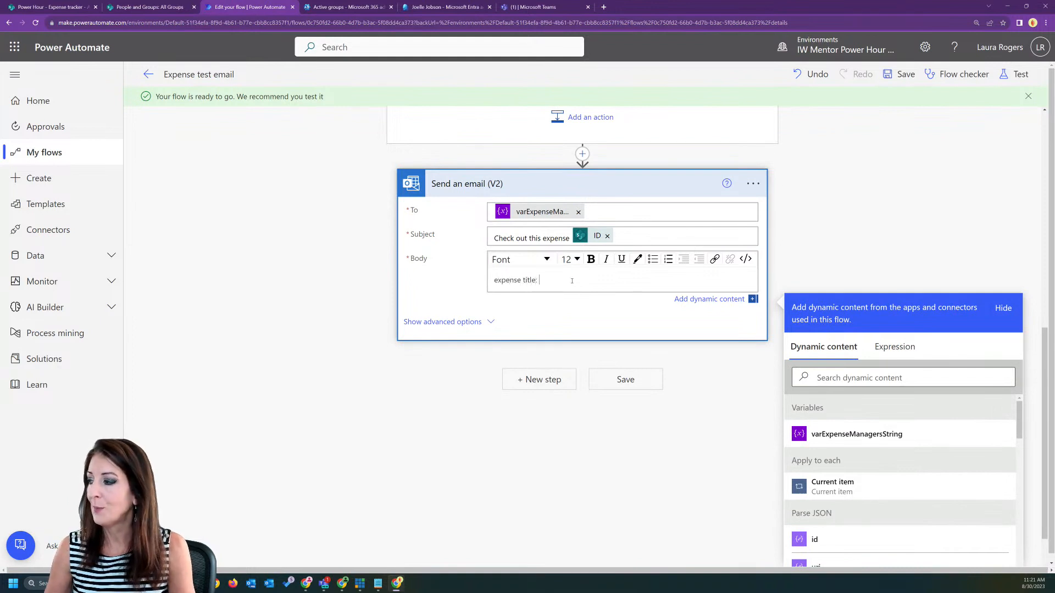
pyautogui.click(848, 378)
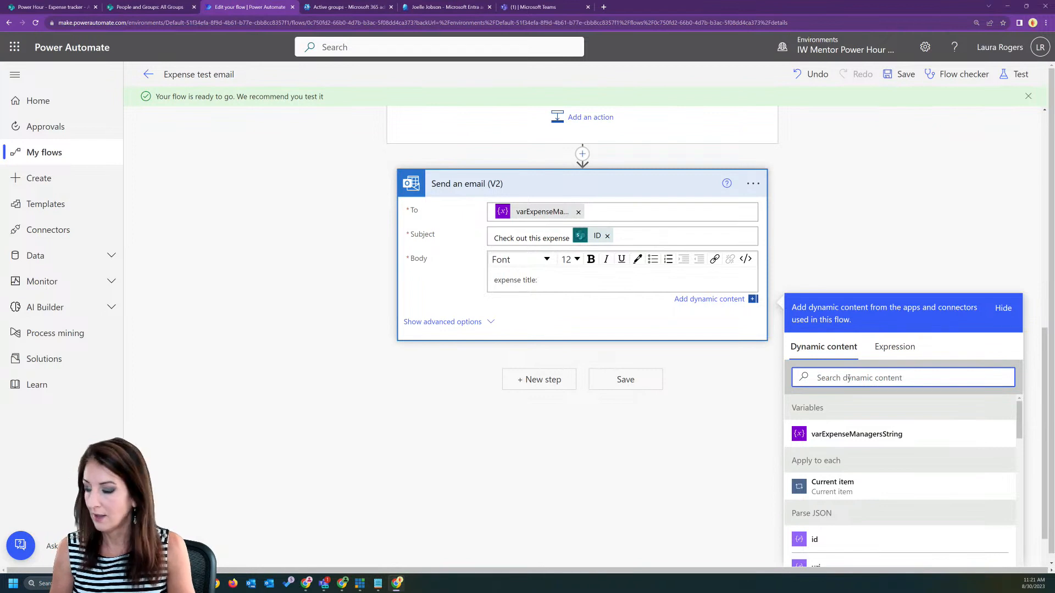
pyautogui.scroll(-10, 886, 424)
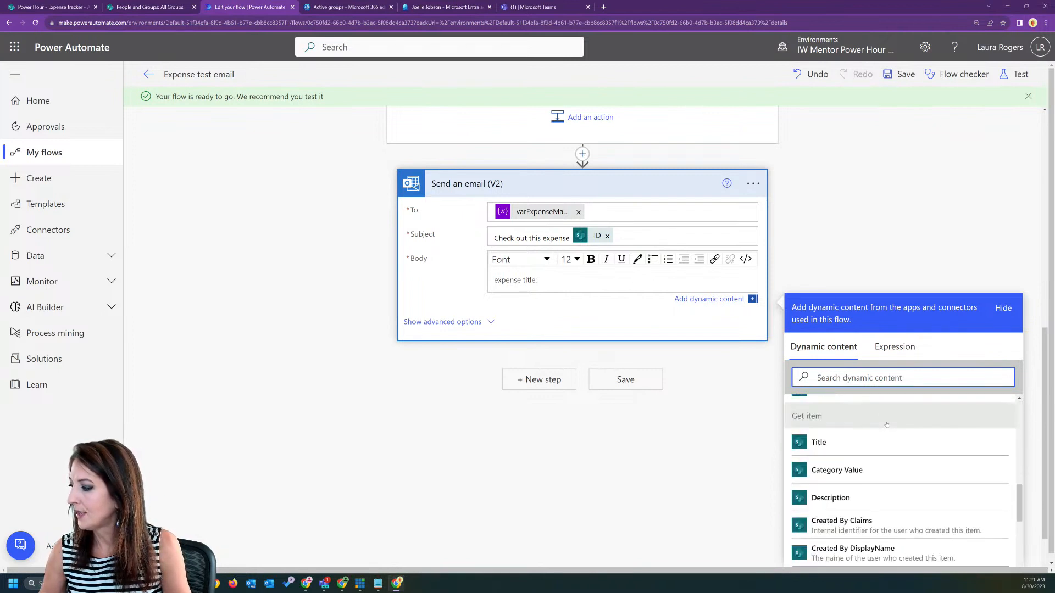
pyautogui.click(819, 443)
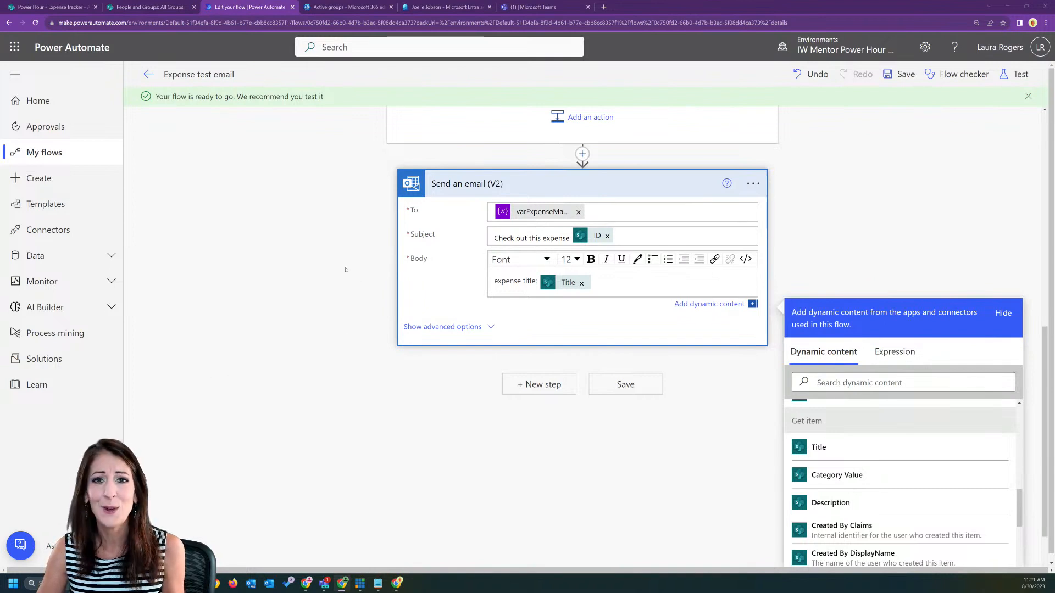
# - Save the flow, leave its editor and go to the Expense tracker list in SharePoint
pyautogui.click(626, 390)
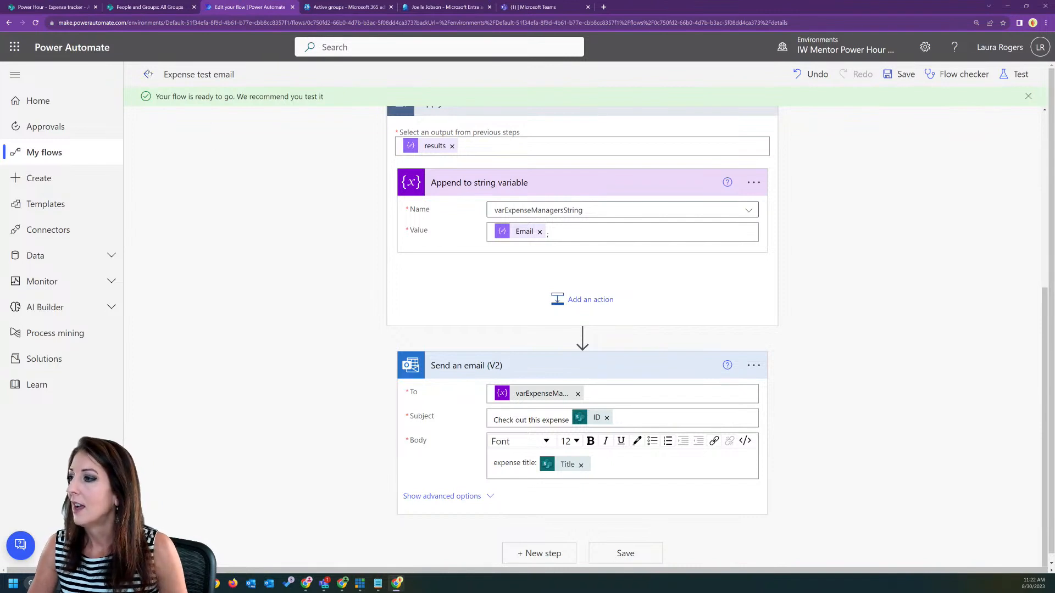
pyautogui.click(148, 74)
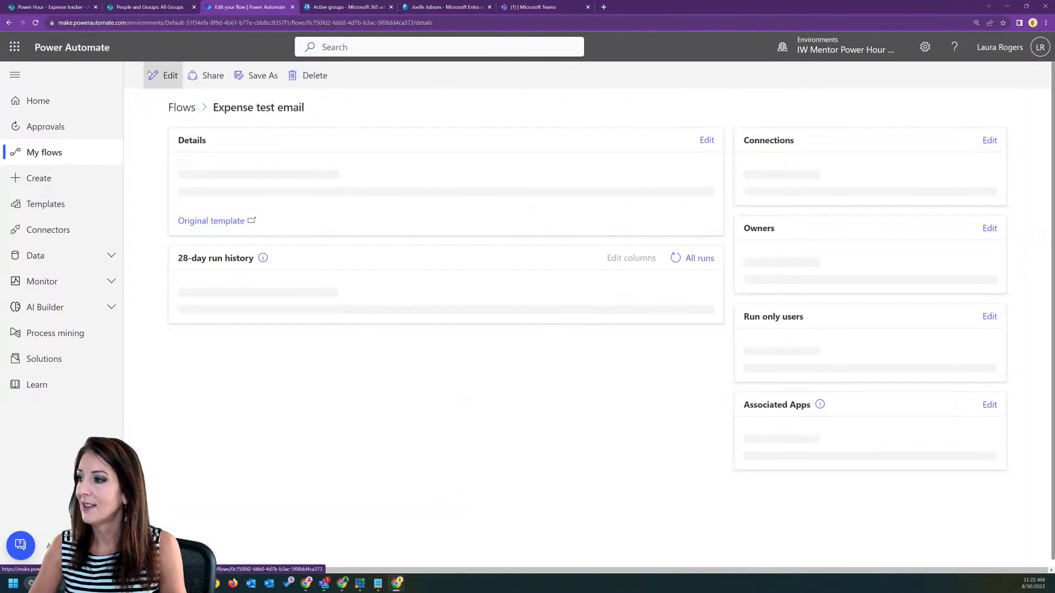
pyautogui.click(61, 5)
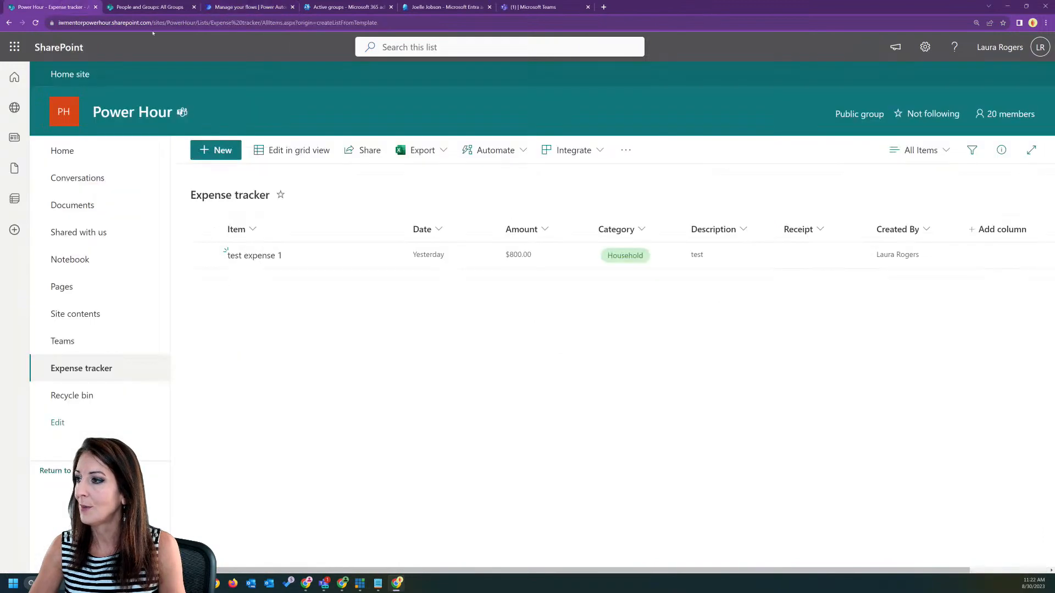
# - Run the Expense test email flow on the "test expense 1" list item
pyautogui.click(575, 257)
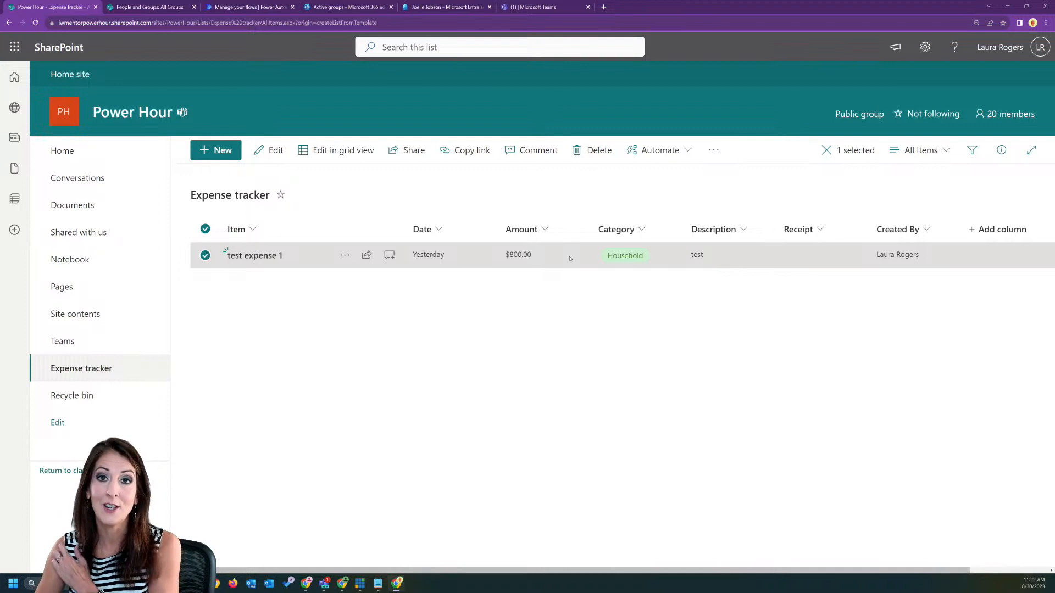
pyautogui.rightClick(569, 258)
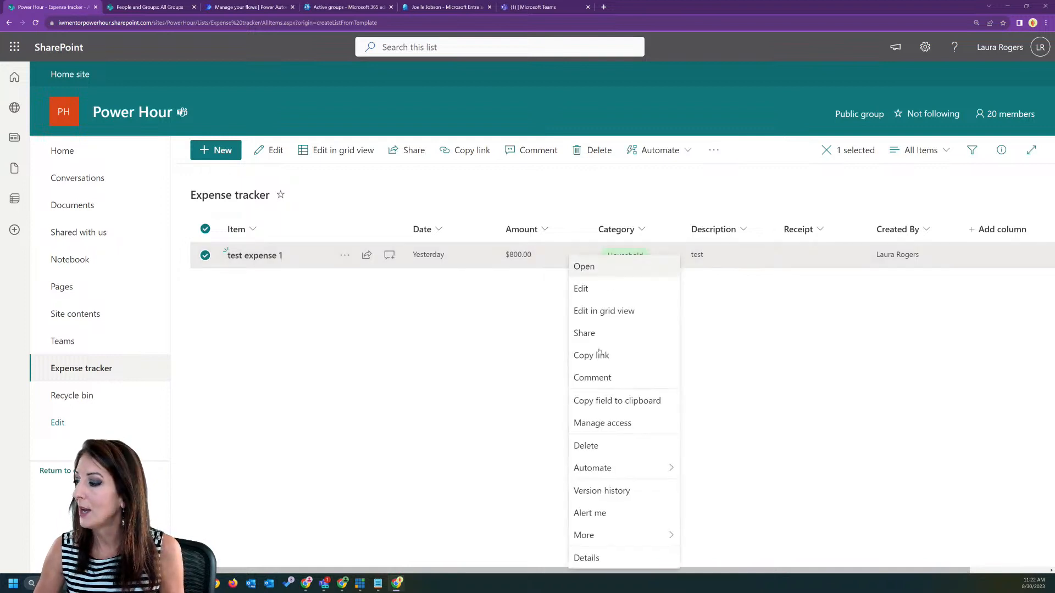
pyautogui.moveTo(610, 466)
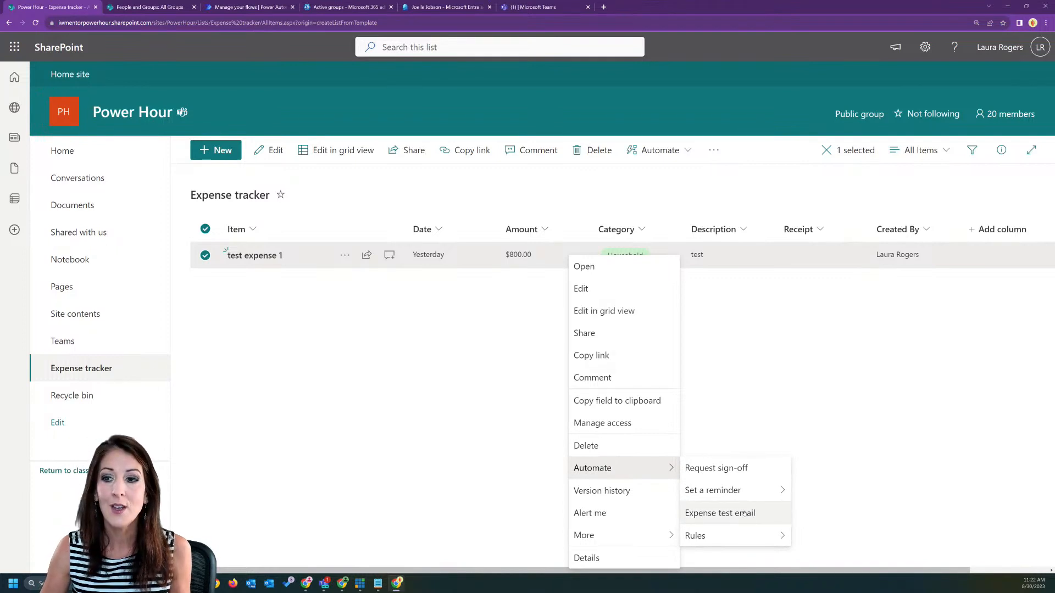
pyautogui.click(743, 514)
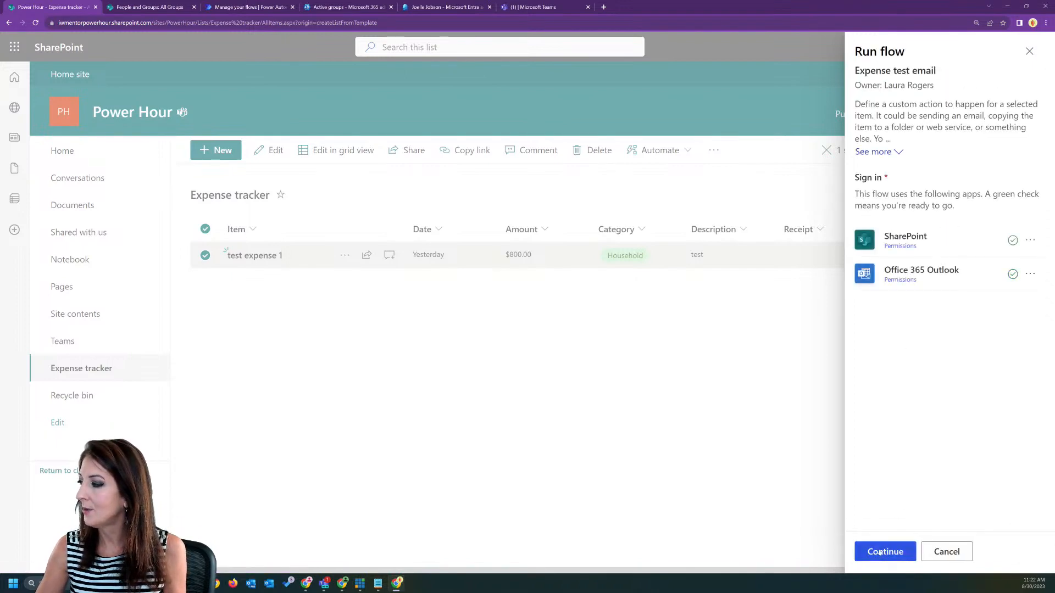
pyautogui.click(880, 552)
pyautogui.click(884, 555)
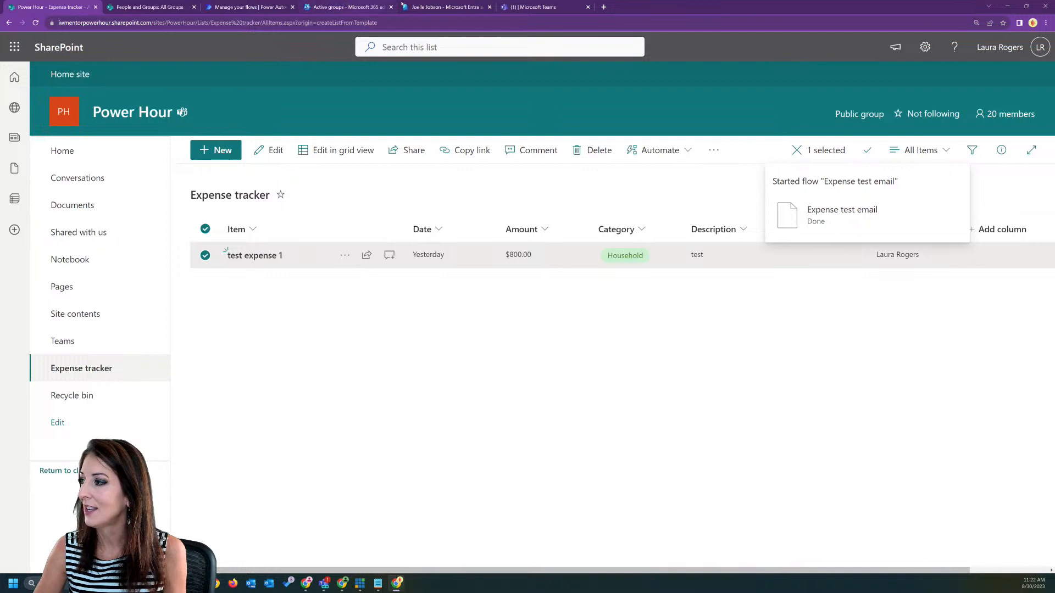
# - Open the flow's latest run in Power Automate and the received "Check out this expense 1" email in Outlook
pyautogui.click(231, 7)
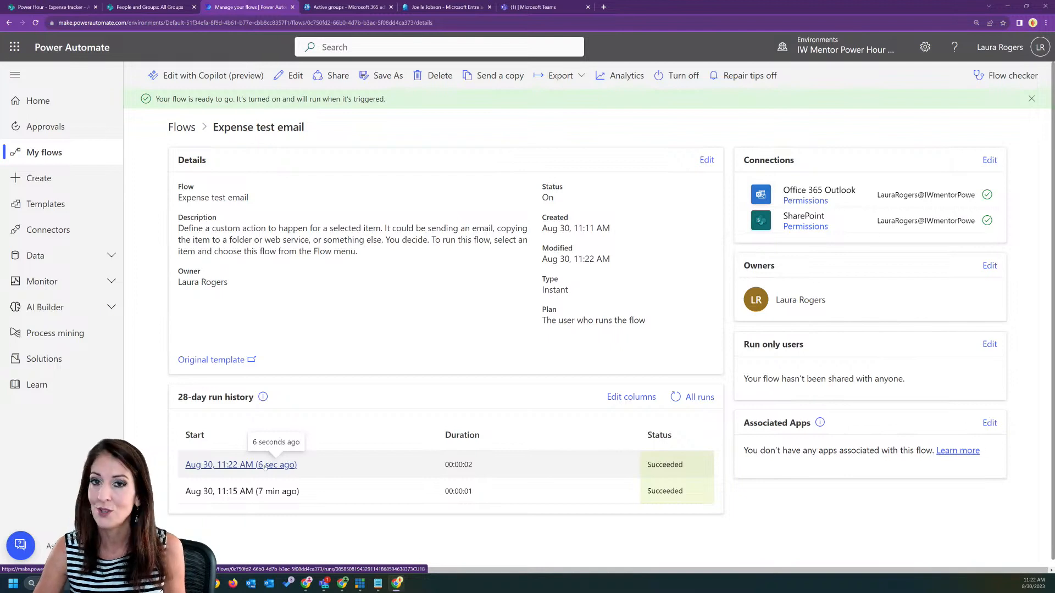
pyautogui.click(265, 467)
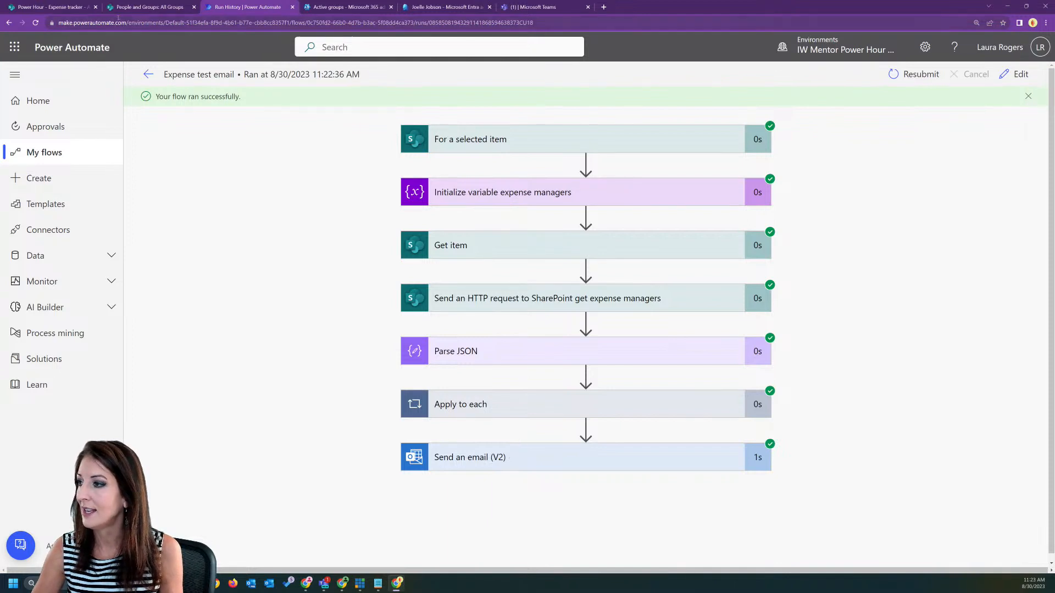
pyautogui.click(17, 49)
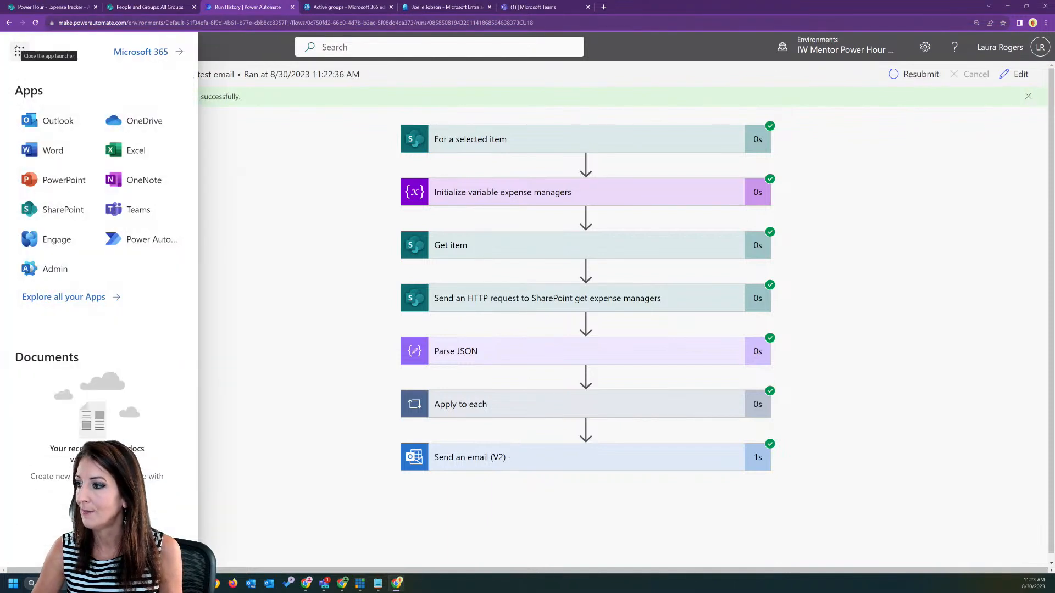
pyautogui.click(41, 118)
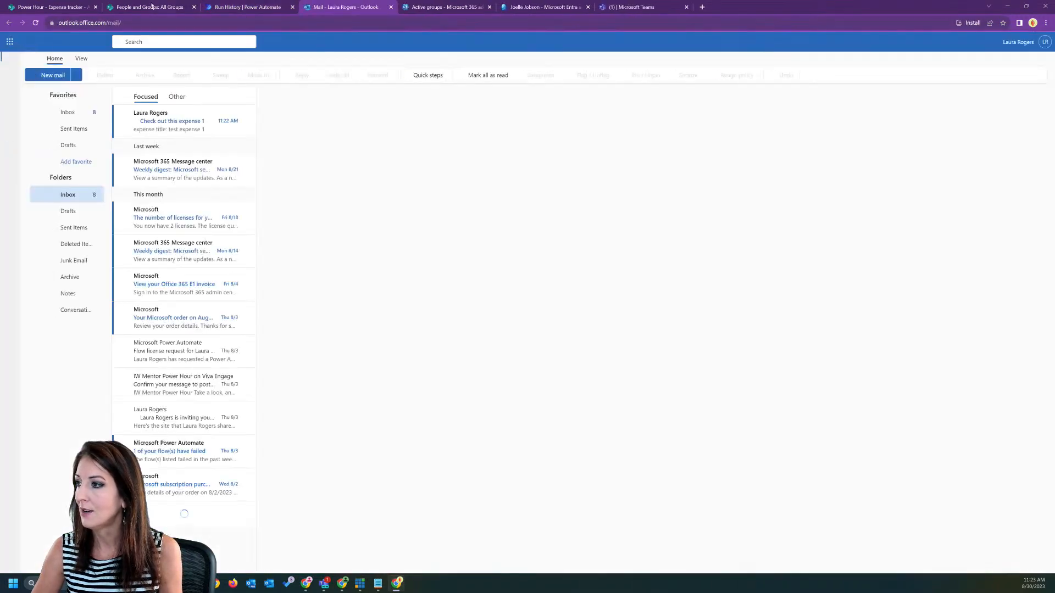
pyautogui.click(170, 122)
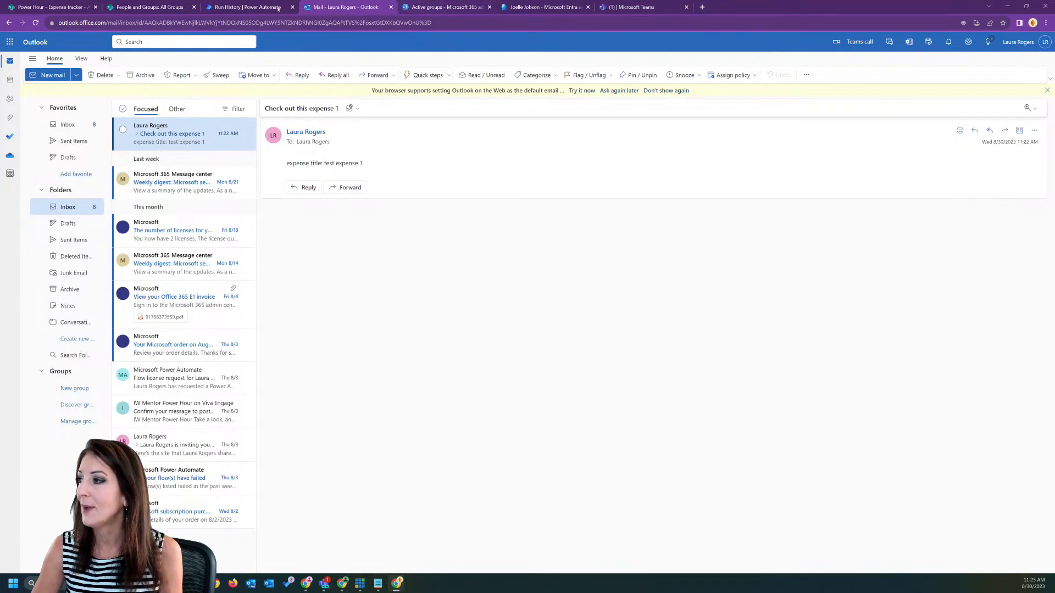
# - Return to the flow run in Power Automate and examine the recipient that Send an email (V2) received as input
pyautogui.click(245, 7)
pyautogui.click(747, 446)
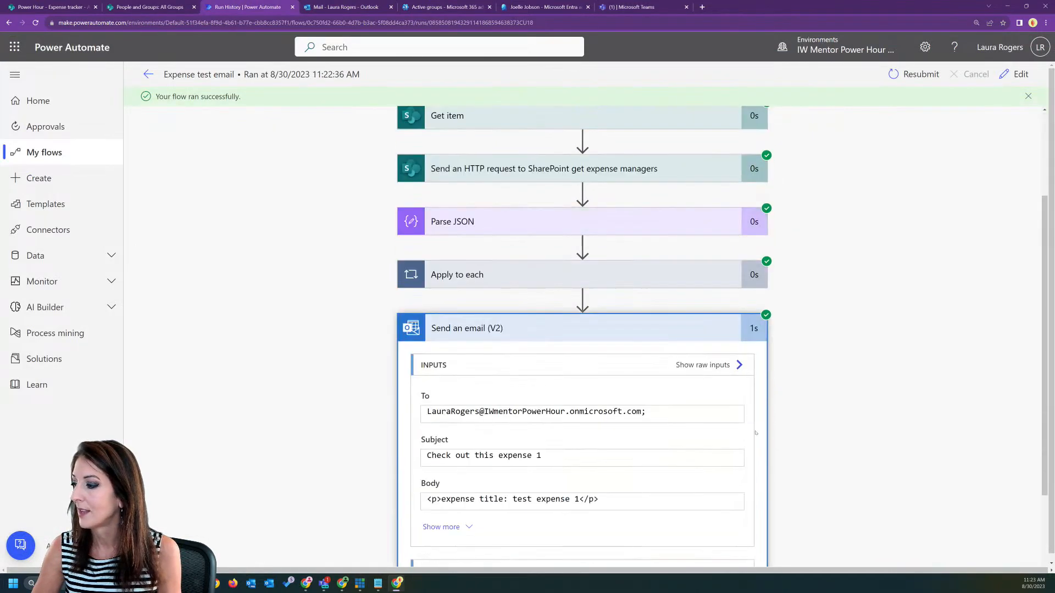
pyautogui.moveTo(667, 376); pyautogui.dragTo(426, 377)
pyautogui.click(667, 378)
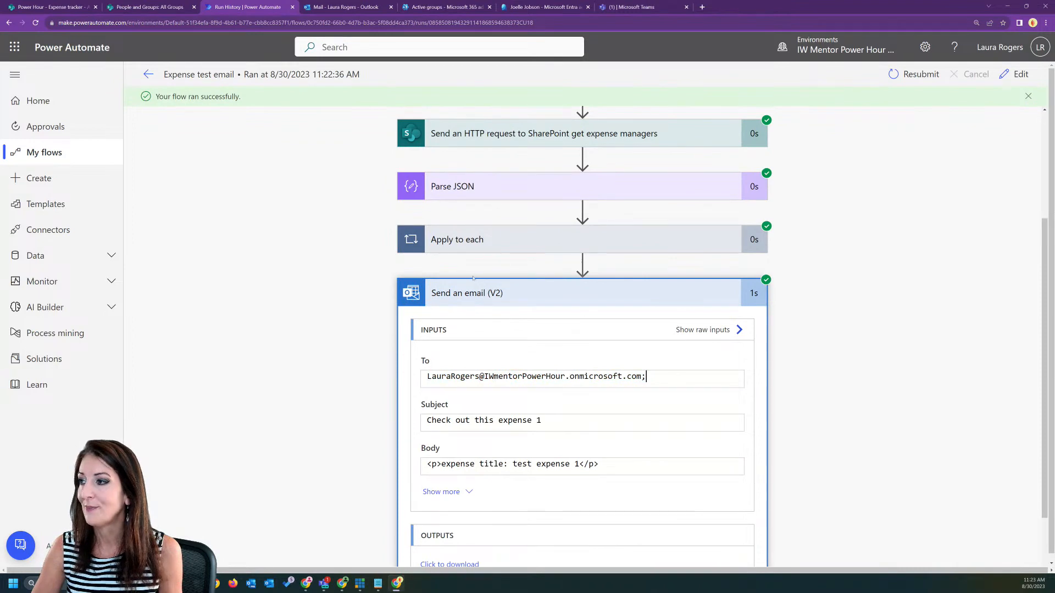
# - Open the Expense Managers group in SharePoint's People and Groups and start adding a user to it
pyautogui.click(154, 6)
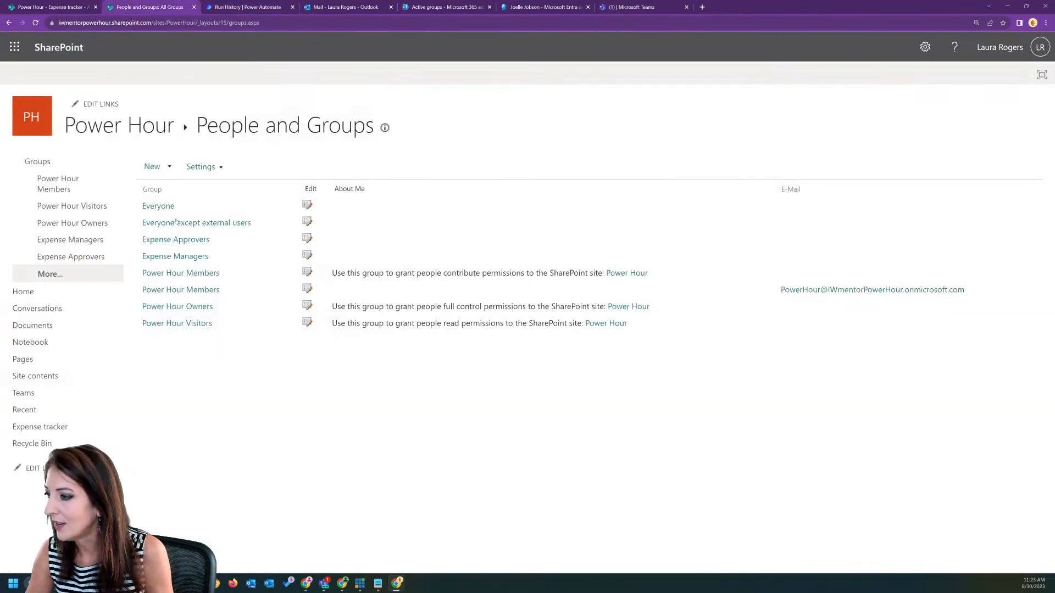
pyautogui.click(69, 240)
pyautogui.click(154, 167)
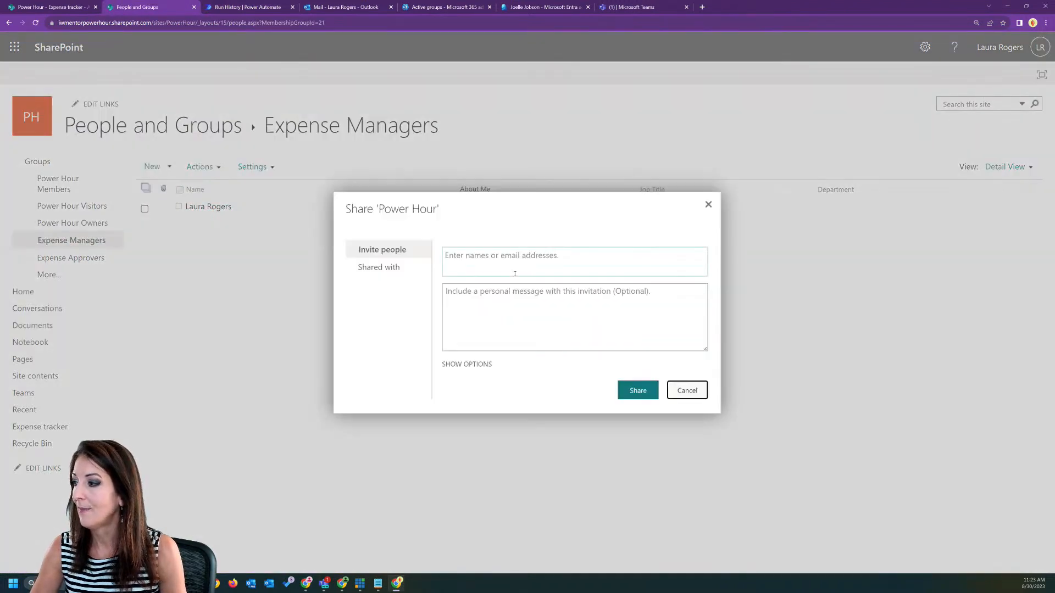
pyautogui.write('st')
pyautogui.press('BackSpace')
pyautogui.press('BackSpace')
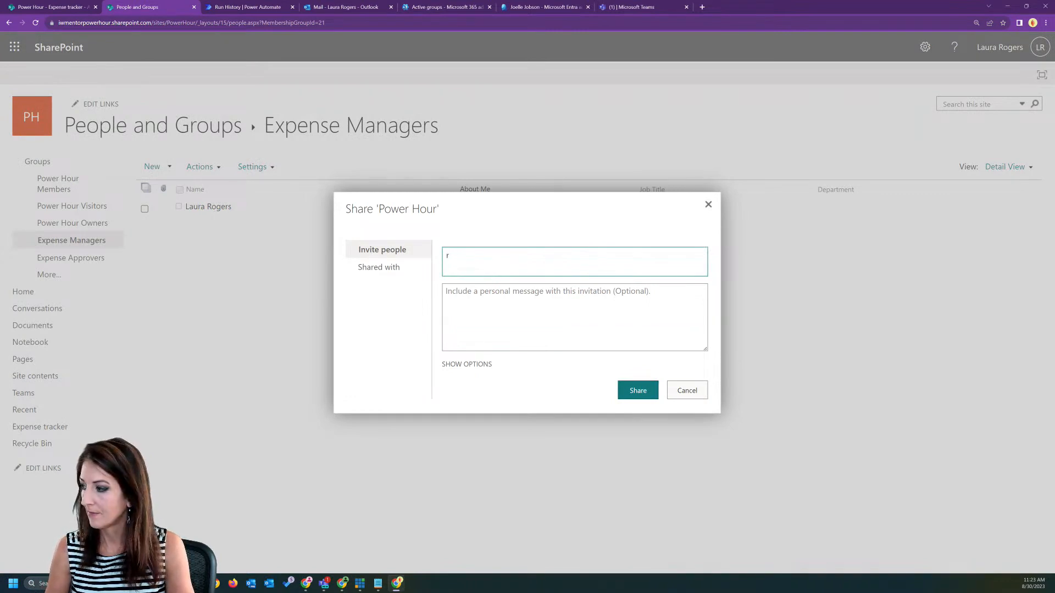
pyautogui.press('BackSpace')
pyautogui.press('BackSpace')
pyautogui.press('BackSpace')
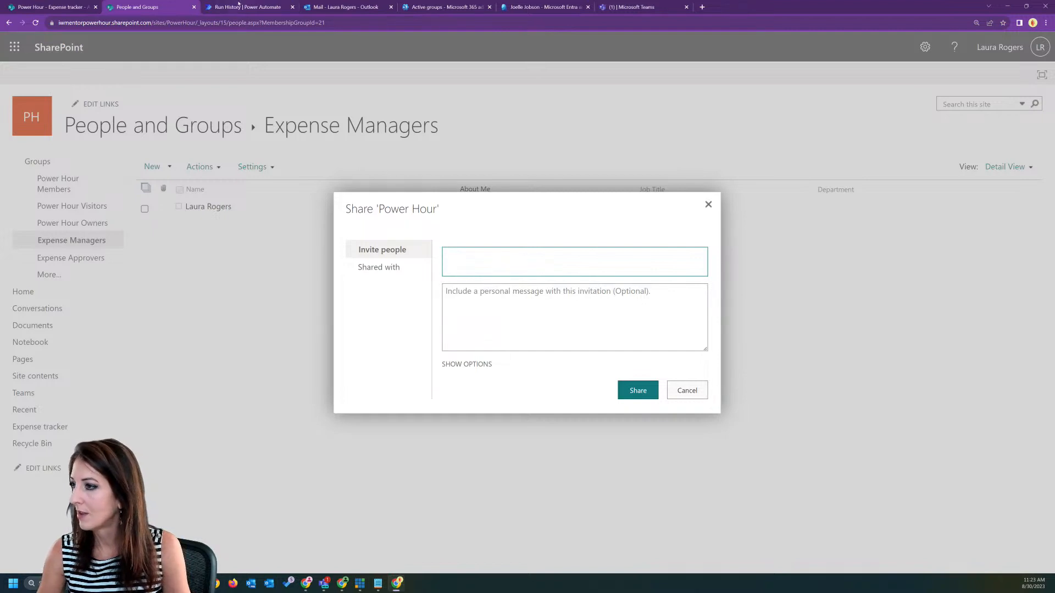
pyautogui.click(436, 8)
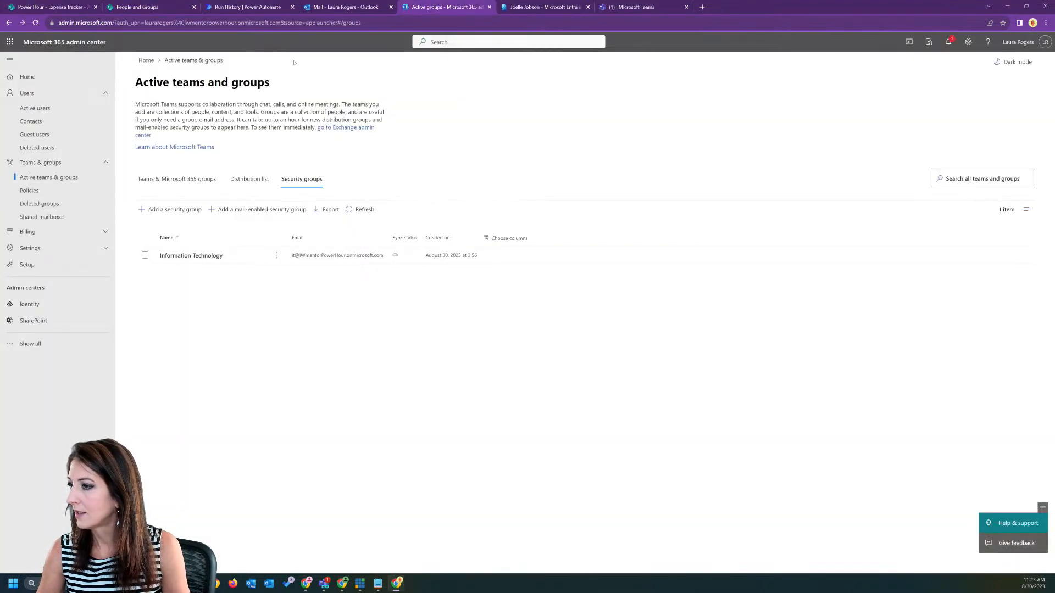
pyautogui.click(558, 7)
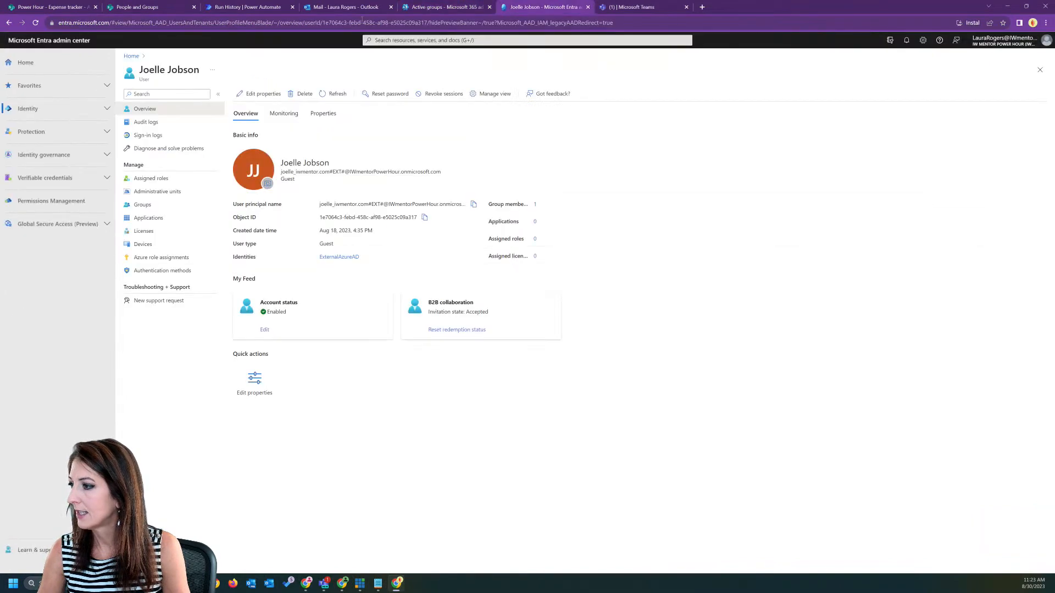
pyautogui.click(242, 7)
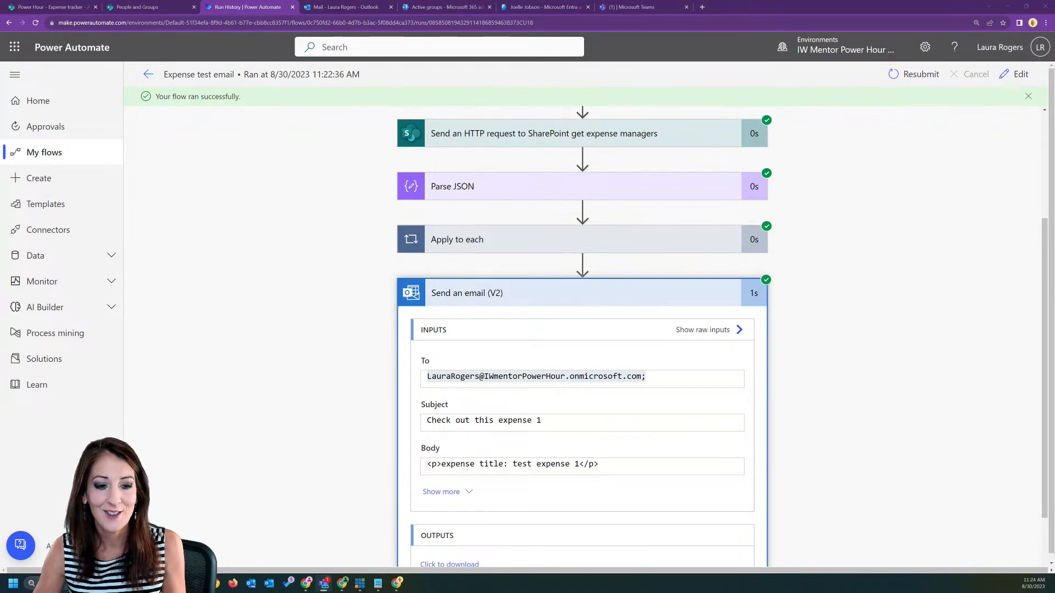
pyautogui.hotkey('alt', 'Tab')
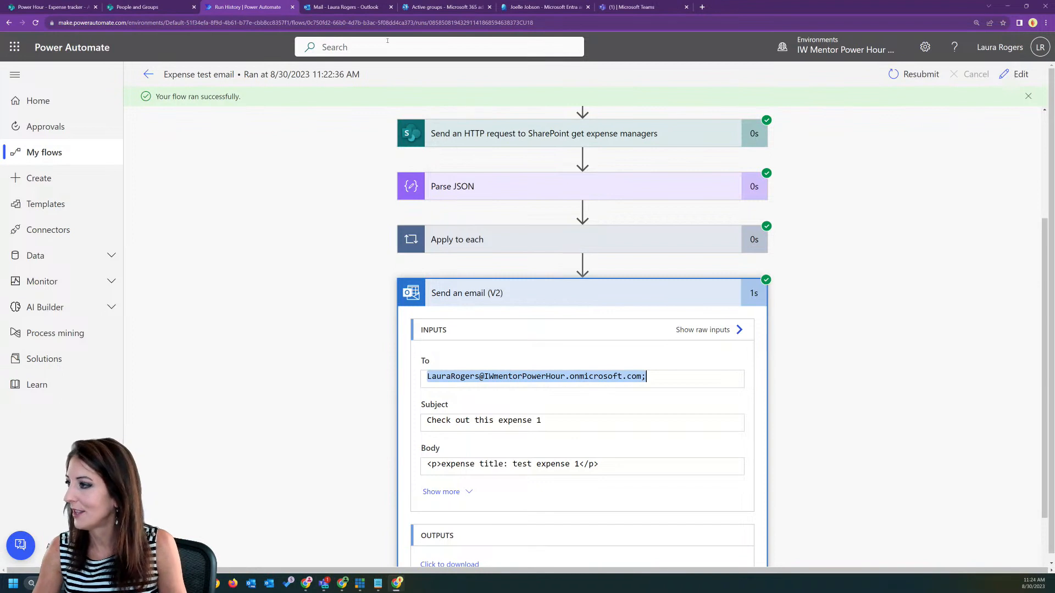
# - Add the external guest user to the Expense Managers group in SharePoint with the email invitation turned off
pyautogui.click(137, 6)
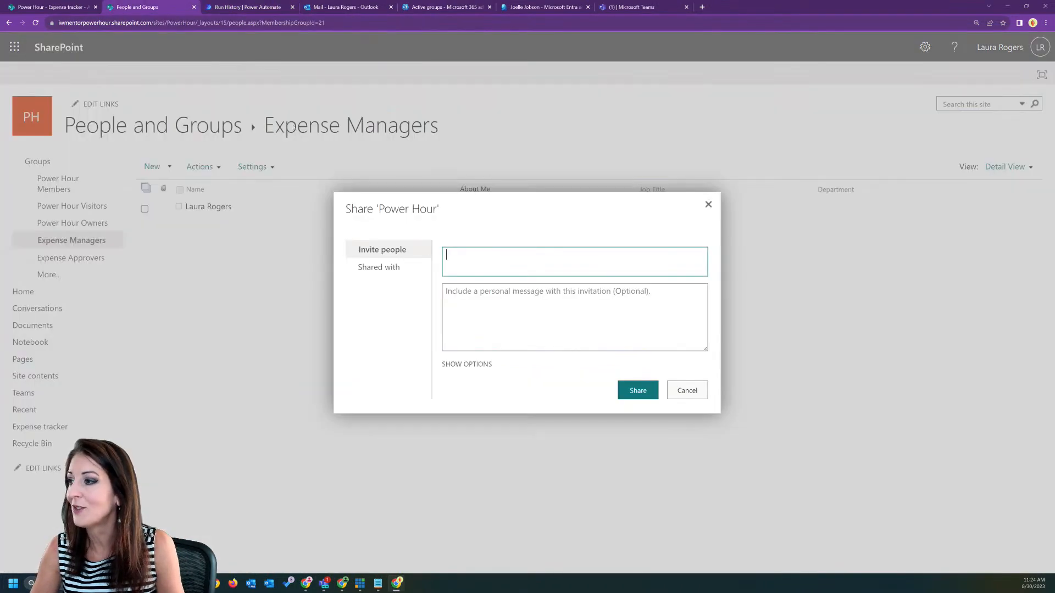
pyautogui.write('joelle')
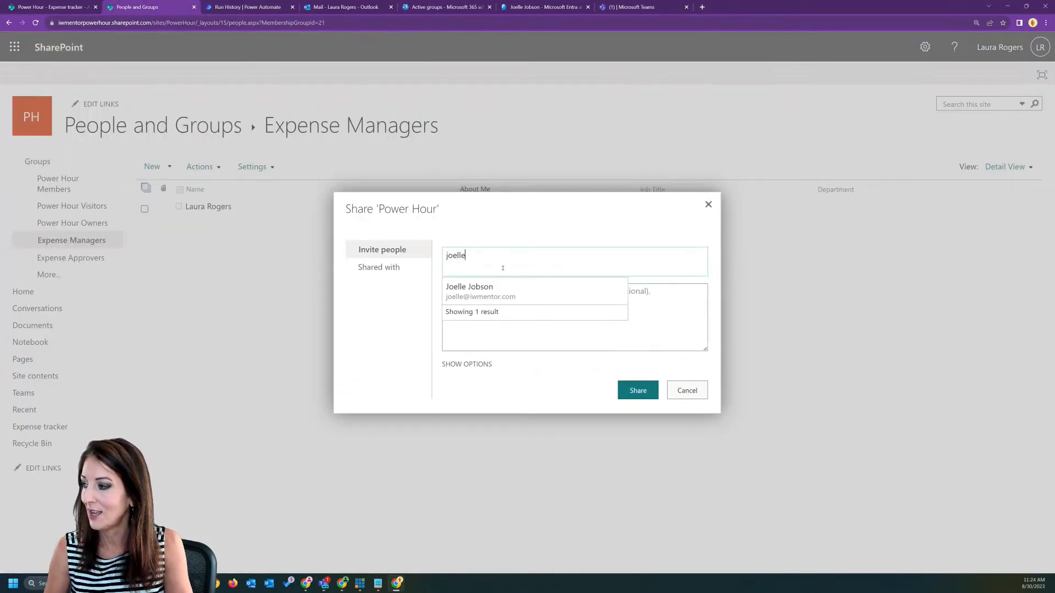
pyautogui.click(527, 292)
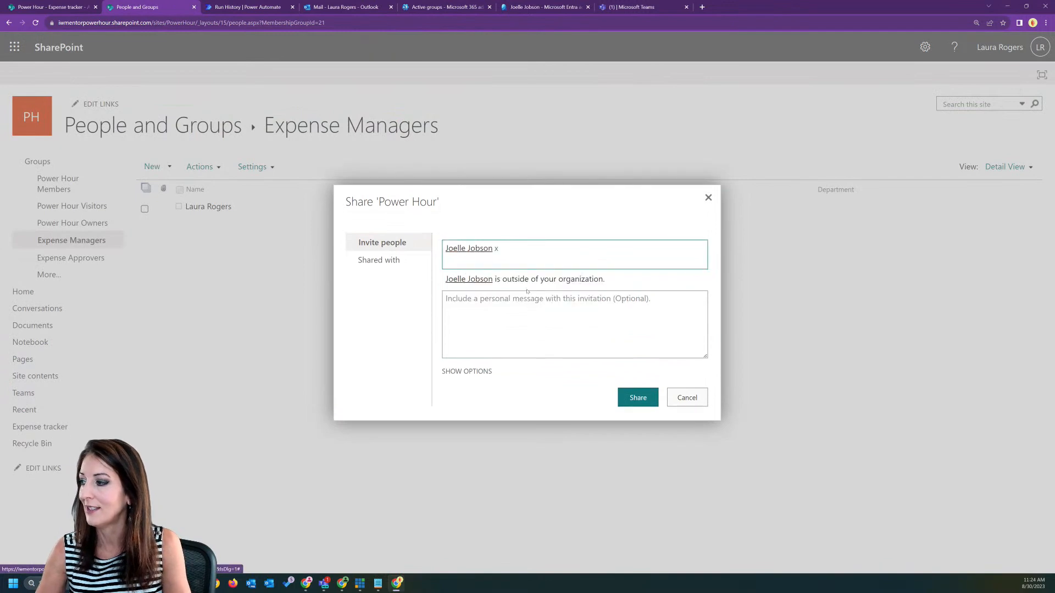
pyautogui.click(476, 371)
pyautogui.click(446, 379)
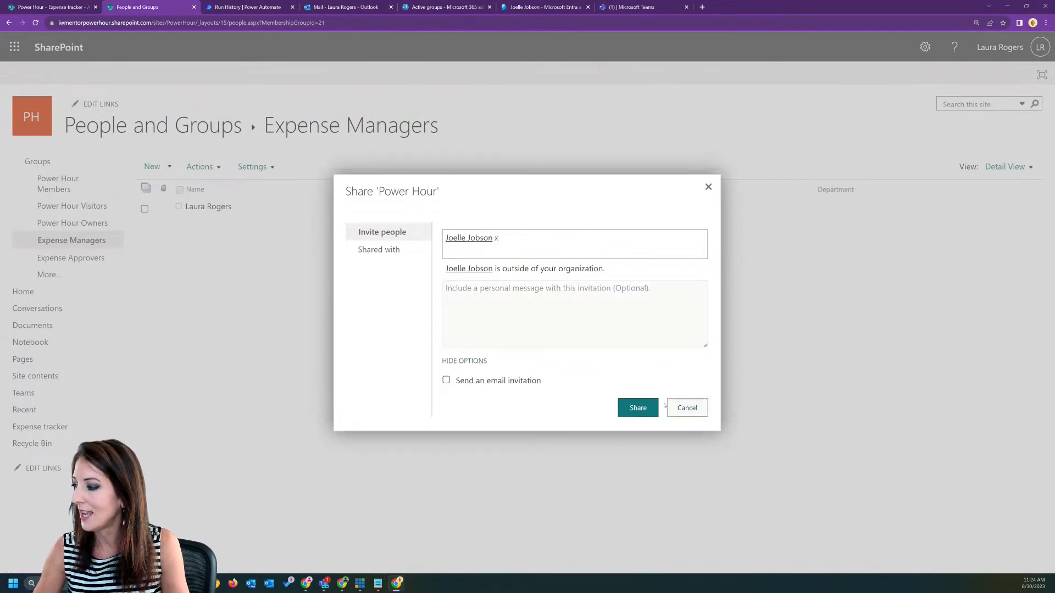
pyautogui.click(638, 408)
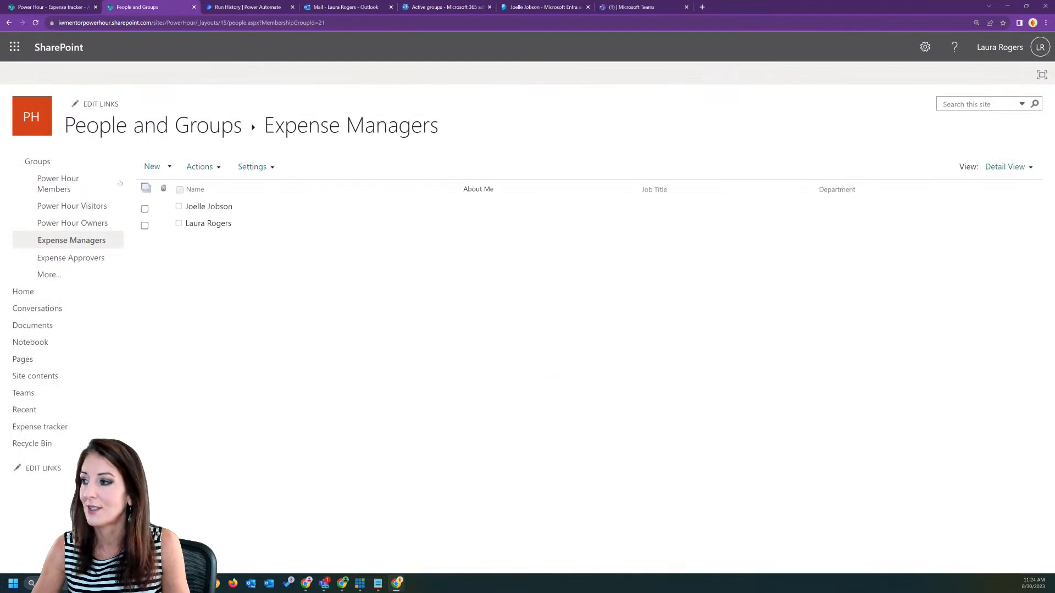
# - Return to the Expense test email run in Power Automate and resubmit it
pyautogui.click(237, 6)
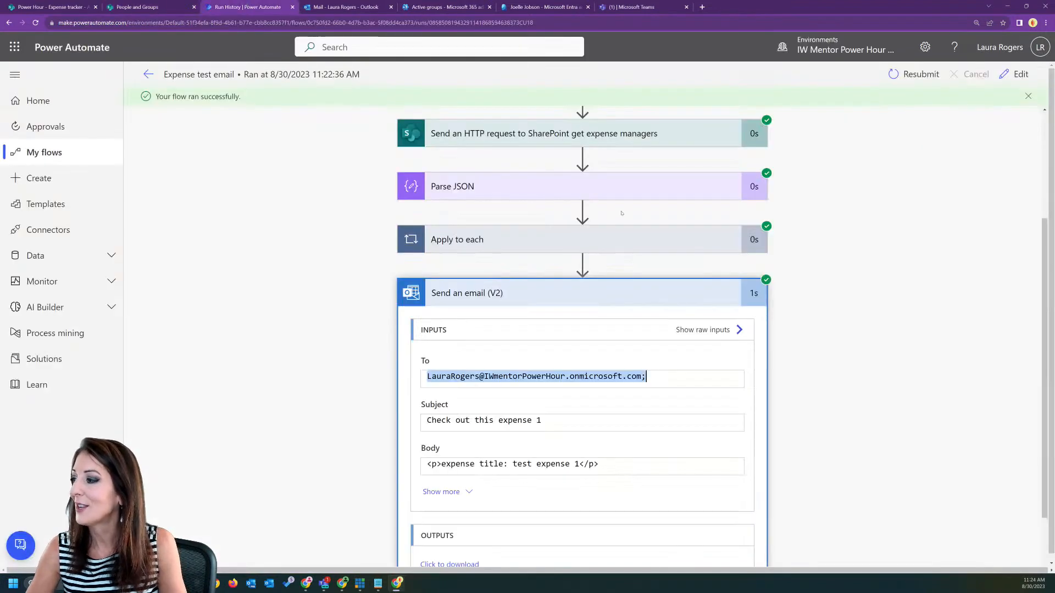
pyautogui.click(914, 76)
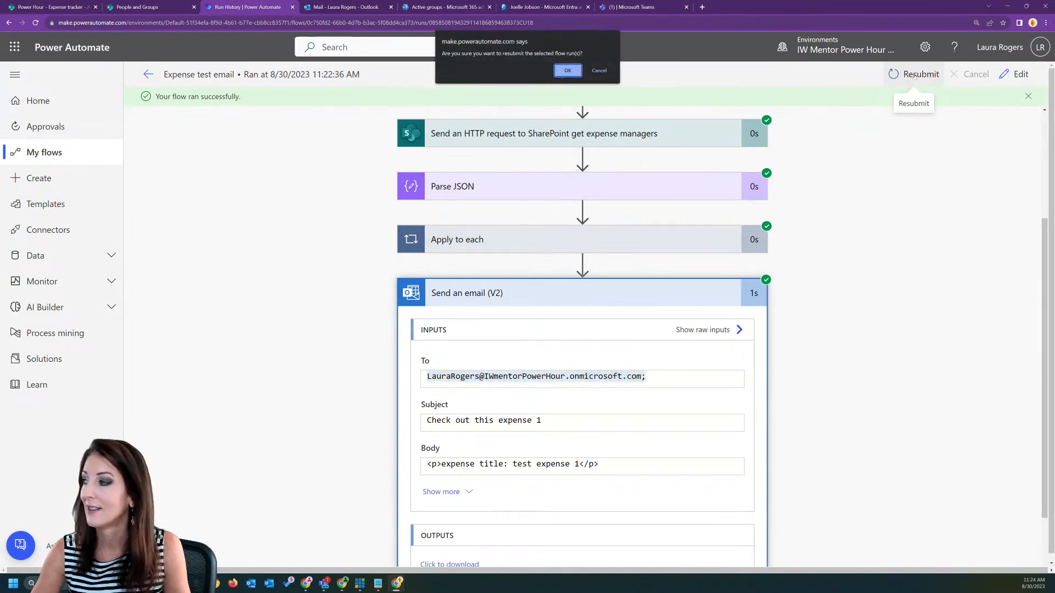
pyautogui.click(567, 71)
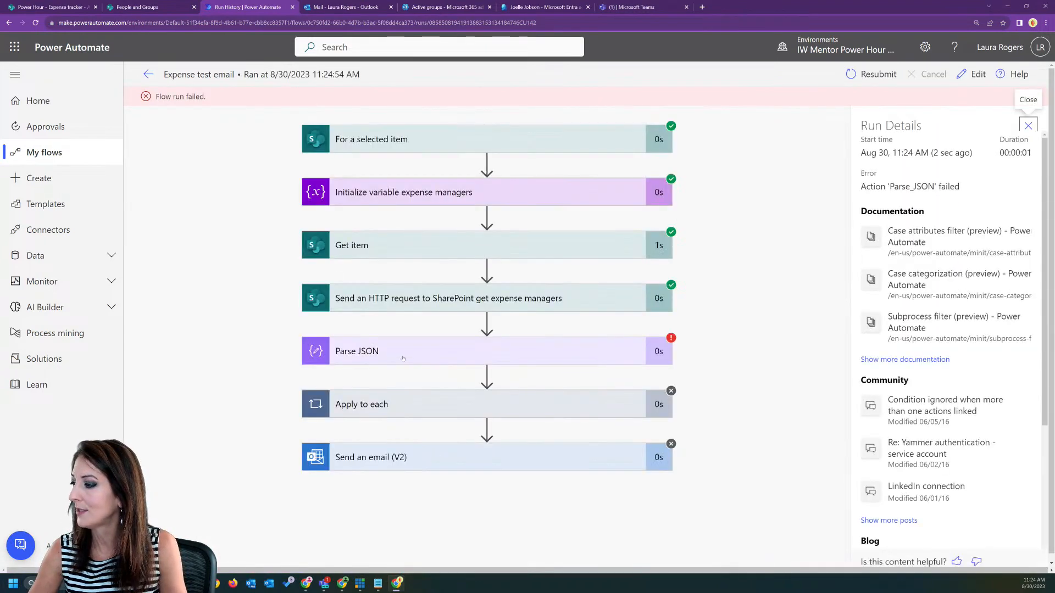
# - Examine the Parse JSON action's inputs and errors in the resubmitted run and return to the list of cloud flows
pyautogui.click(662, 351)
pyautogui.scroll(-5, 544, 377)
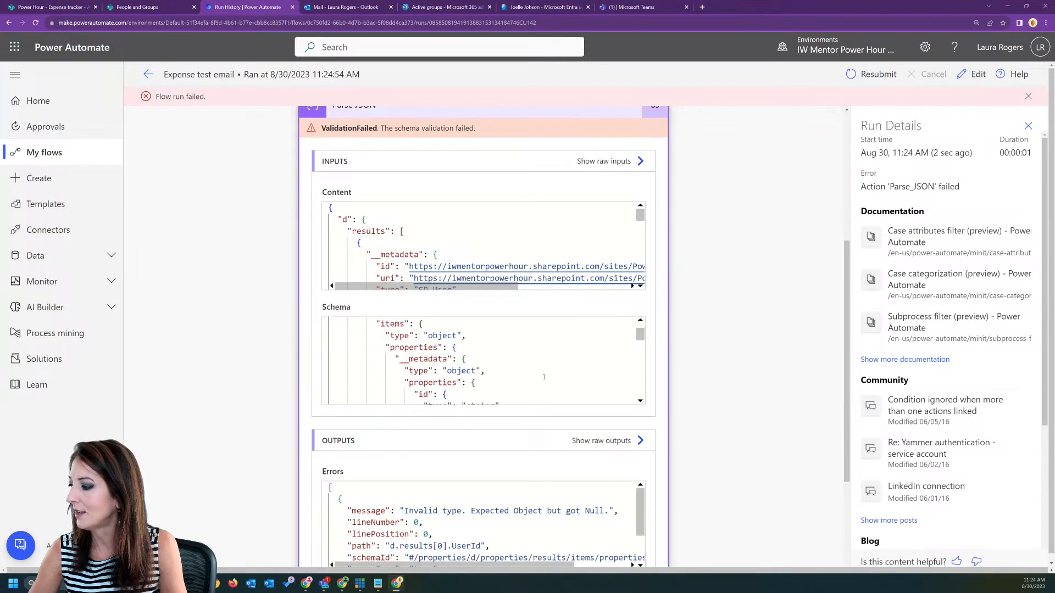
pyautogui.scroll(-2, 605, 500)
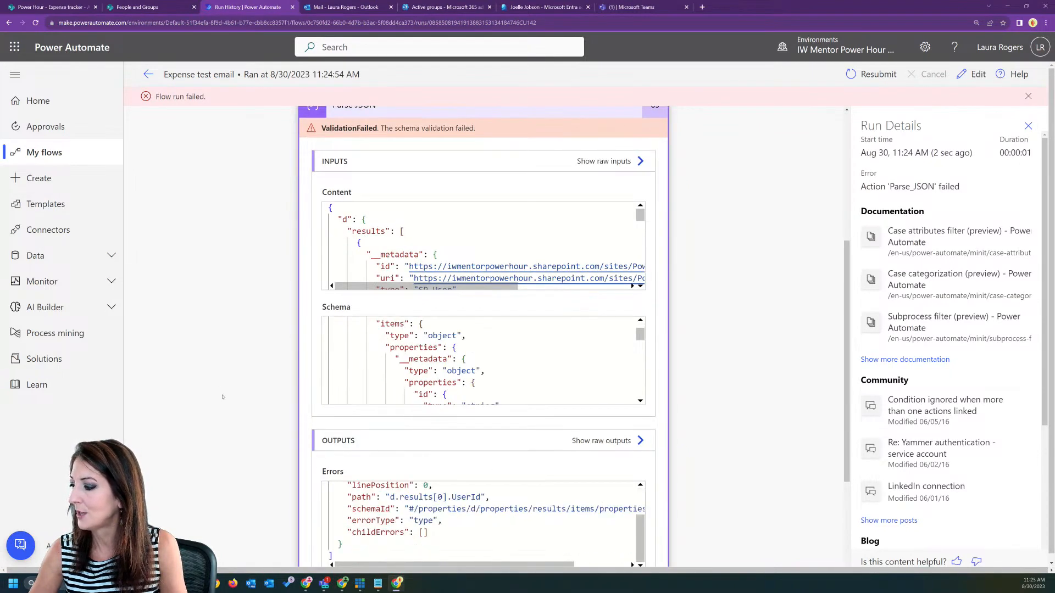
pyautogui.scroll(5, 222, 397)
pyautogui.click(148, 74)
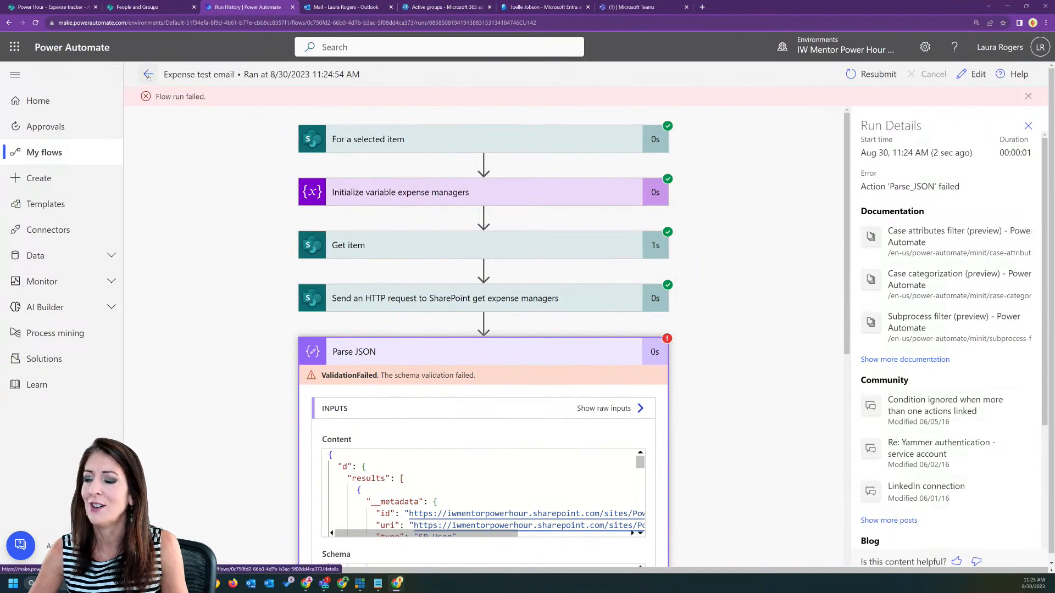
pyautogui.click(176, 104)
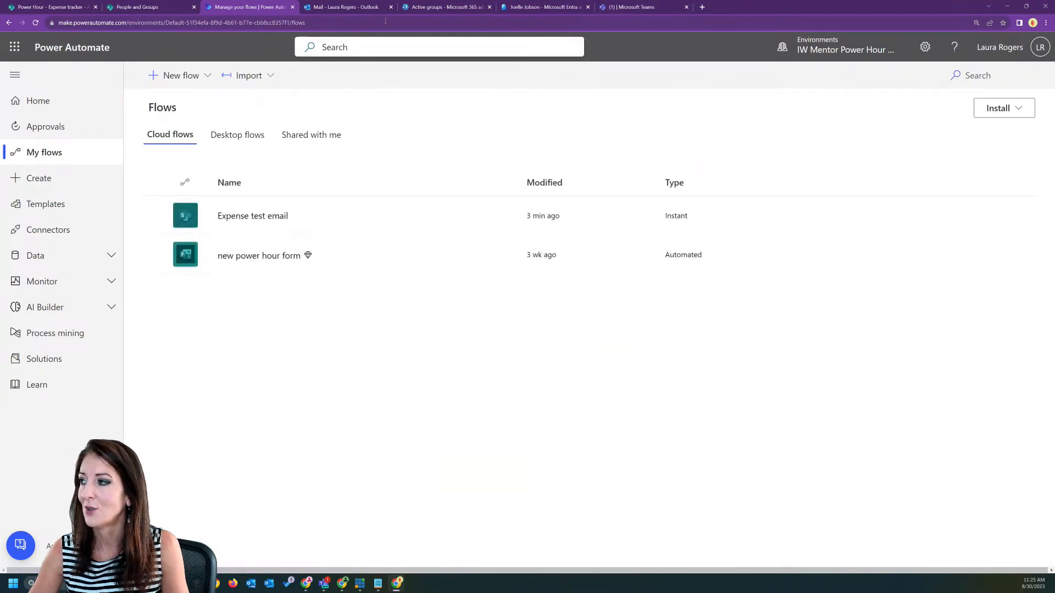
# - Go to the Expense tracker list in SharePoint and run the Expense test email flow on "test expense 1"
pyautogui.click(77, 7)
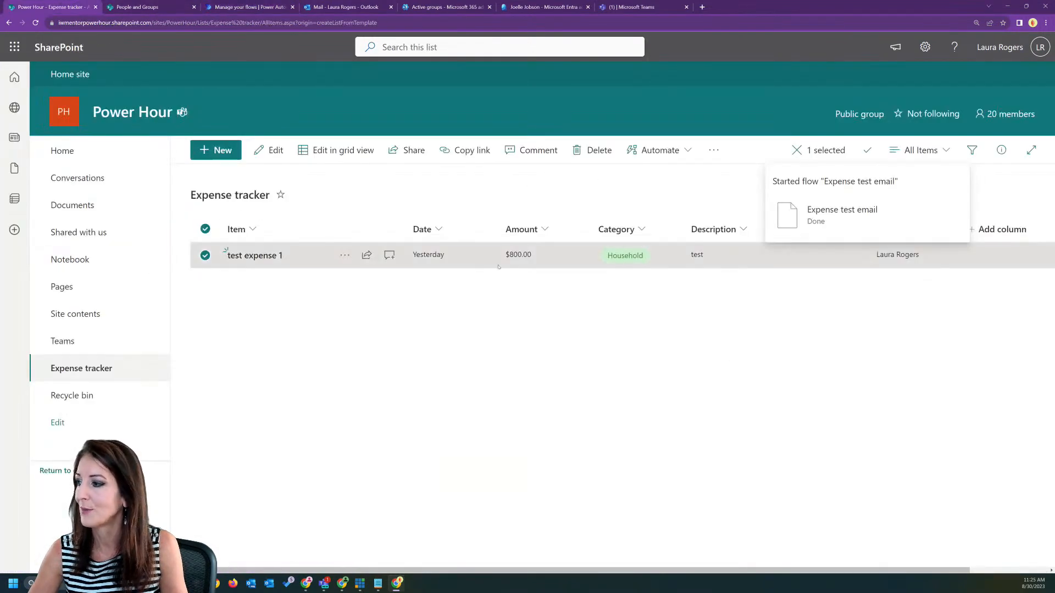
pyautogui.rightClick(656, 257)
pyautogui.moveTo(723, 467)
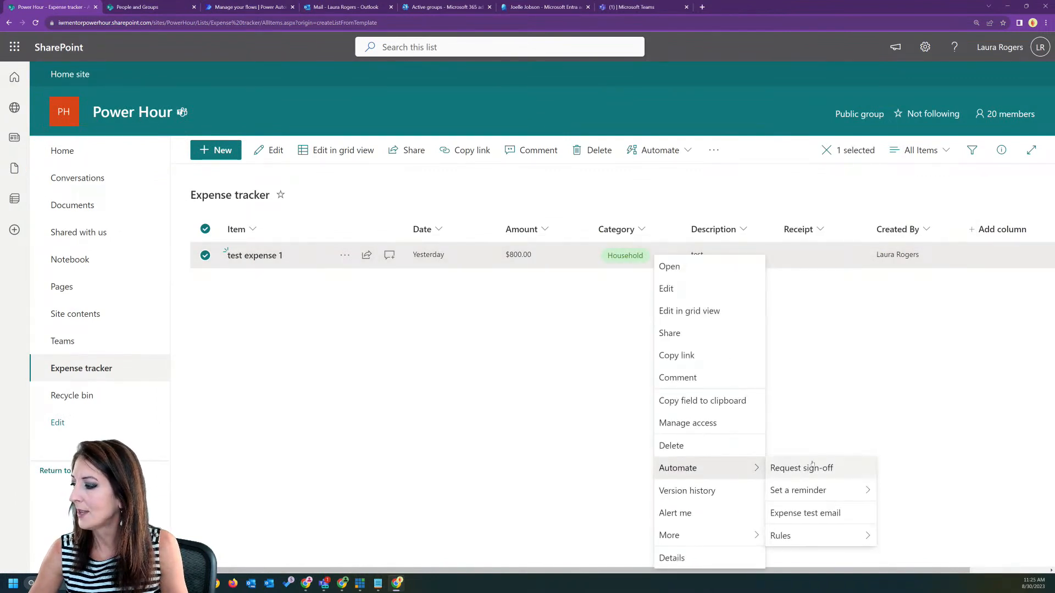
pyautogui.click(805, 513)
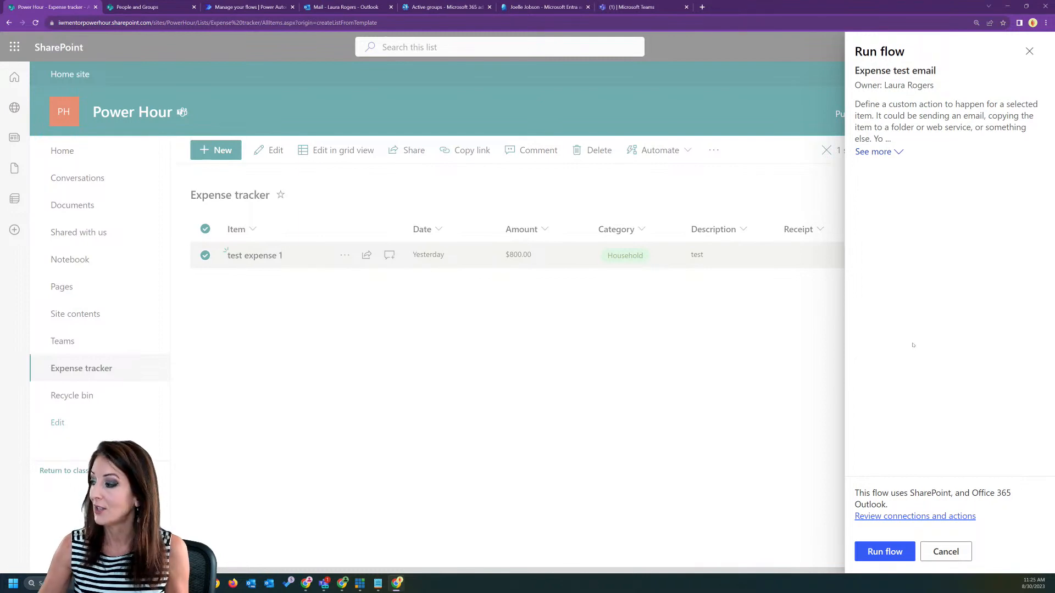
pyautogui.click(880, 552)
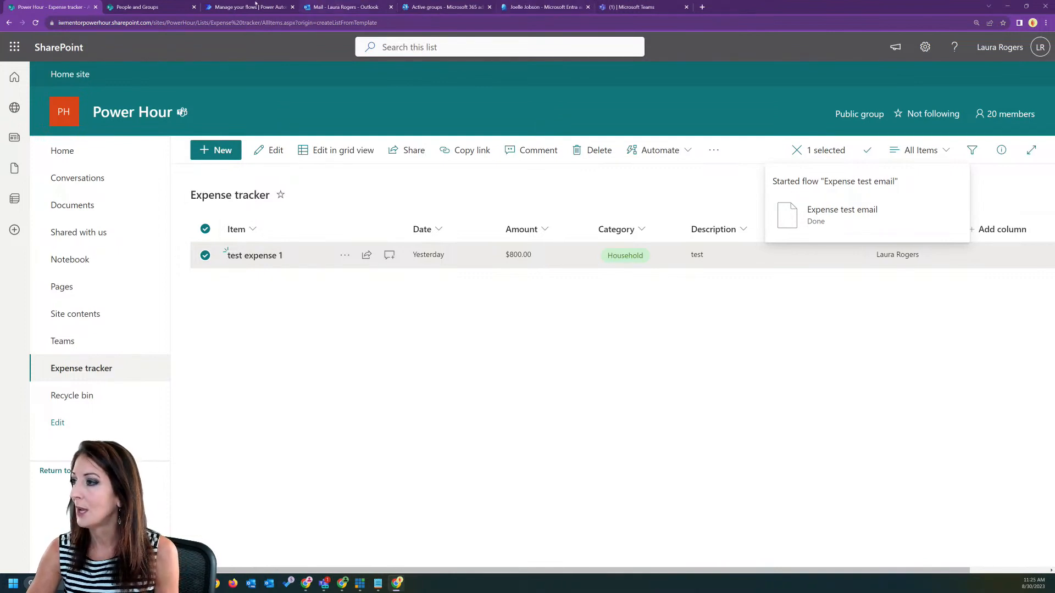
# - Open the flow's latest run in Power Automate and copy the output body of "Send an HTTP request to SharePoint get expense managers"
pyautogui.click(242, 7)
pyautogui.click(252, 215)
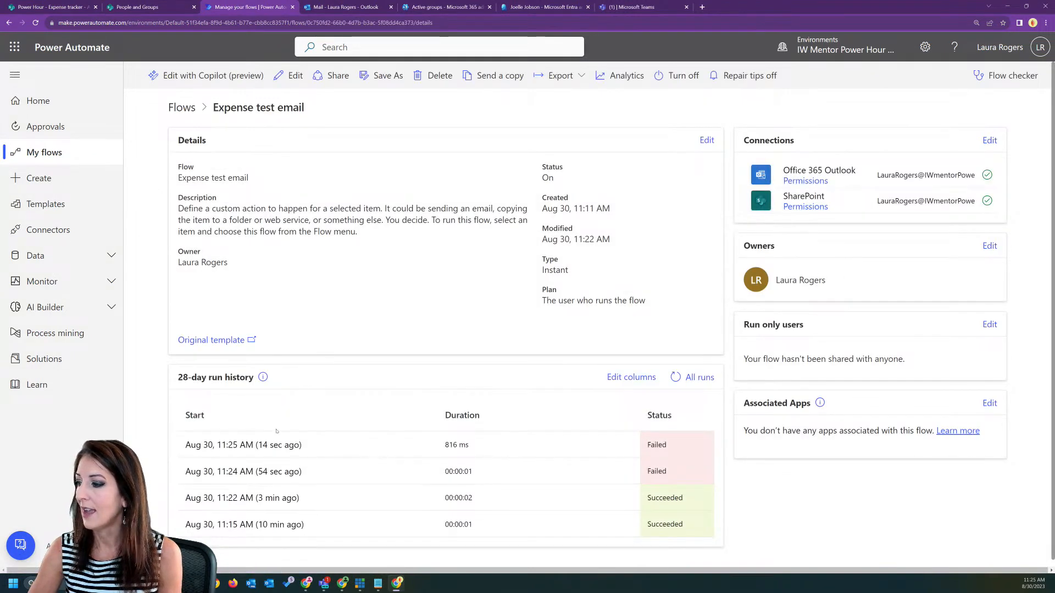
pyautogui.click(273, 445)
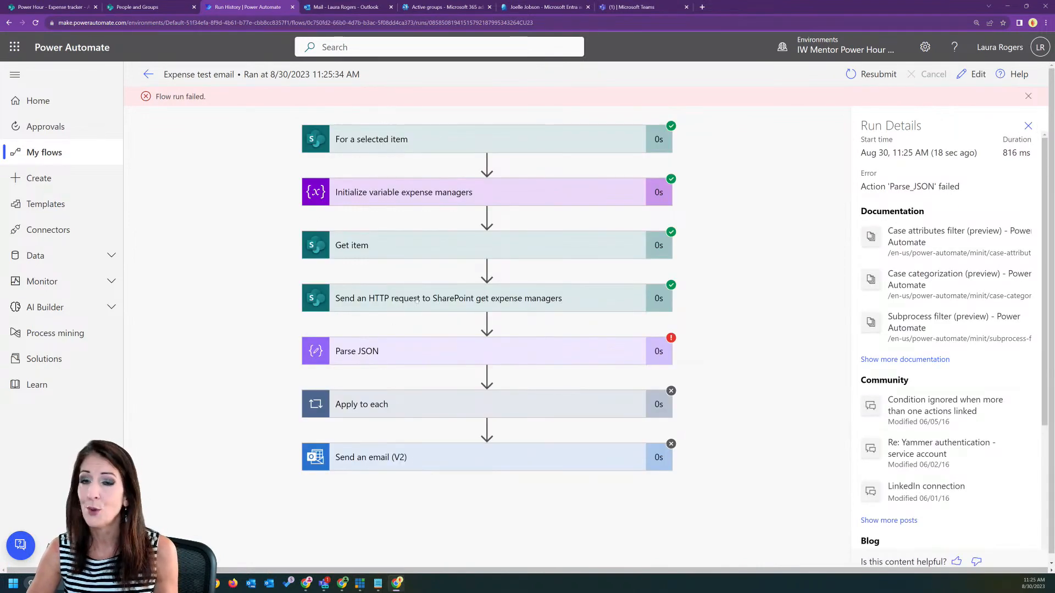
pyautogui.click(416, 302)
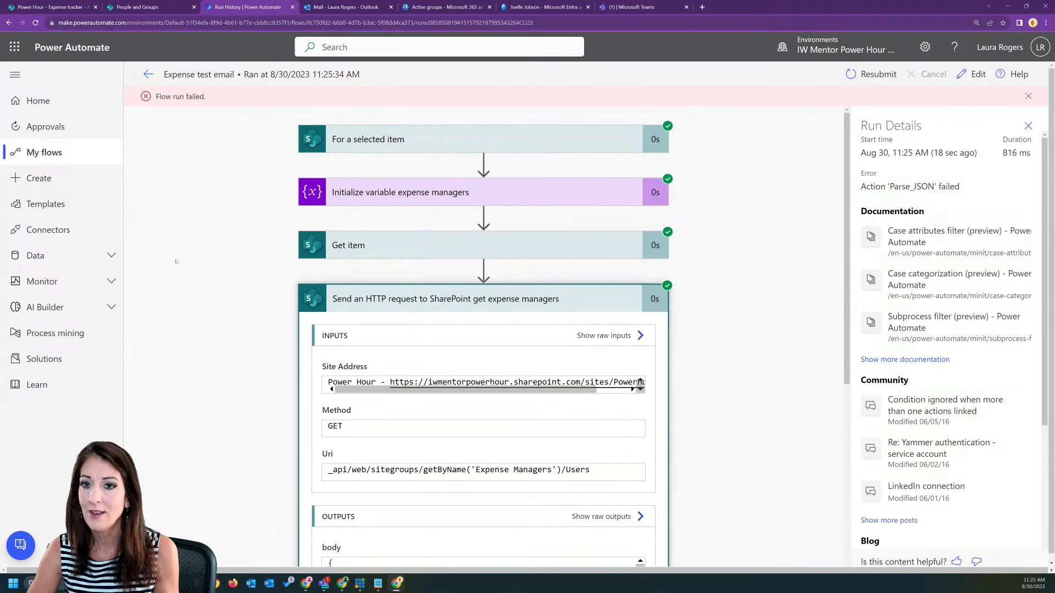
pyautogui.scroll(-5, 590, 432)
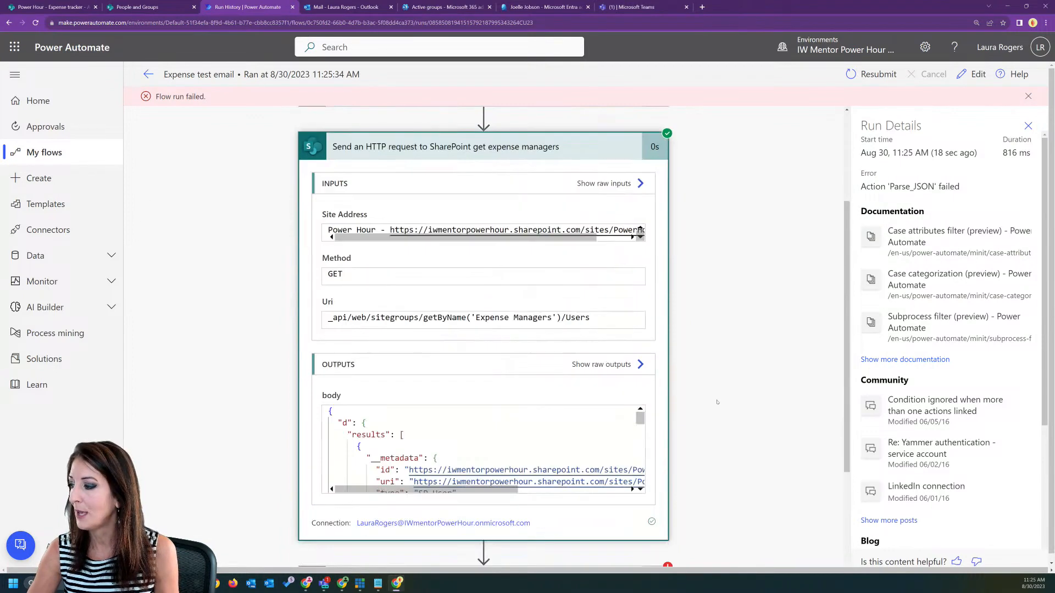
pyautogui.moveTo(330, 275); pyautogui.dragTo(439, 382)
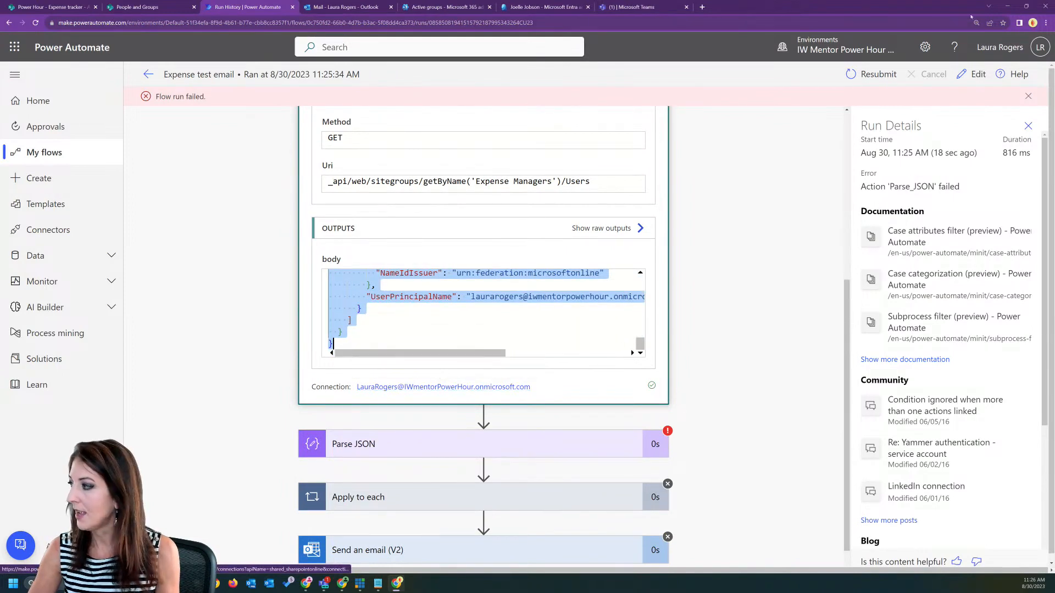
# - Open the flow for editing and regenerate the Parse JSON schema from the copied response body as the sample payload
pyautogui.click(148, 74)
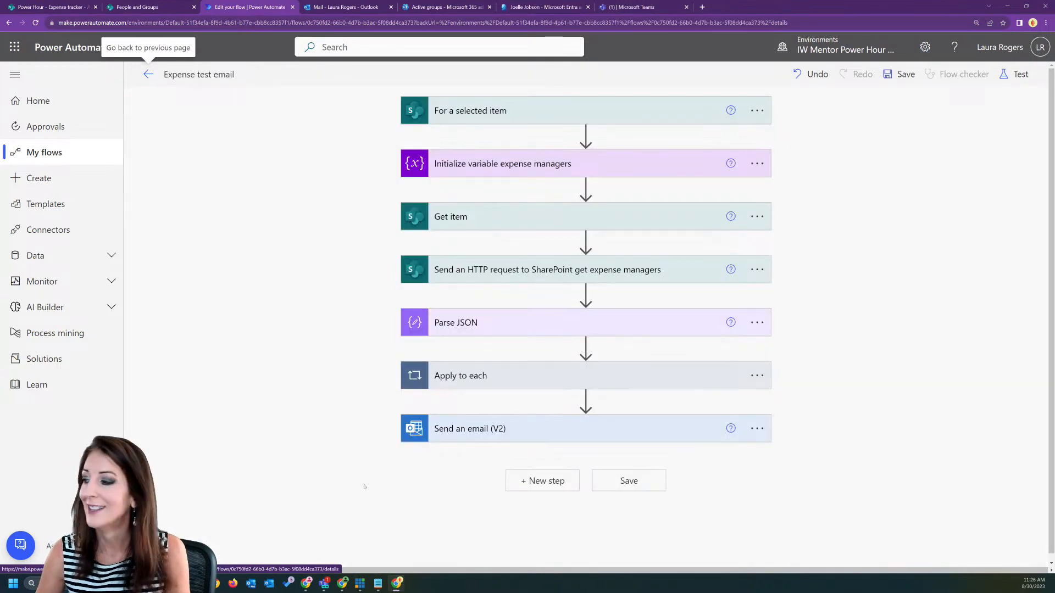
pyautogui.click(516, 324)
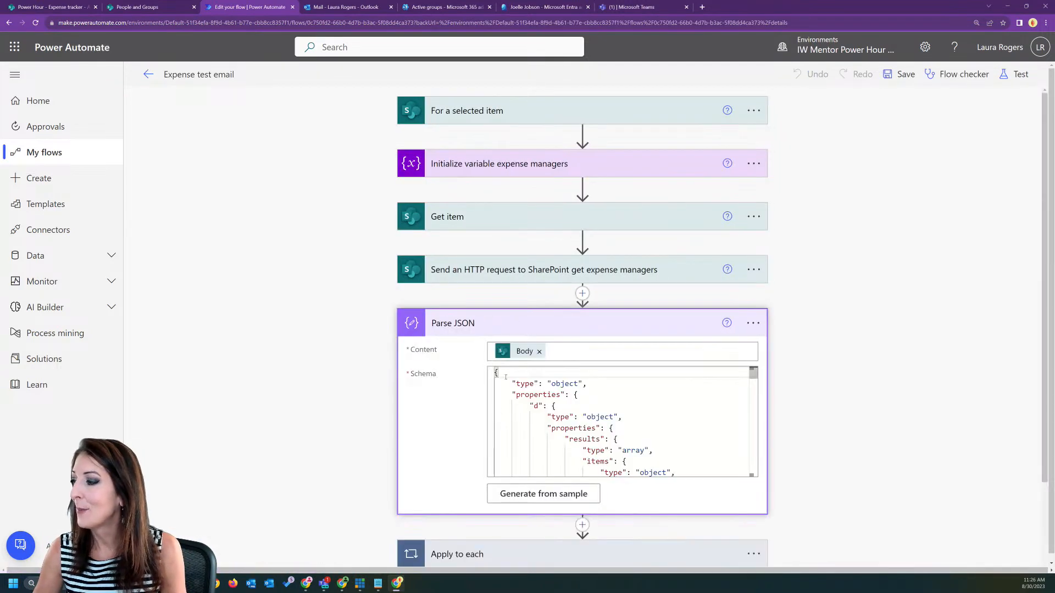
pyautogui.click(513, 497)
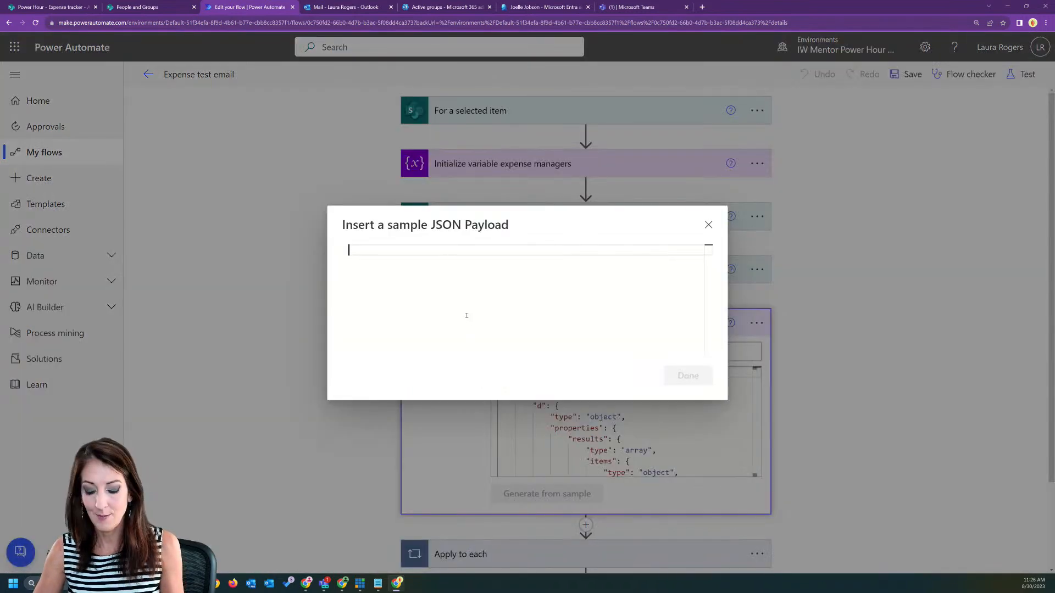
pyautogui.hotkey('ctrl', 'v')
pyautogui.click(688, 375)
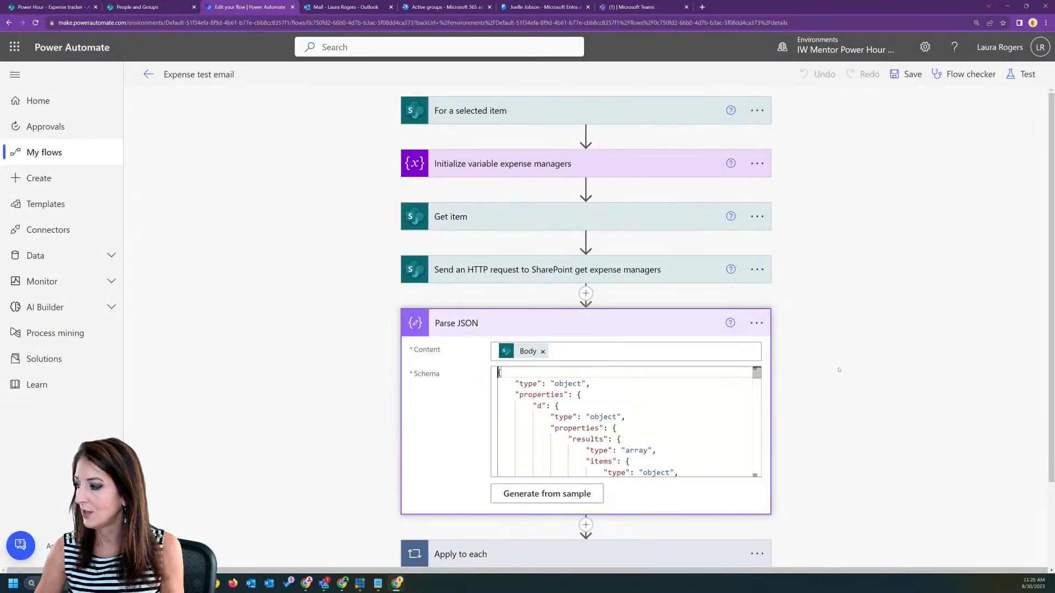
# - Save the edited flow and switch to the Expense tracker list in SharePoint
pyautogui.click(906, 74)
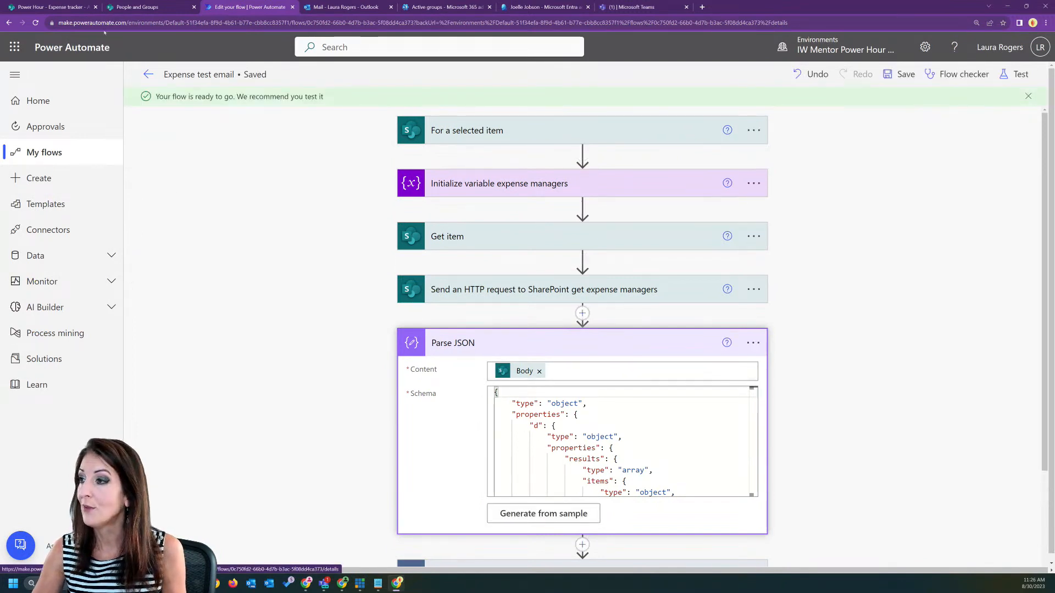
pyautogui.click(55, 7)
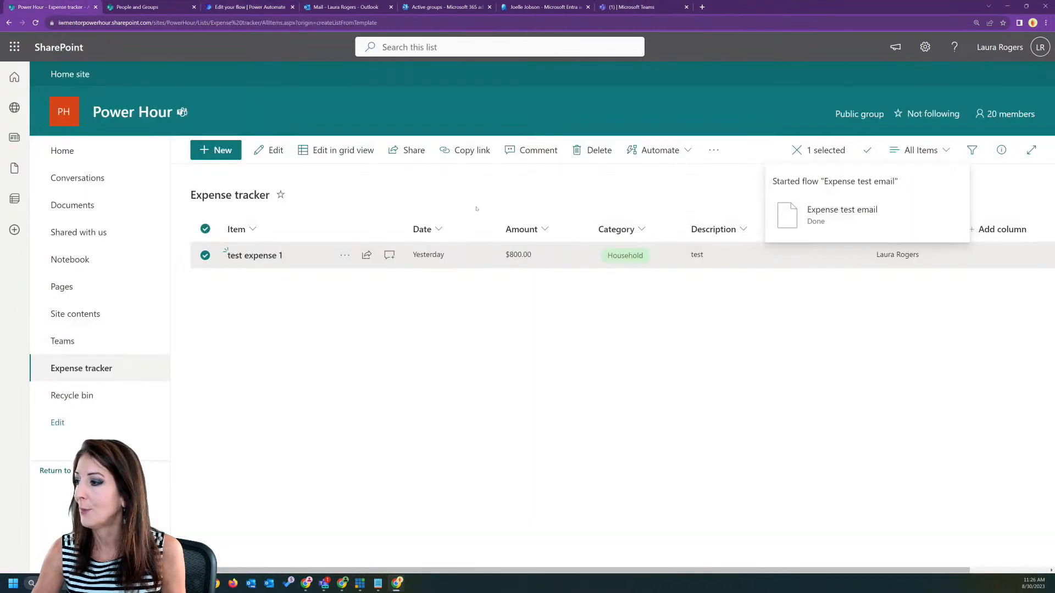
# - Try to run the Expense test email flow on "test expense 1" from the Expense tracker list
pyautogui.rightClick(548, 255)
pyautogui.moveTo(633, 467)
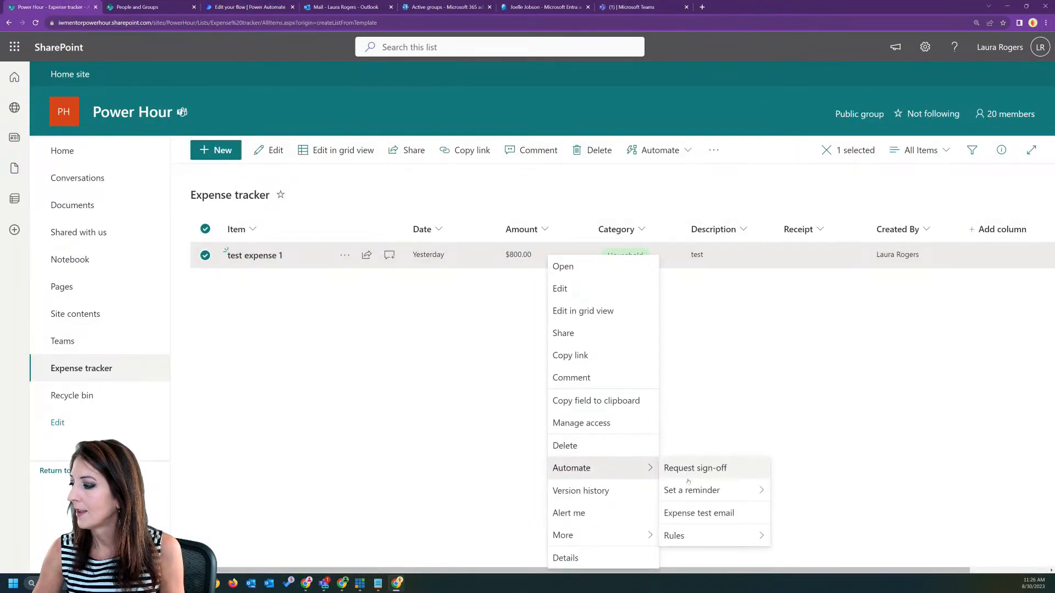
pyautogui.click(697, 512)
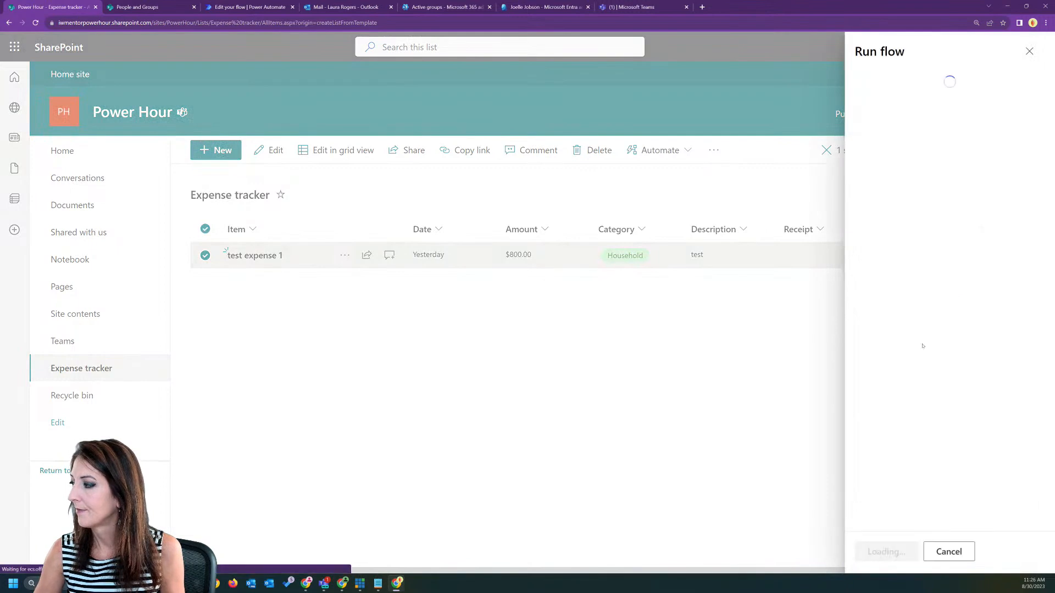
pyautogui.click(897, 549)
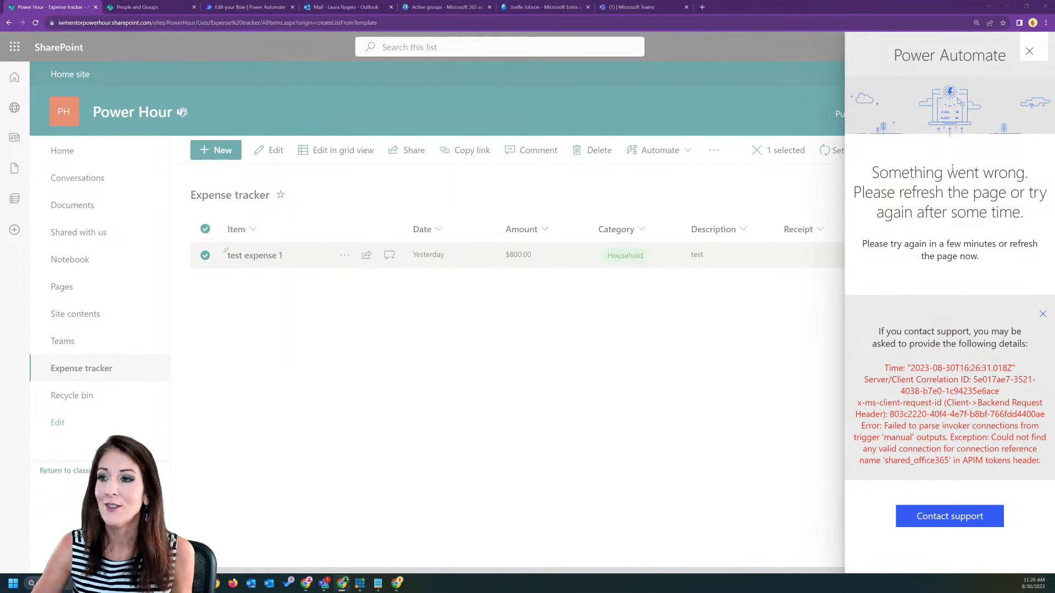
pyautogui.click(1029, 51)
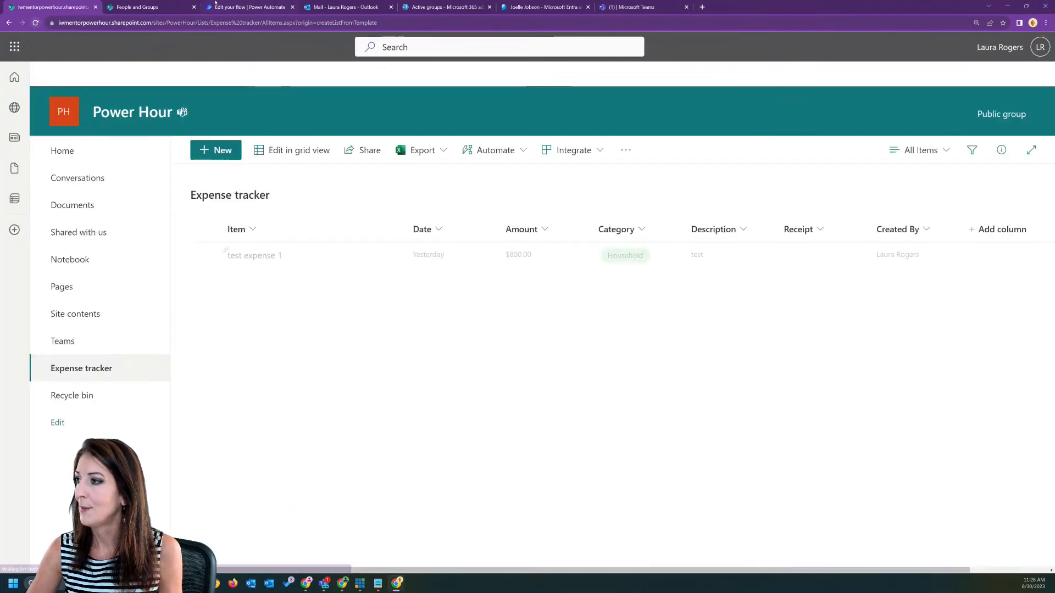
# - Switch to Power Automate, open the most recent failed run of Expense test email, and resubmit it
pyautogui.click(250, 6)
pyautogui.click(148, 74)
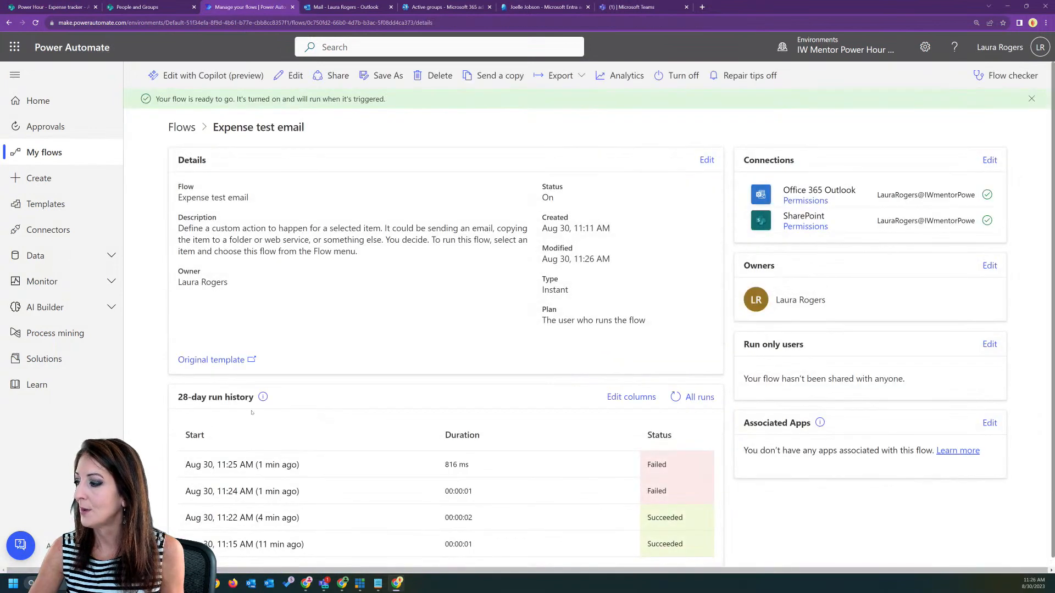
pyautogui.click(235, 465)
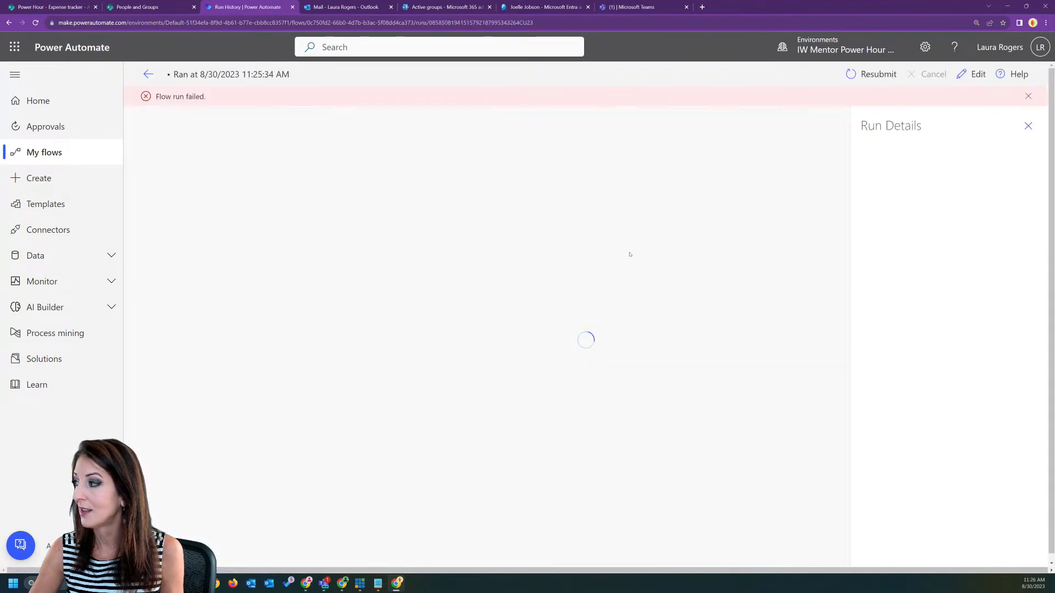
pyautogui.click(874, 74)
pyautogui.click(567, 71)
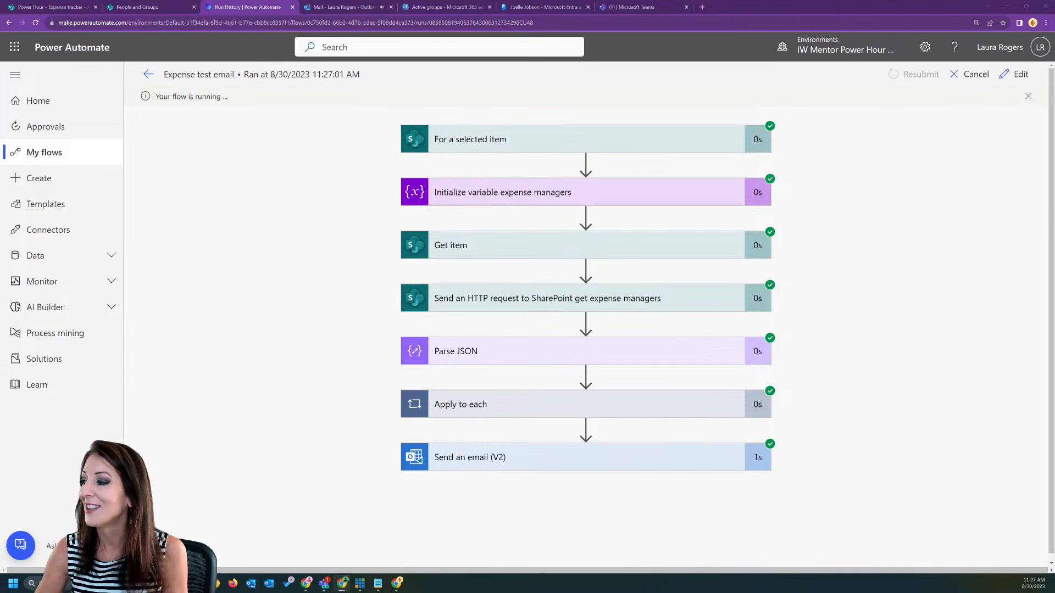
# - Examine the run's Send an email (V2) inputs and the value appended in each Apply to each iteration
pyautogui.click(483, 457)
pyautogui.scroll(-3, 529, 383)
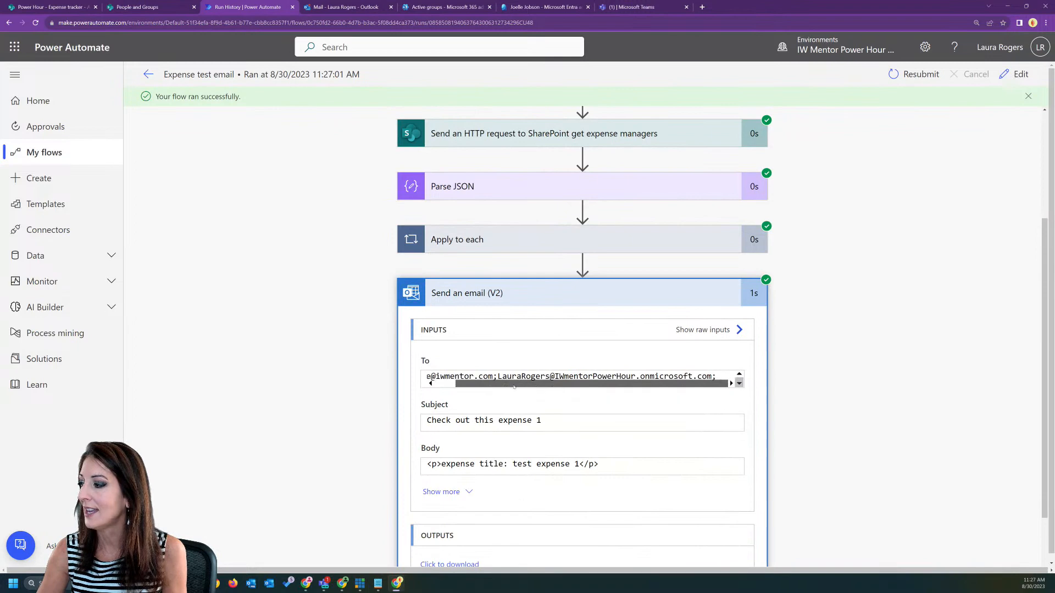
pyautogui.click(532, 240)
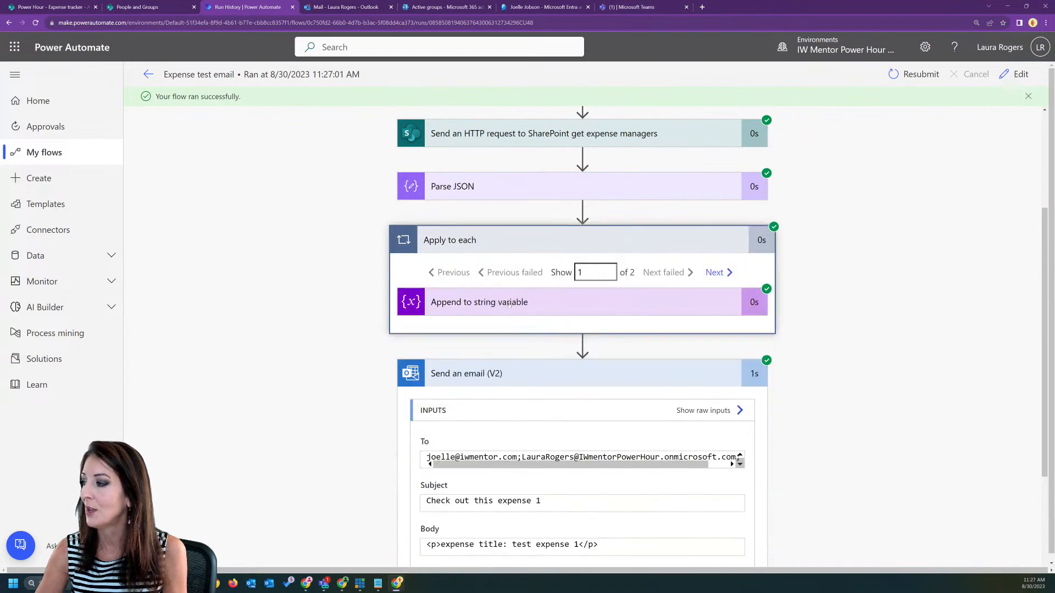
pyautogui.click(509, 303)
pyautogui.scroll(-2, 475, 278)
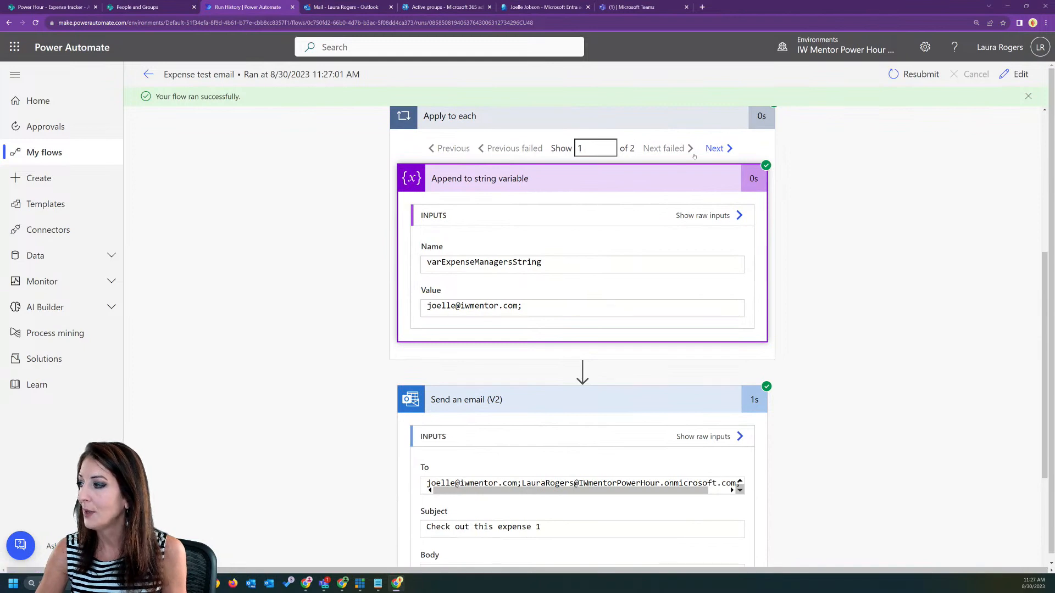
pyautogui.click(715, 148)
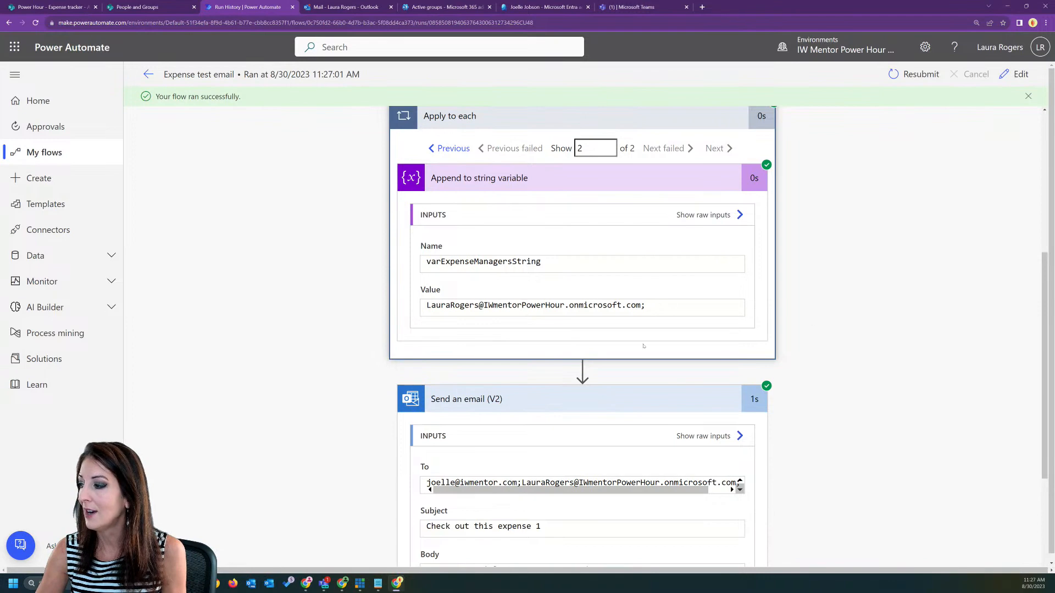
# - Check the separator between the addresses in the email's To value and view the delivered message in Outlook
pyautogui.scroll(-2, 644, 346)
pyautogui.moveTo(543, 366)
pyautogui.mouseDown()
pyautogui.moveTo(555, 368)
pyautogui.moveTo(535, 368)
pyautogui.mouseUp()
pyautogui.click(518, 359)
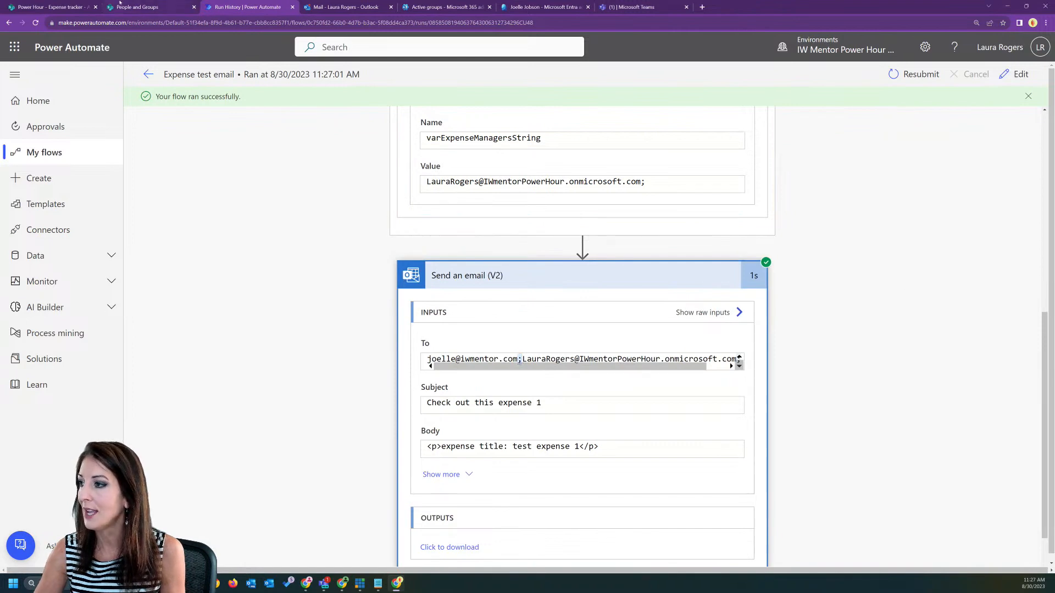
pyautogui.click(340, 7)
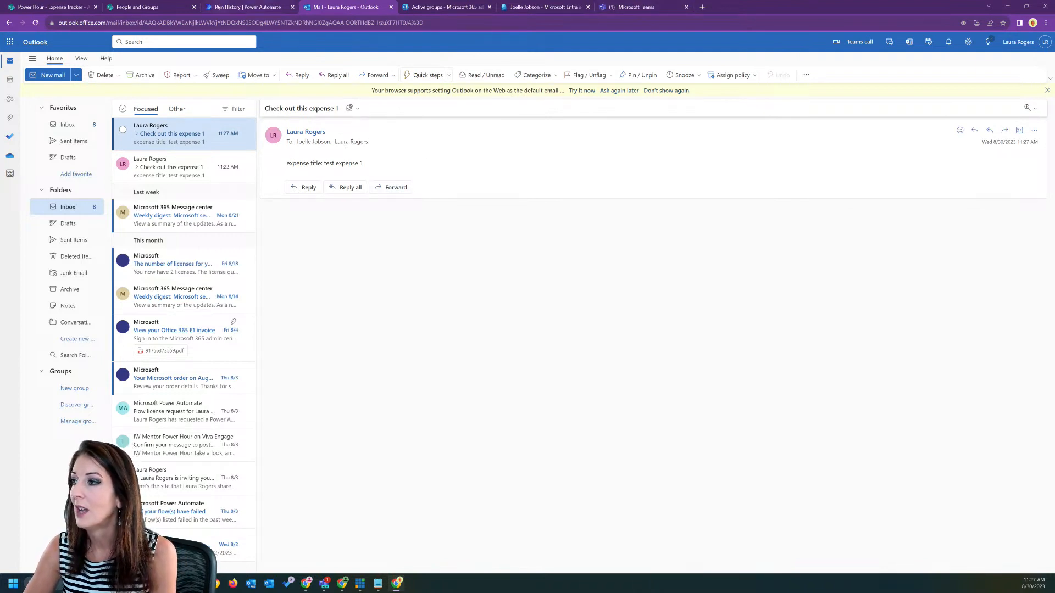
pyautogui.click(268, 7)
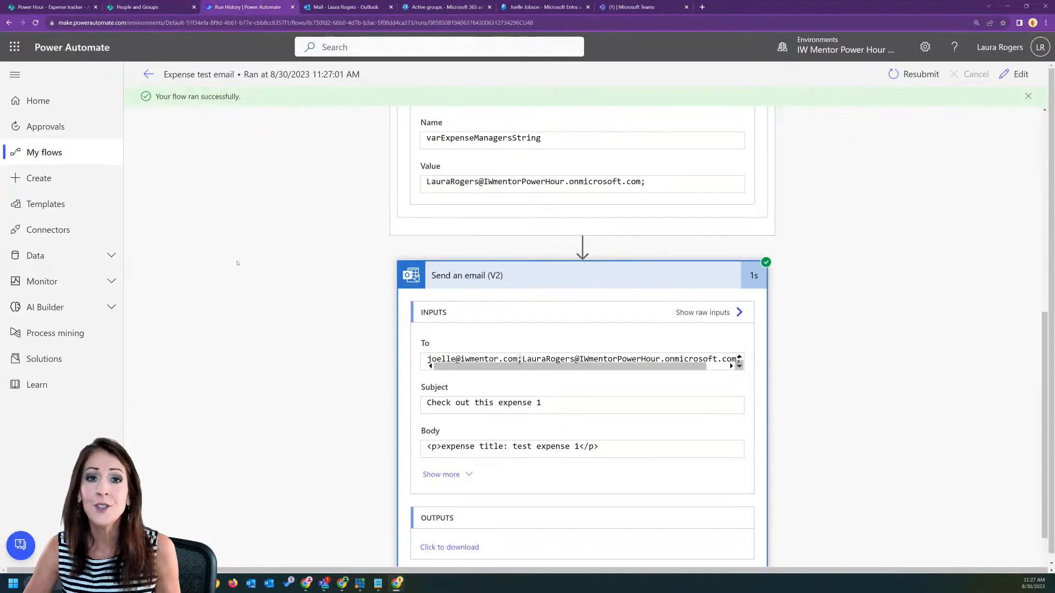
# - Save a copy of the Expense test email flow under the name "Expense approval"
pyautogui.click(148, 75)
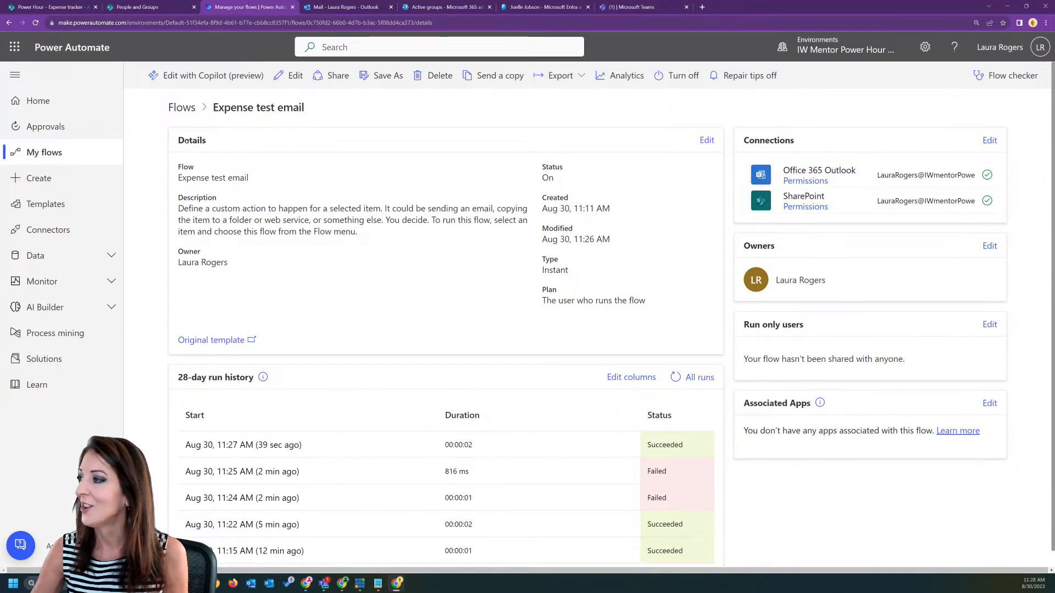
pyautogui.click(383, 77)
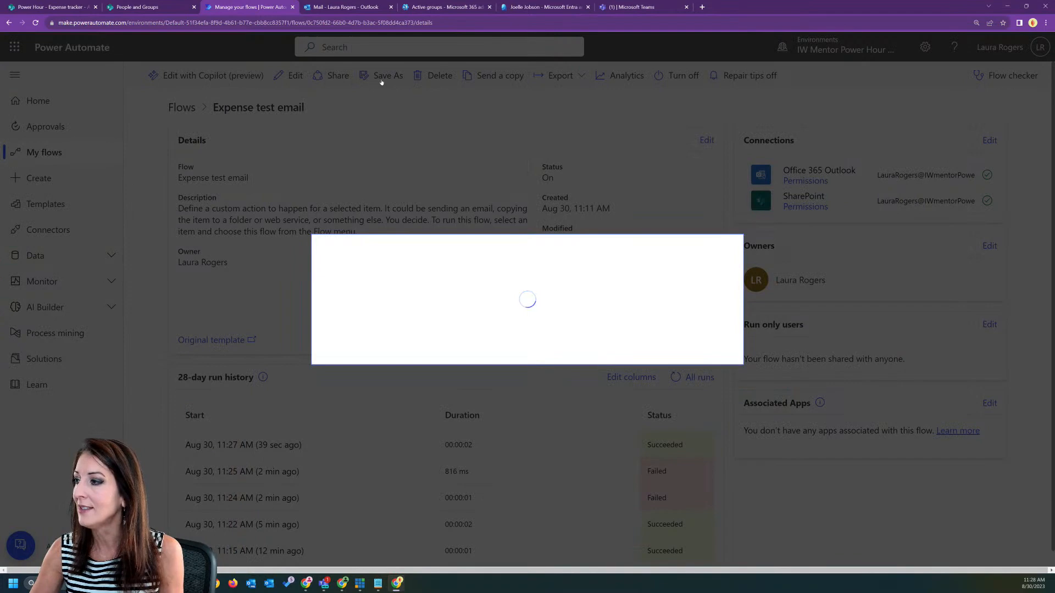
pyautogui.moveTo(375, 338); pyautogui.dragTo(481, 337)
pyautogui.press('BackSpace')
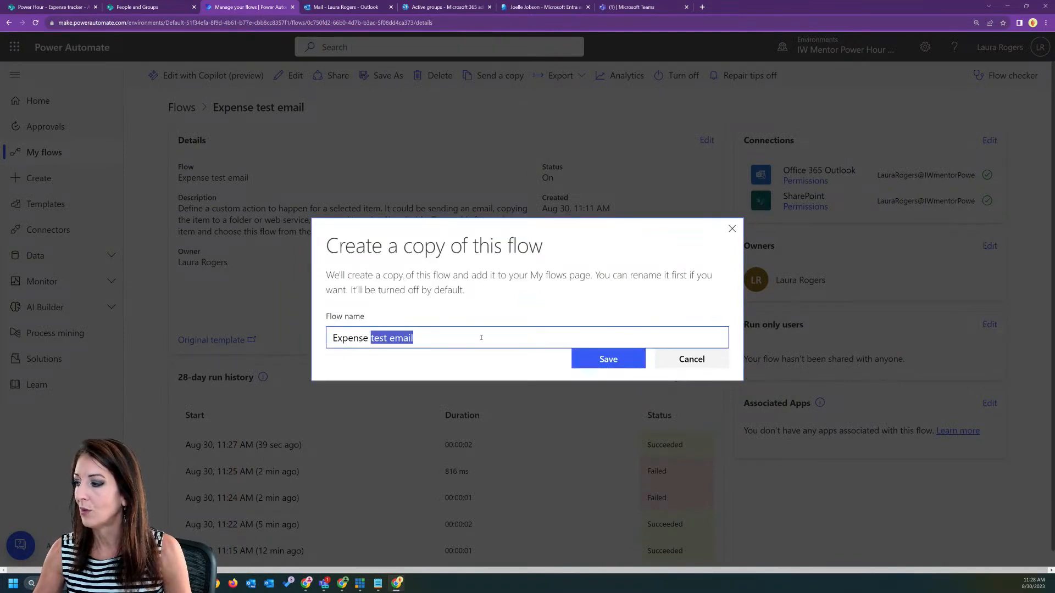
pyautogui.write('approval')
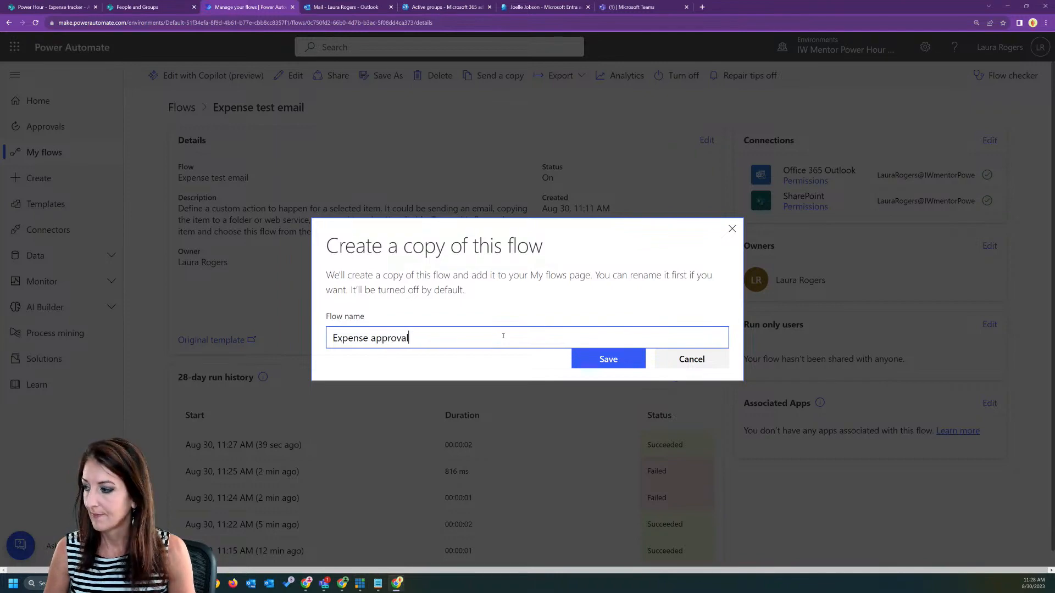
pyautogui.click(607, 359)
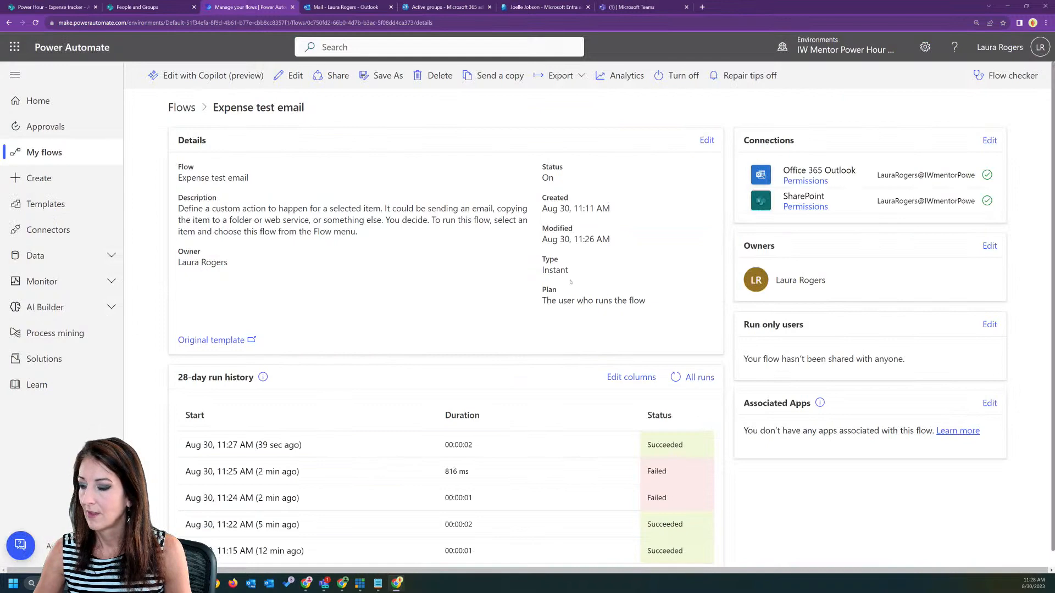
# - Go to the list of cloud flows and turn on the Expense approval flow
pyautogui.click(182, 107)
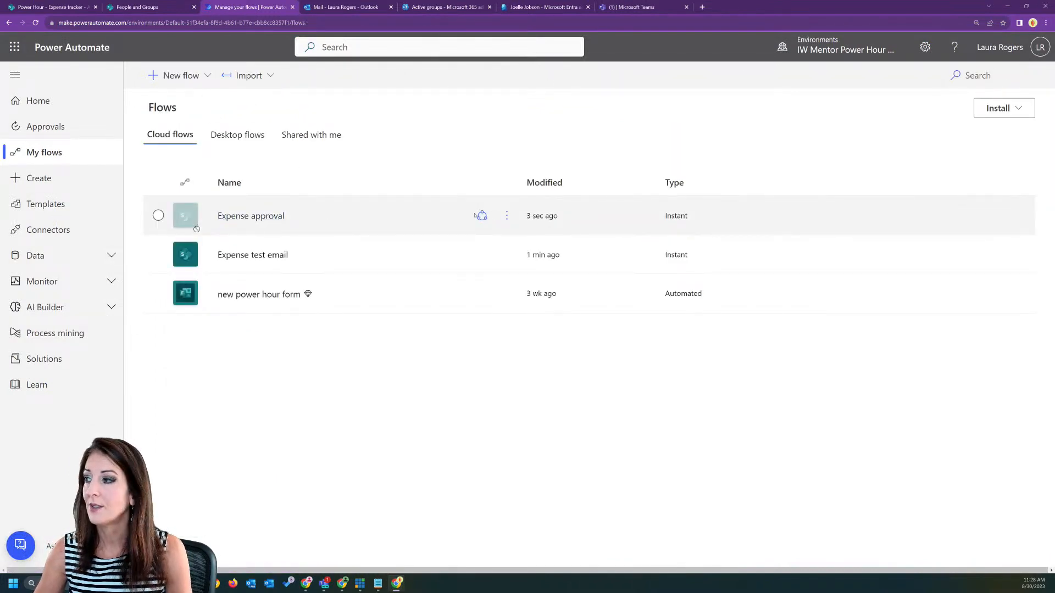
pyautogui.click(506, 215)
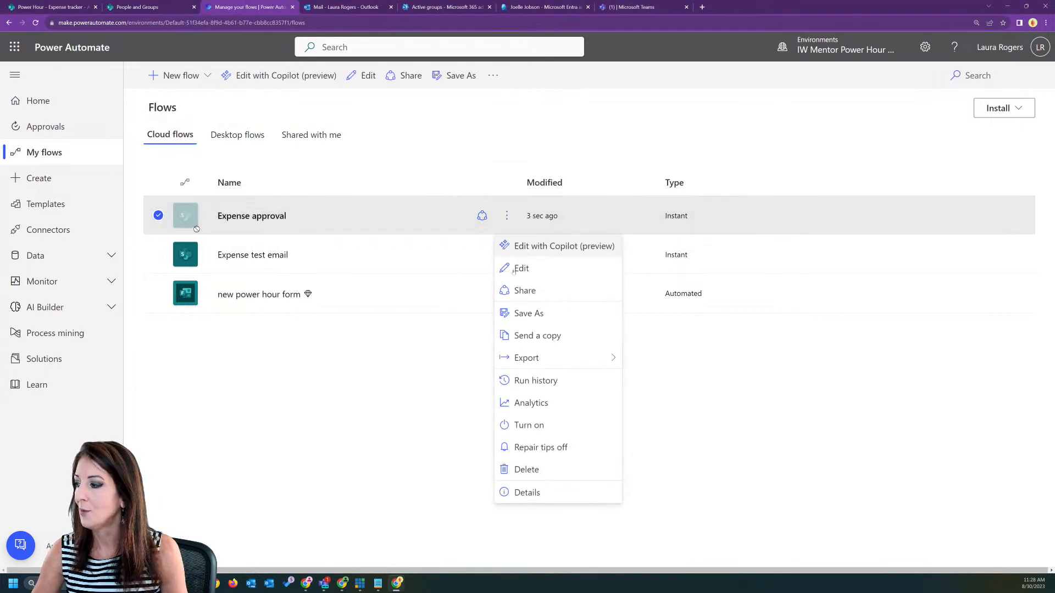
pyautogui.click(562, 429)
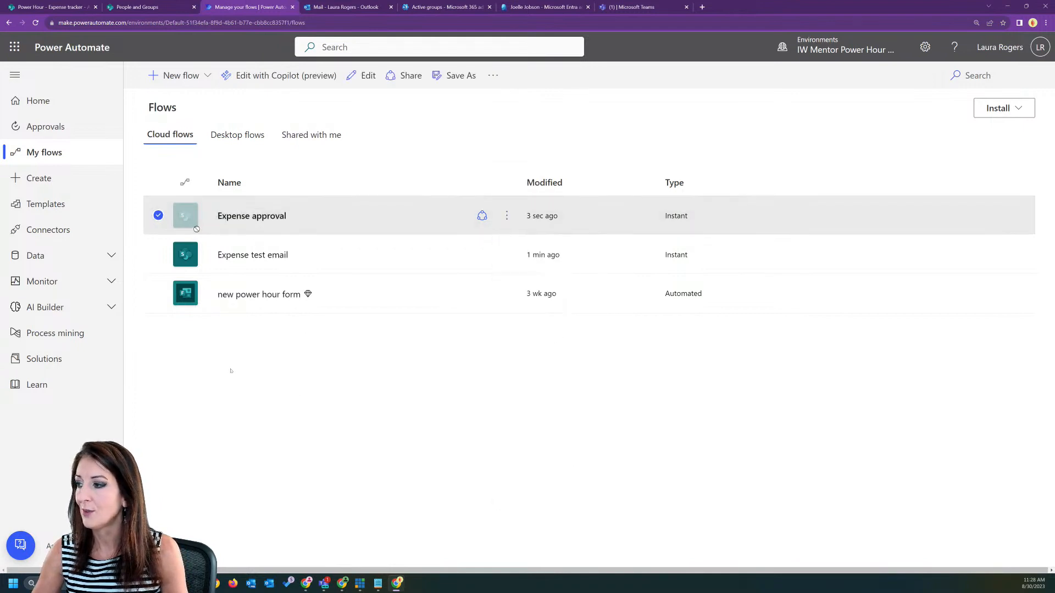
# - Open the Expense approval flow for editing and check the approvers group's name in SharePoint People and Groups
pyautogui.click(507, 215)
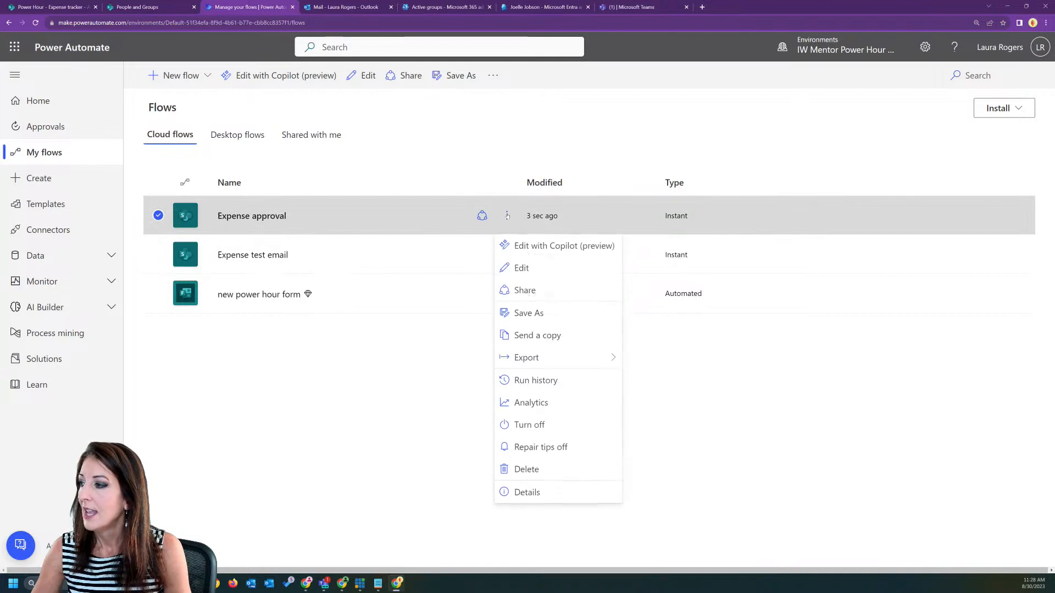
pyautogui.click(528, 267)
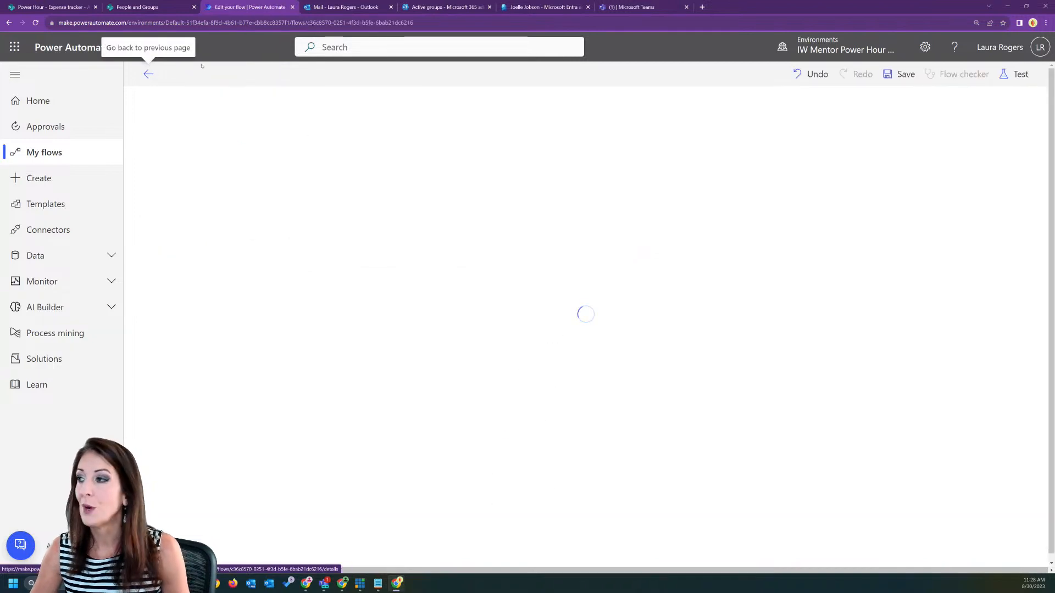
pyautogui.click(107, 7)
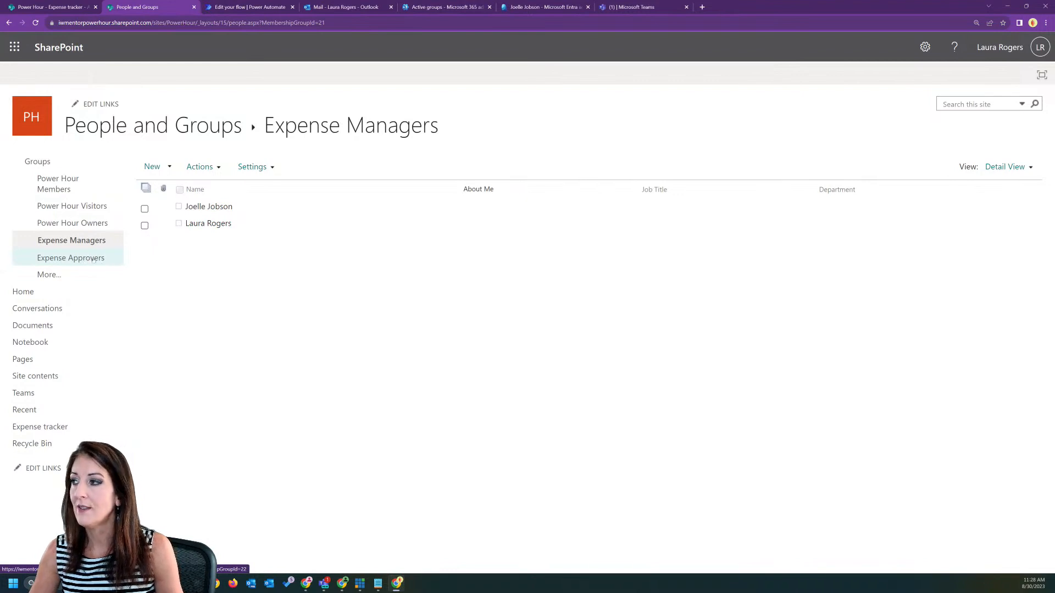
pyautogui.click(247, 7)
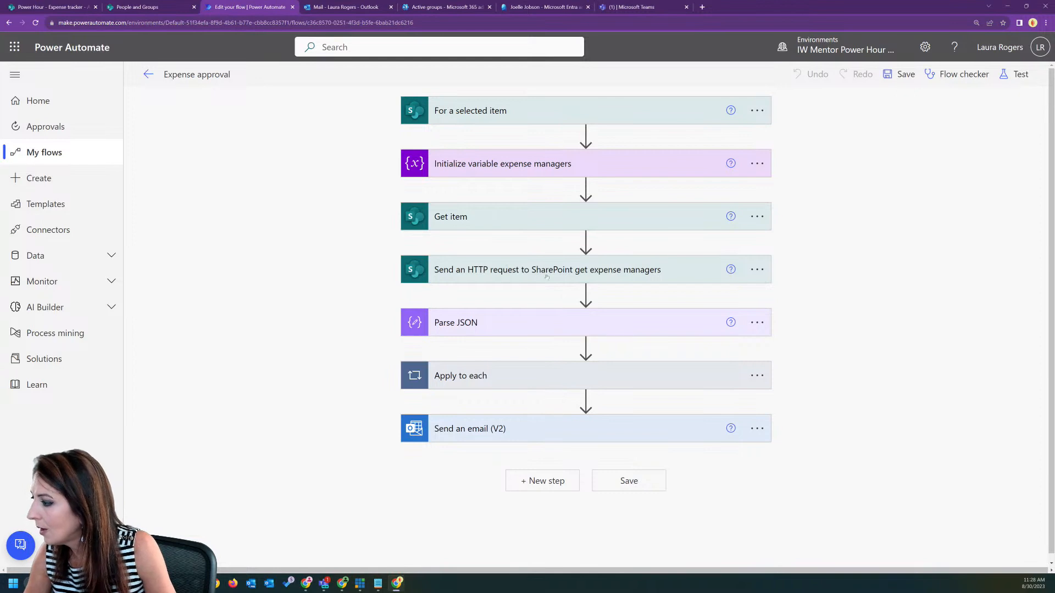
# - Change the group name in the SharePoint HTTP request's Uri to "Expense Approvers"
pyautogui.click(507, 271)
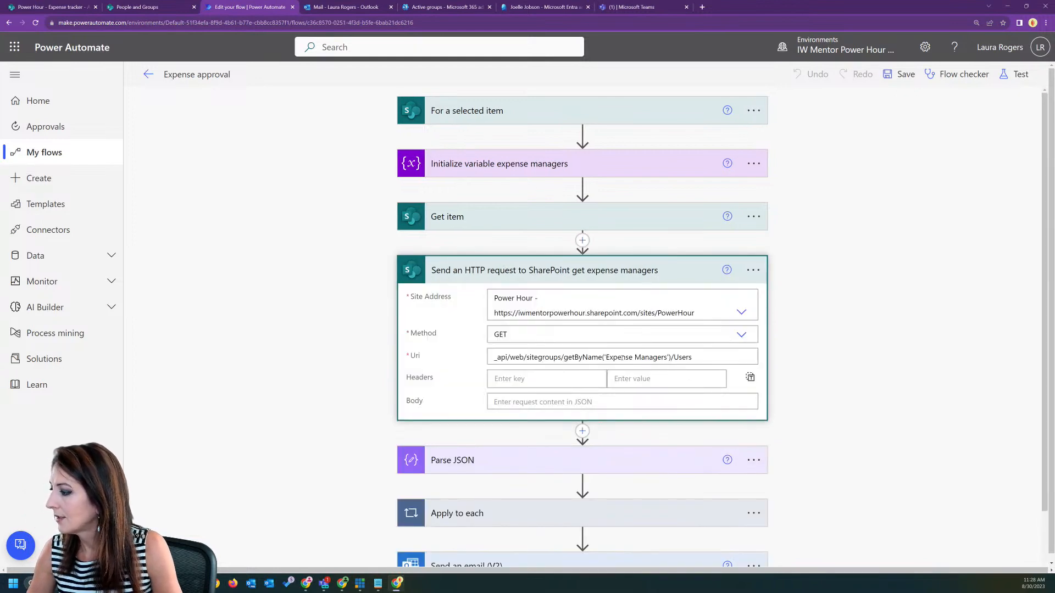
pyautogui.doubleClick(642, 357)
pyautogui.write('Appr')
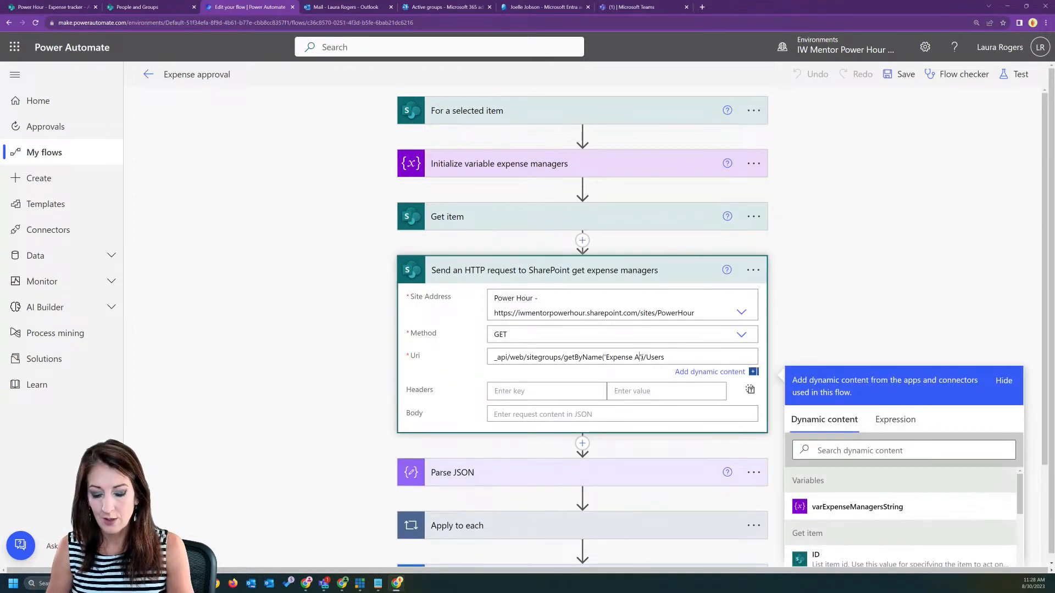
pyautogui.write('overs')
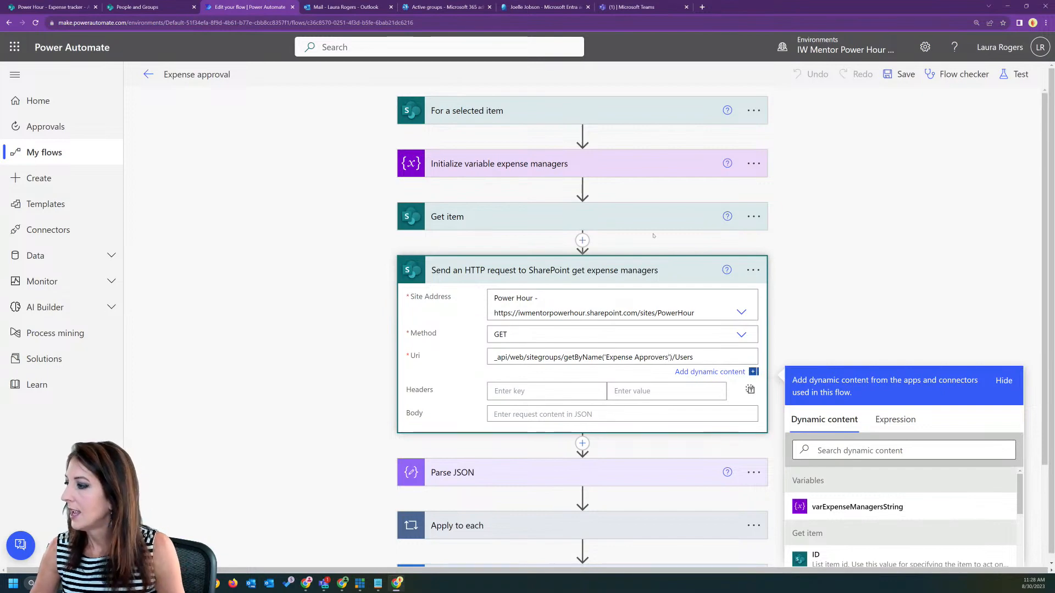
# - Rename the HTTP request action as "Send an HTTP request to SharePoint get expense approvers"
pyautogui.click(752, 270)
pyautogui.click(813, 291)
pyautogui.click(611, 271)
pyautogui.doubleClick(634, 270)
pyautogui.write('approvers')
pyautogui.press('Return')
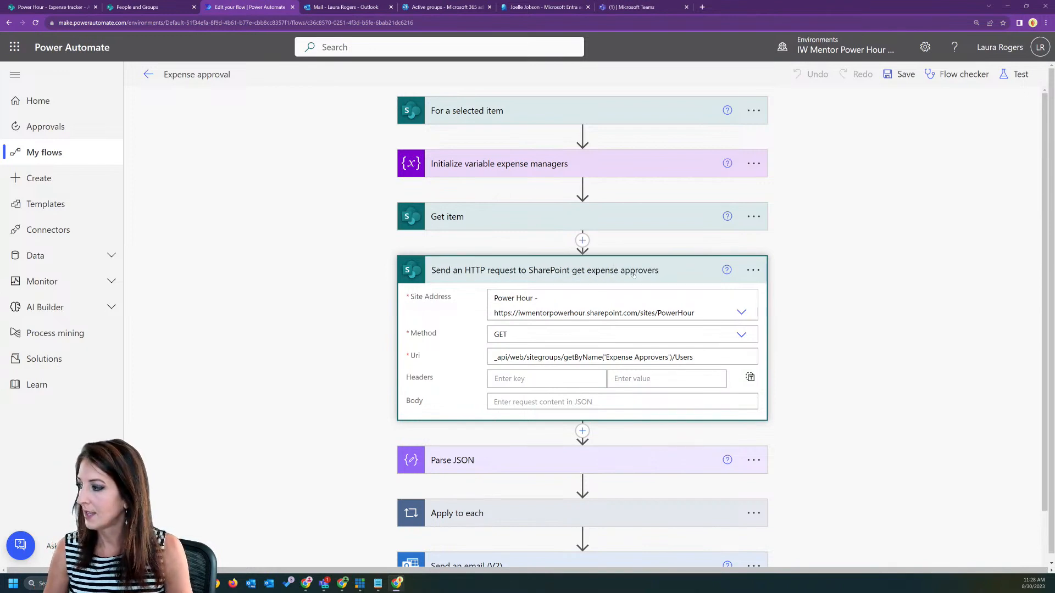
# - Review the Parse JSON content, the Apply to each input and the Append to string variable settings in the copied flow
pyautogui.scroll(-2, 325, 295)
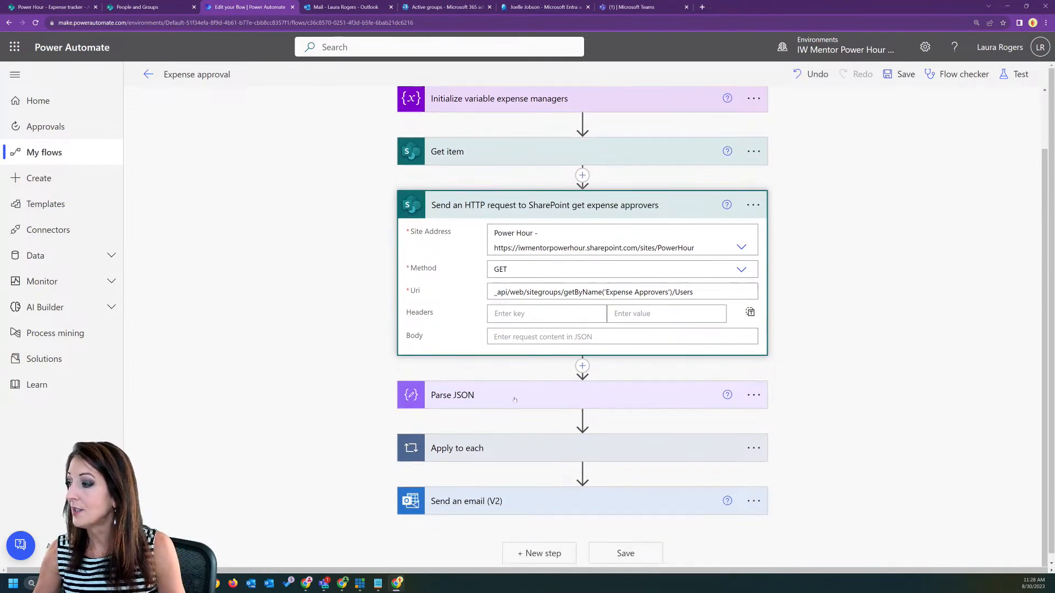
pyautogui.click(517, 397)
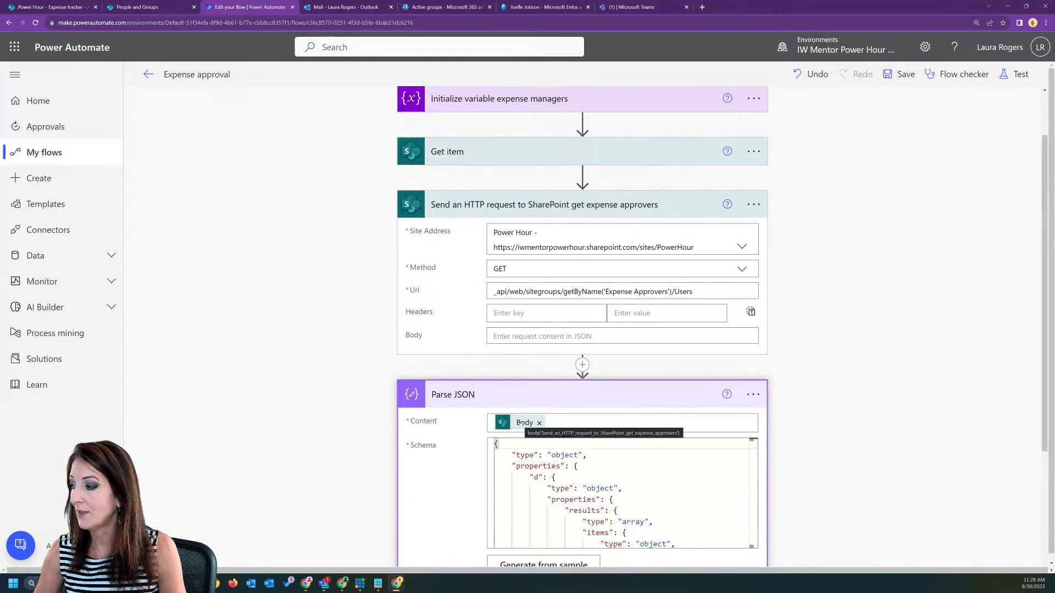
pyautogui.scroll(-3, 321, 352)
pyautogui.click(495, 448)
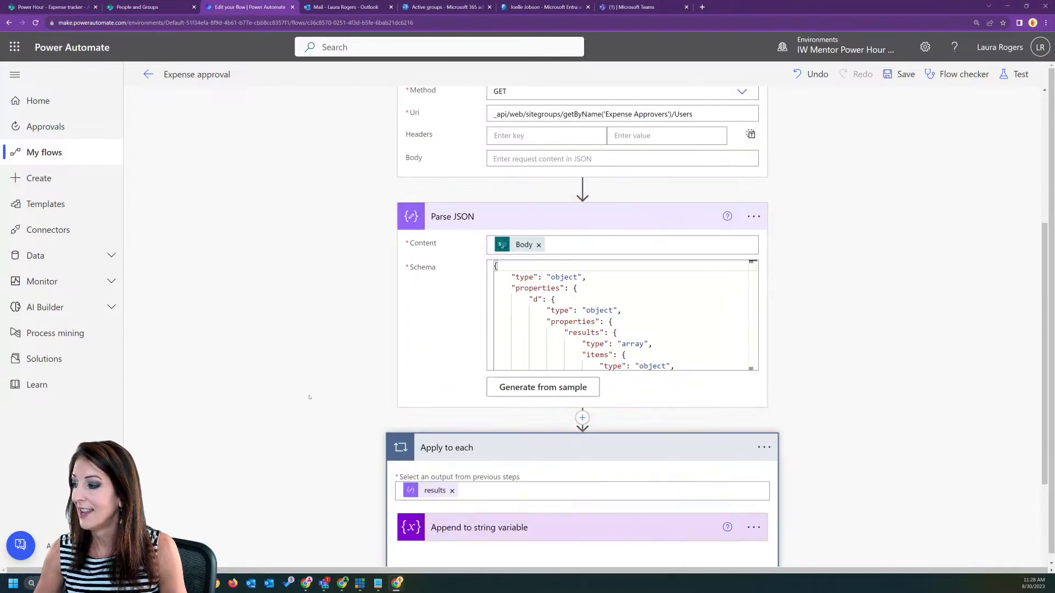
pyautogui.scroll(-3, 308, 397)
pyautogui.click(492, 377)
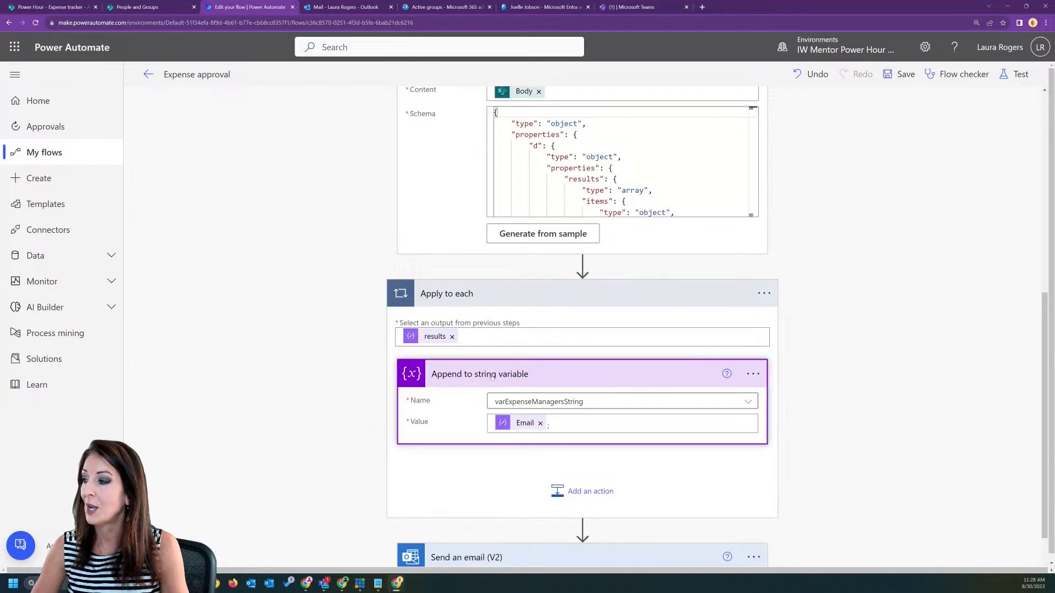
pyautogui.scroll(6, 326, 306)
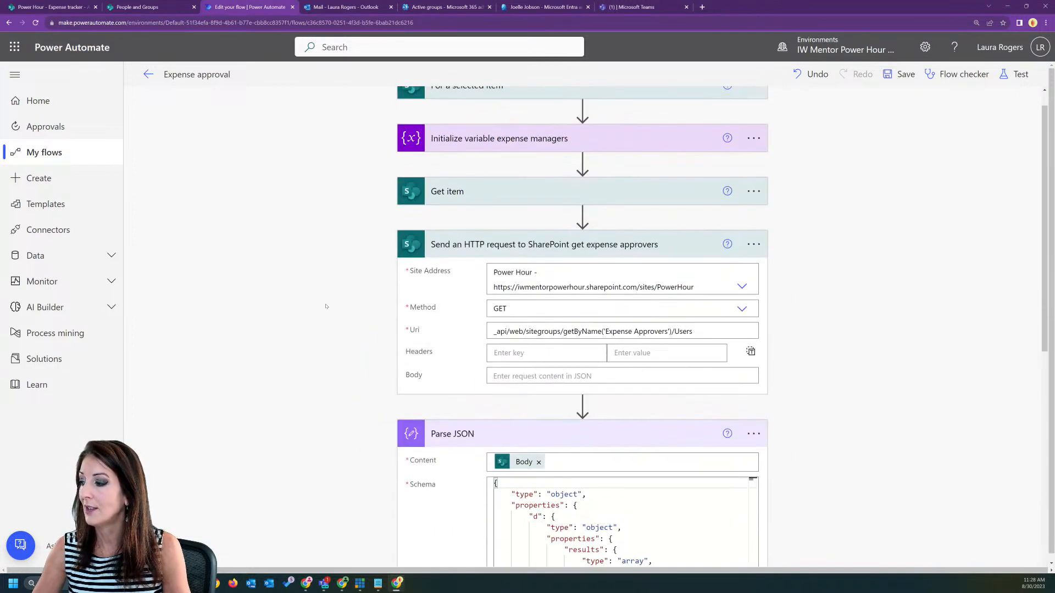
# - Delete the Send an email (V2) action from the end of the Expense approval flow
pyautogui.scroll(1, 326, 306)
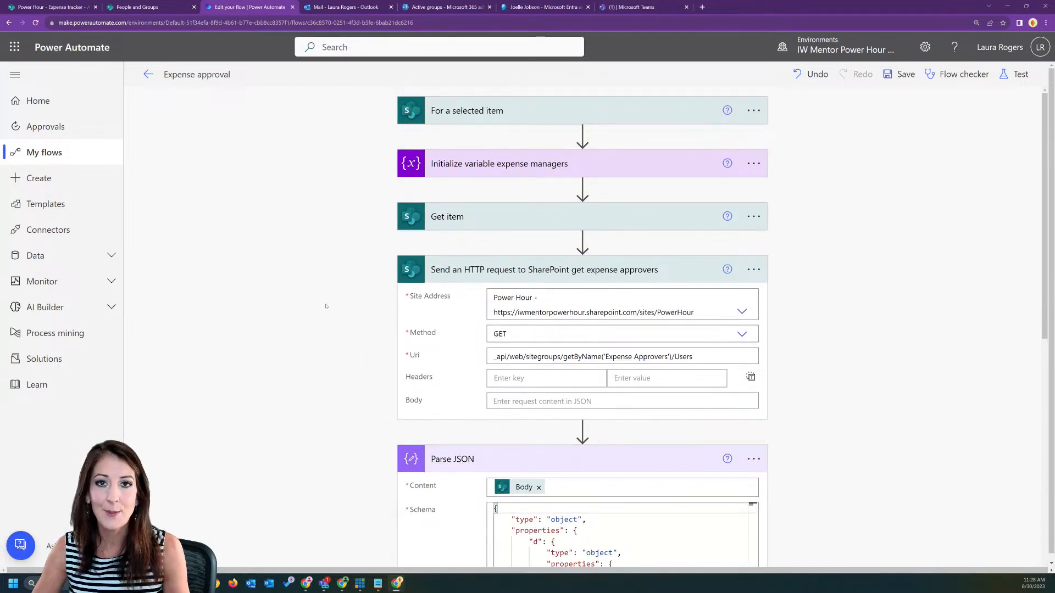
pyautogui.scroll(-8, 326, 306)
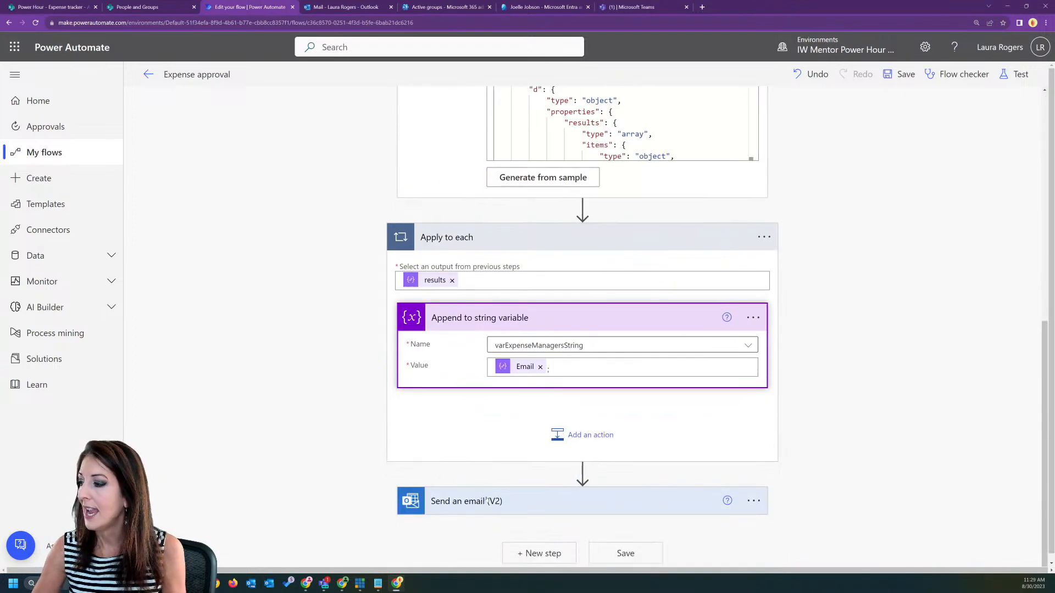
pyautogui.click(753, 500)
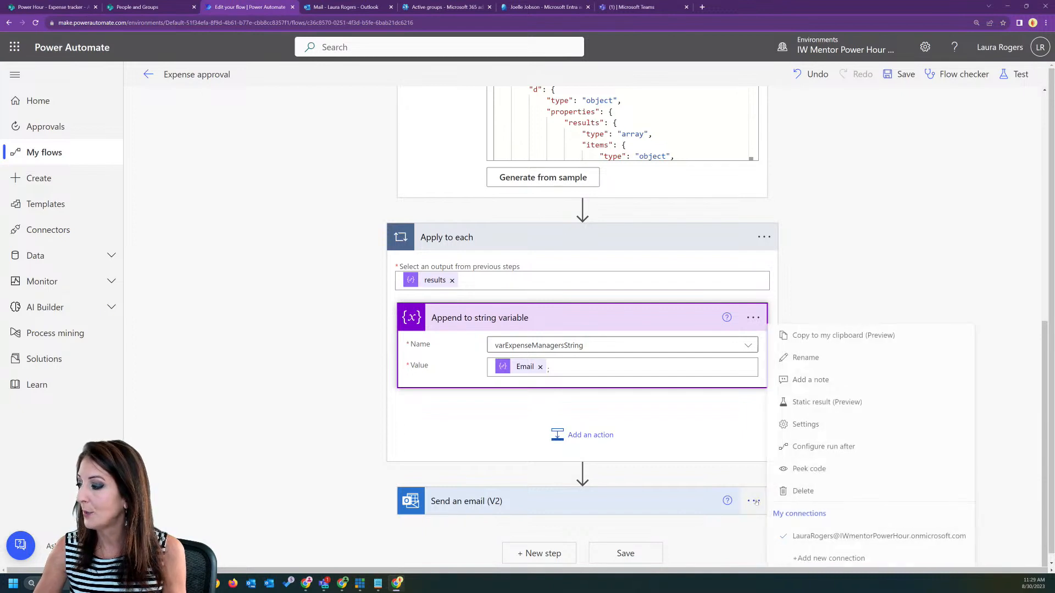
pyautogui.click(650, 463)
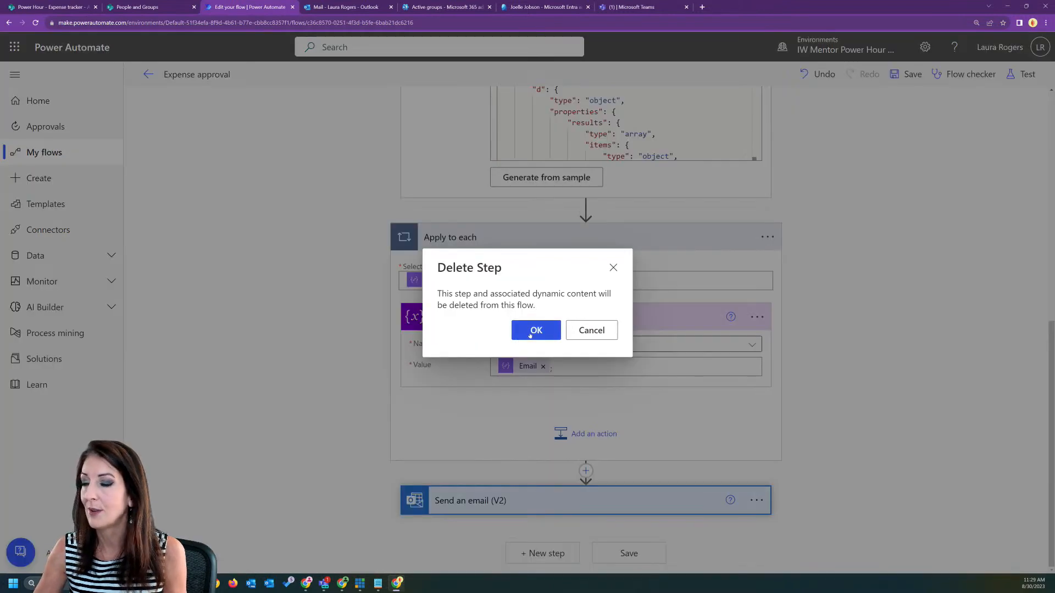
pyautogui.click(531, 330)
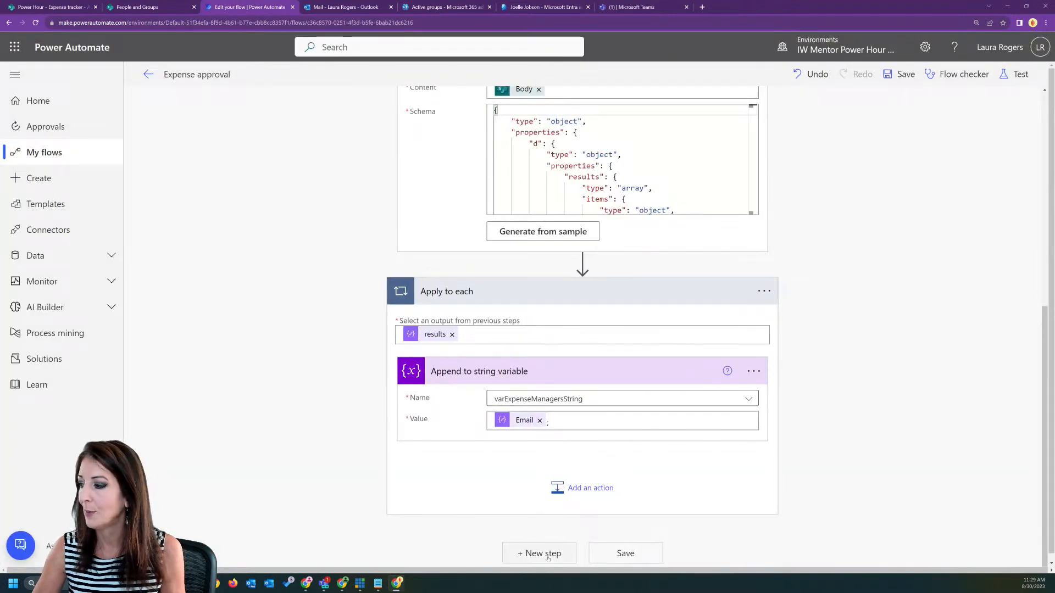
# - Add a Start and wait for an approval action at the flow's end with approval type Approve/Reject - First to respond
pyautogui.click(572, 547)
pyautogui.write('approval')
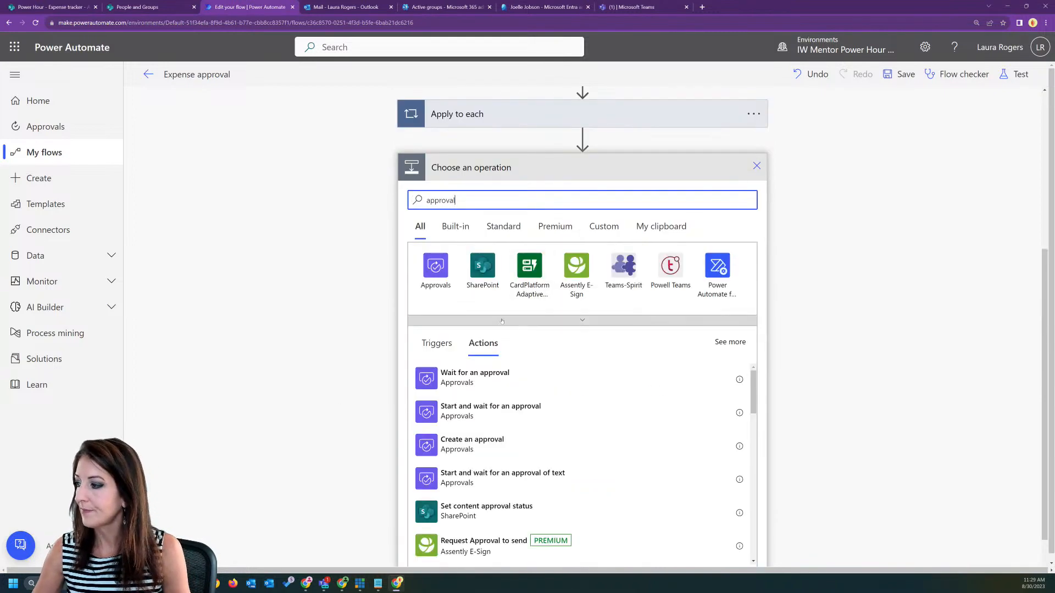
pyautogui.click(482, 412)
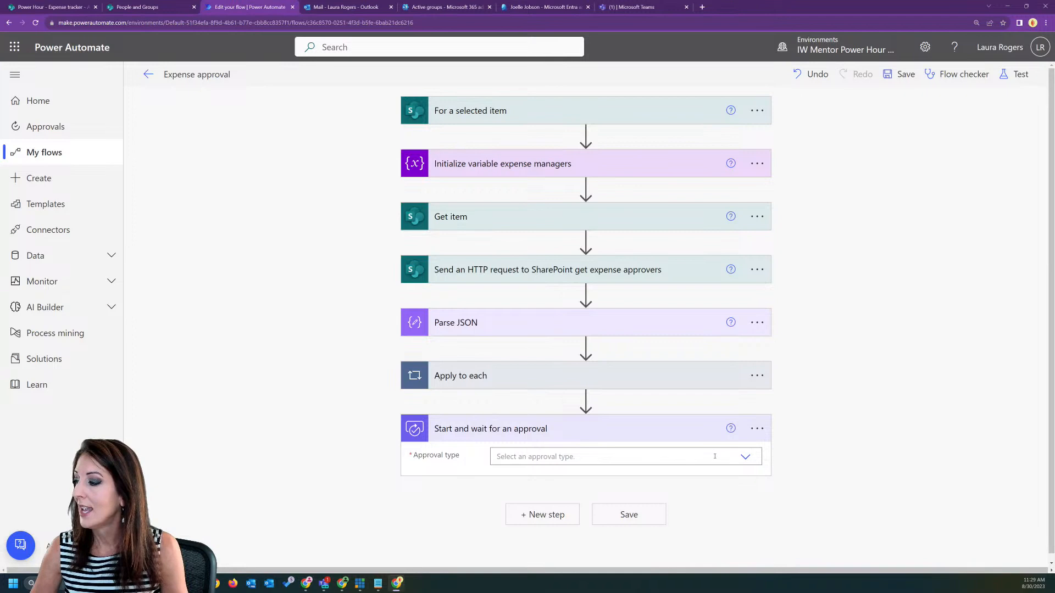
pyautogui.click(747, 458)
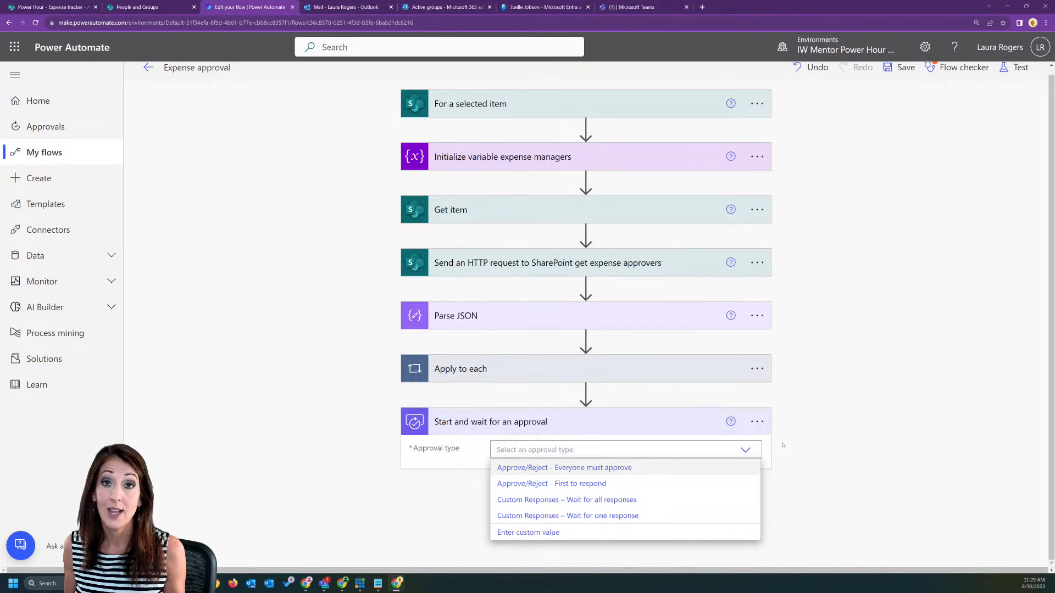
pyautogui.click(591, 486)
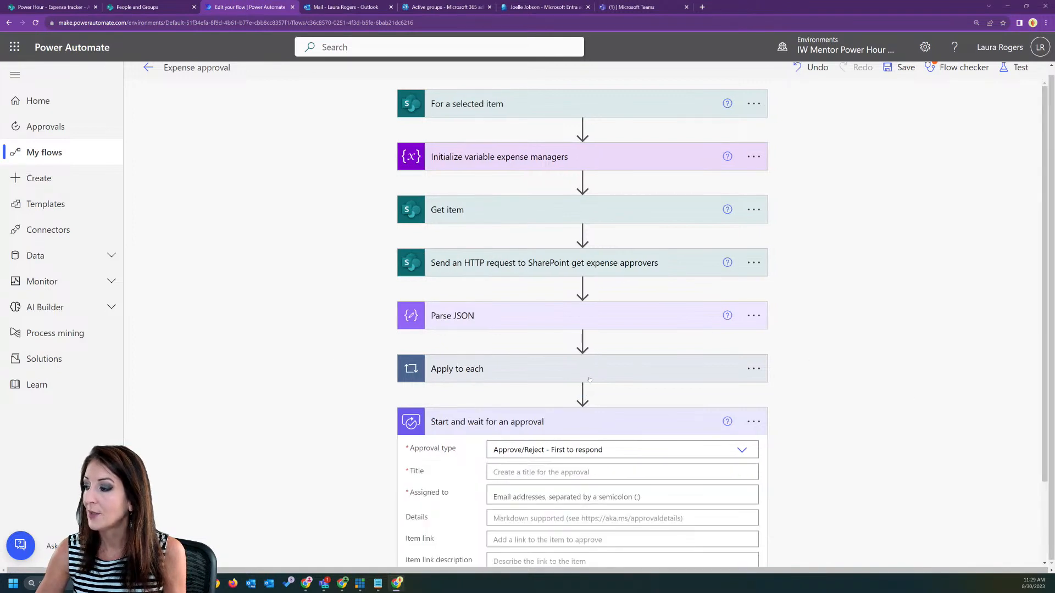
# - Assign the approval to the varExpenseManagersString variable and remove the extra semicolon after it
pyautogui.scroll(-2, 520, 373)
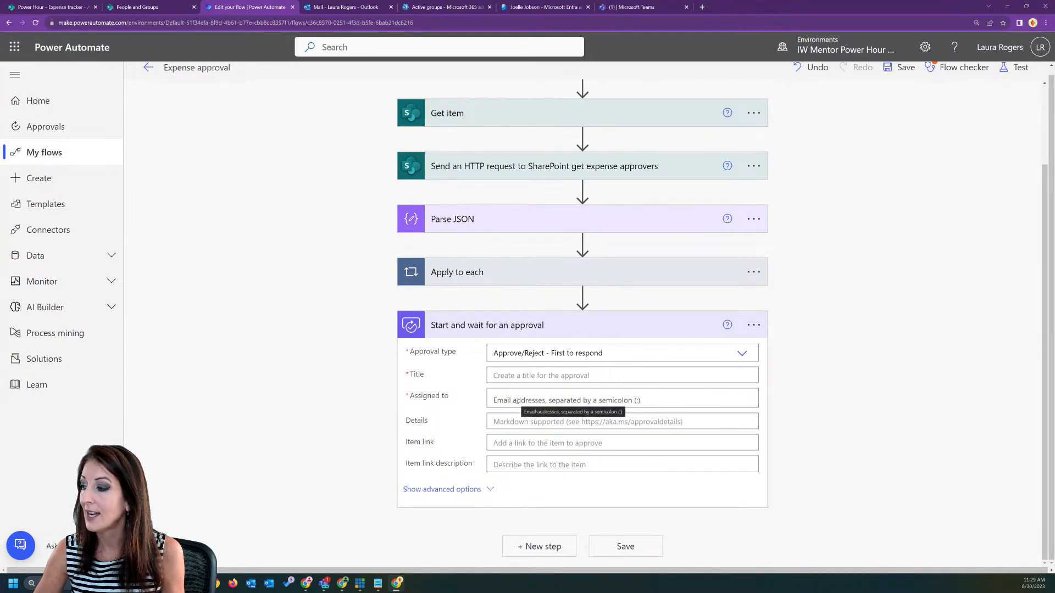
pyautogui.click(614, 397)
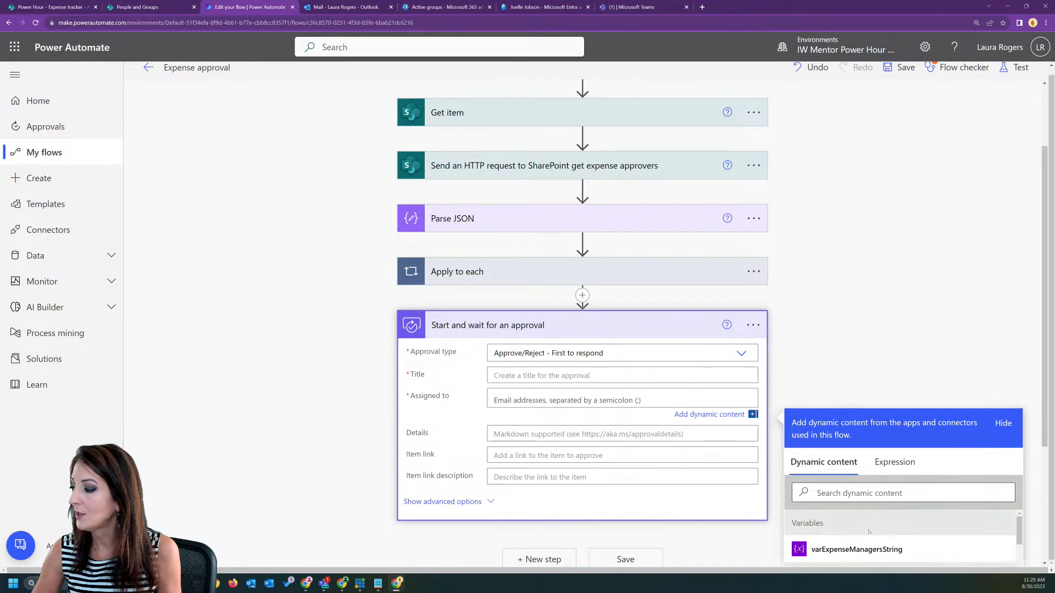
pyautogui.click(856, 549)
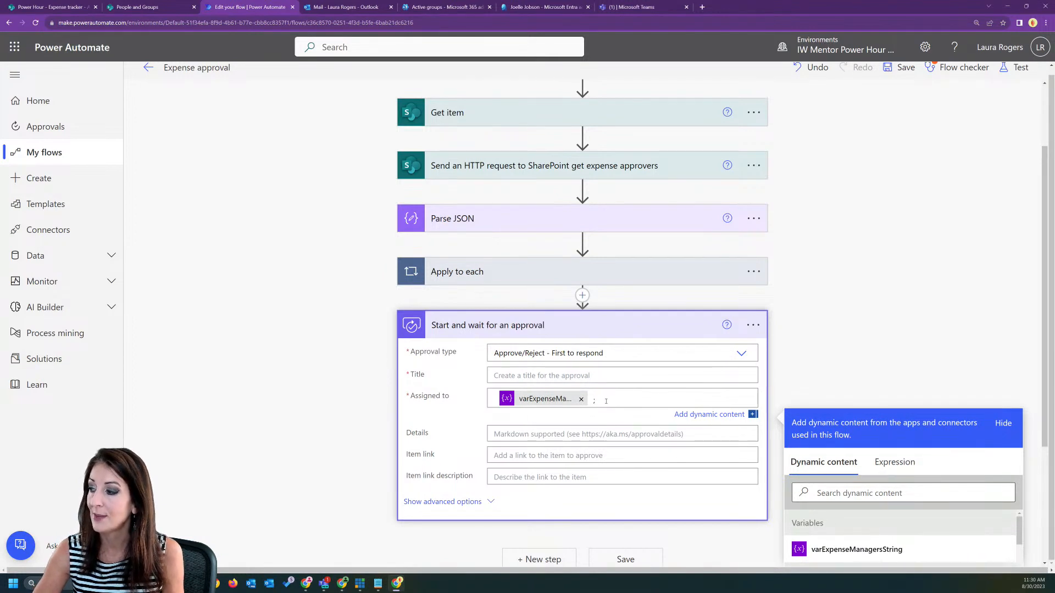
pyautogui.click(606, 401)
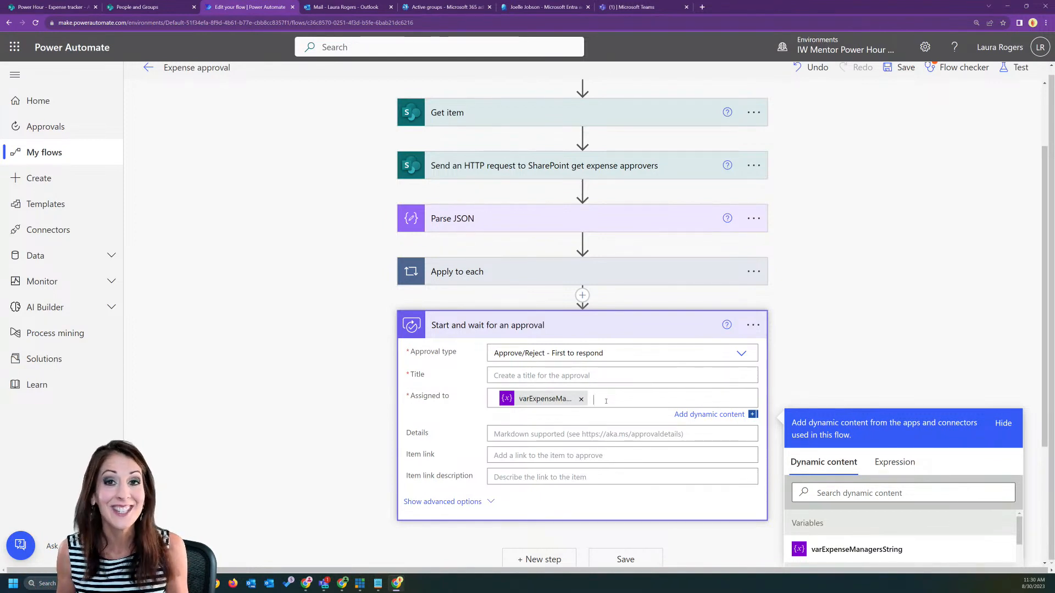
# - Set the approval title to "Approve expense" followed by the Date and Title values from Get item
pyautogui.click(561, 374)
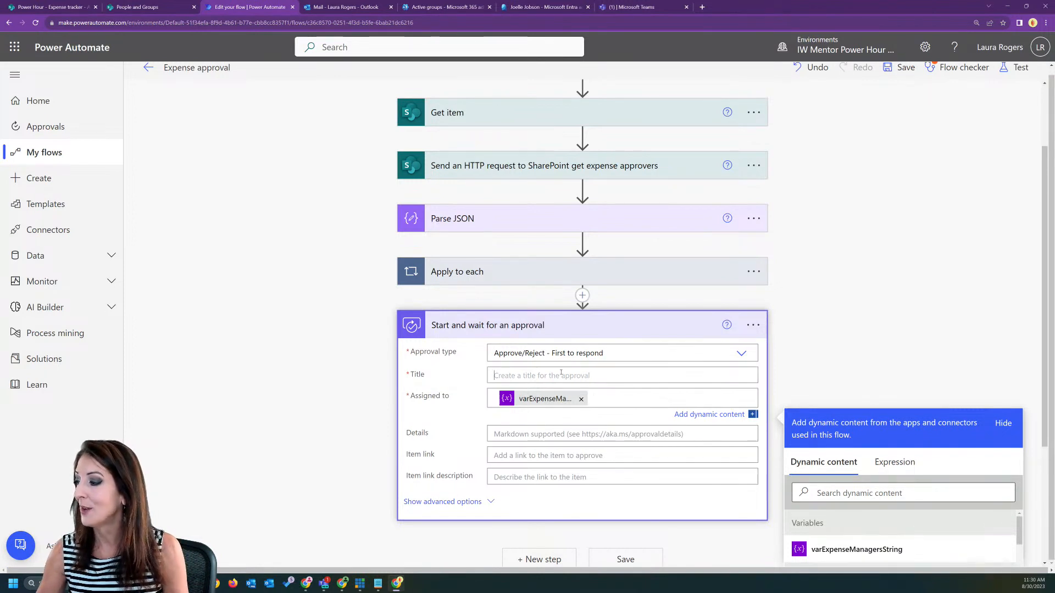
pyautogui.write('Approve expense')
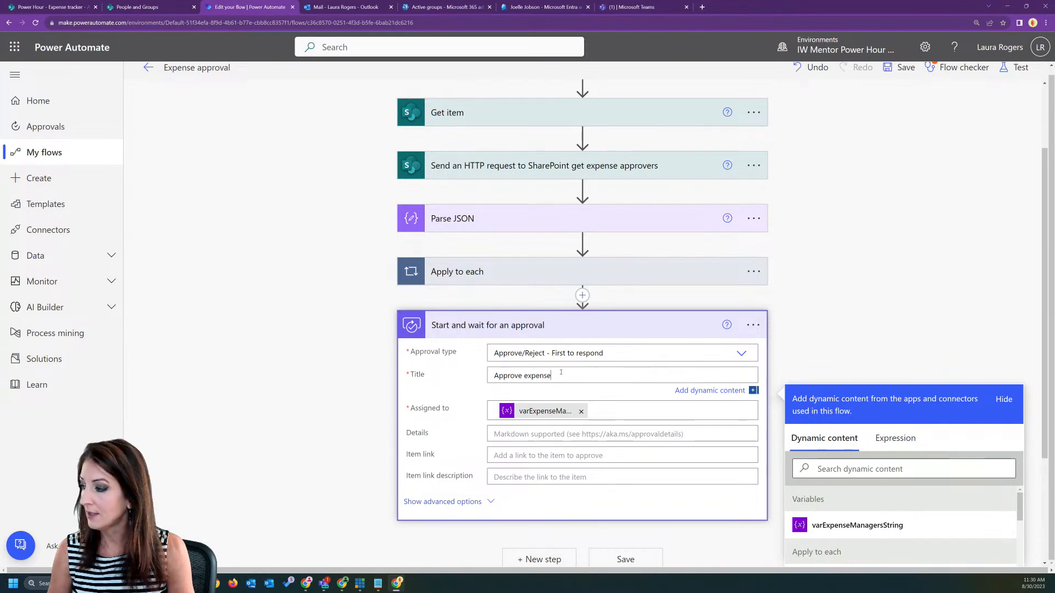
pyautogui.scroll(-10, 967, 501)
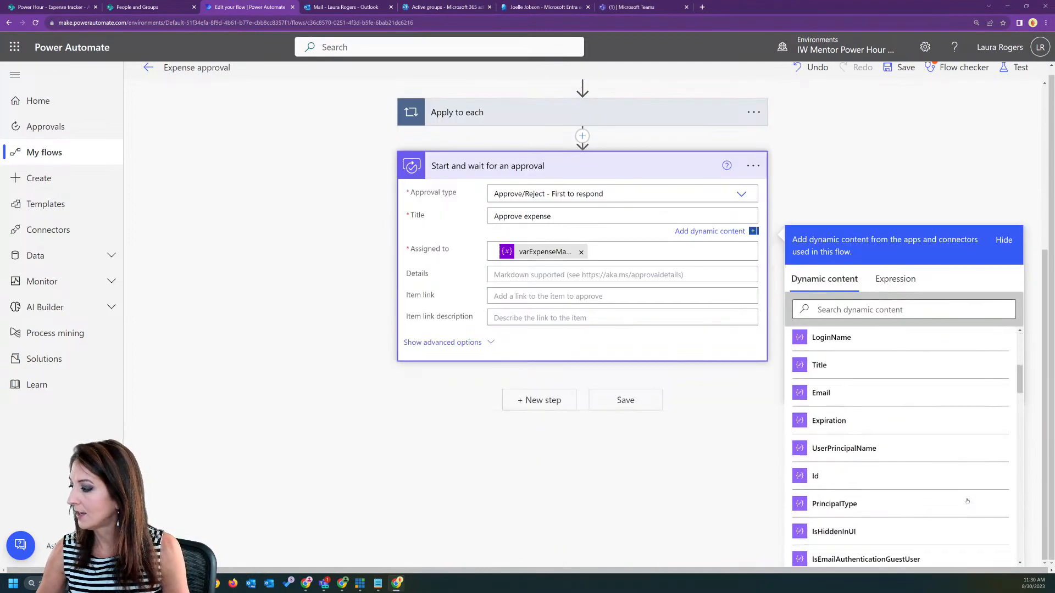
pyautogui.scroll(-5, 967, 501)
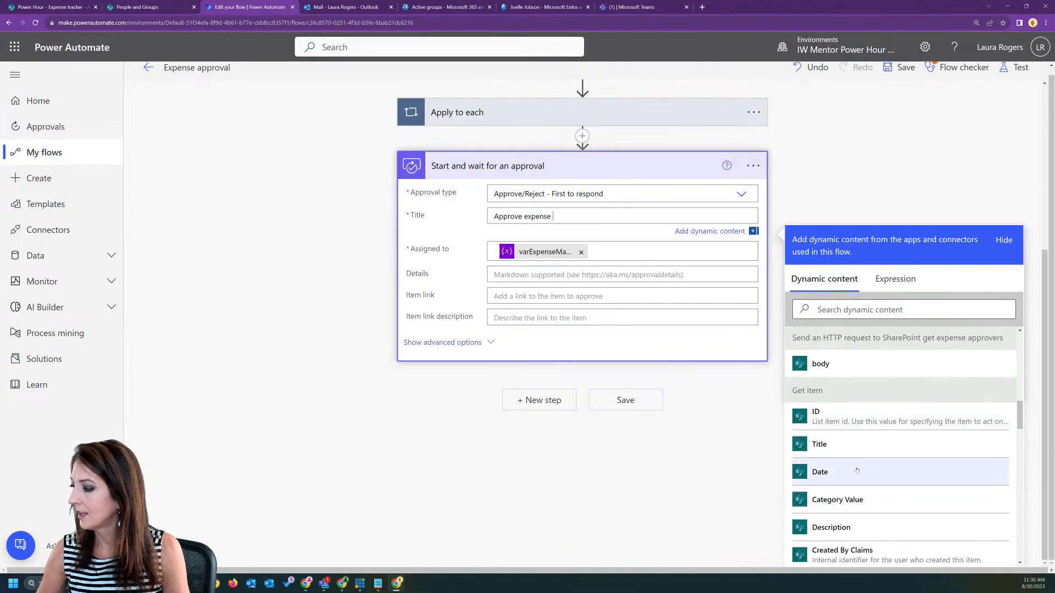
pyautogui.click(856, 470)
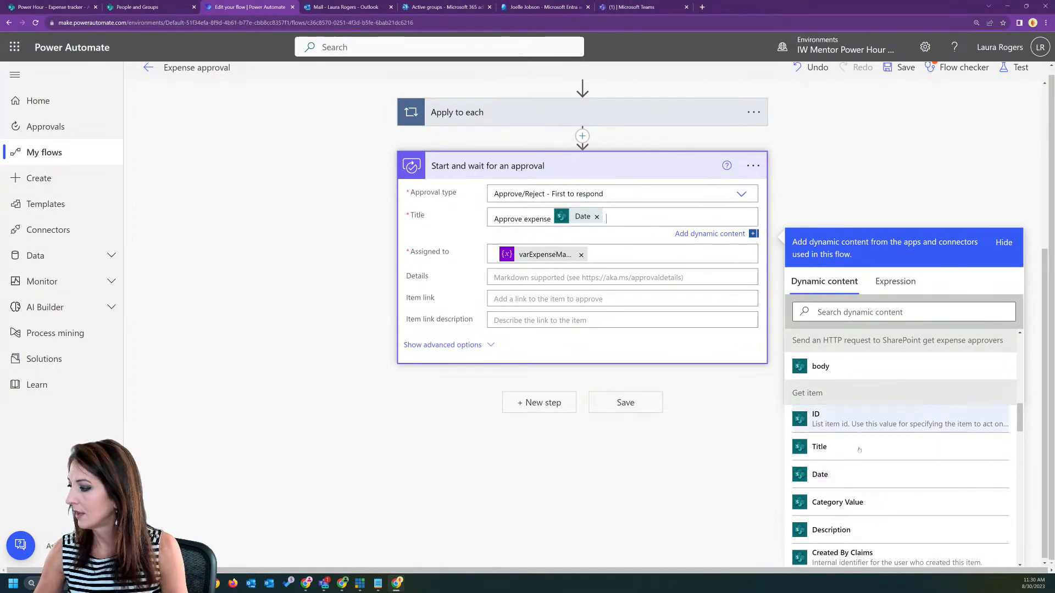
pyautogui.click(858, 448)
# - Enter "please check this out" as the approval details and use Link to item from Get item as the item link
pyautogui.click(550, 278)
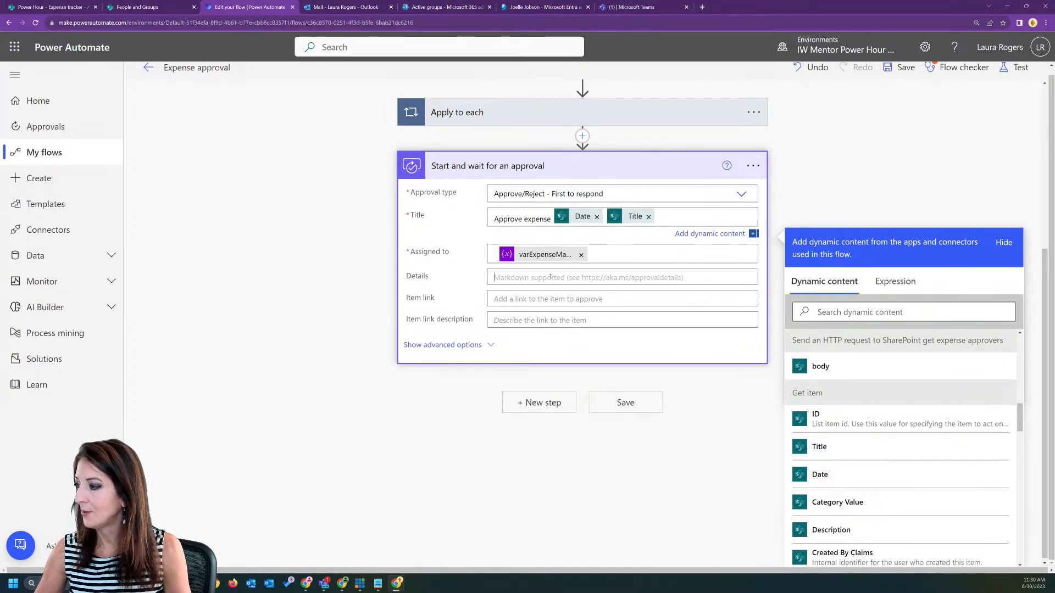
pyautogui.write('p')
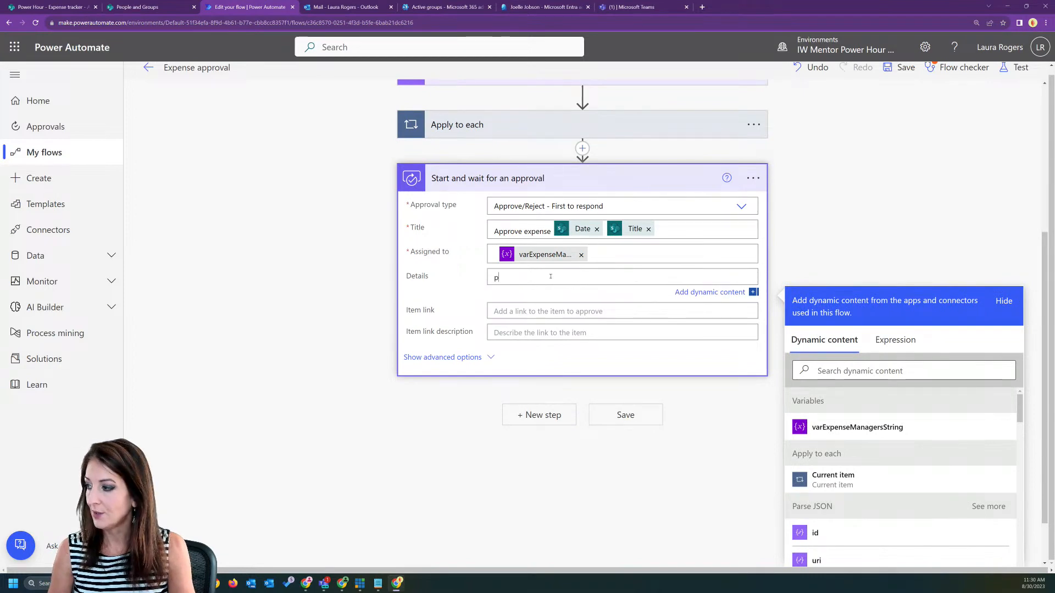
pyautogui.write('lease check this out')
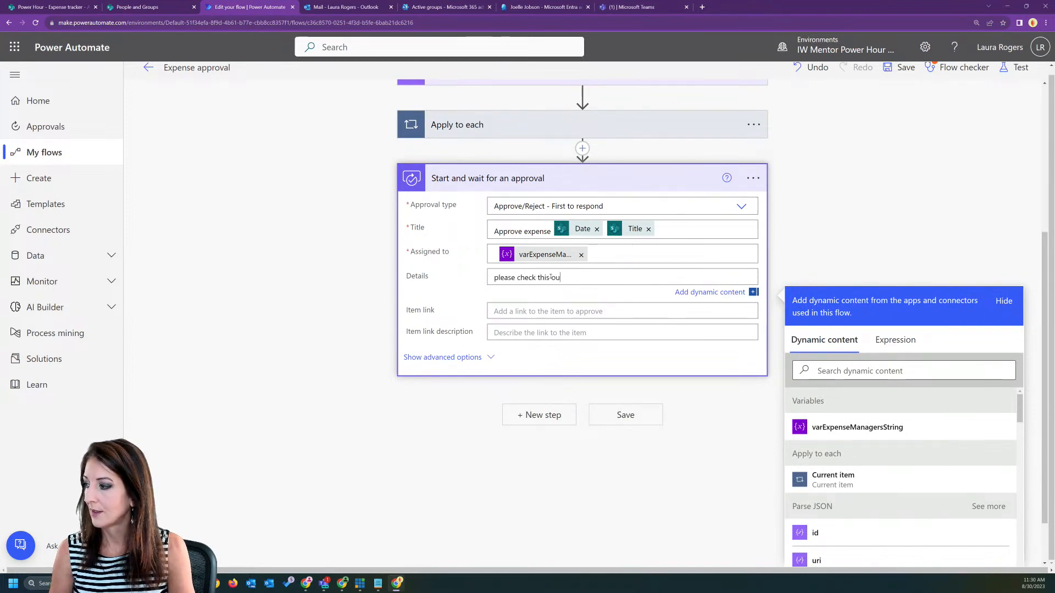
pyautogui.click(487, 310)
pyautogui.click(927, 404)
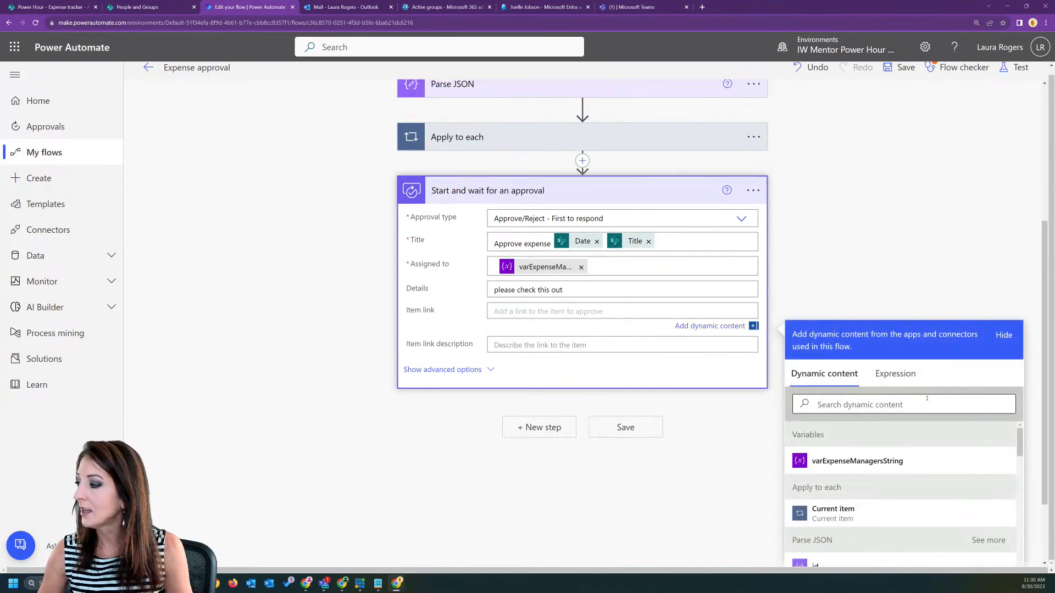
pyautogui.write('link')
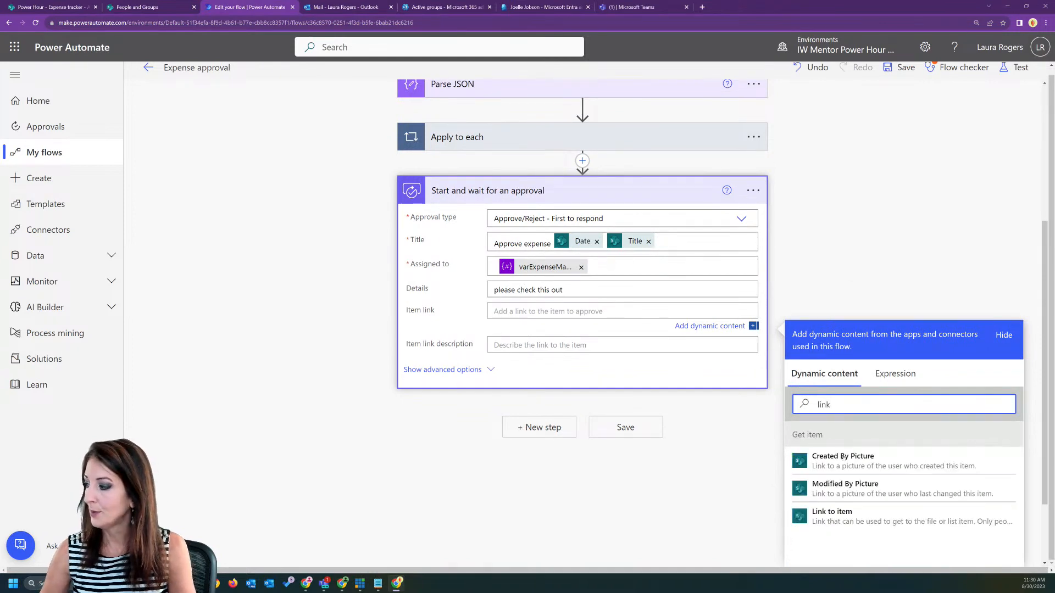
pyautogui.click(851, 517)
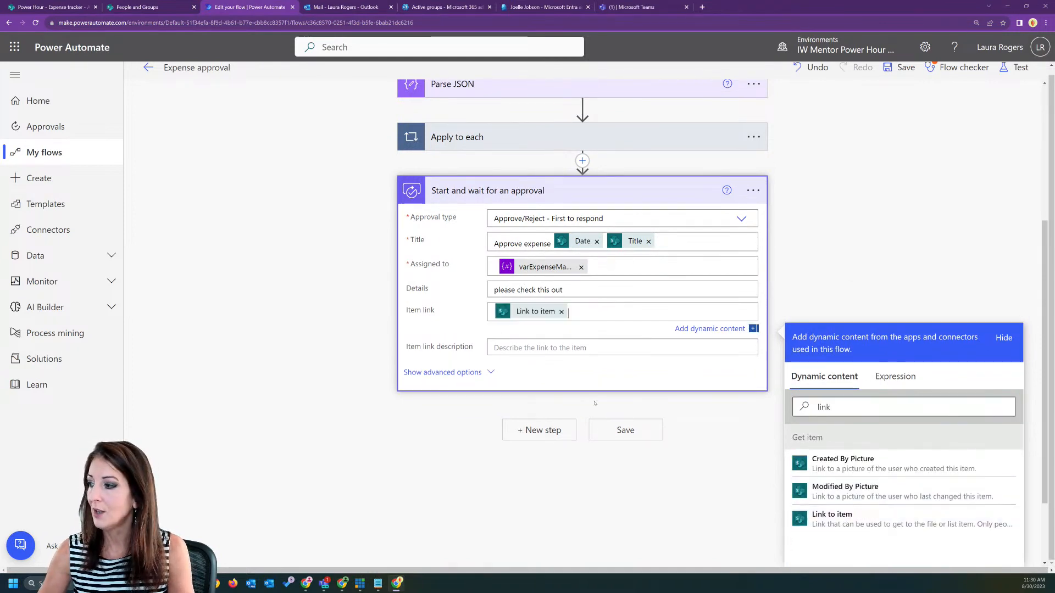
# - Use the Title value from Get item as the approval's item link description
pyautogui.click(525, 348)
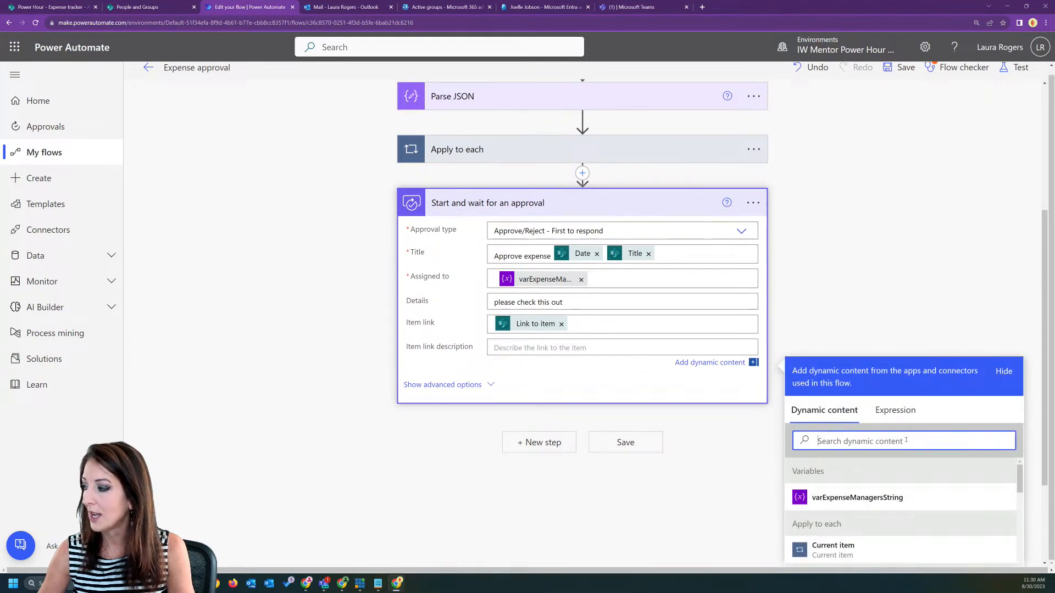
pyautogui.click(906, 441)
pyautogui.write('title')
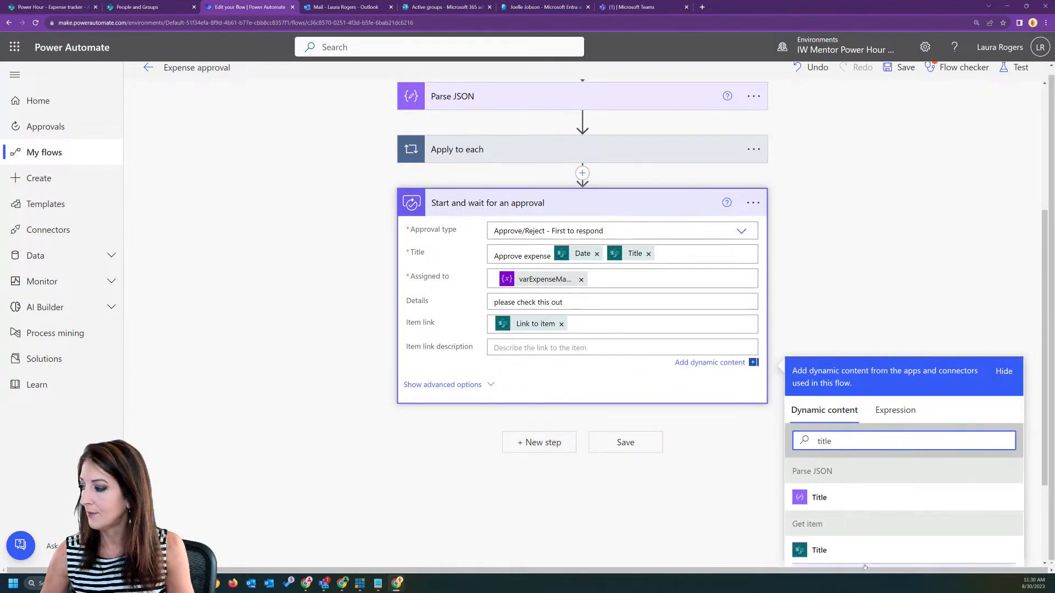
pyautogui.click(863, 552)
# - Set the approval's Requestor, among the advanced options, to the trigger's User email and save the flow
pyautogui.click(455, 388)
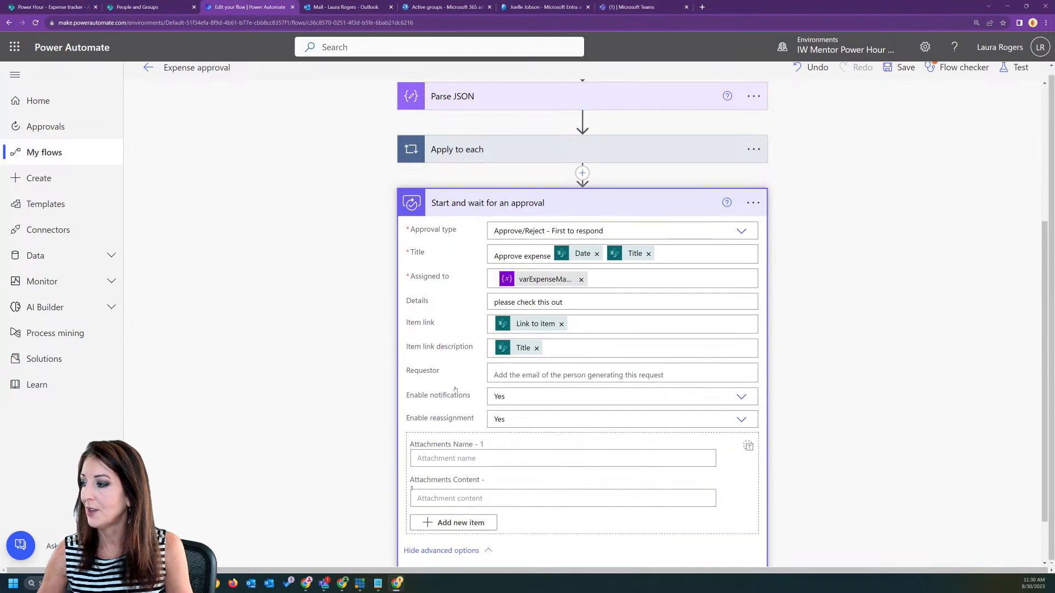
pyautogui.click(527, 375)
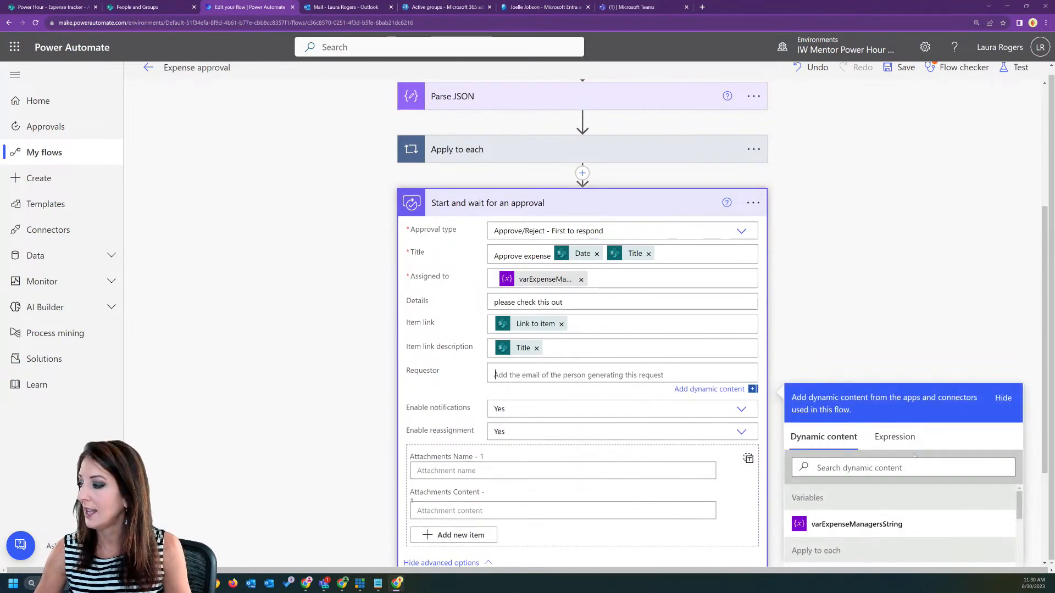
pyautogui.scroll(-1, 1046, 464)
pyautogui.scroll(-3, 1047, 464)
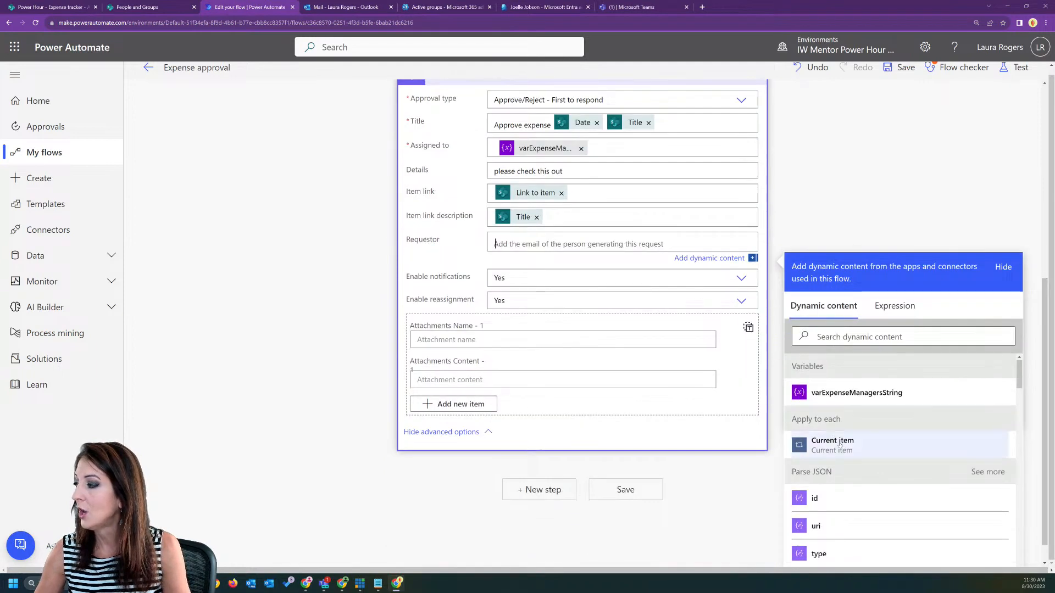
pyautogui.scroll(-10, 842, 447)
pyautogui.scroll(-5, 842, 446)
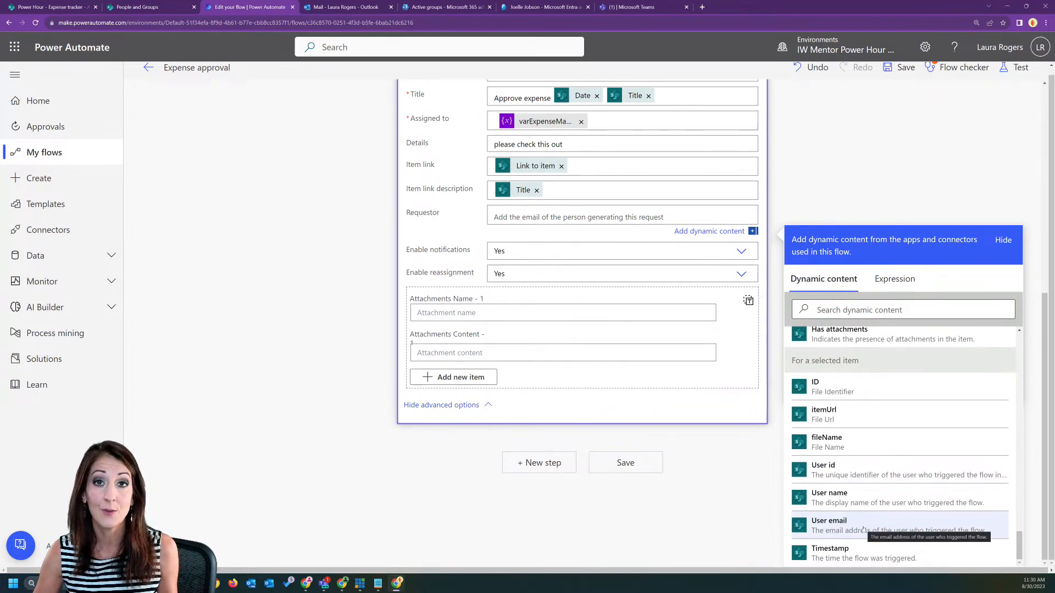
pyautogui.click(863, 525)
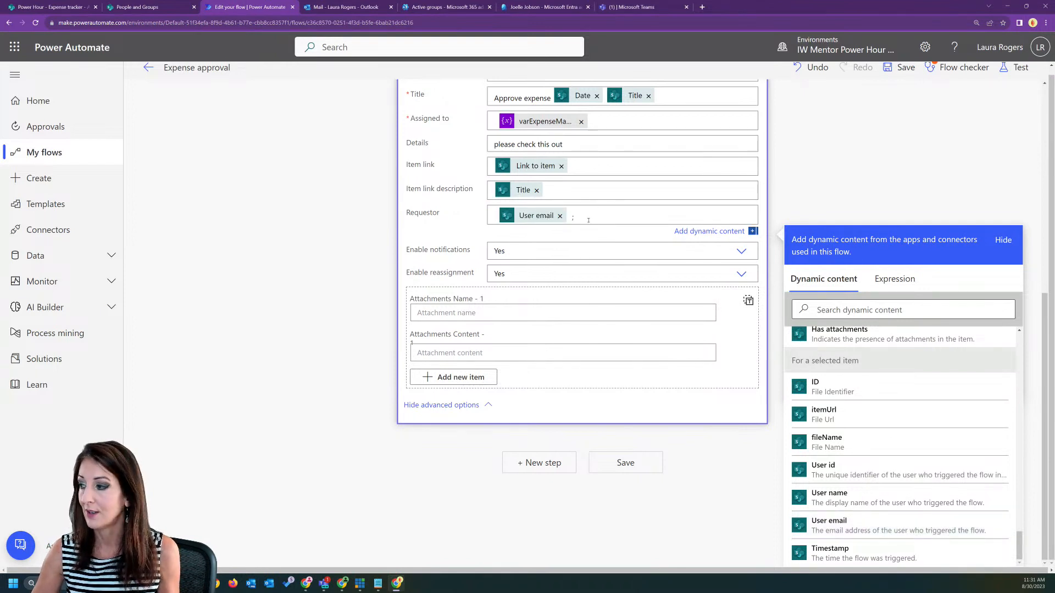
pyautogui.click(611, 459)
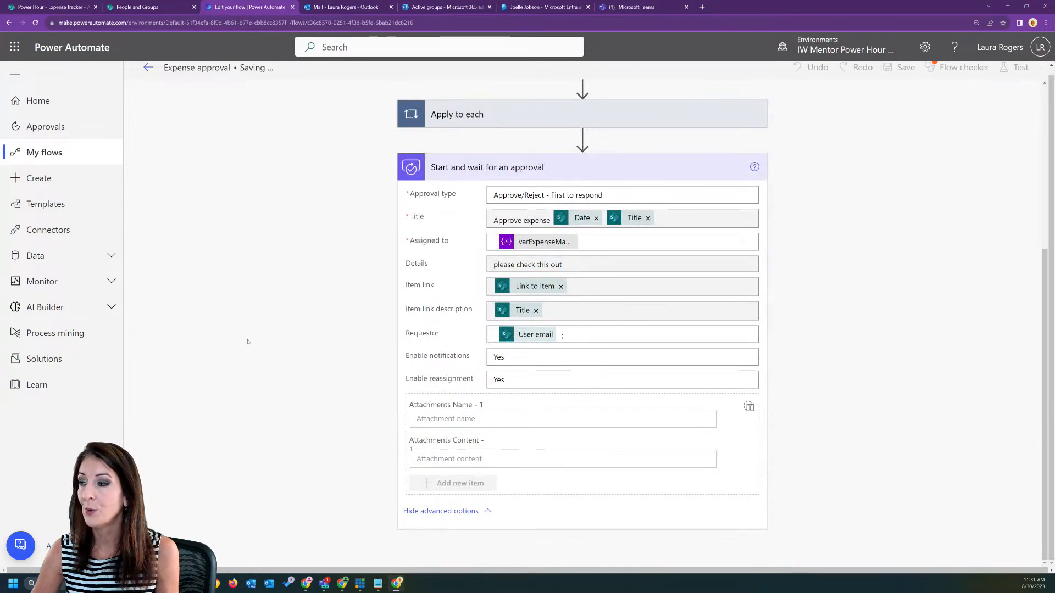
# - Check the members of the Expense Approvers group in SharePoint and return to the Power Automate flow
pyautogui.click(136, 7)
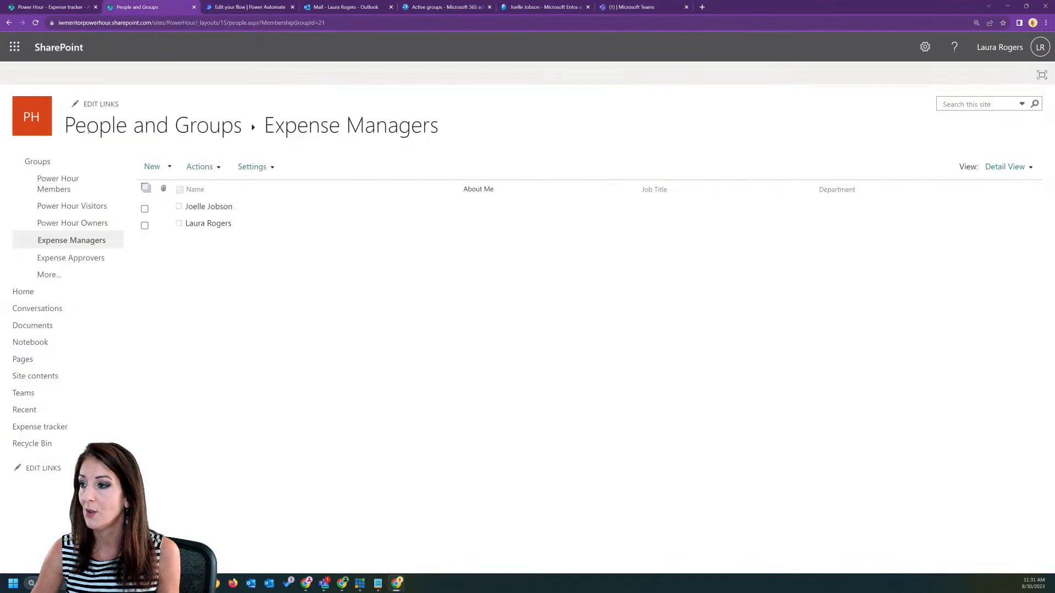
pyautogui.click(66, 258)
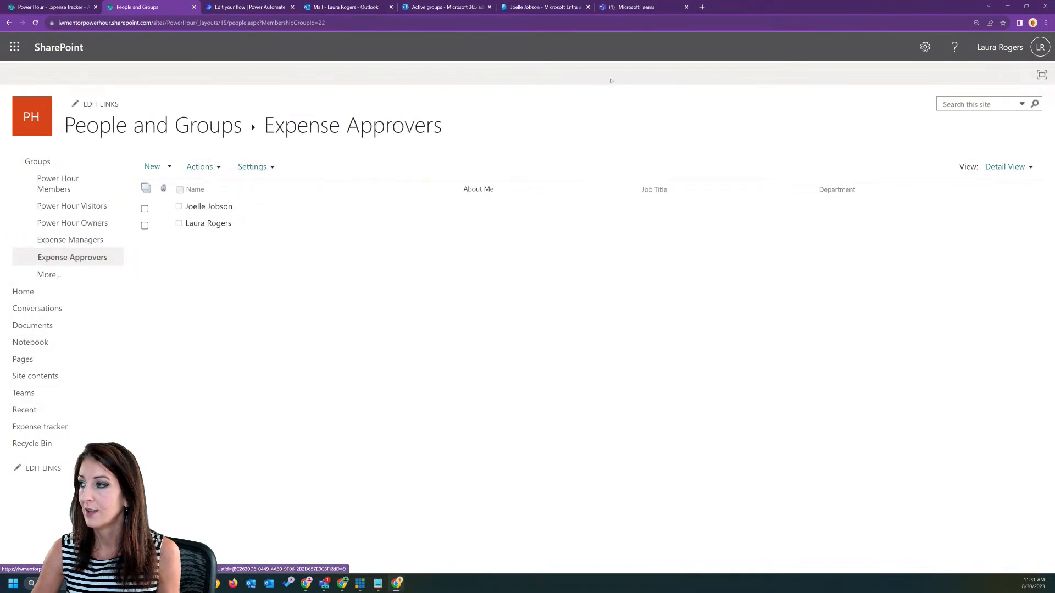
pyautogui.click(229, 7)
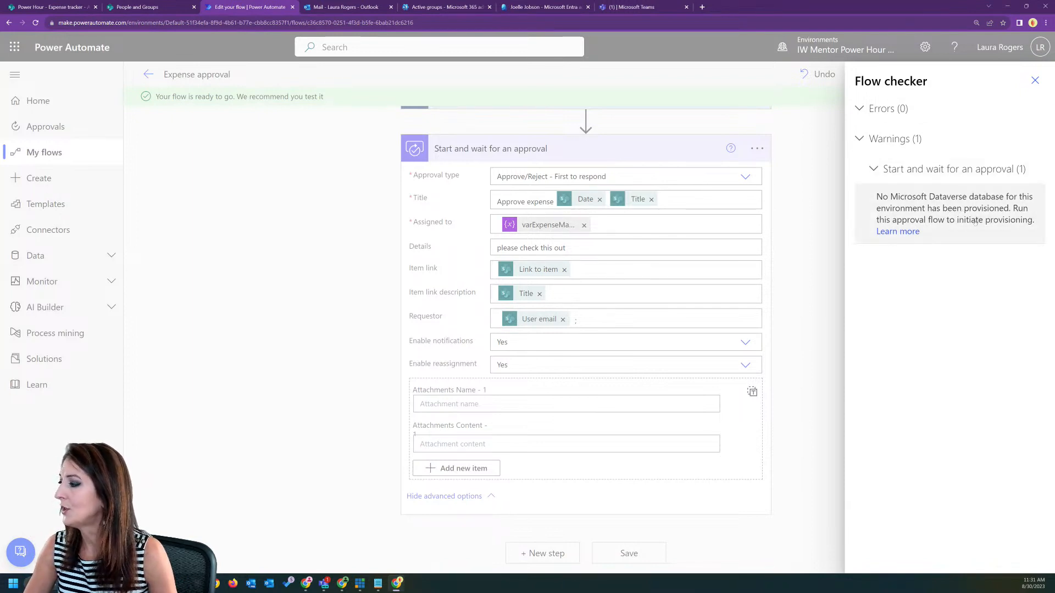
# - Close the flow checker and the Expense approval flow's editor, and switch to the Expense tracker list in SharePoint
pyautogui.click(1034, 80)
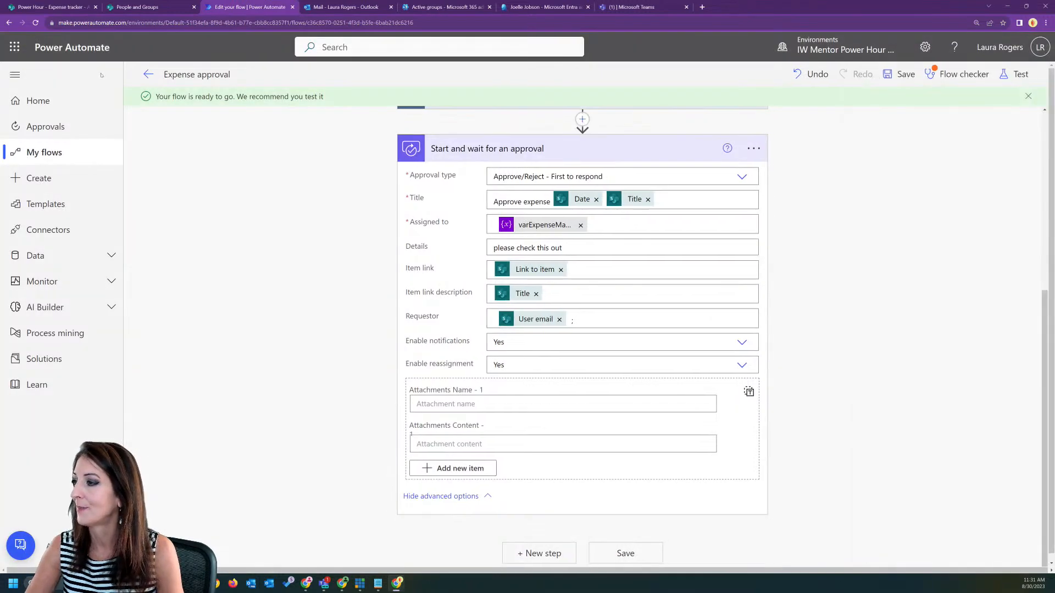
pyautogui.click(148, 74)
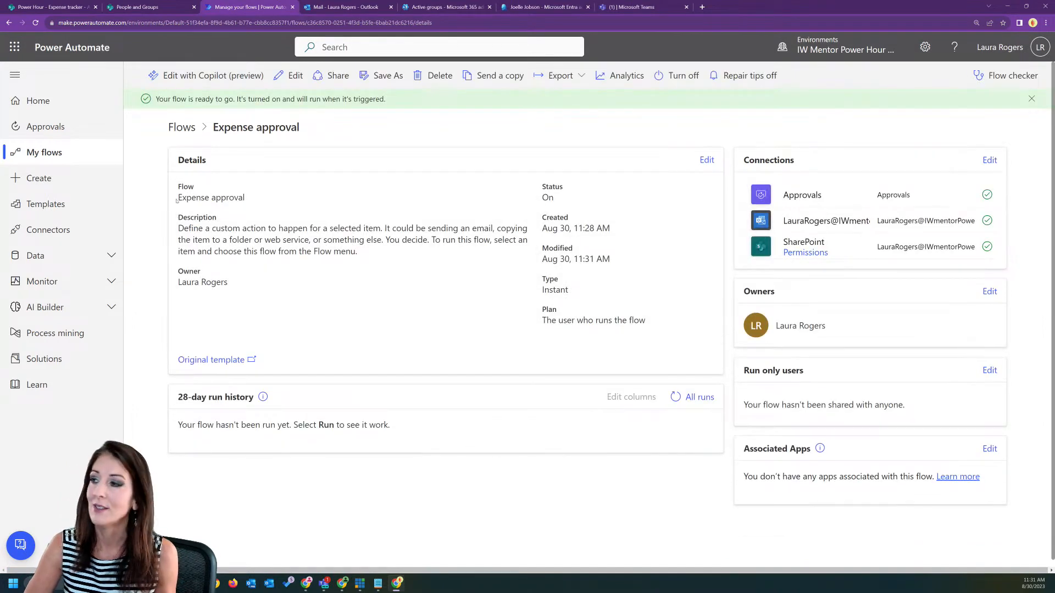
pyautogui.click(72, 7)
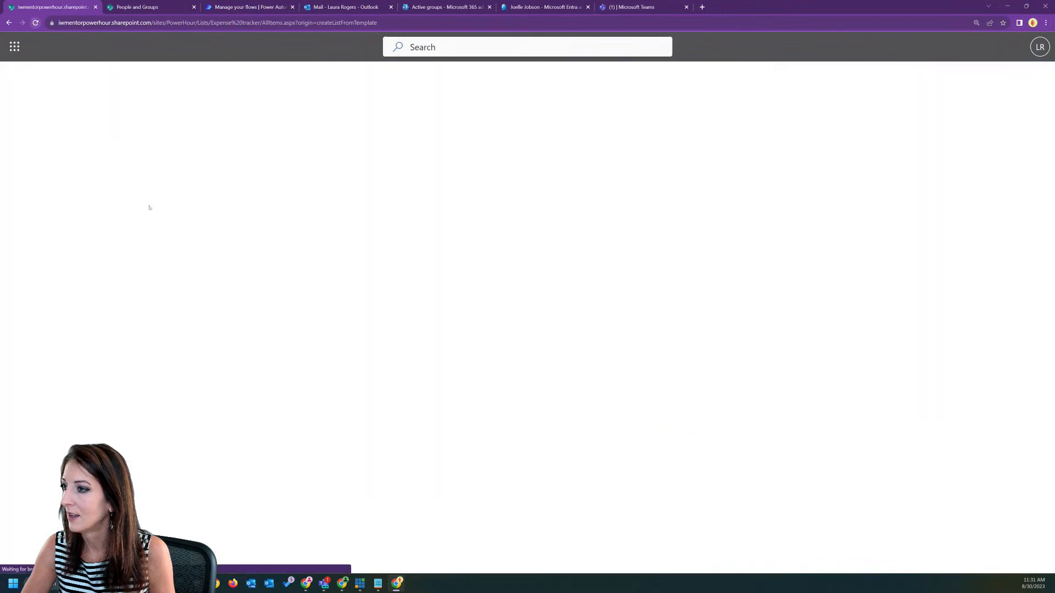
# - Run the Expense approval flow on the test expense 1 item, continuing with the SharePoint and Approvals connections
pyautogui.click(344, 255)
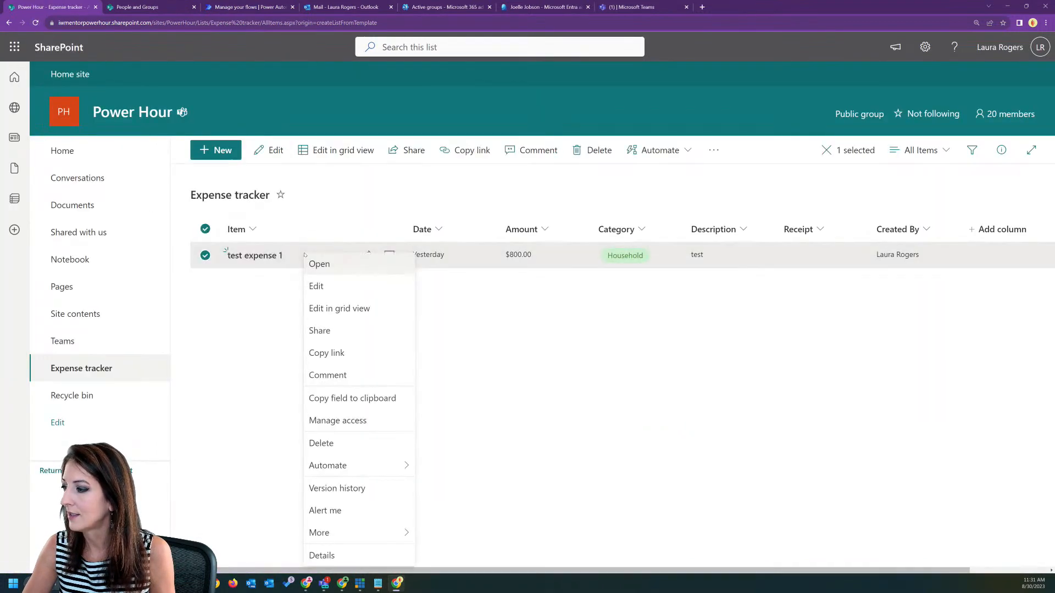
pyautogui.moveTo(357, 469)
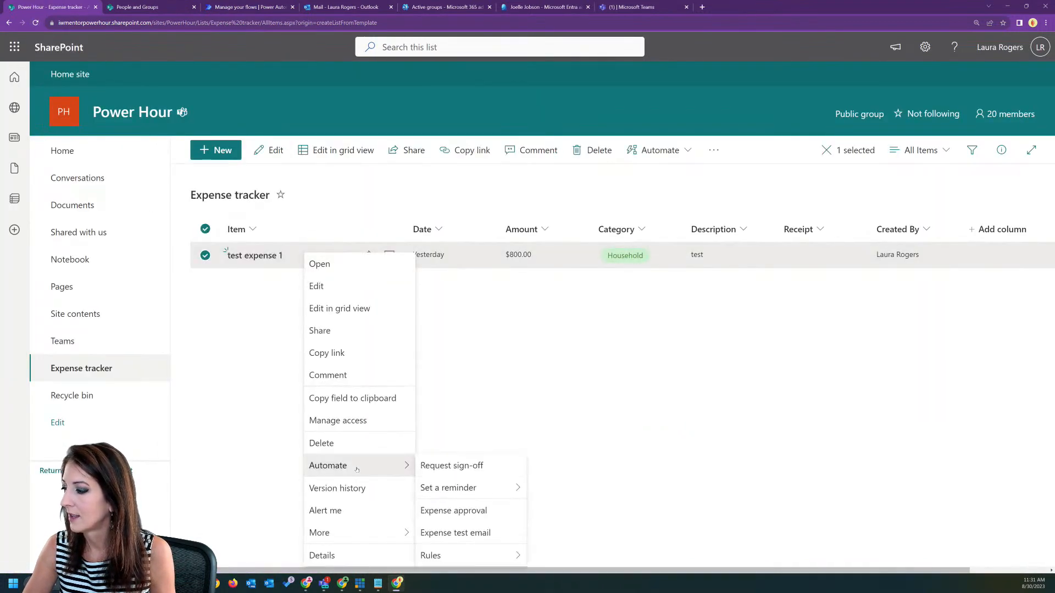
pyautogui.click(461, 511)
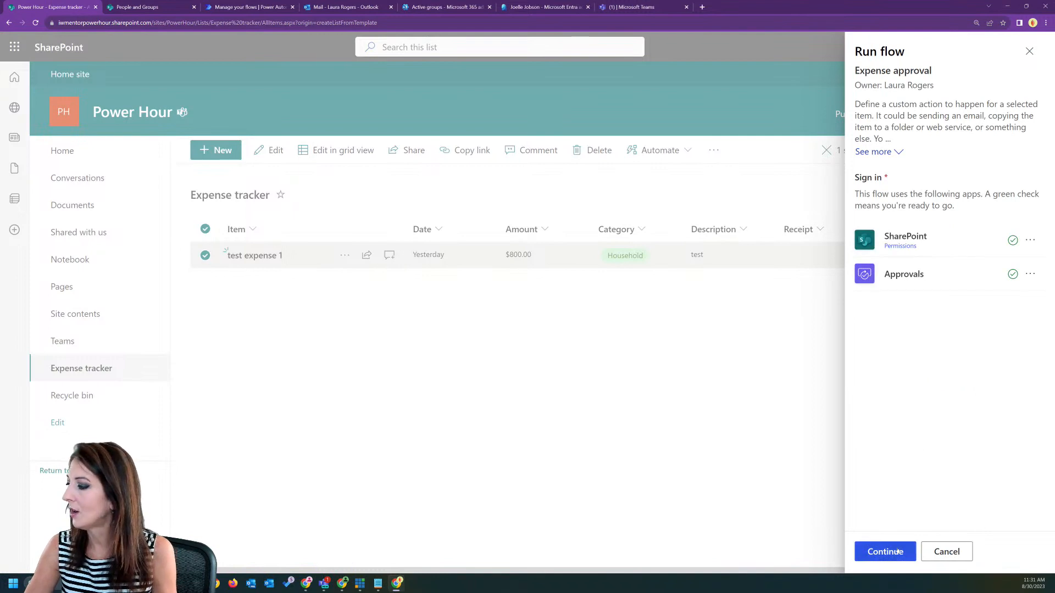
pyautogui.click(895, 553)
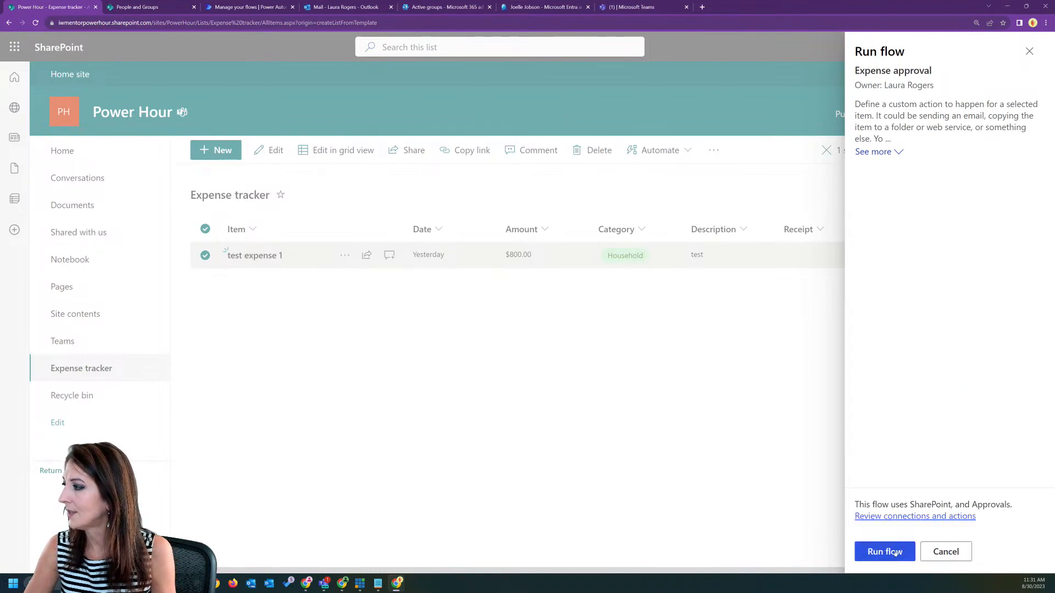
# - Run the Expense approval flow on the test expense 1 item, then clear the item selection
pyautogui.click(895, 552)
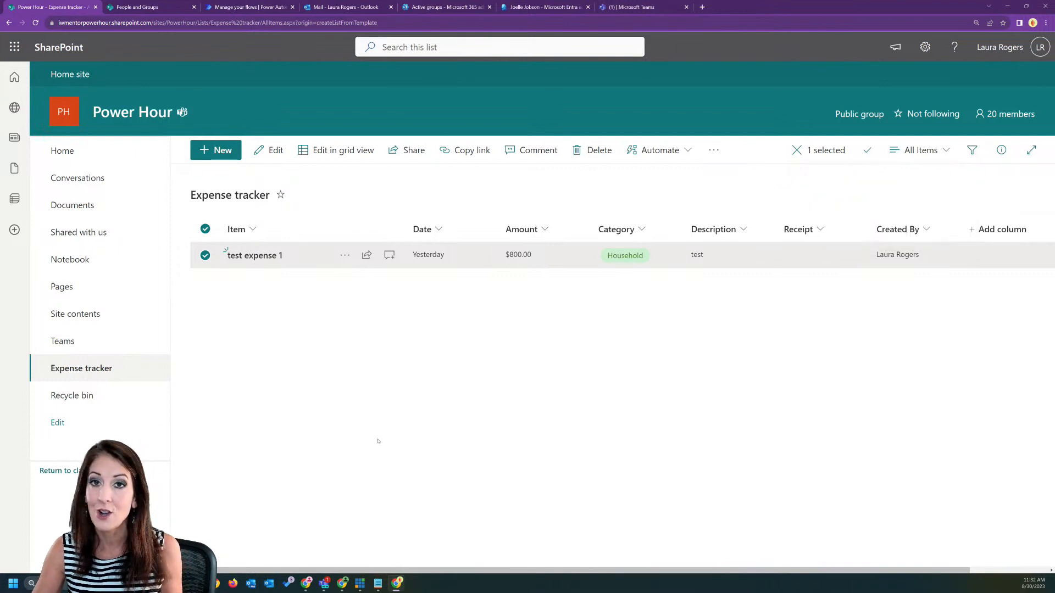
pyautogui.click(378, 441)
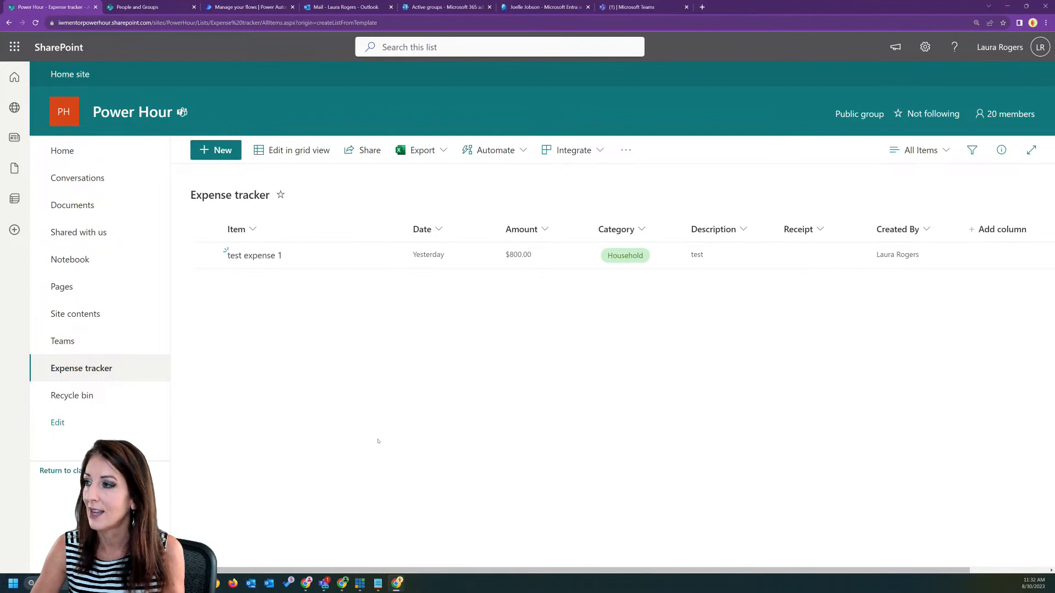
# - Switch to Power Automate and inspect the approval action in the Expense approval flow's latest run, checking the Outlook inbox as well
pyautogui.click(250, 7)
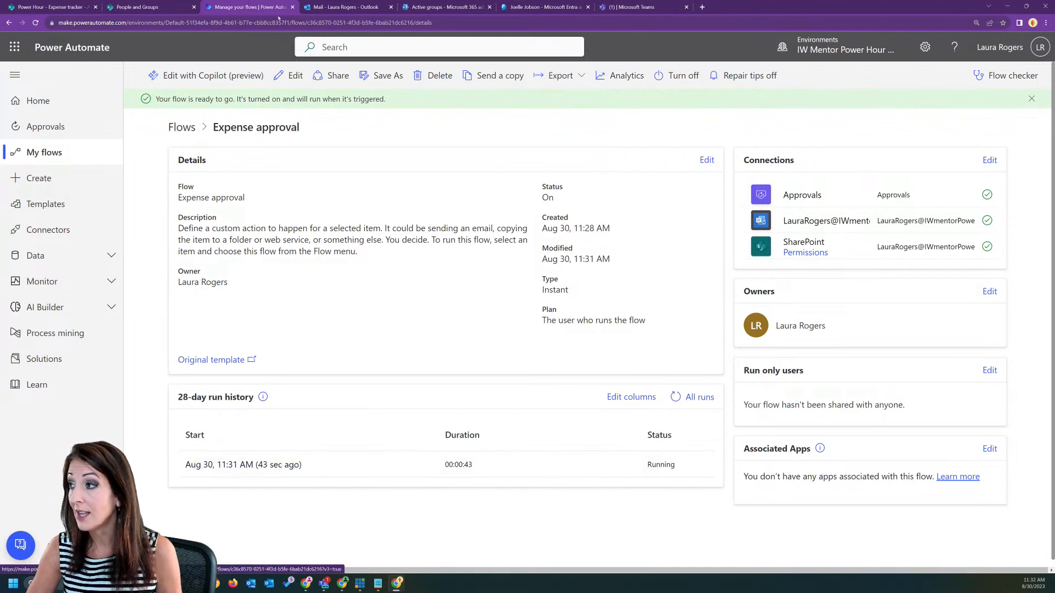
pyautogui.click(338, 7)
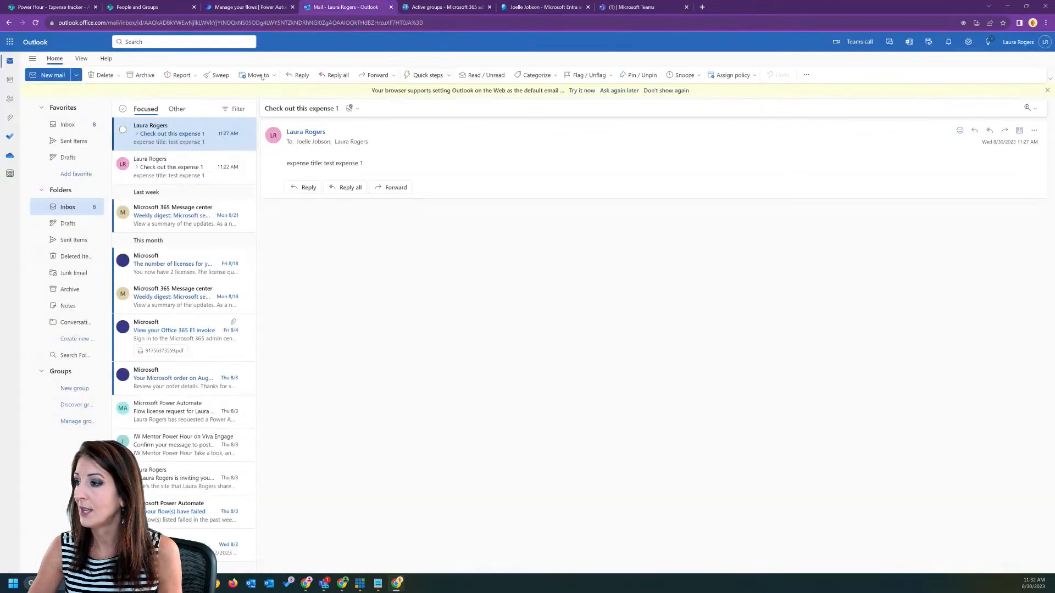
pyautogui.click(235, 7)
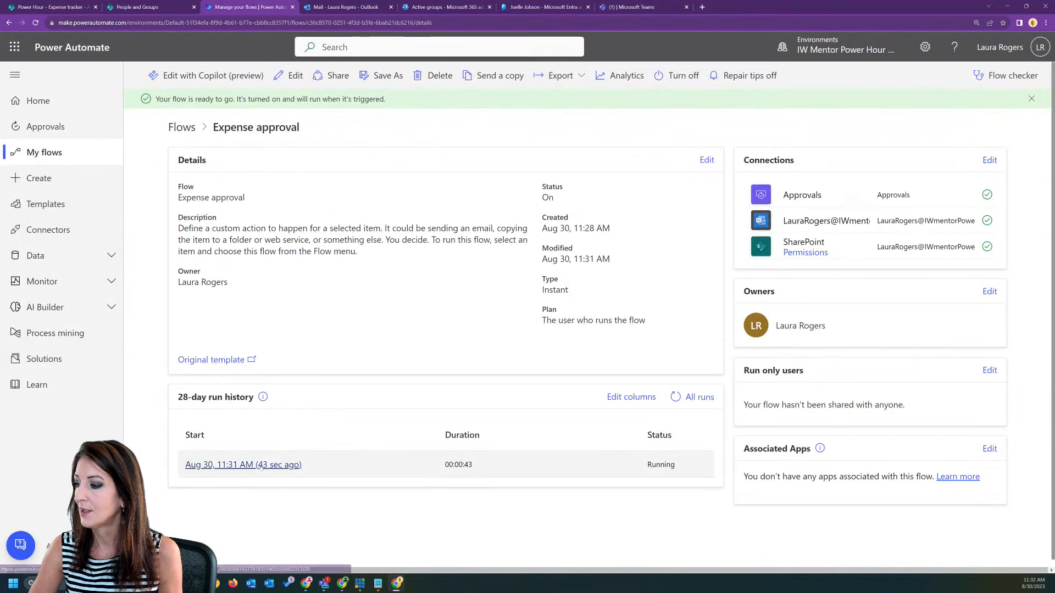
pyautogui.click(198, 465)
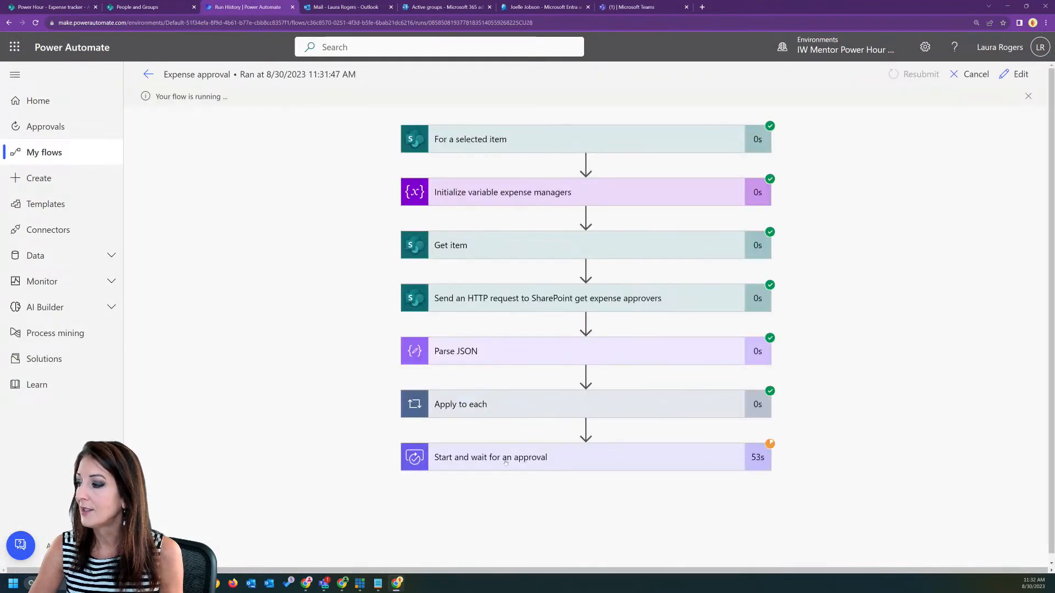
pyautogui.click(506, 463)
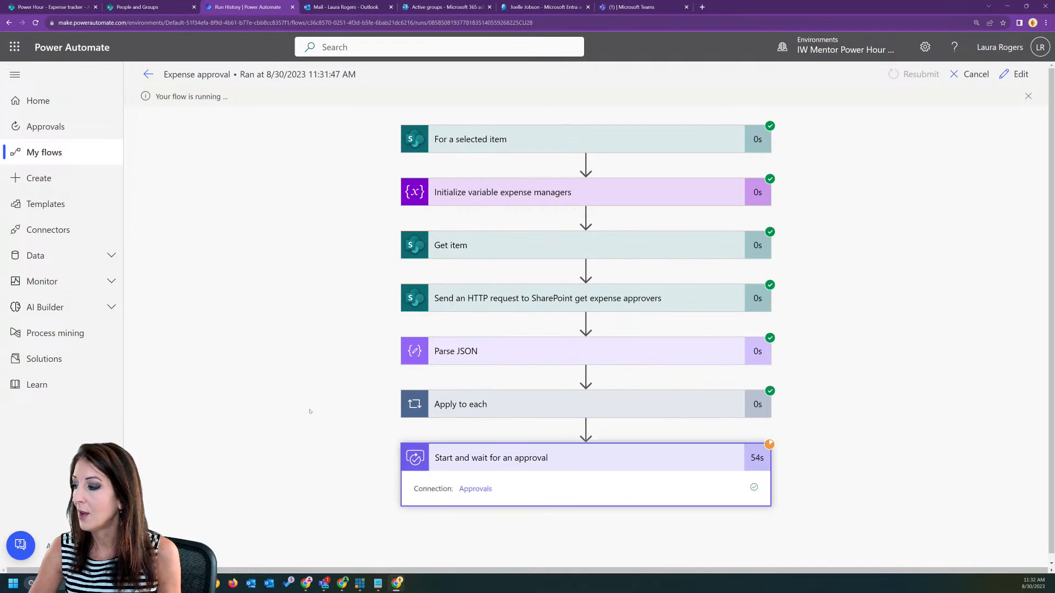
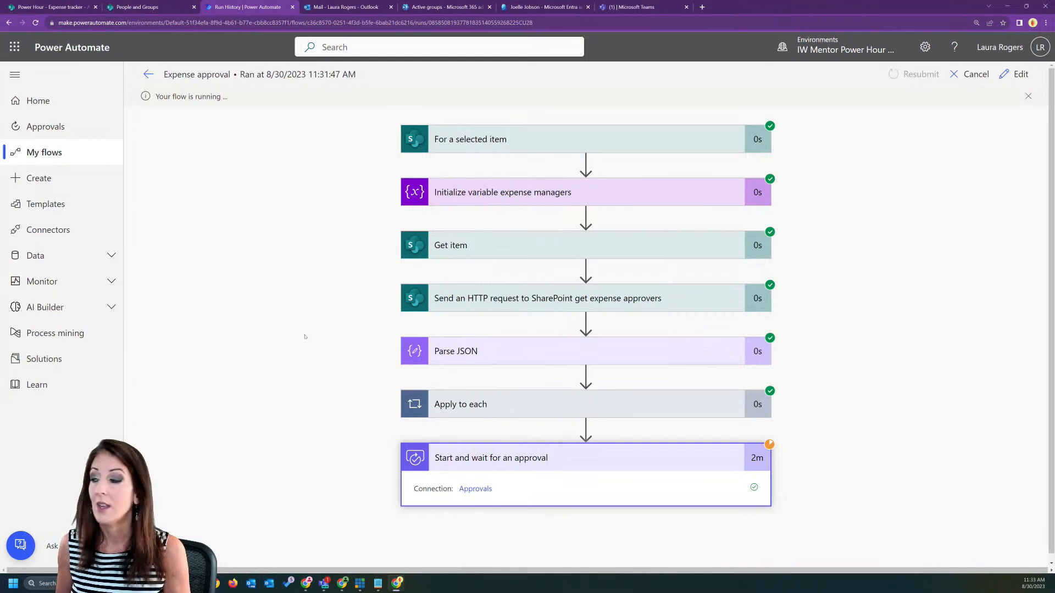
# - Check the sent and received approvals in Power Automate and return to the list of flows
pyautogui.click(45, 126)
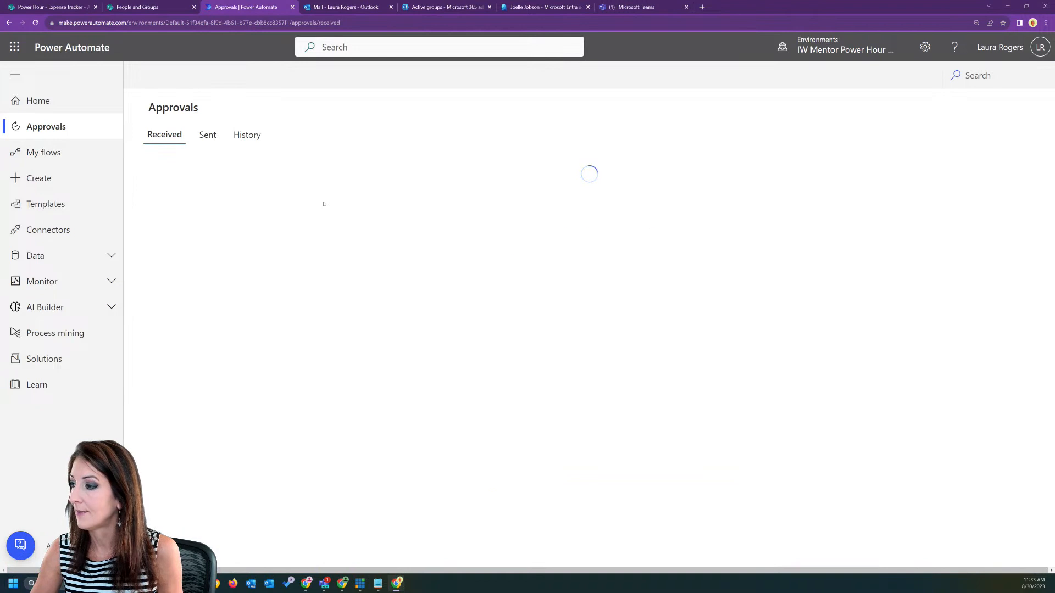
pyautogui.click(208, 135)
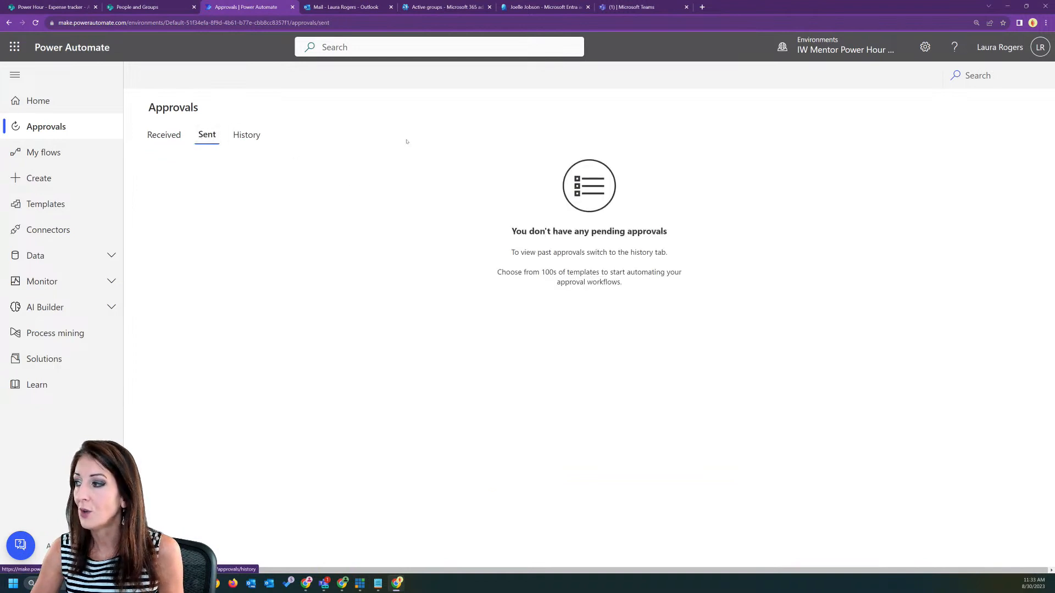
pyautogui.click(154, 140)
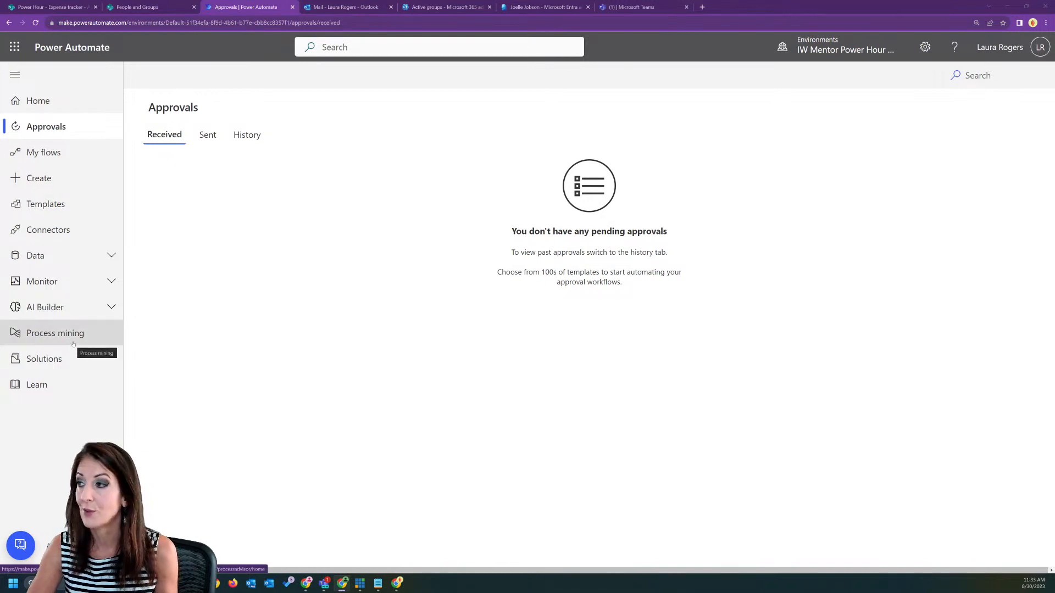
pyautogui.click(73, 154)
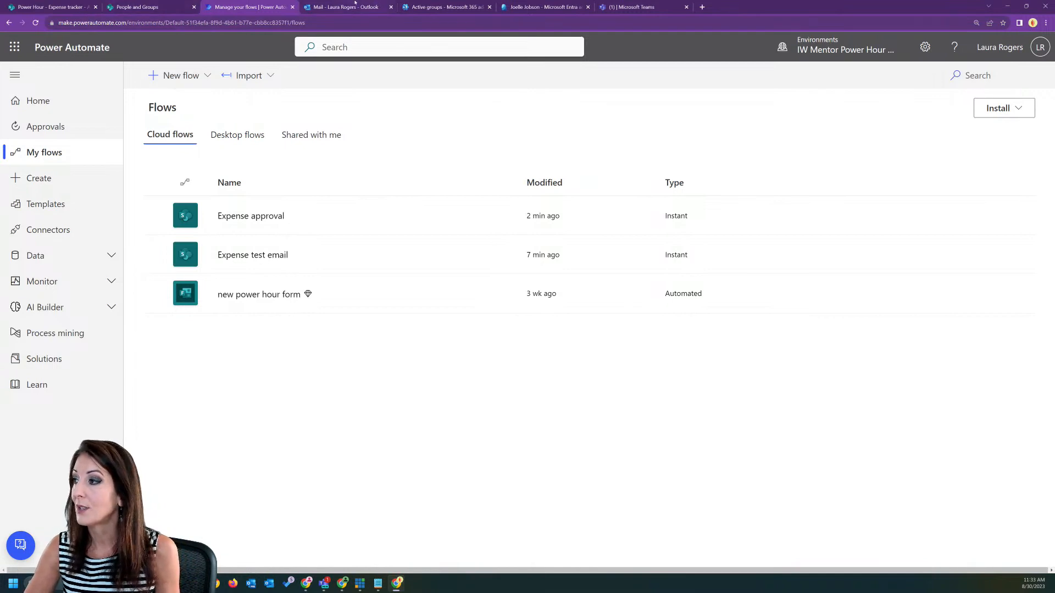
# - Switch to the Microsoft 365 admin center and review the Microsoft 365 groups, distribution lists and security groups
pyautogui.click(433, 7)
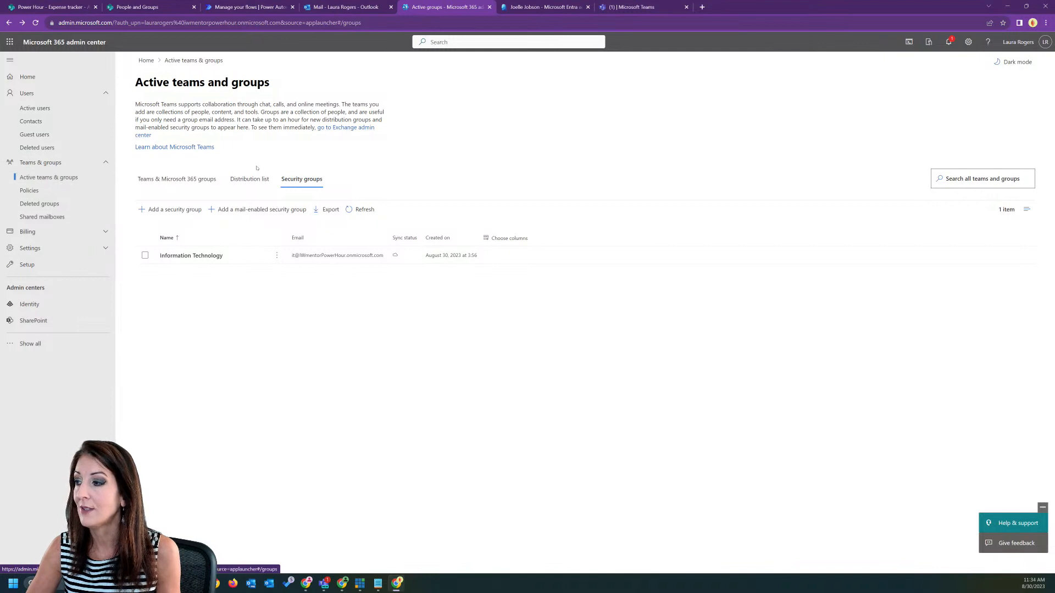
pyautogui.click(179, 182)
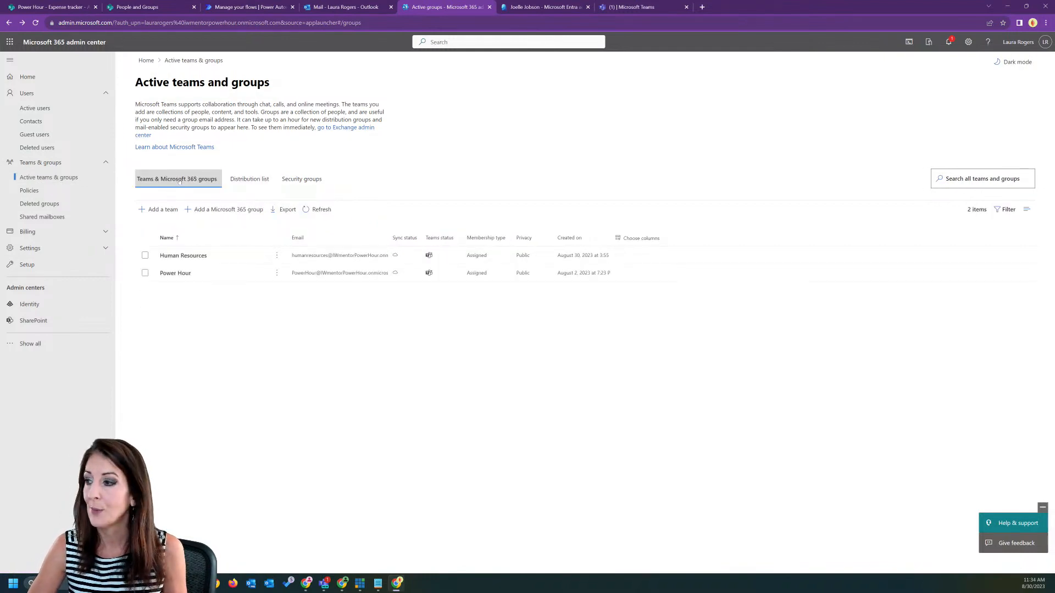
pyautogui.click(198, 256)
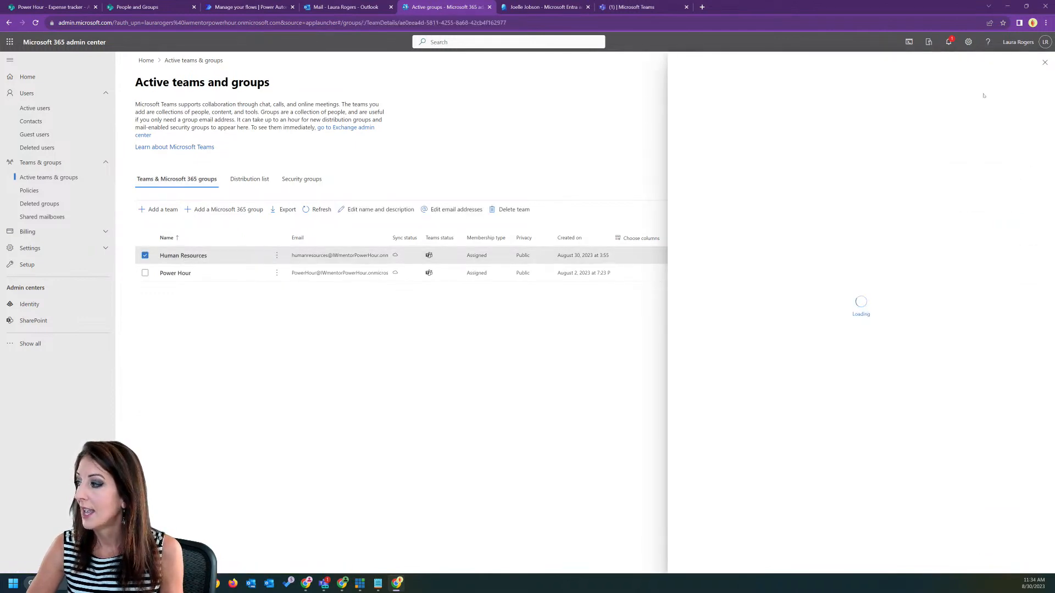
pyautogui.click(241, 184)
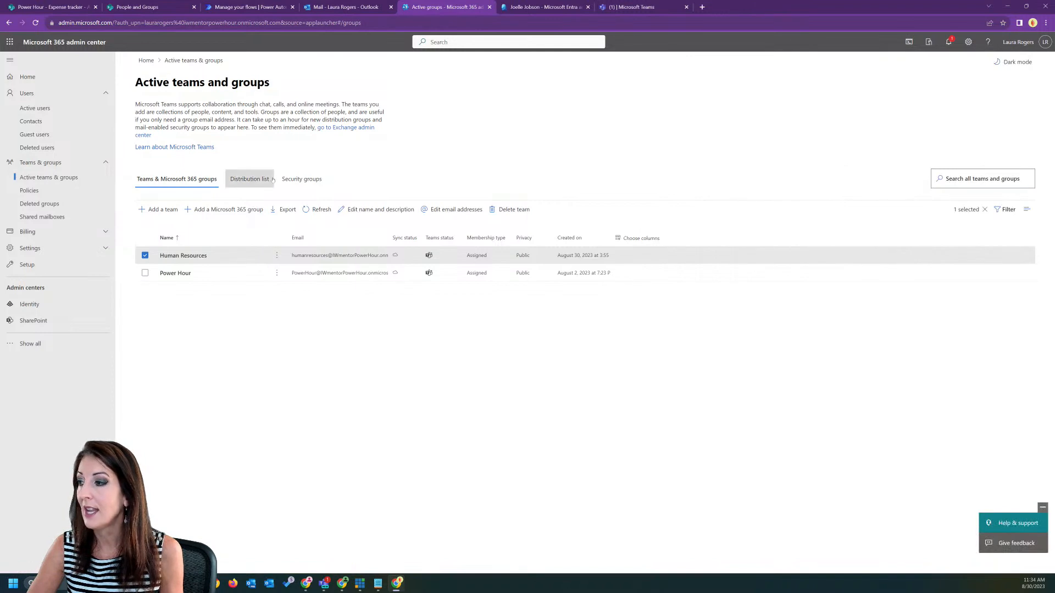
pyautogui.click(254, 180)
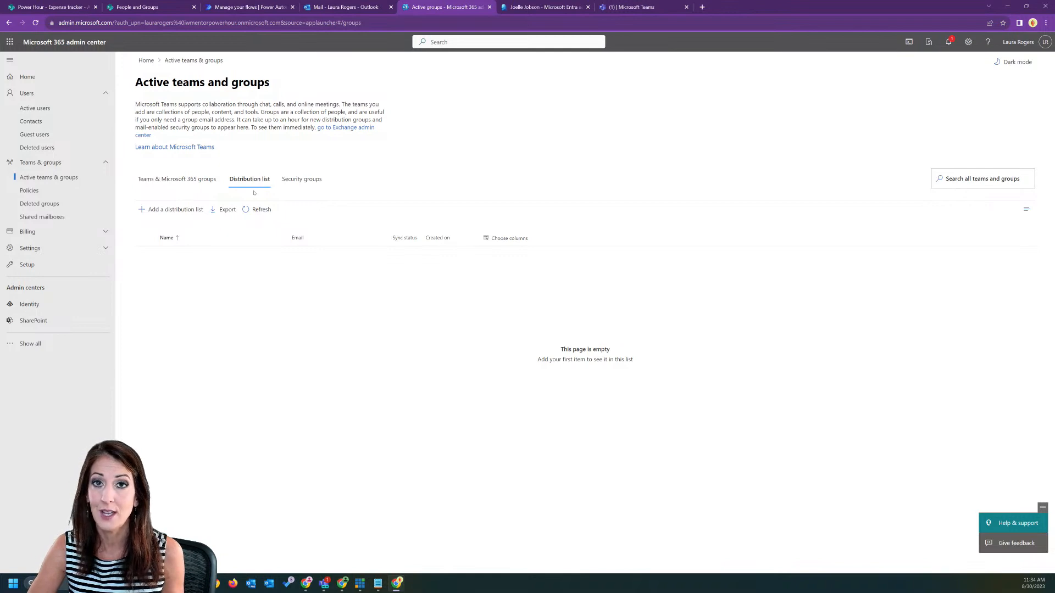
pyautogui.click(301, 179)
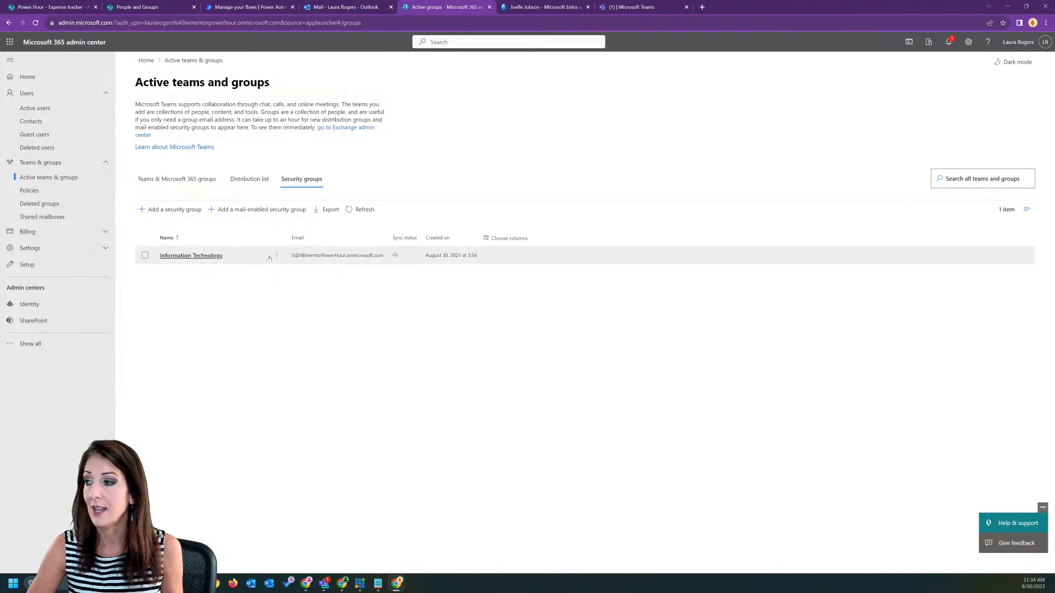
pyautogui.click(176, 179)
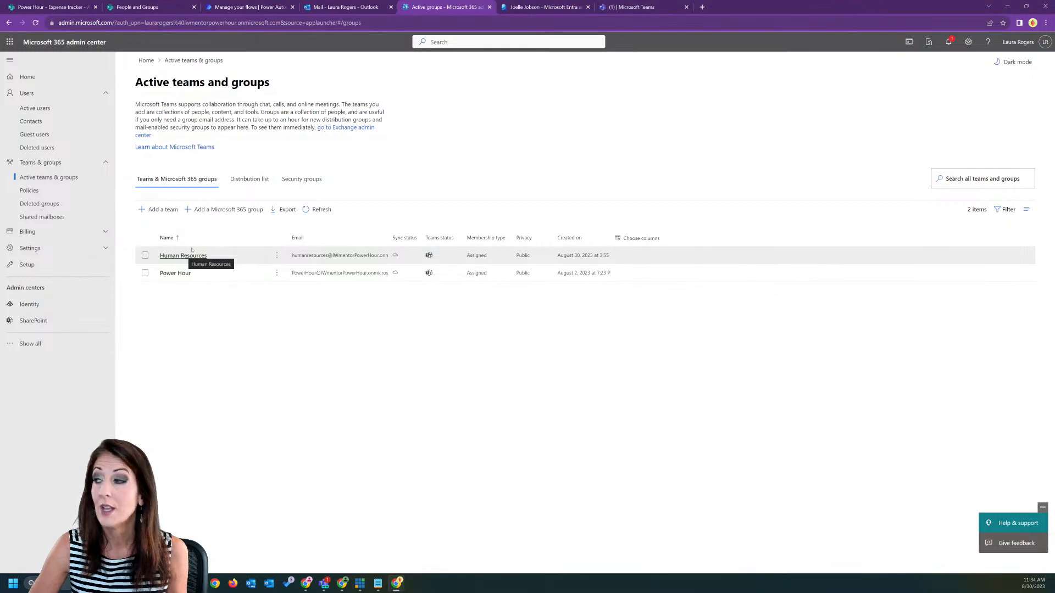
# - Switch back to Power Automate and save a copy of the Expense approval flow named Expense approval M365 group
pyautogui.click(246, 6)
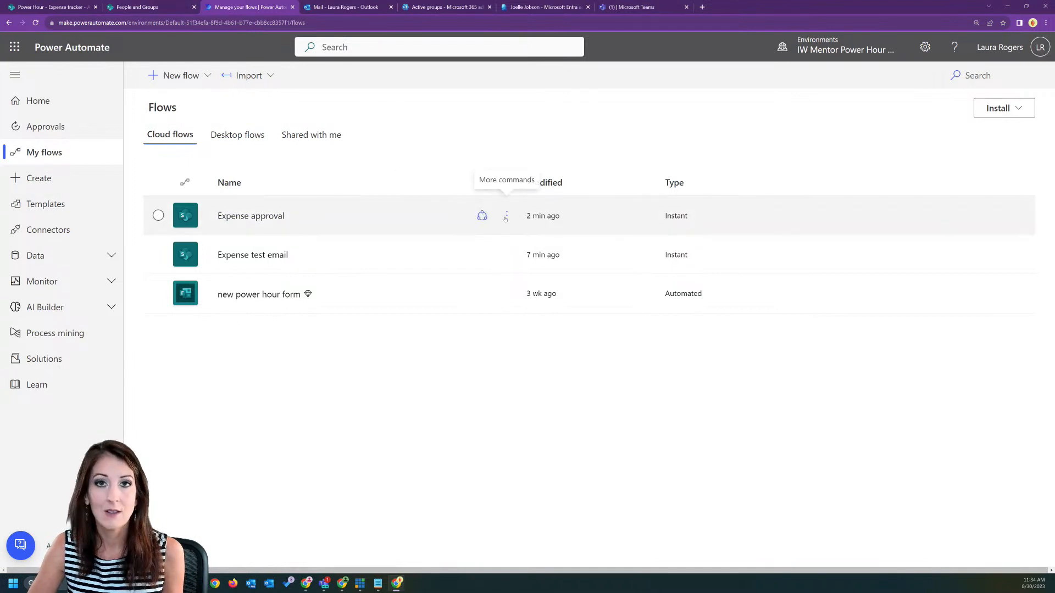
pyautogui.click(505, 217)
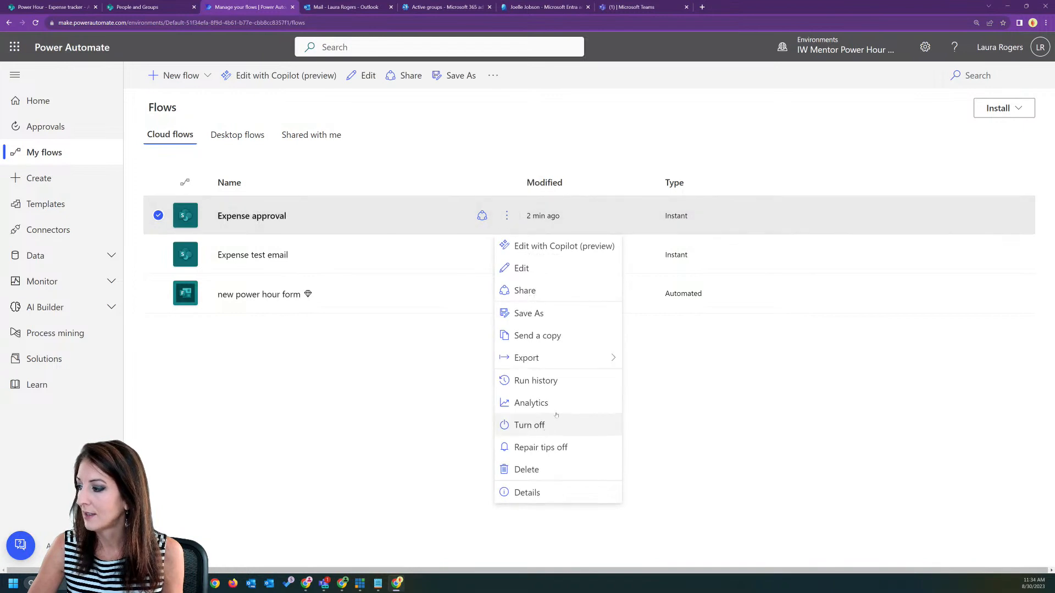
pyautogui.click(568, 320)
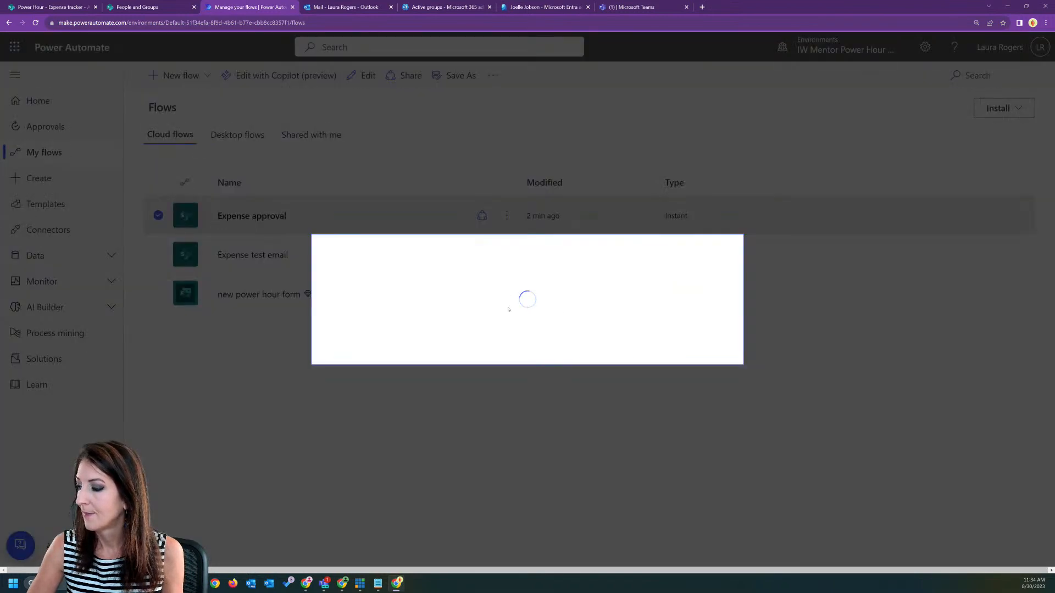
pyautogui.moveTo(376, 336); pyautogui.dragTo(331, 338)
pyautogui.press('BackSpace')
pyautogui.click(474, 337)
pyautogui.write('M365 group')
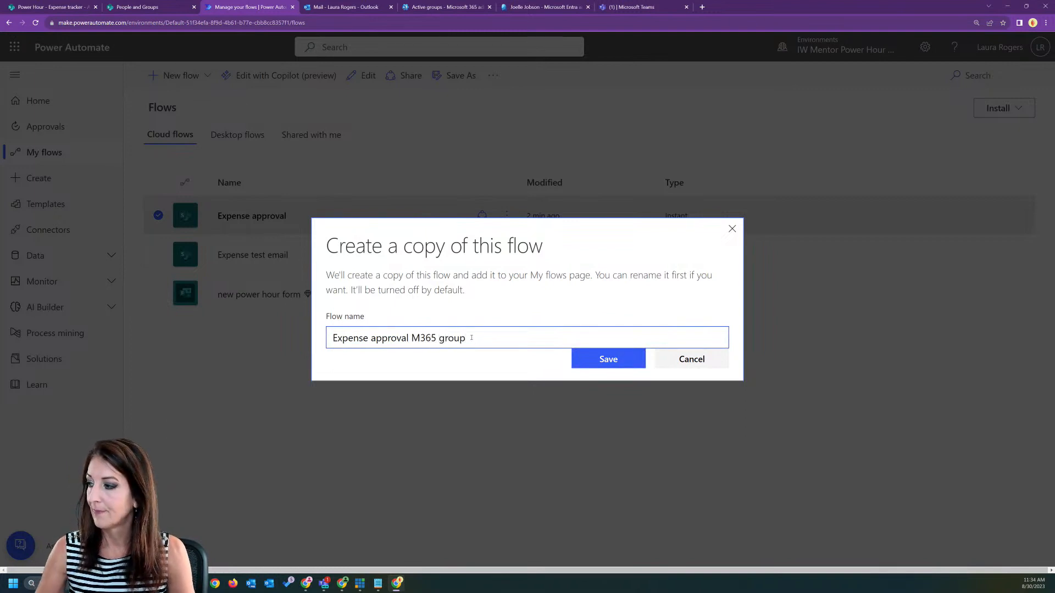
pyautogui.click(598, 359)
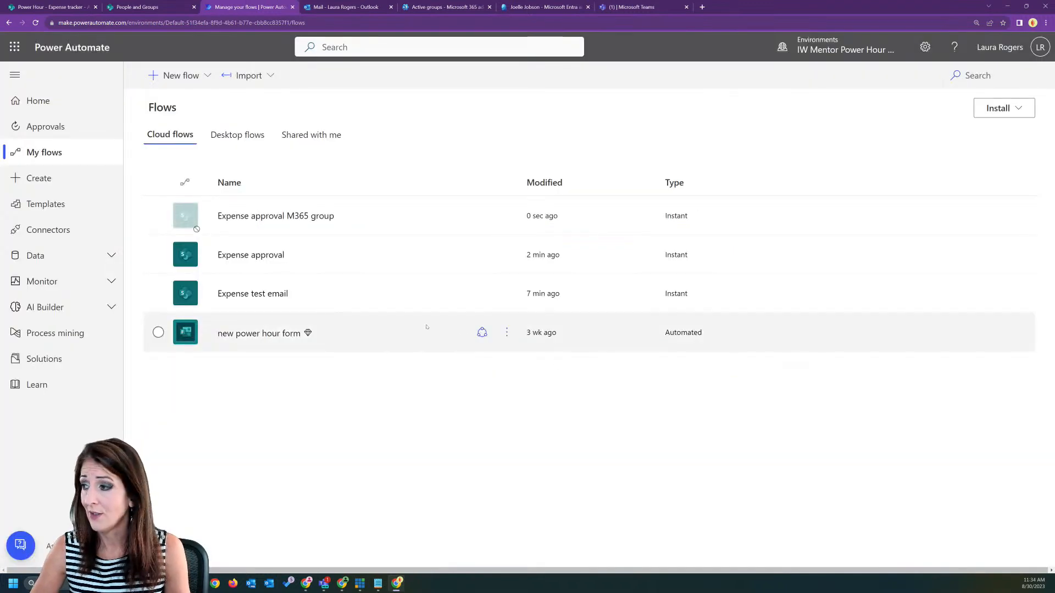
# - Turn on the Expense approval M365 group flow and open it for editing
pyautogui.click(507, 215)
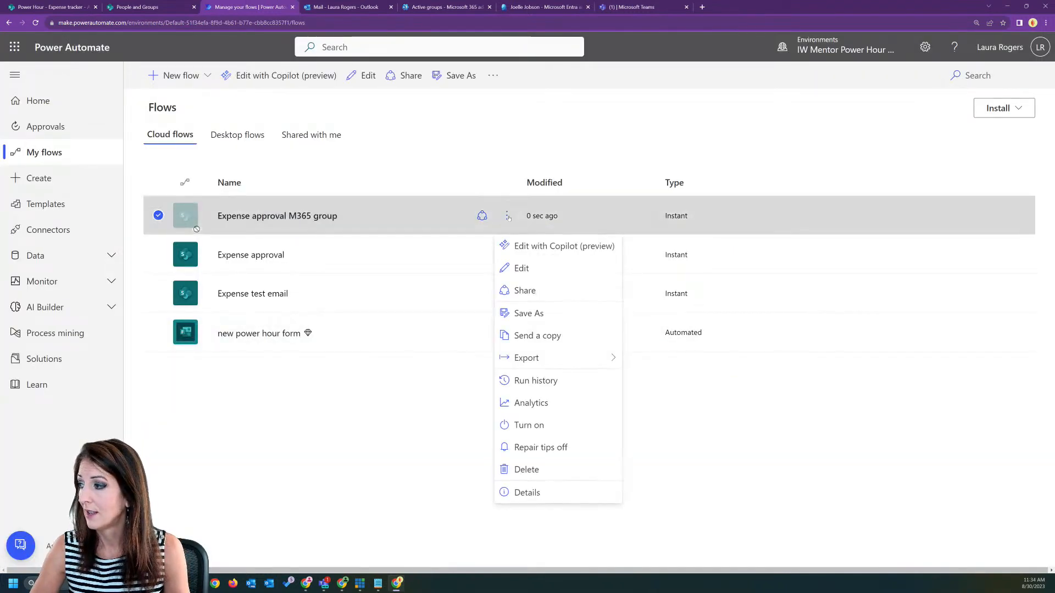
pyautogui.click(562, 422)
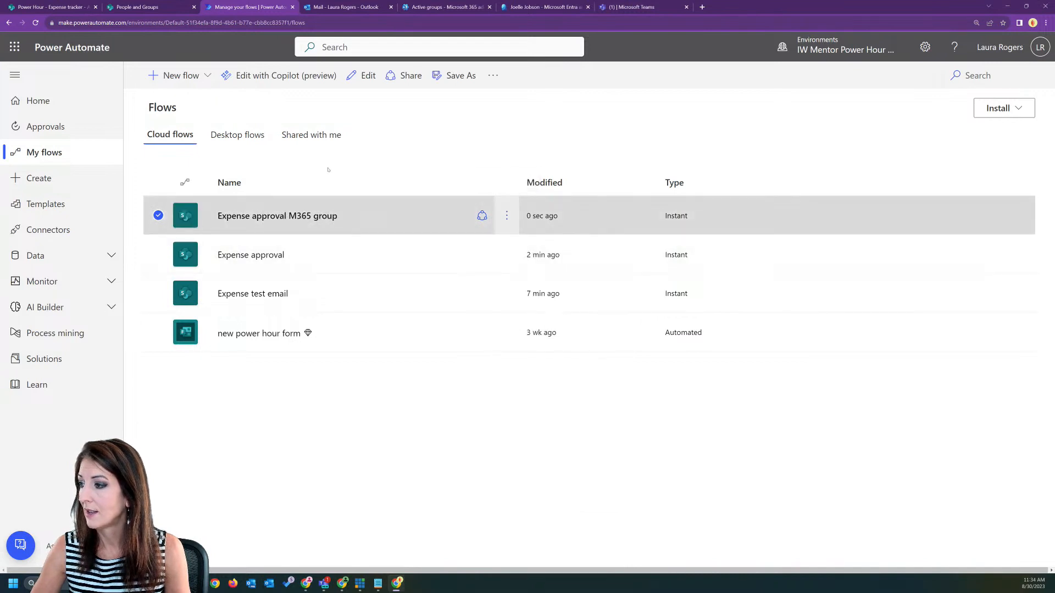
pyautogui.click(506, 216)
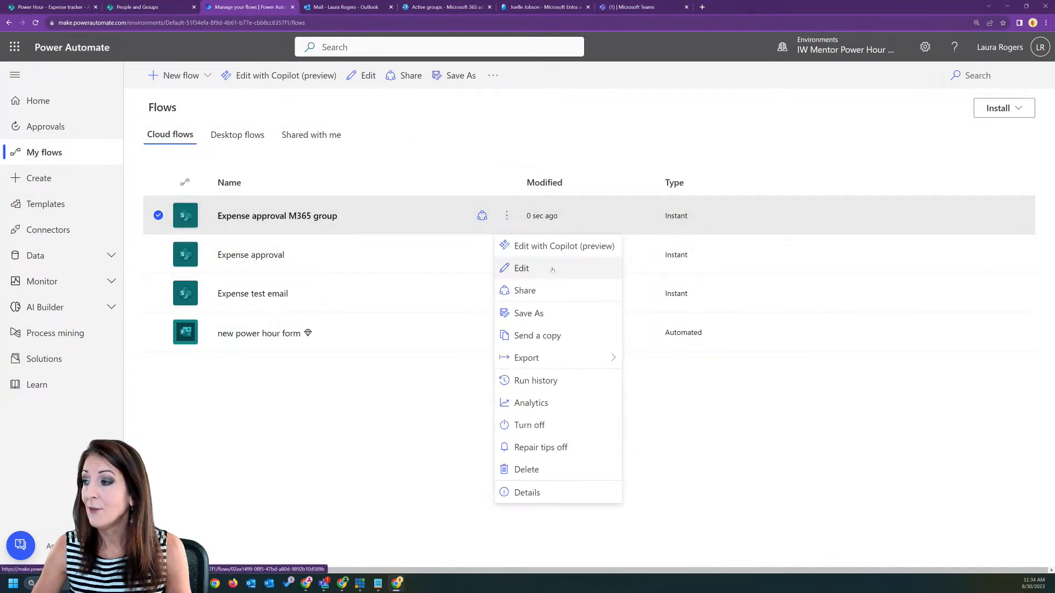
pyautogui.click(552, 269)
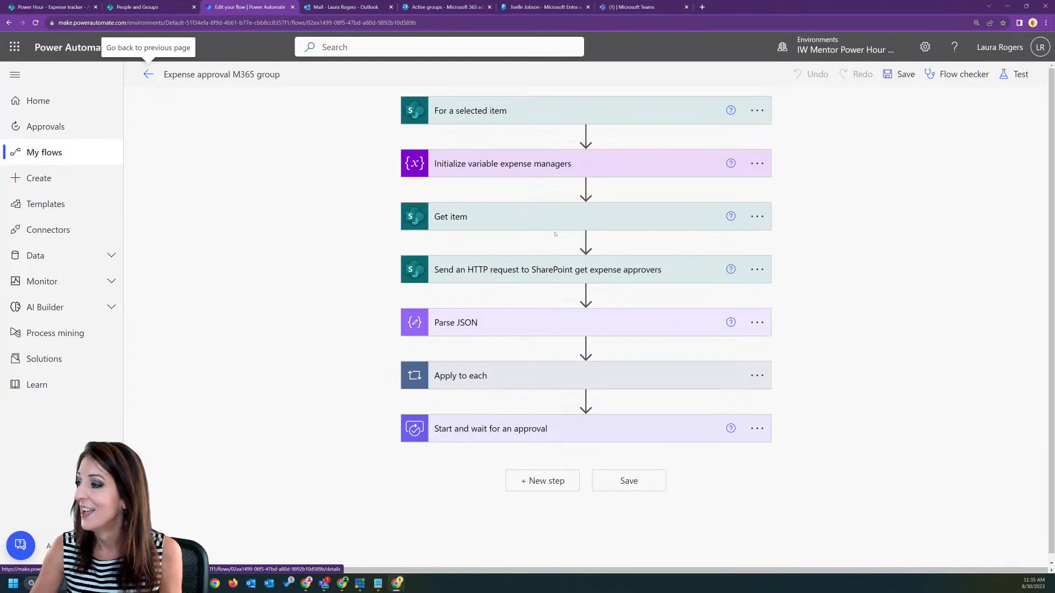
# - Delete the Parse JSON action and the Send an HTTP request to SharePoint get expense approvers action from the flow
pyautogui.click(757, 270)
pyautogui.click(756, 323)
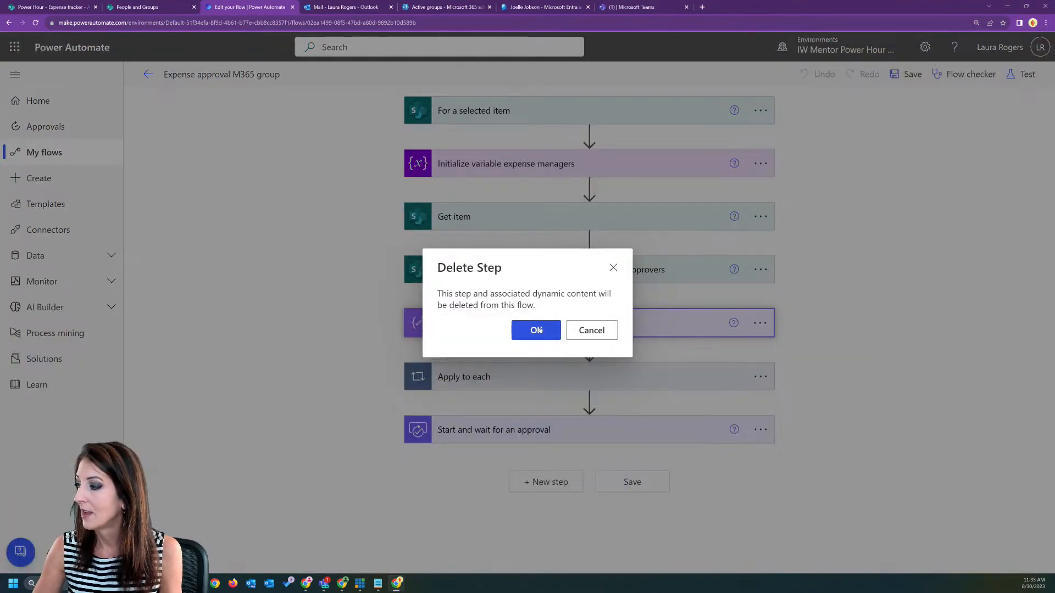
pyautogui.click(532, 330)
pyautogui.click(756, 270)
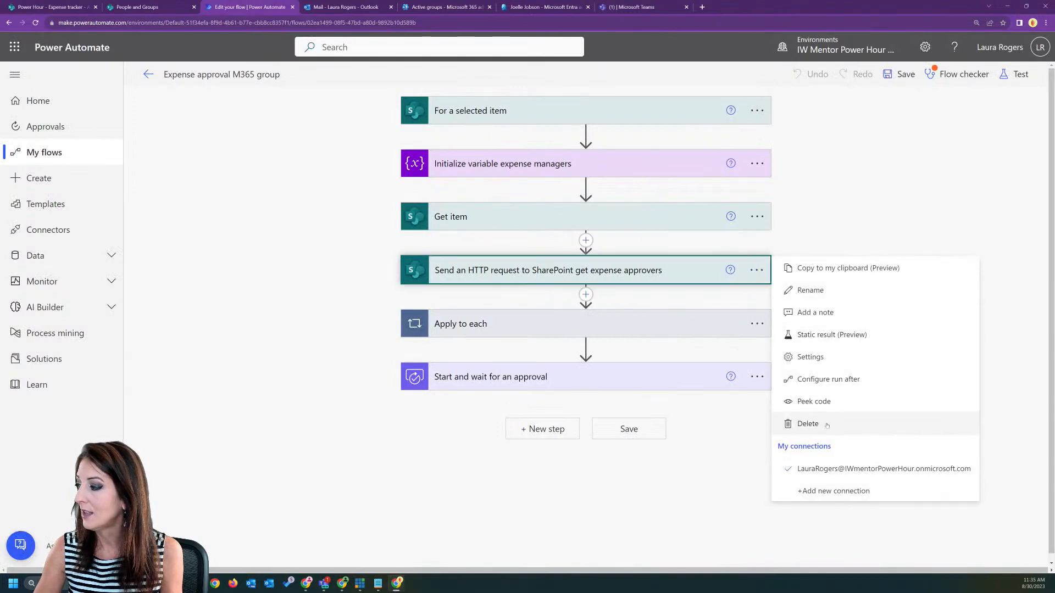
pyautogui.click(794, 423)
pyautogui.click(532, 332)
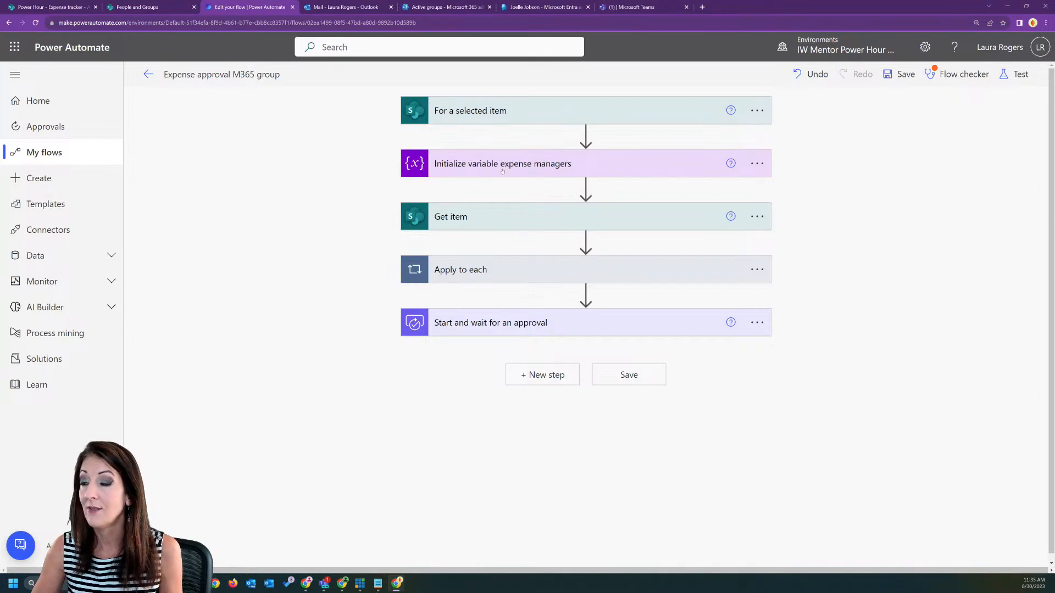
# - Delete the Apply to each loop together with its Append to string variable action
pyautogui.click(498, 274)
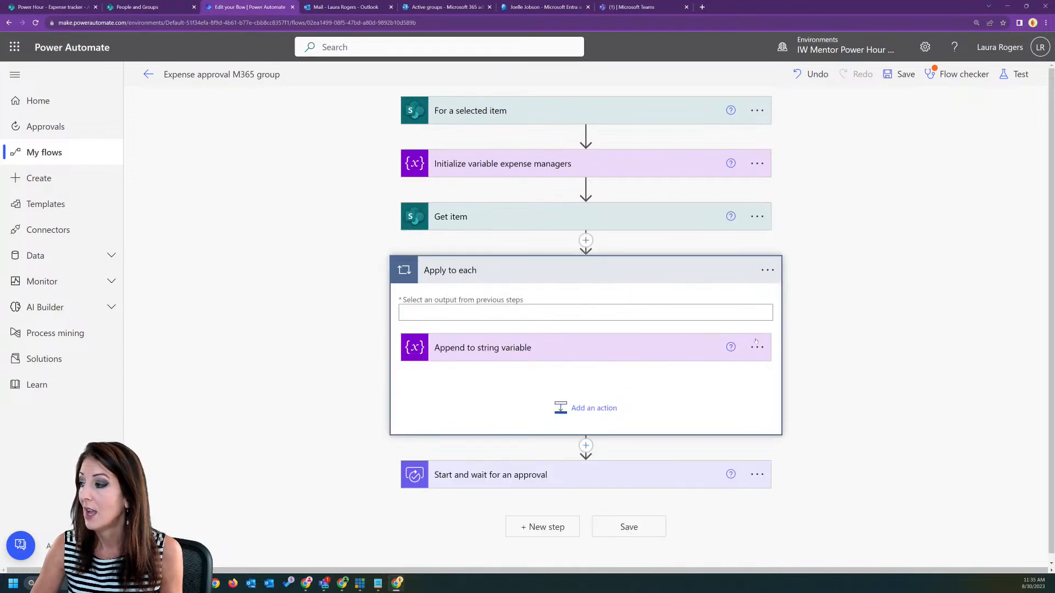
pyautogui.click(767, 270)
pyautogui.click(808, 421)
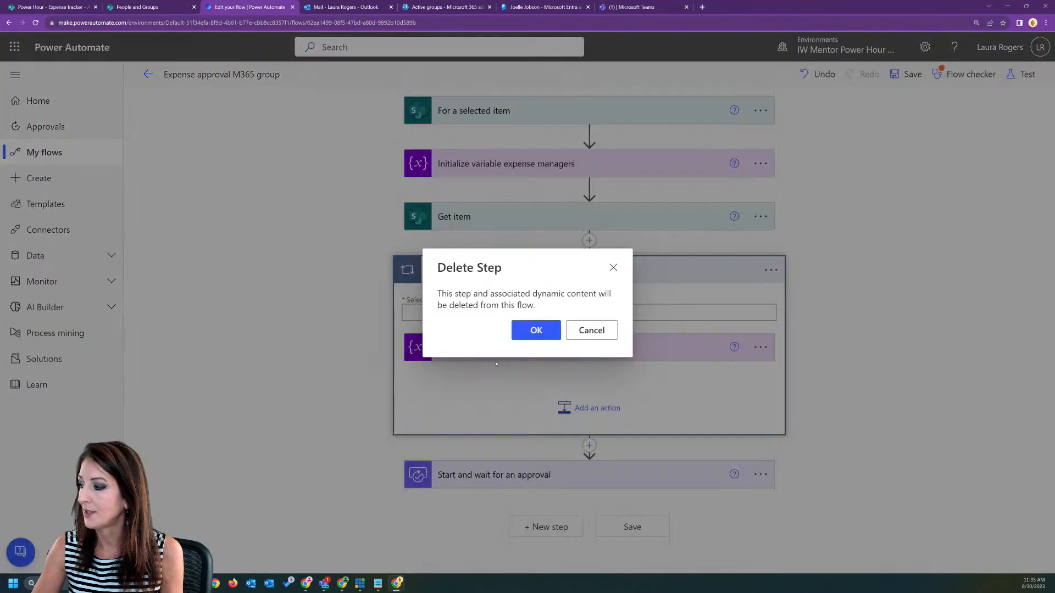
pyautogui.click(536, 330)
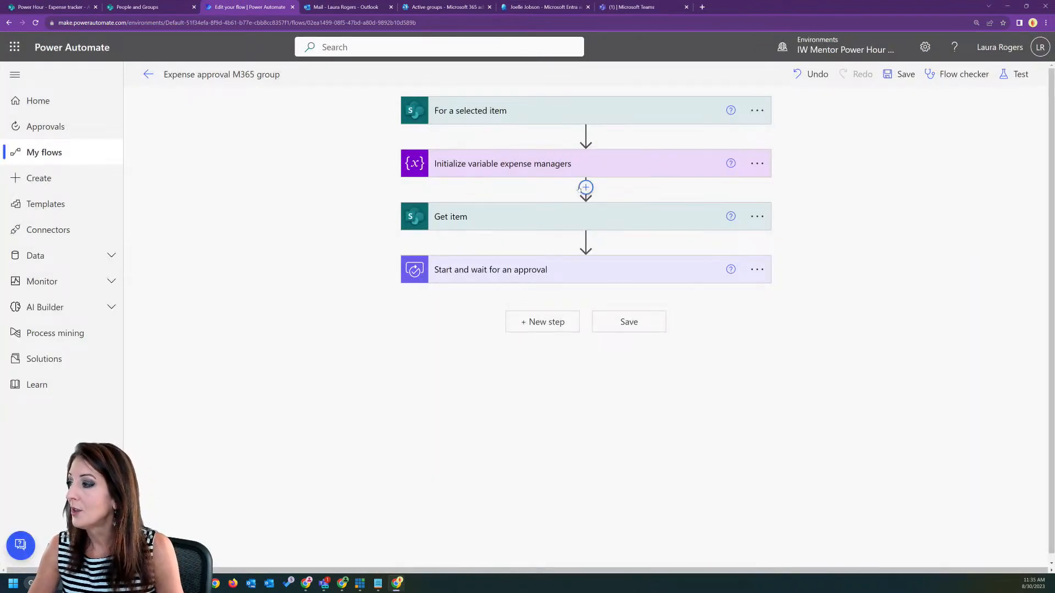
# - Add an Office 365 Groups List group members action between Get item and Start and wait for an approval
pyautogui.click(586, 240)
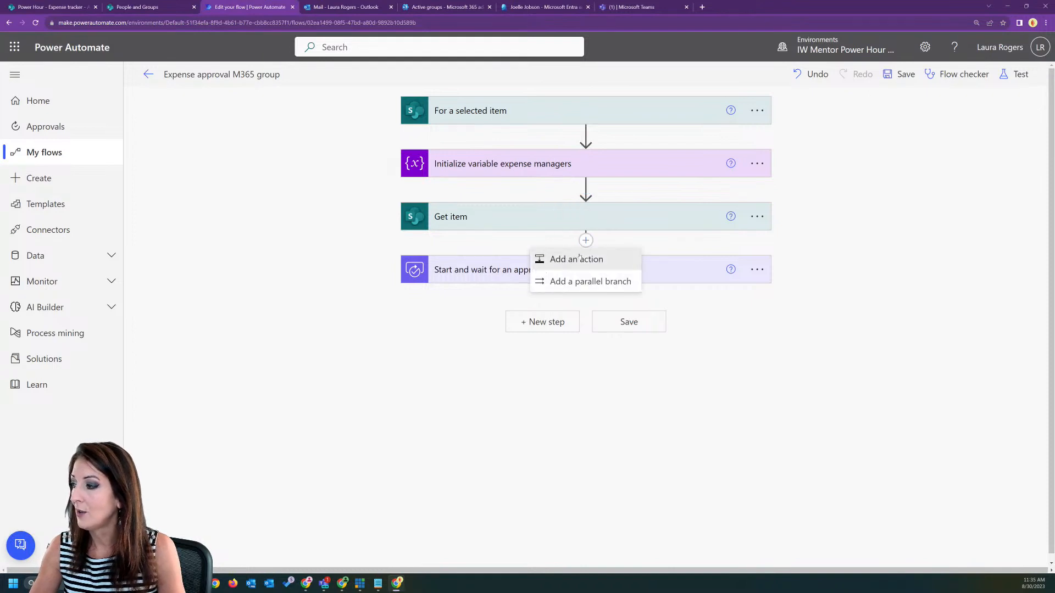
pyautogui.click(554, 259)
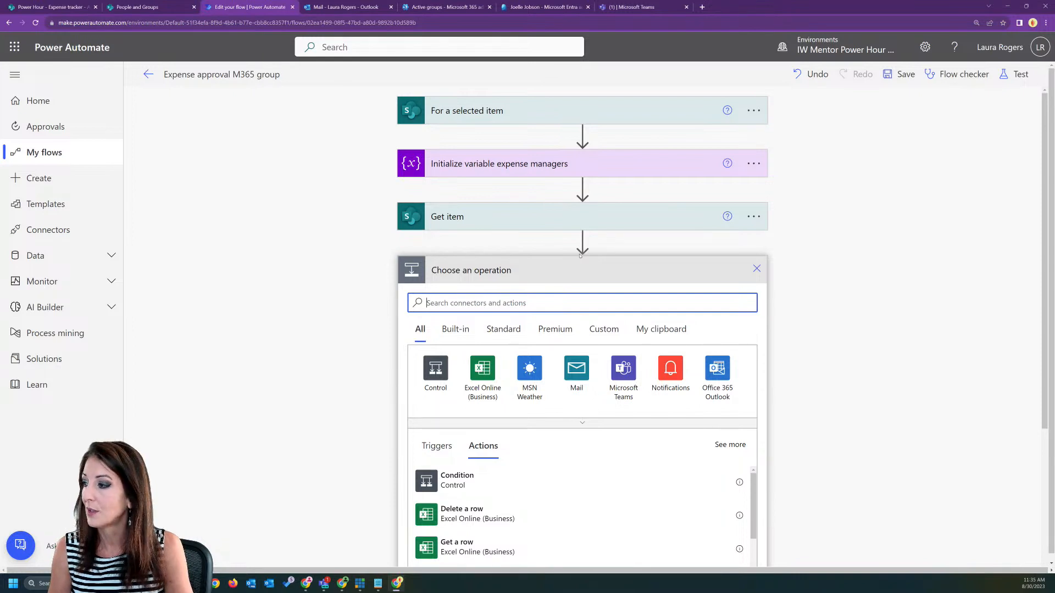
pyautogui.write('group')
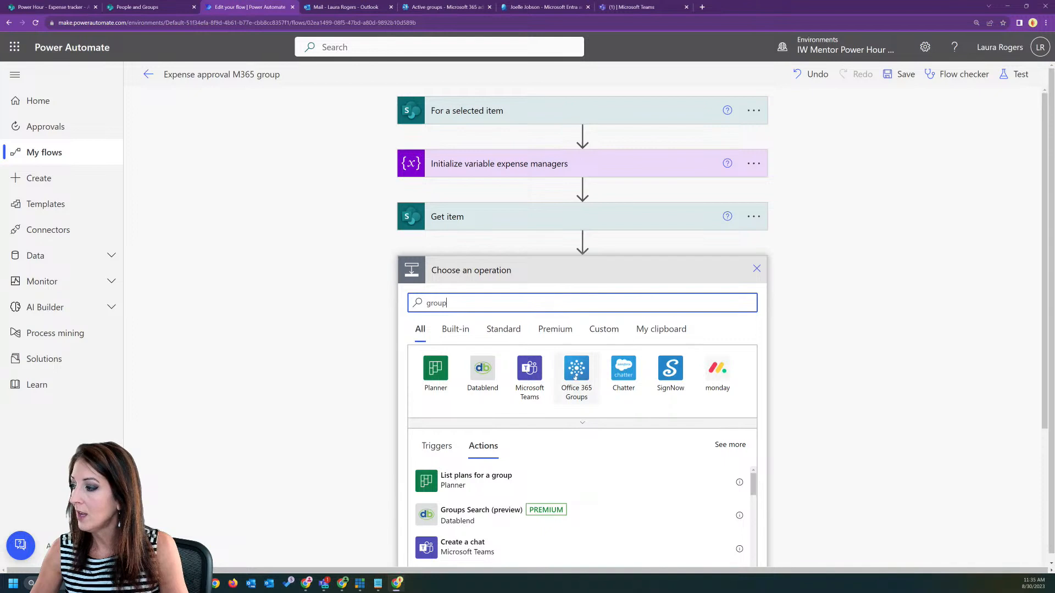
pyautogui.click(575, 377)
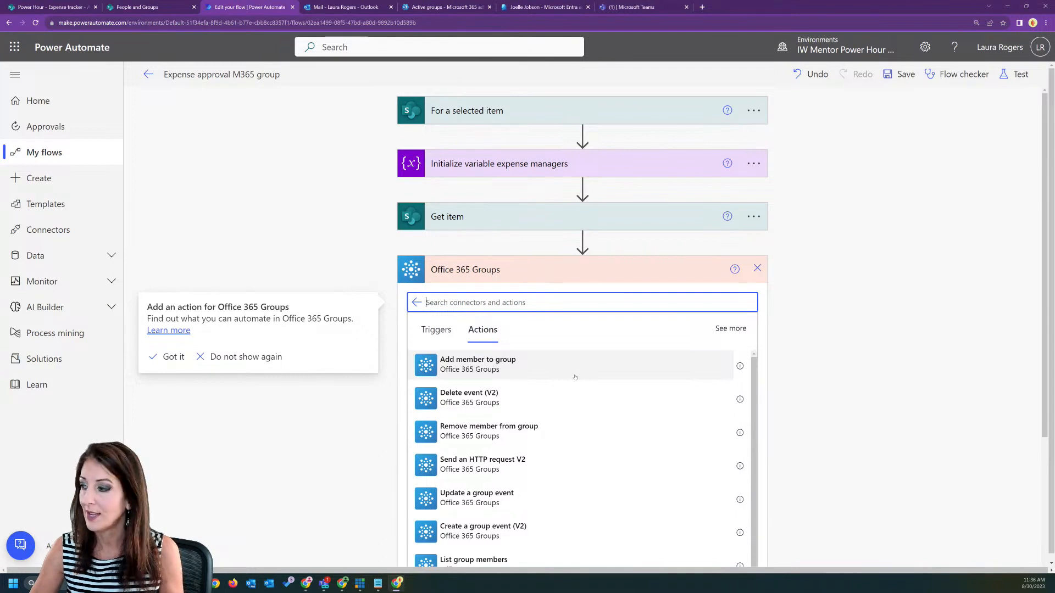
pyautogui.scroll(-3, 561, 403)
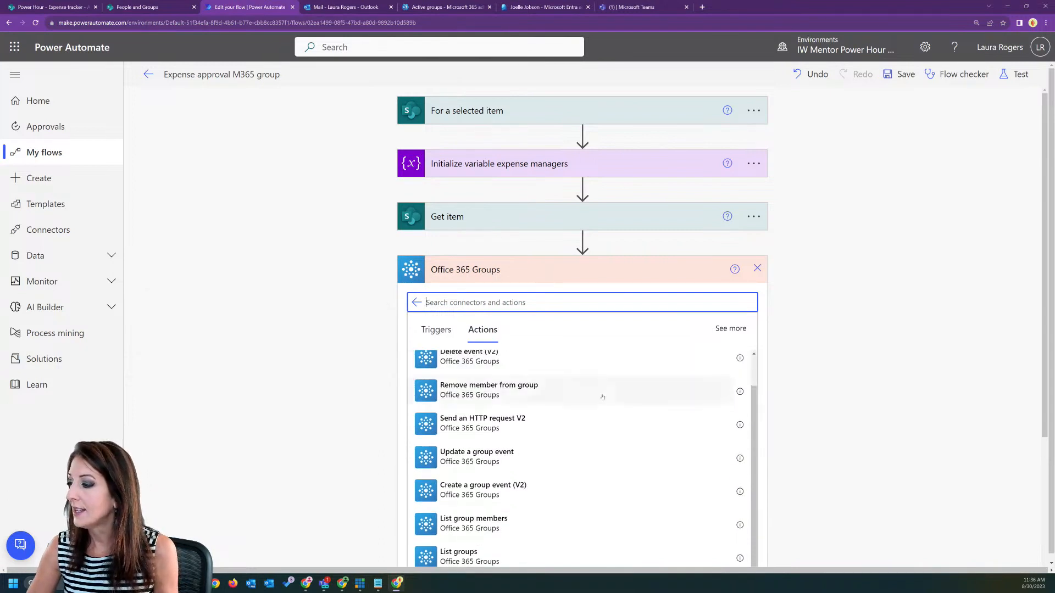
pyautogui.click(492, 482)
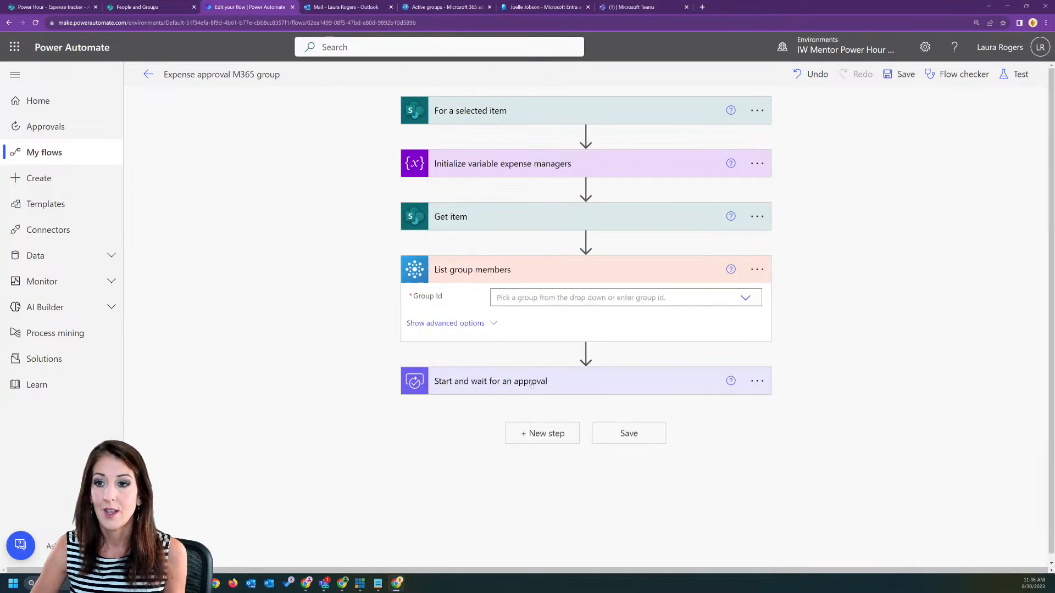
# - Set the List group members action's Group Id to Human Resources and check its advanced options
pyautogui.click(744, 298)
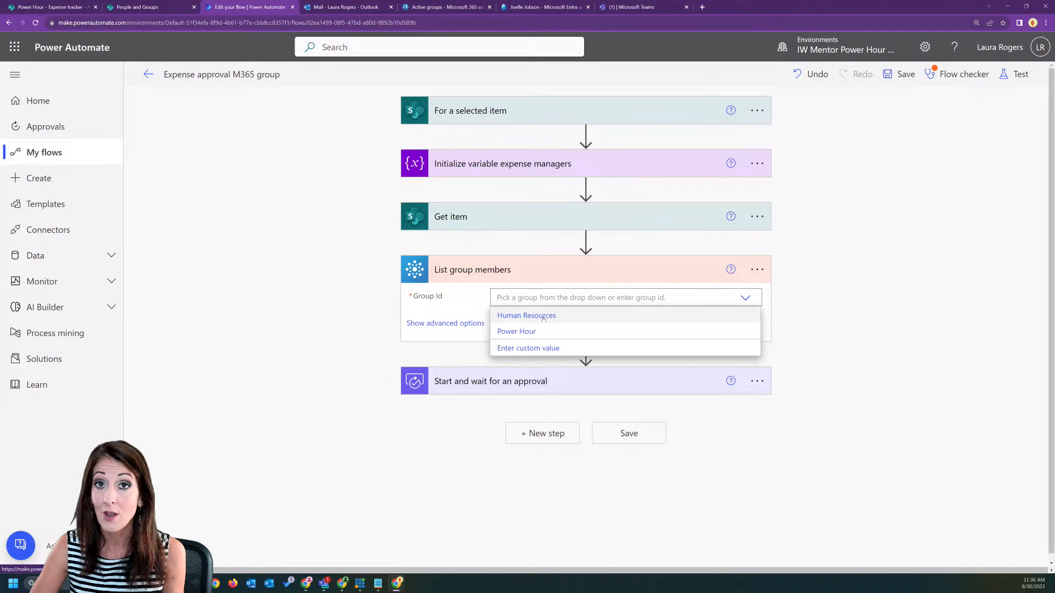
pyautogui.click(543, 317)
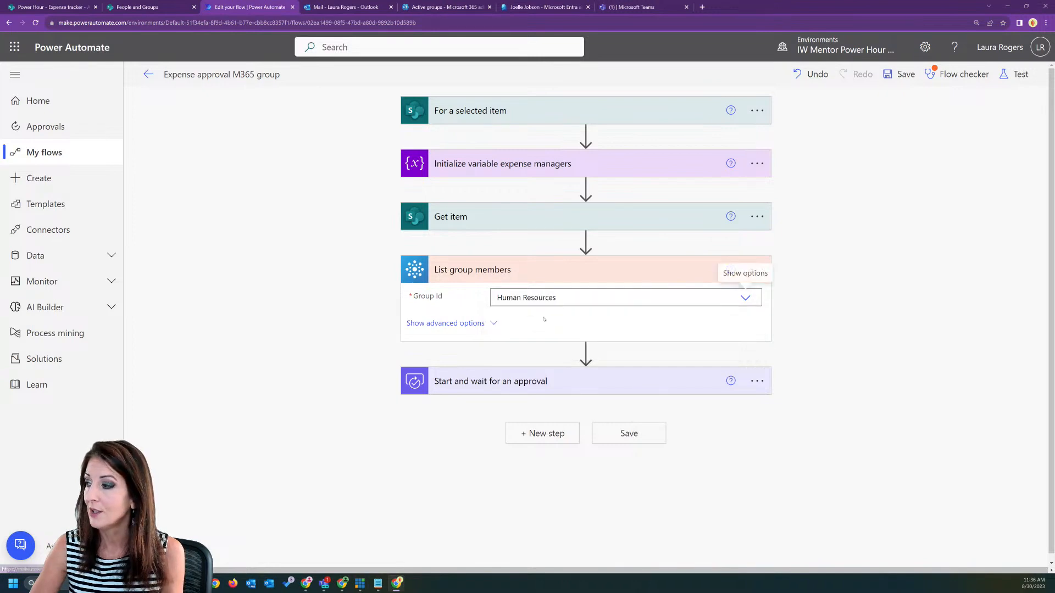
pyautogui.click(450, 324)
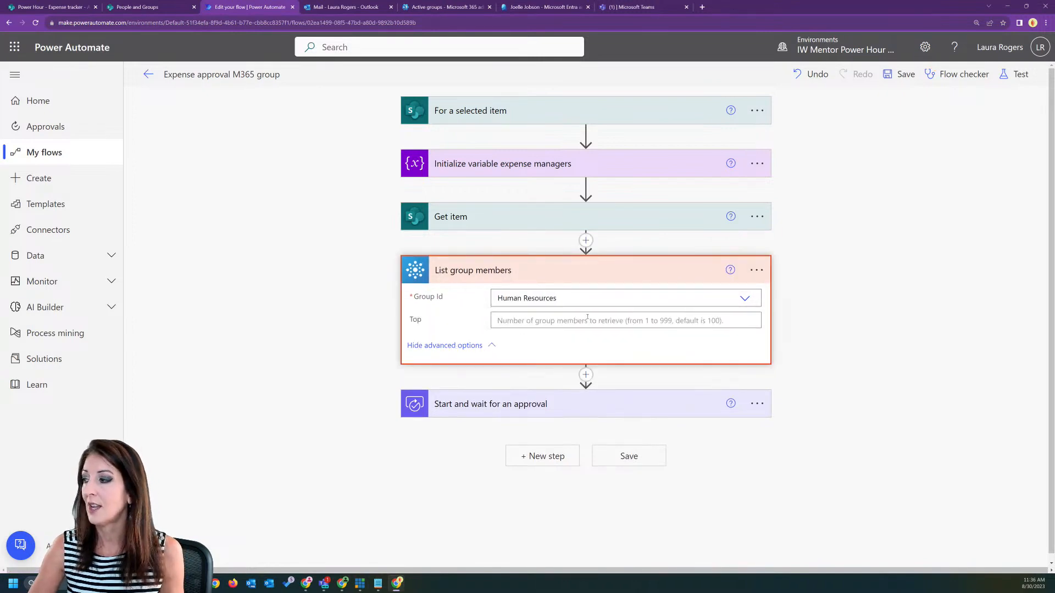
pyautogui.click(463, 346)
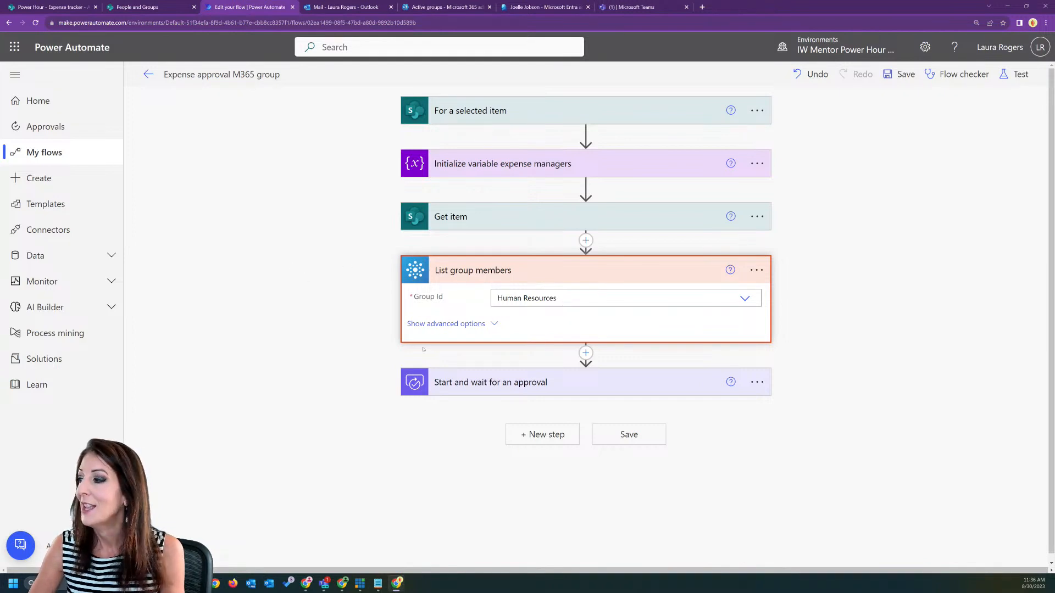
# - Add an Append to string variable action after List group members and select varExpenseManagersString as its variable name
pyautogui.click(497, 386)
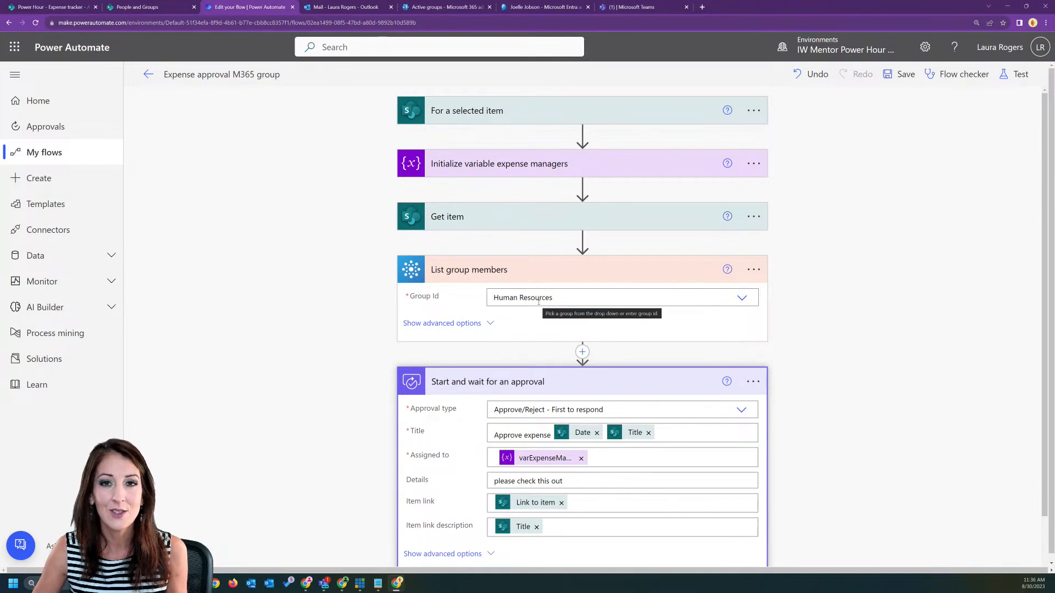
pyautogui.scroll(-1, 810, 318)
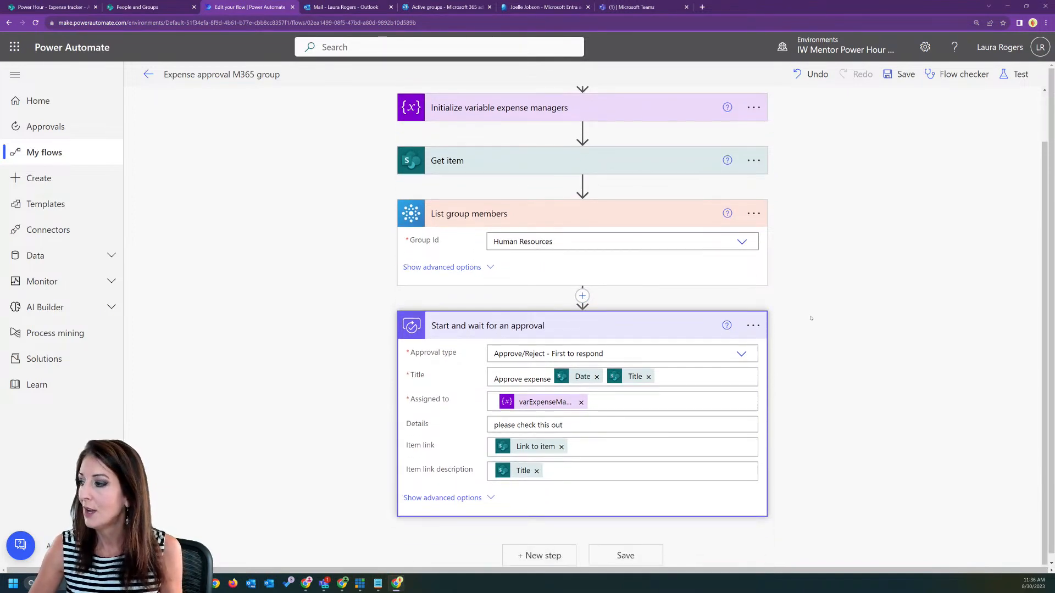
pyautogui.click(583, 294)
pyautogui.click(584, 310)
pyautogui.write('var')
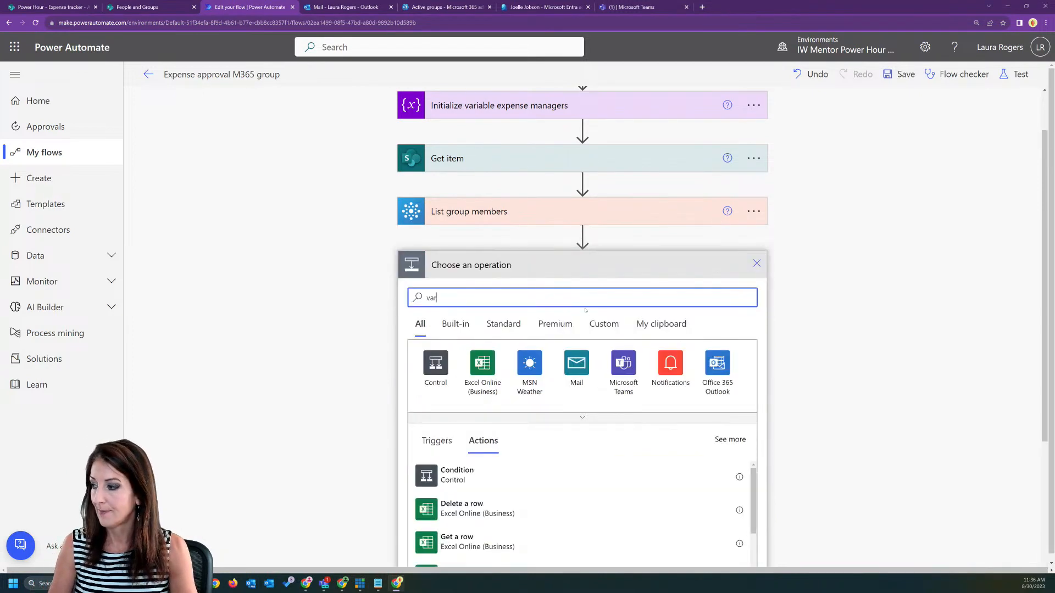
pyautogui.click(476, 367)
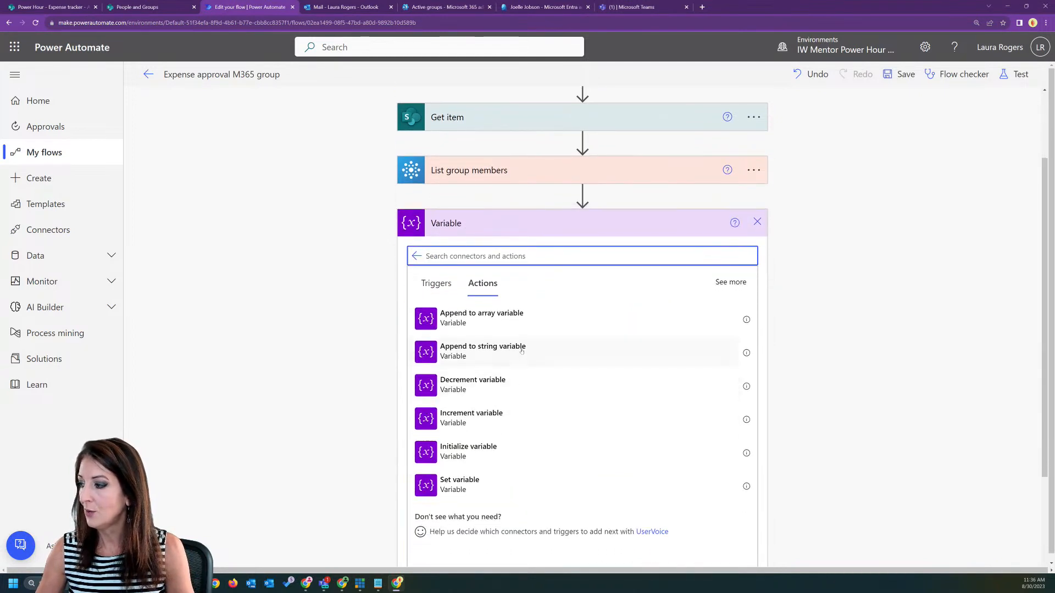
pyautogui.click(530, 351)
pyautogui.click(537, 351)
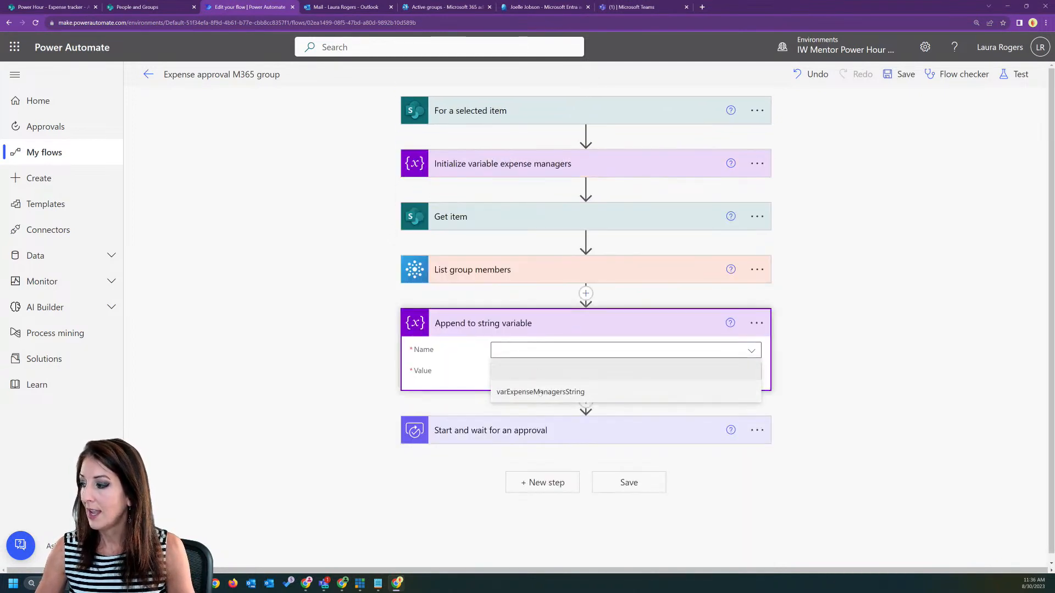
pyautogui.click(566, 388)
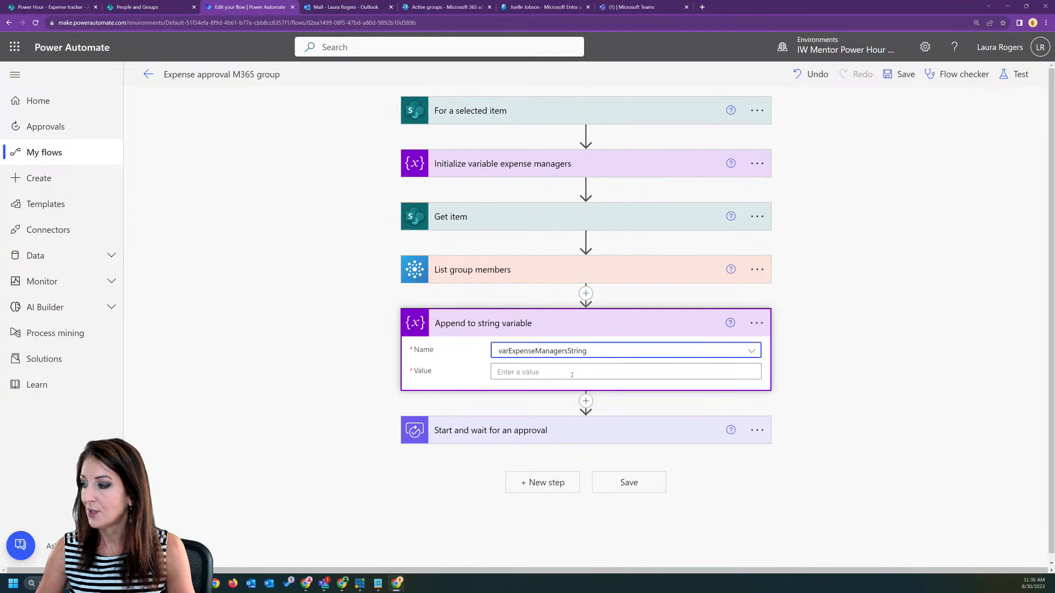
# - Set the append action's value to the group members' Mail dynamic content followed by a semicolon
pyautogui.click(541, 372)
pyautogui.scroll(-2, 913, 316)
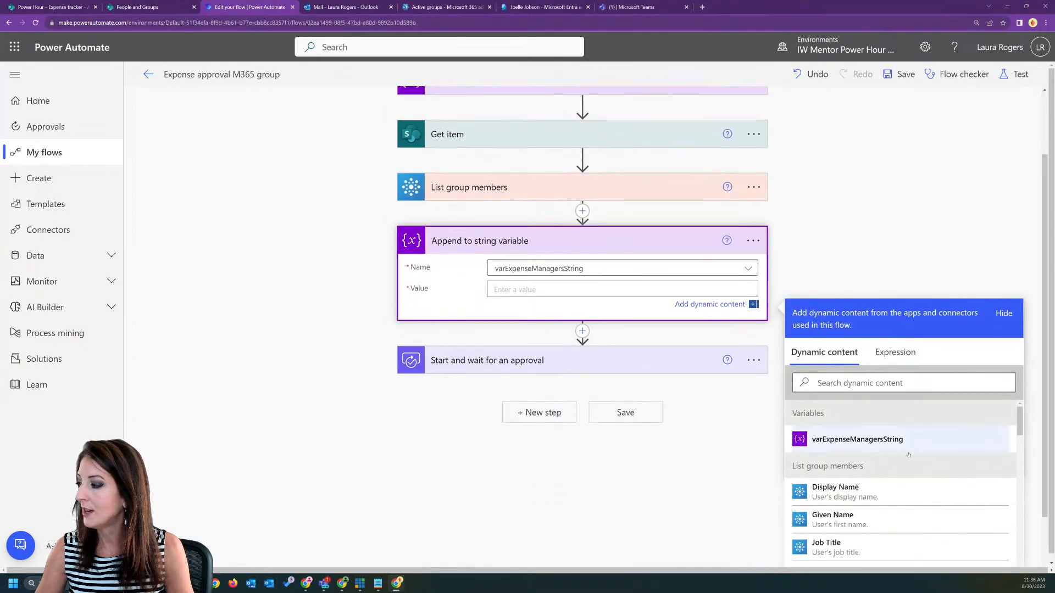
pyautogui.scroll(-1, 885, 454)
pyautogui.scroll(-1, 886, 455)
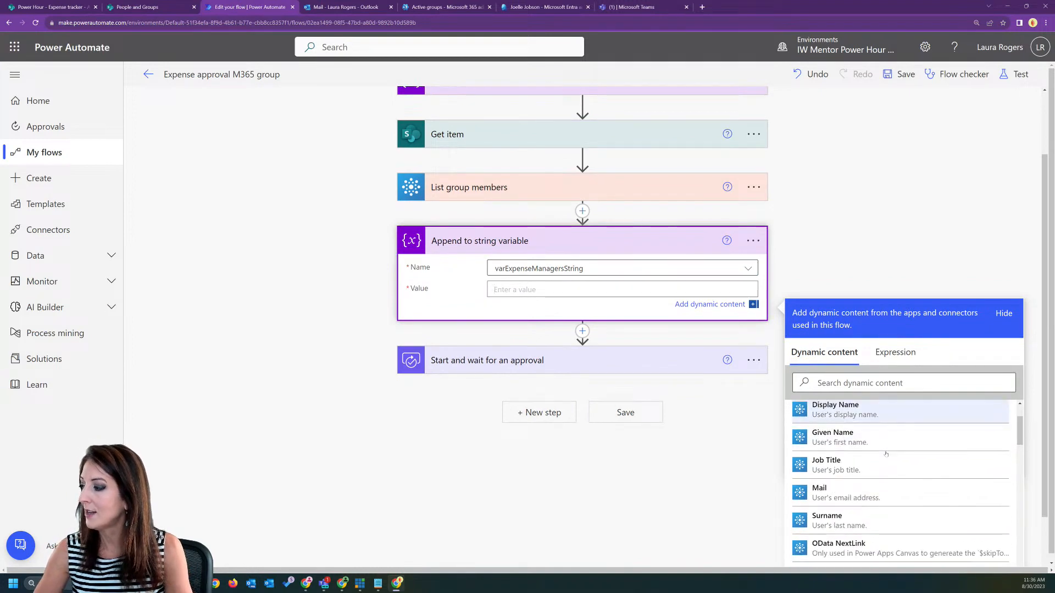
pyautogui.click(837, 496)
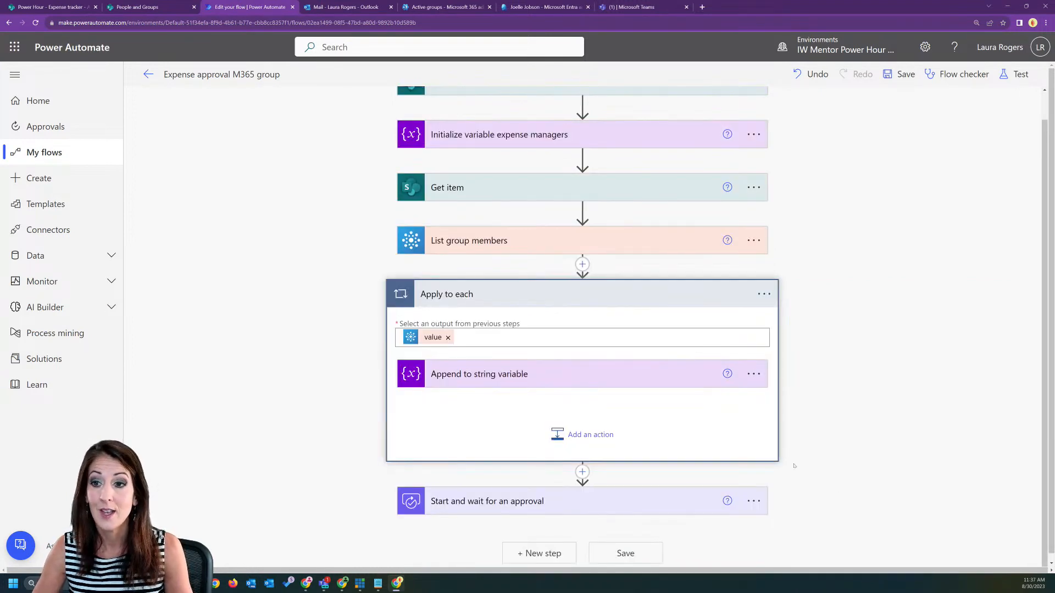
pyautogui.click(449, 376)
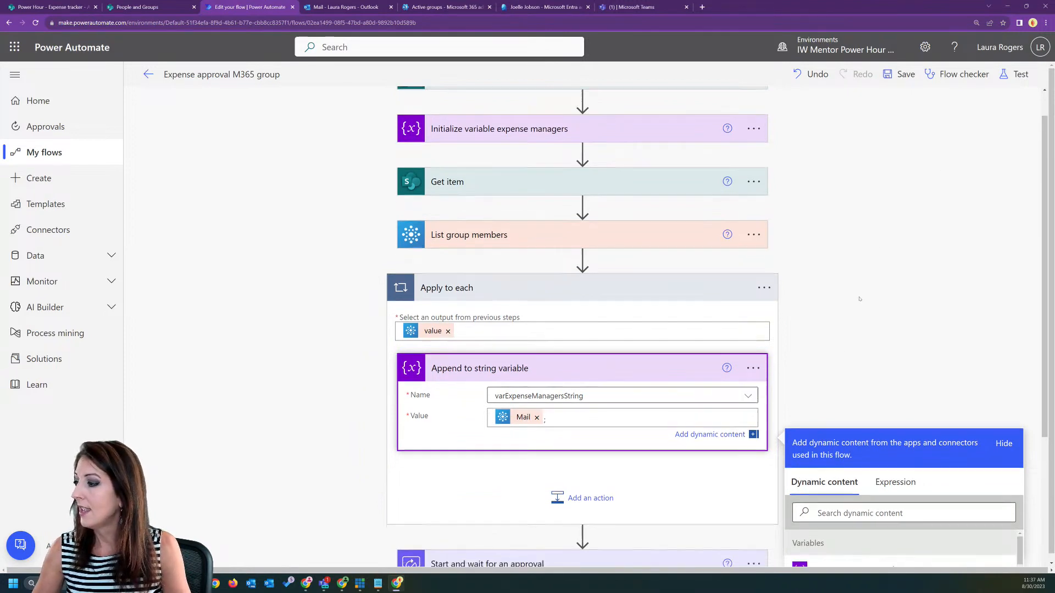
# - Check the settings of the Start and wait for an approval action, then save the flow and return to its details page
pyautogui.scroll(-3, 582, 373)
pyautogui.click(536, 402)
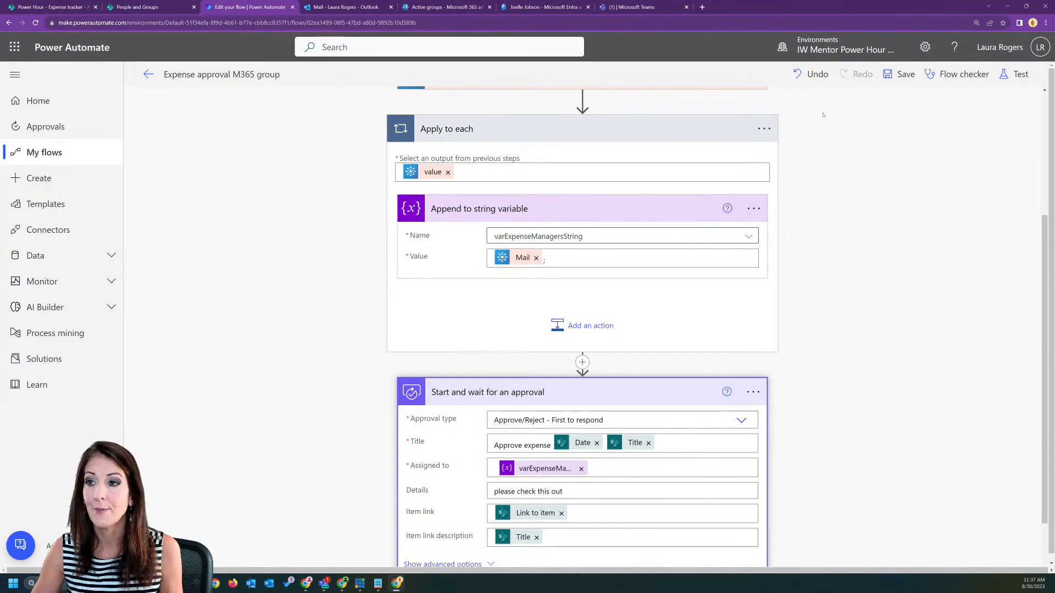
pyautogui.click(901, 75)
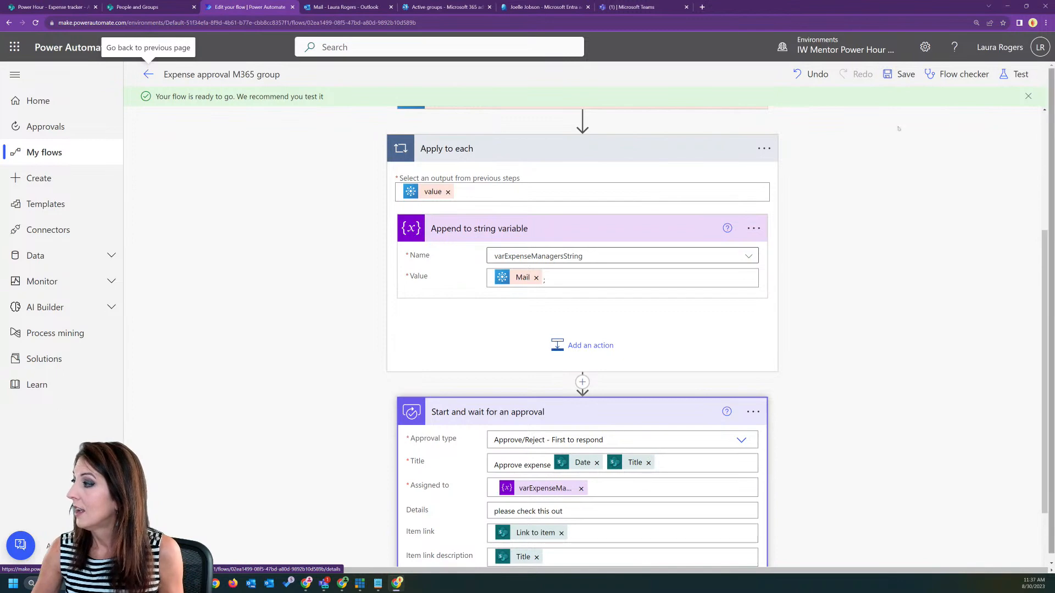
pyautogui.click(148, 74)
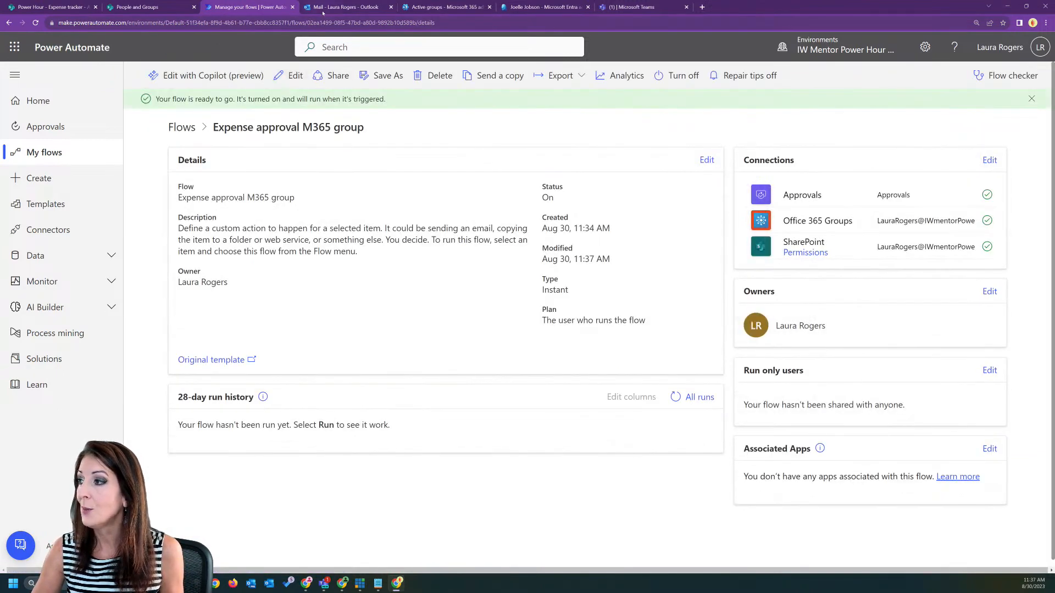
# - Switch to Outlook and approve the test expense 1 request from its approval email with the comment "test"
pyautogui.hotkey('ctrl', 'Tab')
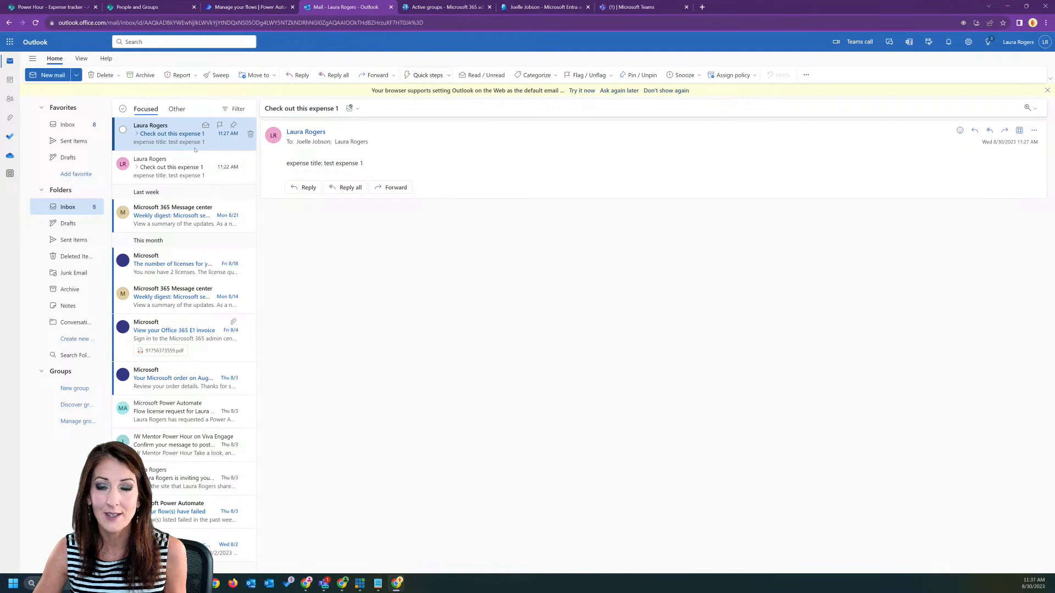
pyautogui.click(165, 137)
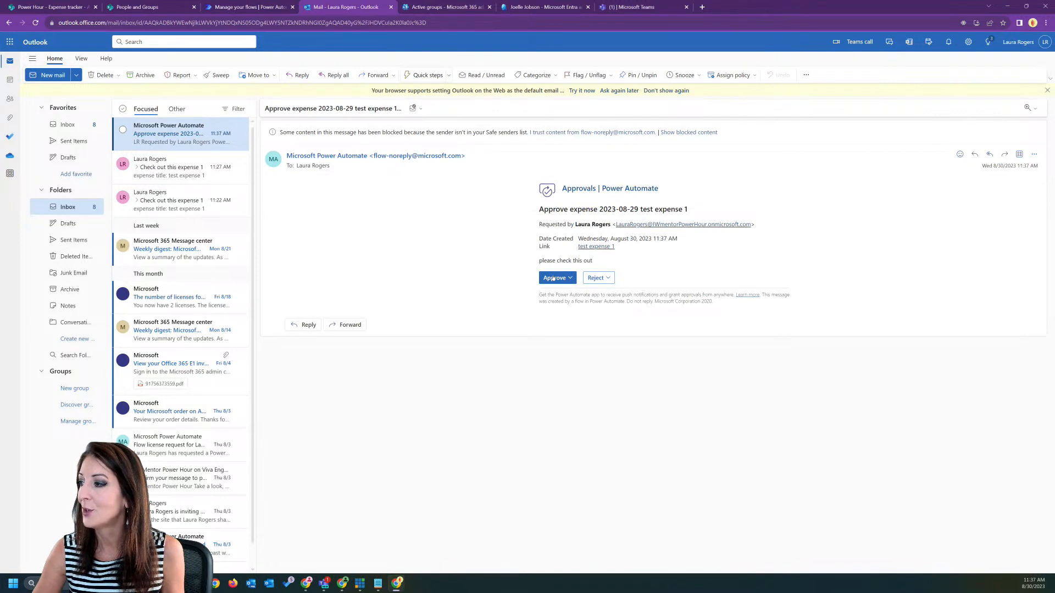
pyautogui.click(553, 278)
pyautogui.write('test')
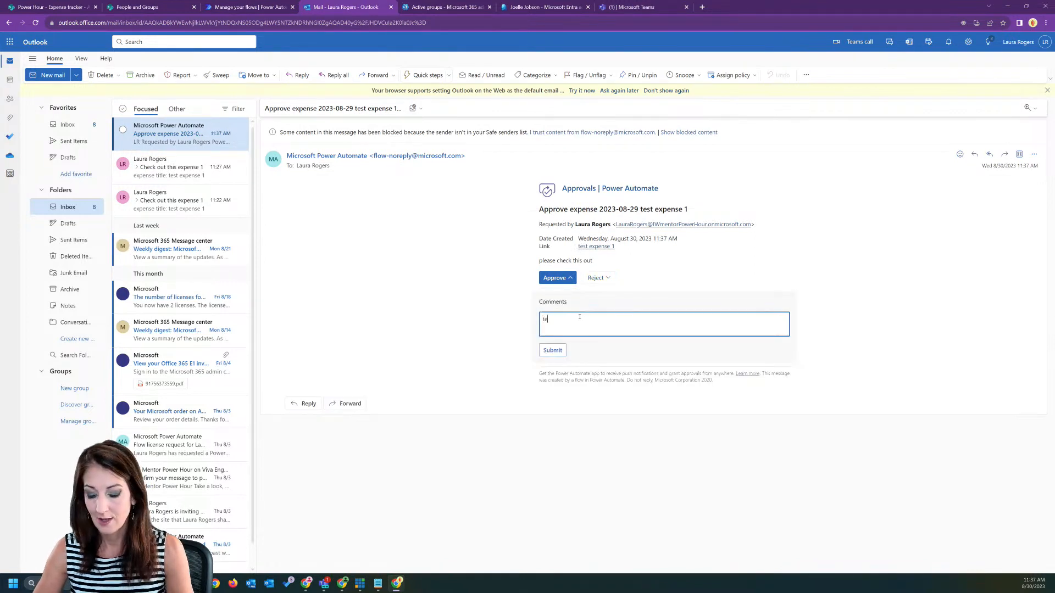
pyautogui.click(552, 350)
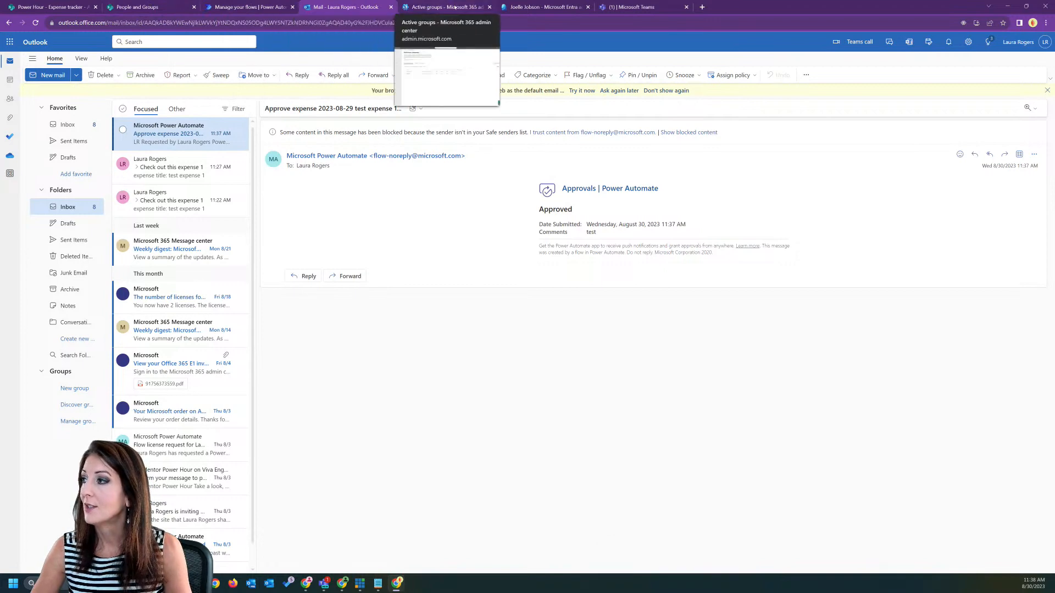
# - Switch to the SharePoint Expense tracker list, reload it, and run the Expense approval M365 group flow on test expense 1
pyautogui.click(60, 7)
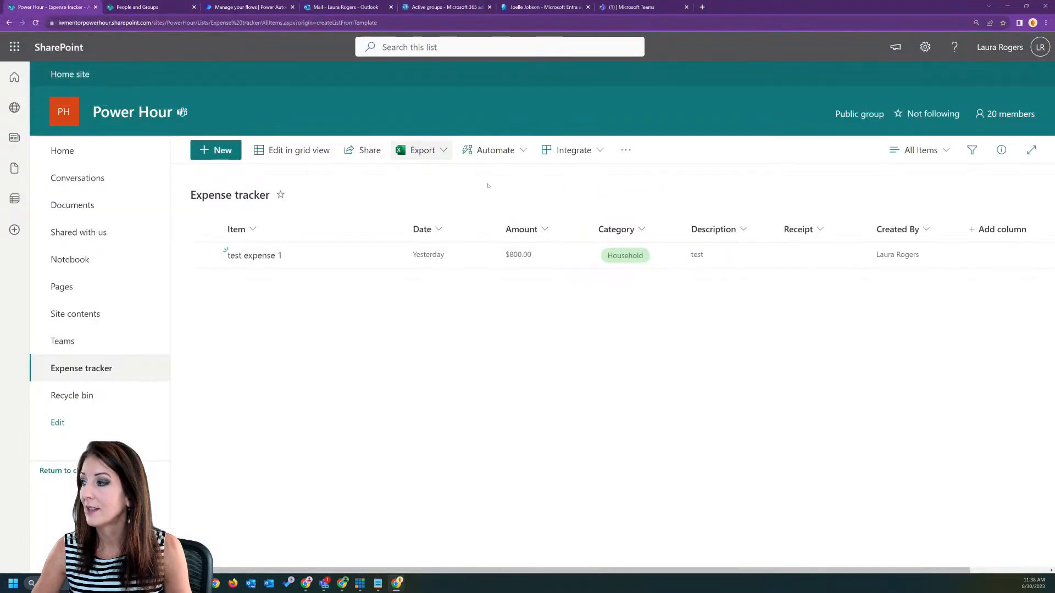
pyautogui.click(35, 23)
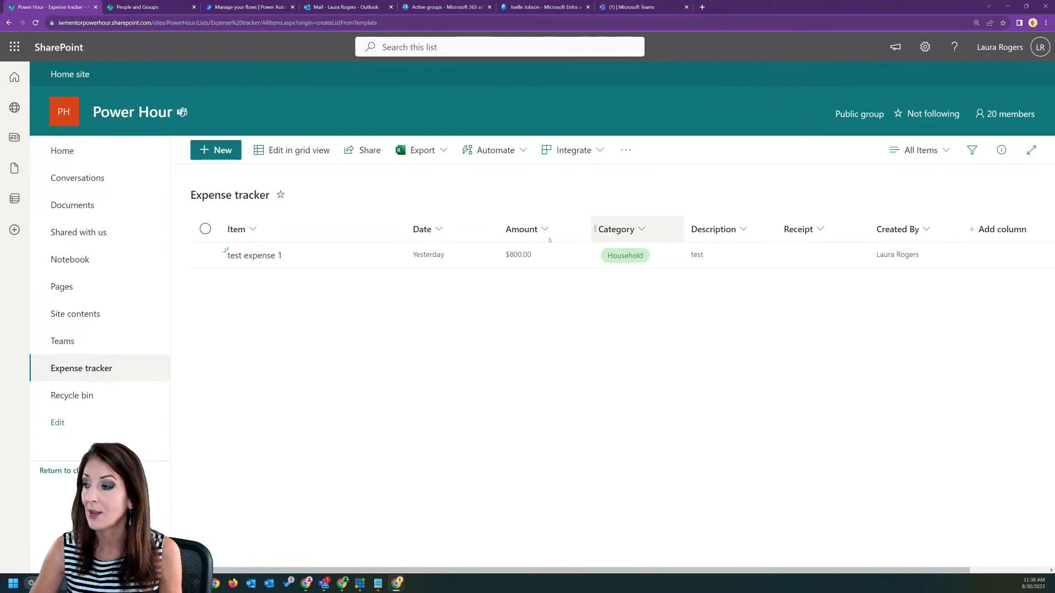
pyautogui.rightClick(453, 255)
pyautogui.moveTo(513, 467)
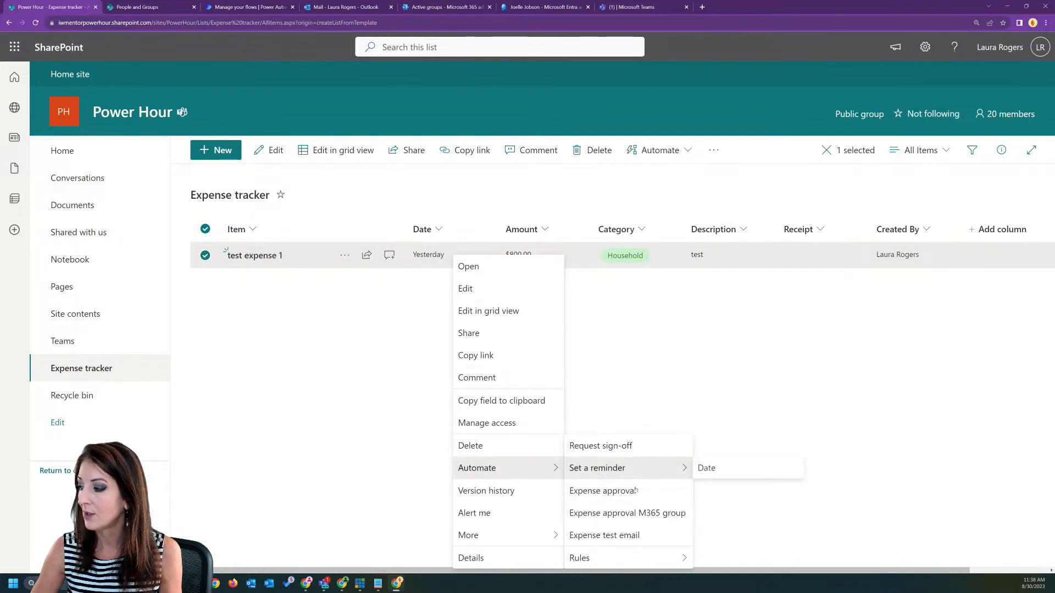
pyautogui.click(658, 515)
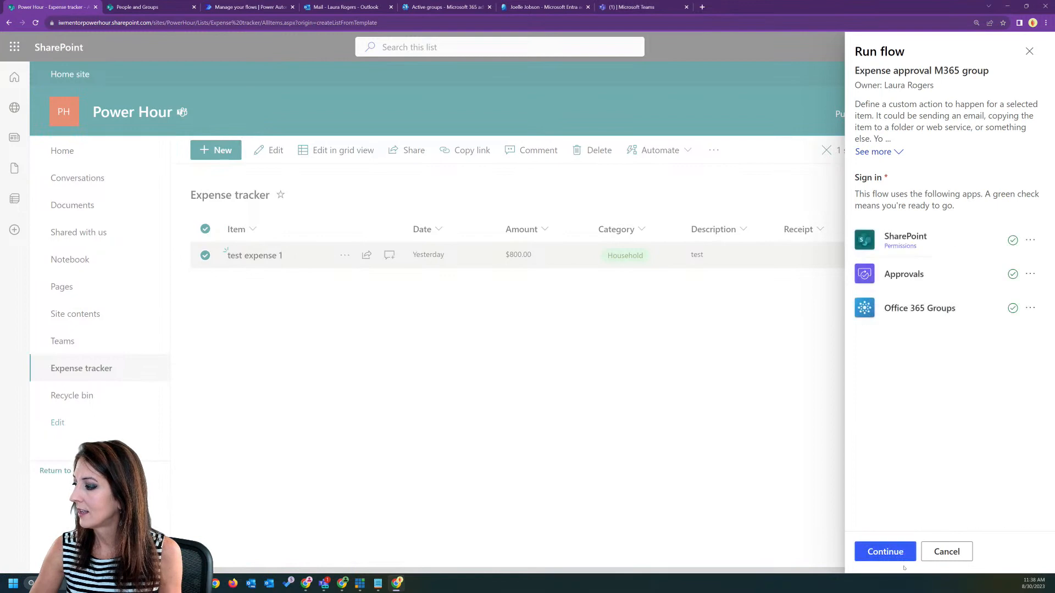
pyautogui.click(891, 553)
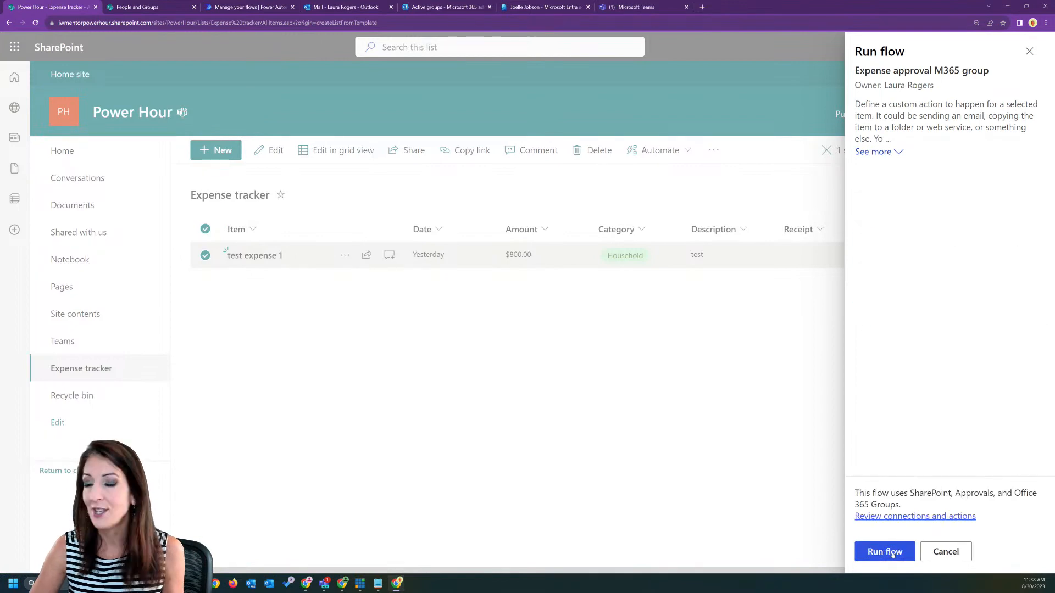
pyautogui.click(893, 553)
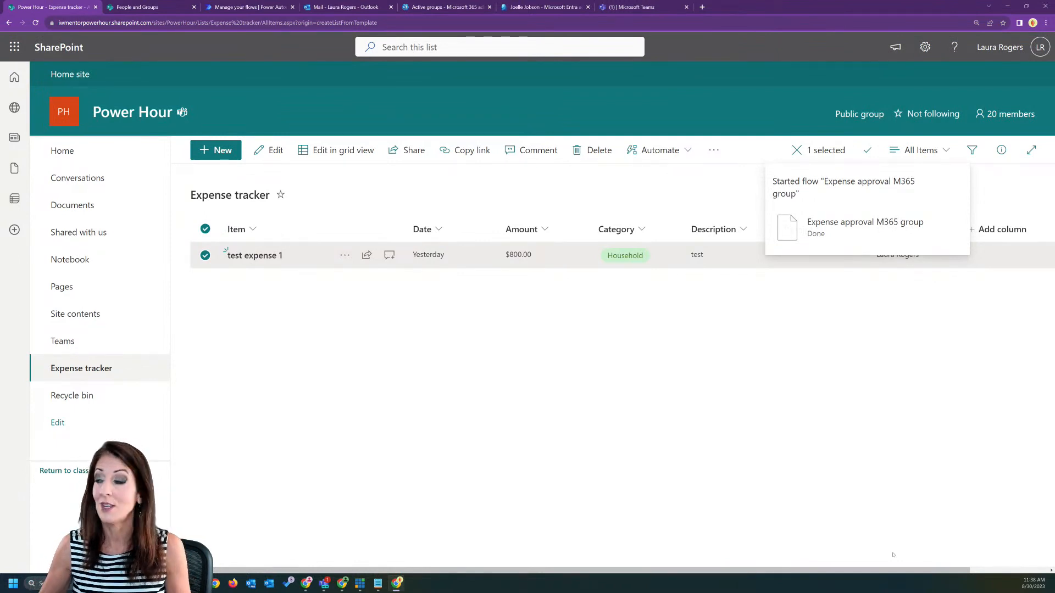
pyautogui.click(487, 359)
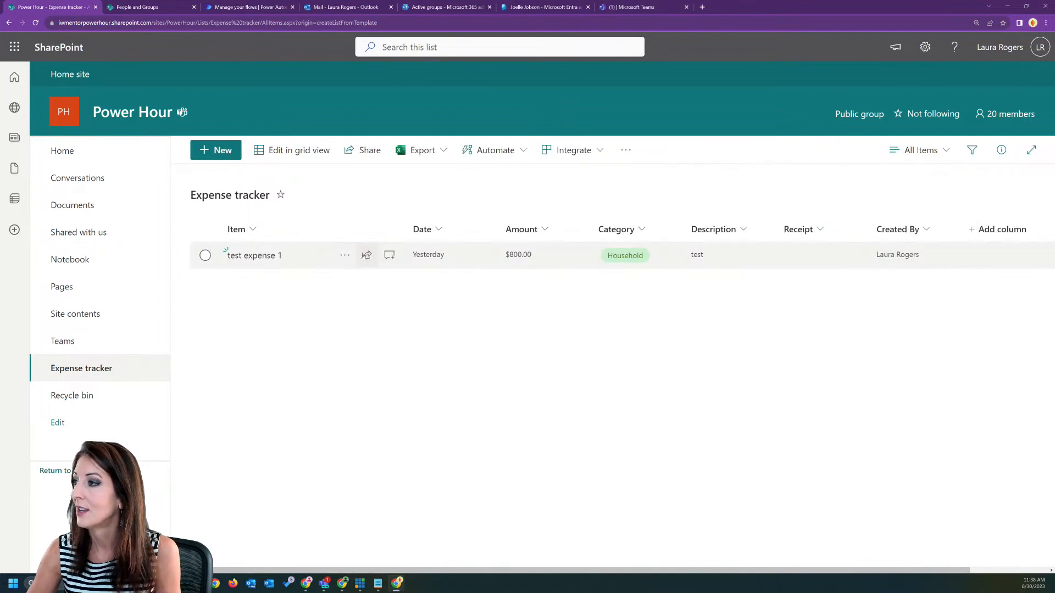
# - Switch to Power Automate and open the latest run of the Expense approval M365 group flow
pyautogui.click(243, 8)
pyautogui.click(176, 126)
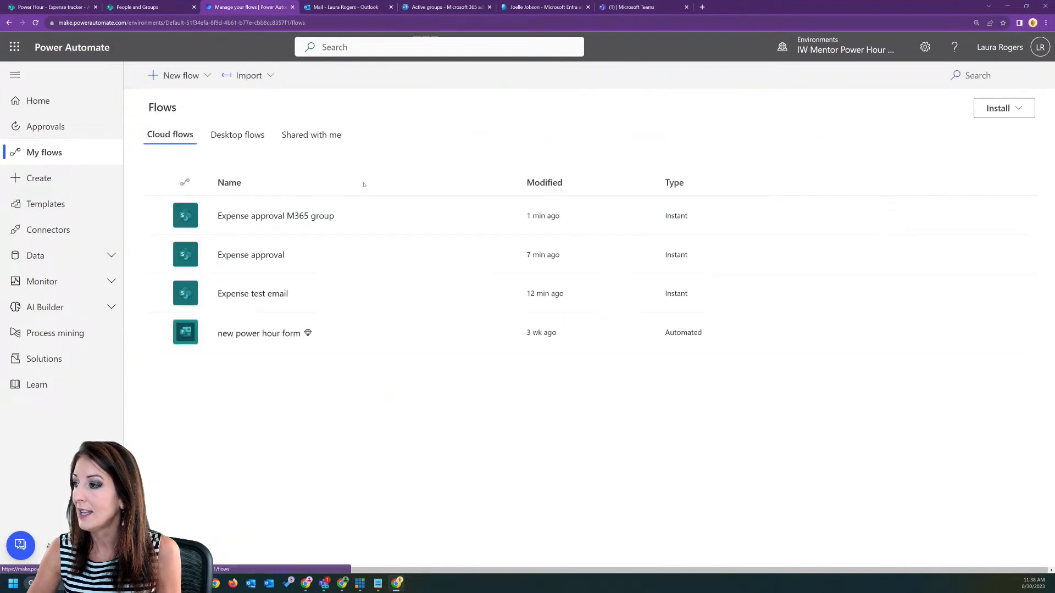
pyautogui.click(296, 216)
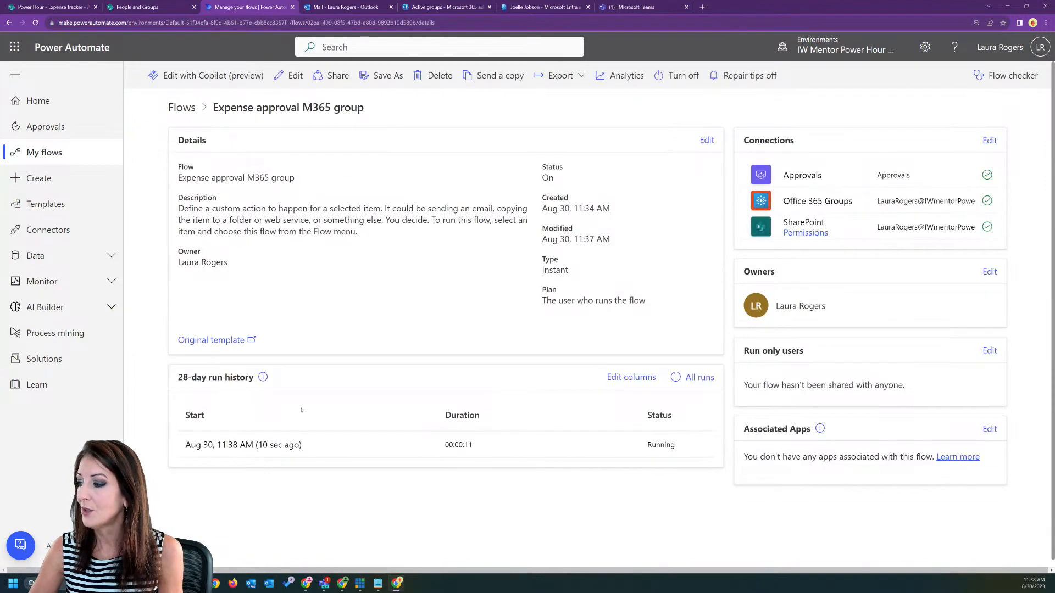
pyautogui.click(258, 445)
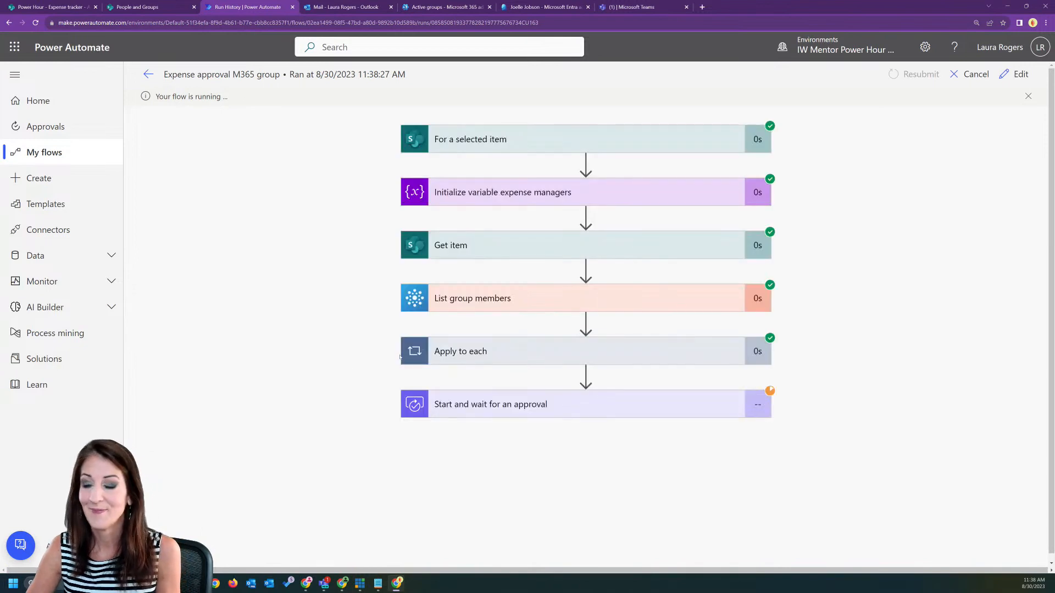
# - Examine the member details in the outputs of the run's List group members action
pyautogui.click(476, 303)
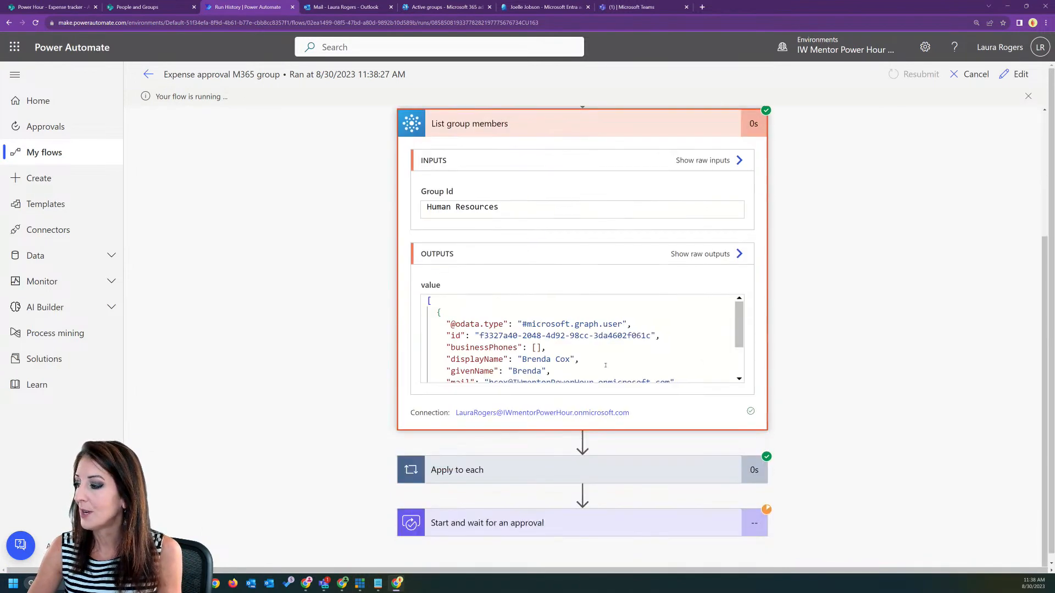
pyautogui.scroll(-3, 742, 327)
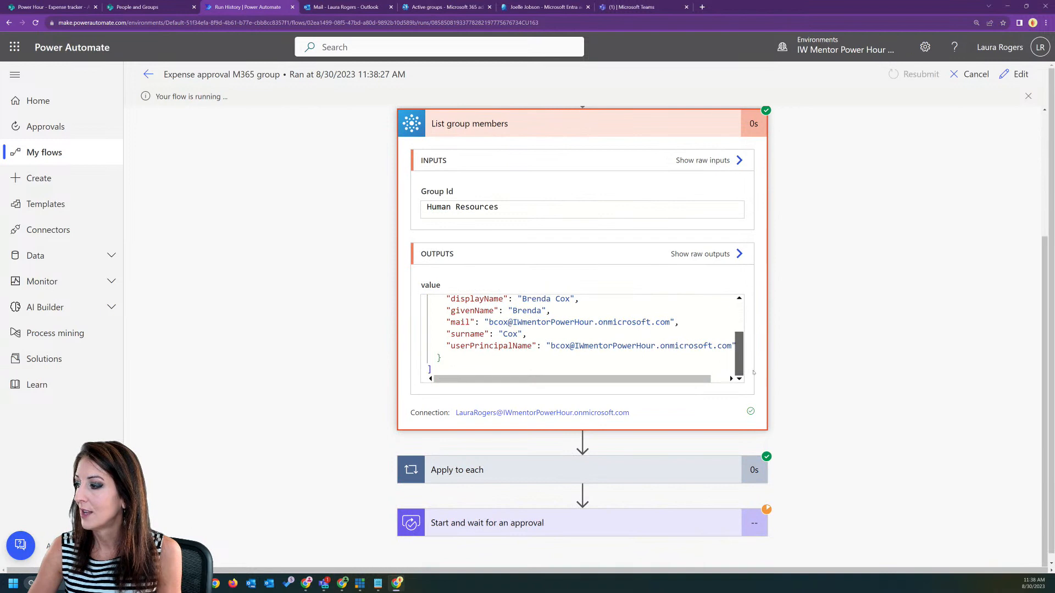
pyautogui.scroll(3, 744, 321)
pyautogui.moveTo(752, 315); pyautogui.dragTo(753, 353)
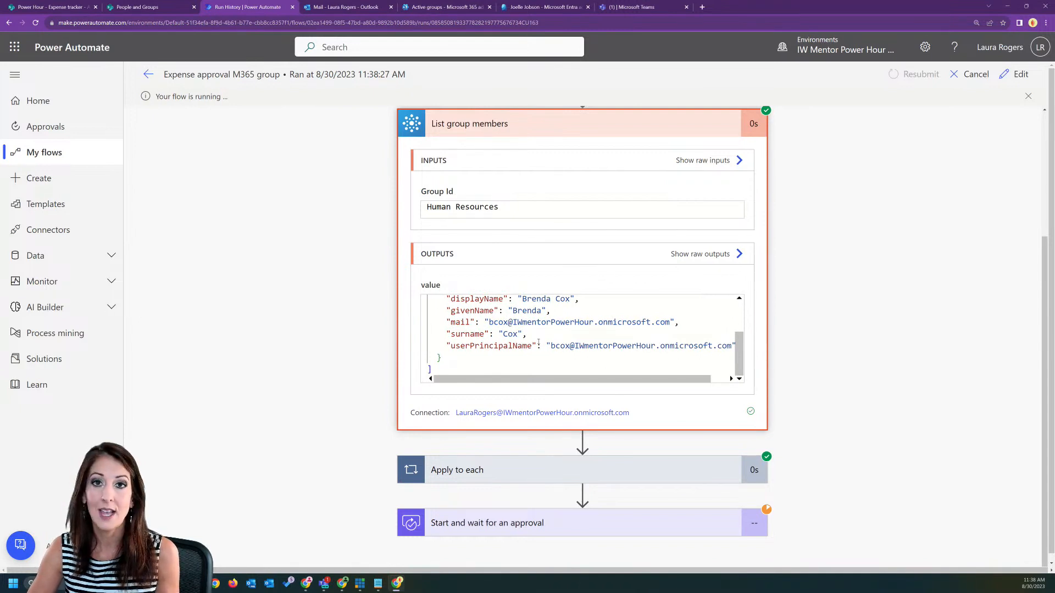
pyautogui.scroll(3, 540, 342)
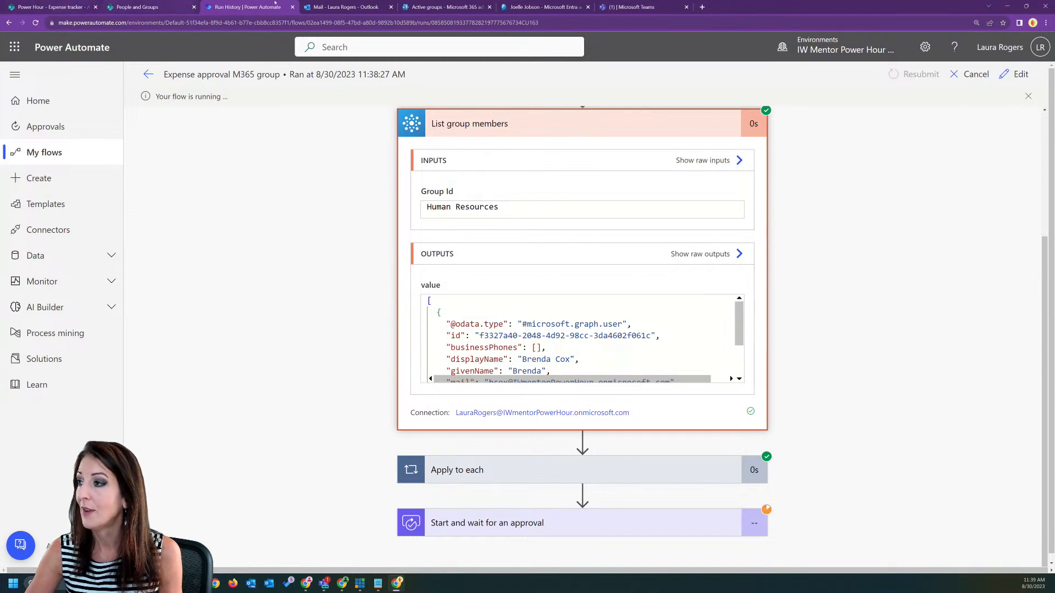
# - Cancel the sent approval request for test expense 1 from the Power Automate approvals
pyautogui.click(63, 127)
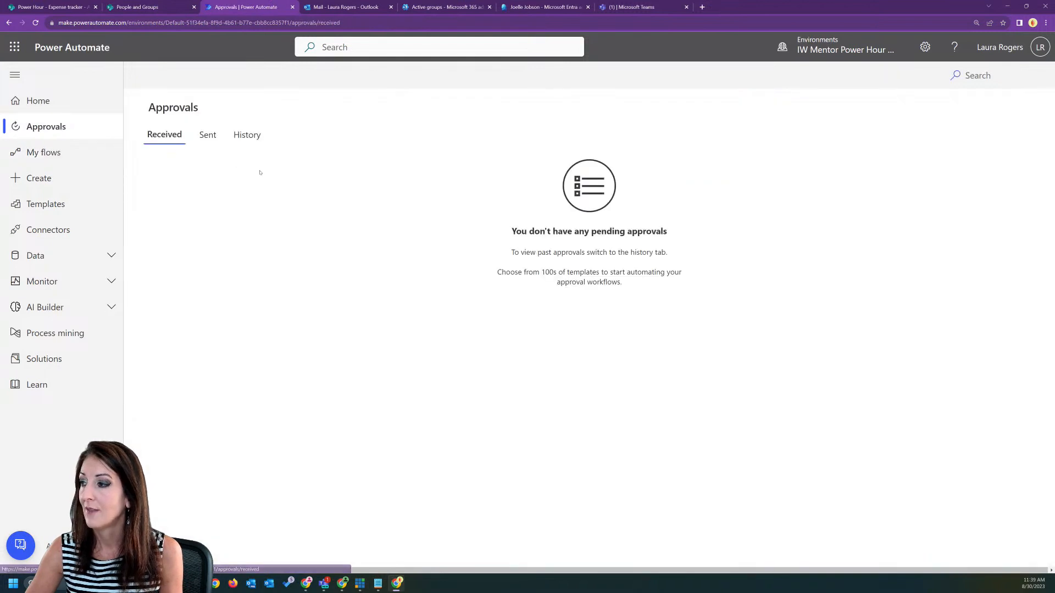
pyautogui.click(207, 135)
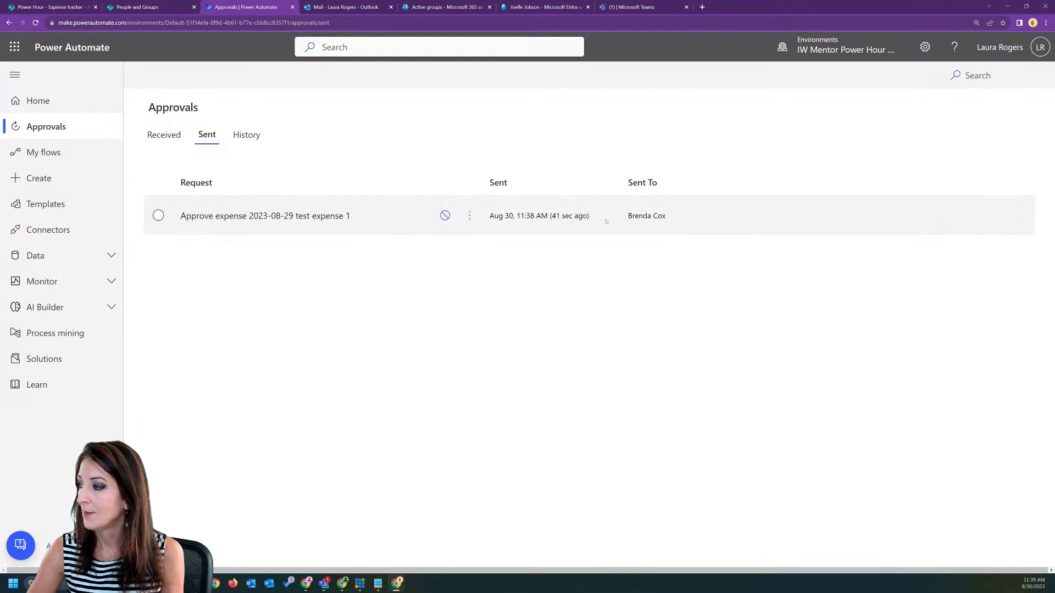
pyautogui.click(445, 216)
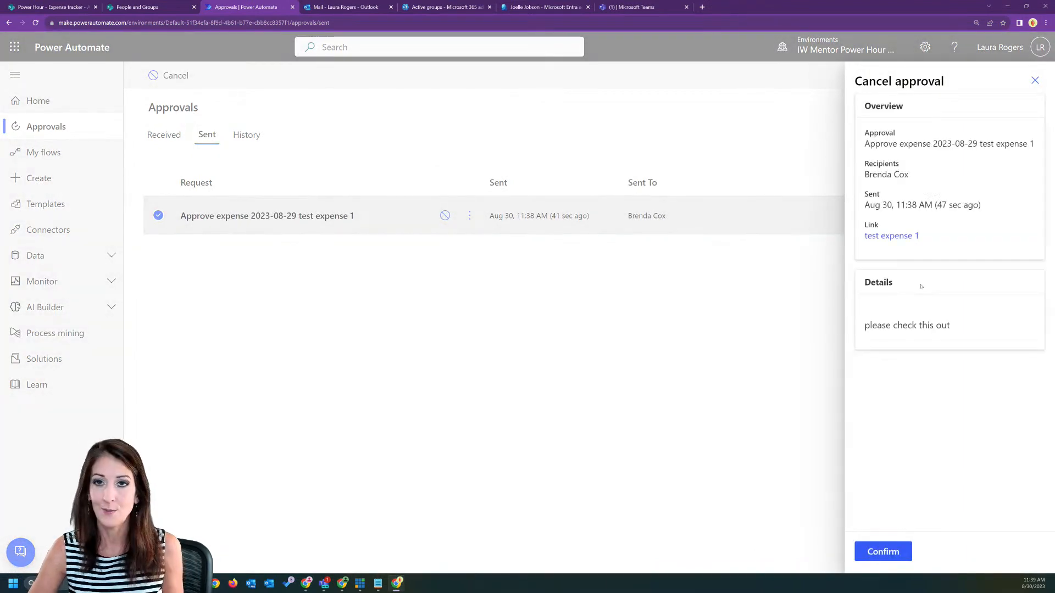
pyautogui.click(883, 551)
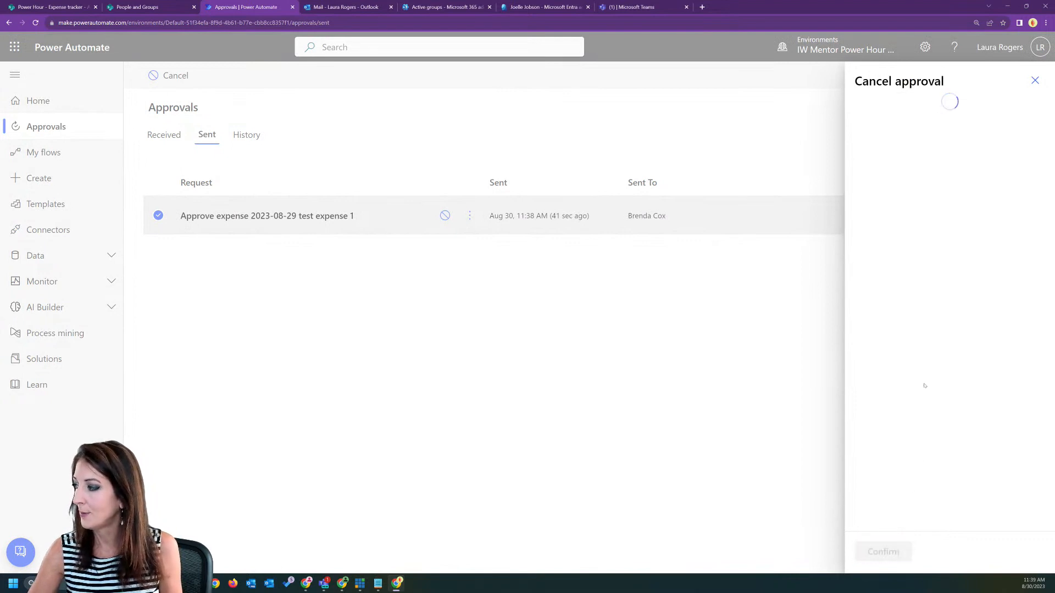
pyautogui.click(1035, 80)
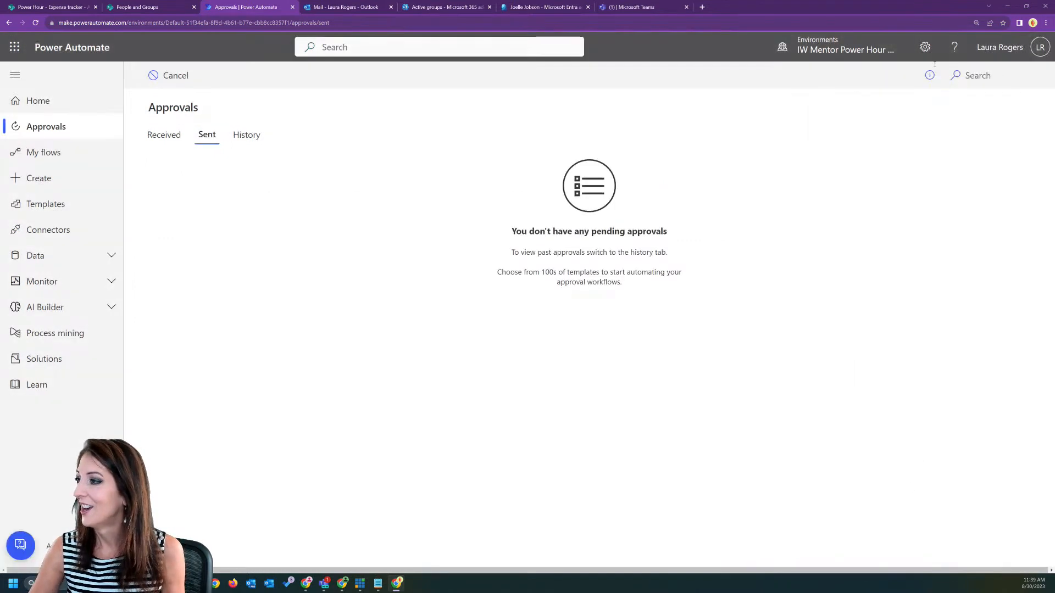
# - Glance at the active groups in the Microsoft 365 admin center, then open the Expense approval M365 group flow for editing in Power Automate
pyautogui.click(432, 8)
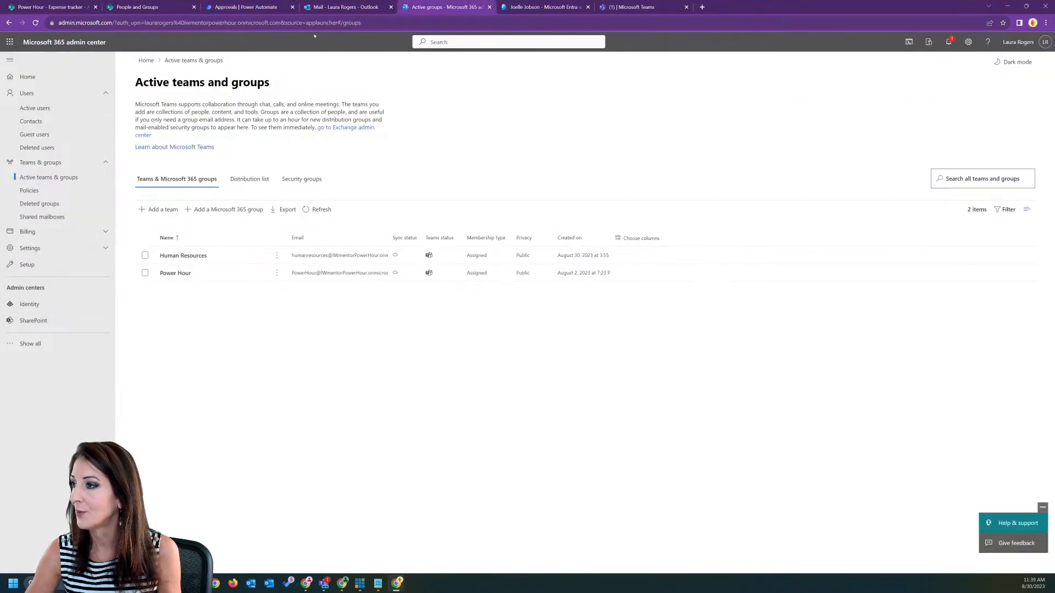
pyautogui.click(246, 8)
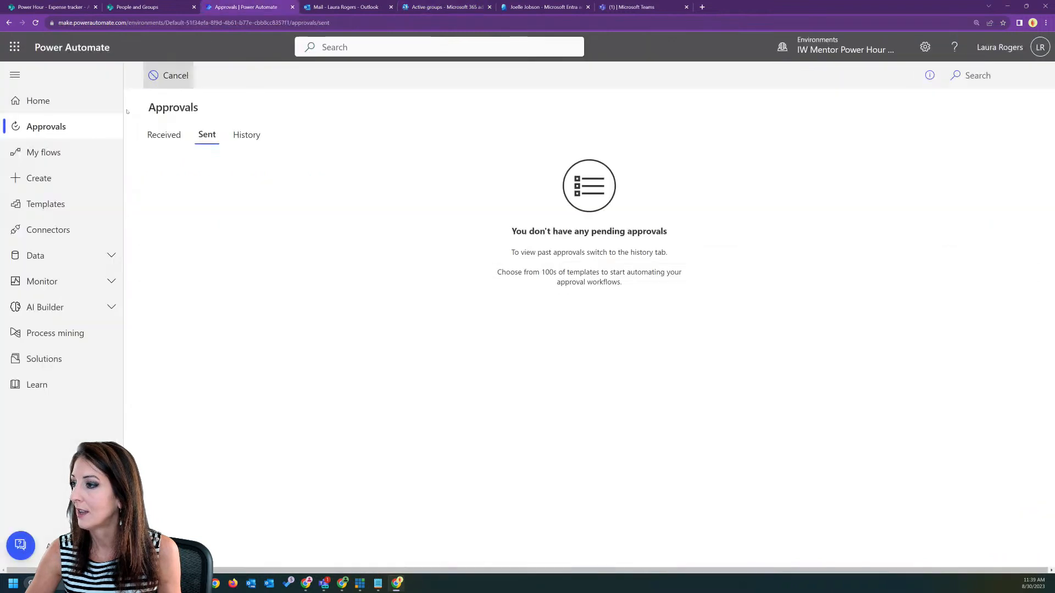
pyautogui.click(44, 153)
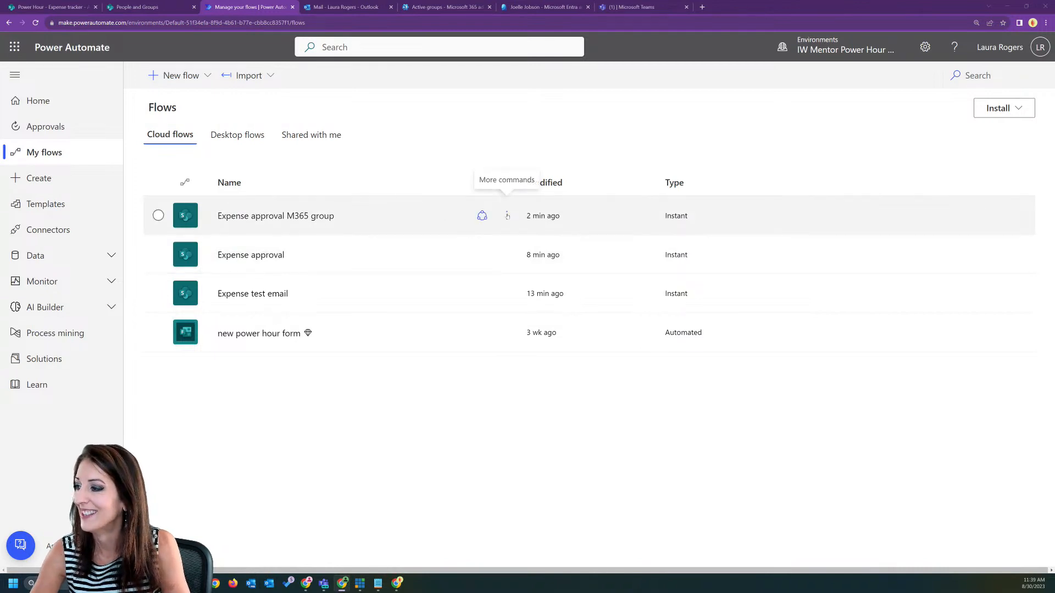
pyautogui.click(507, 215)
pyautogui.click(519, 266)
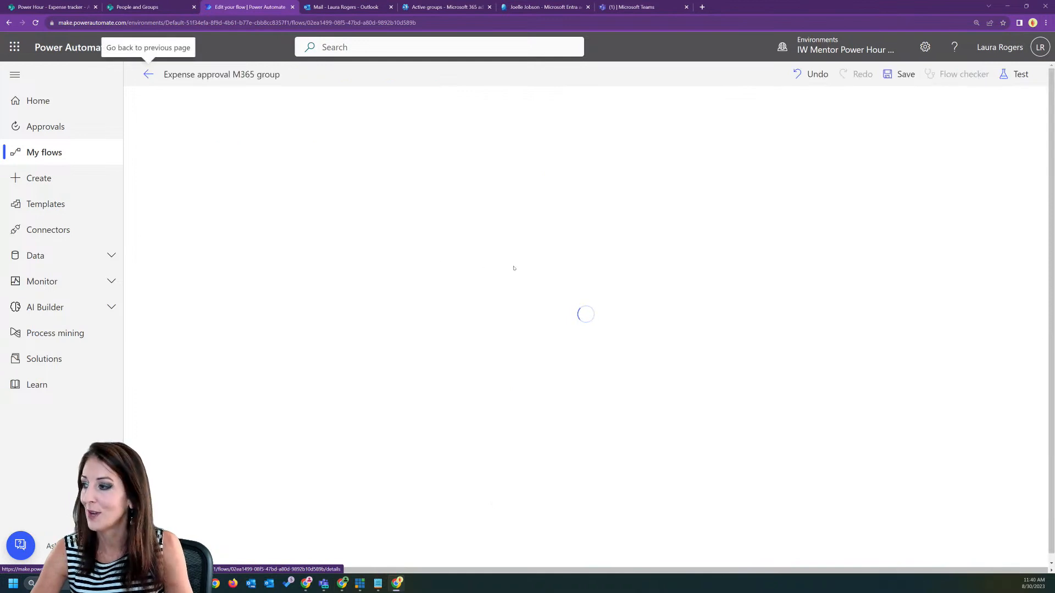
# - Start a new action below List group members, search for "group", and open the Office 365 Groups connector
pyautogui.click(585, 294)
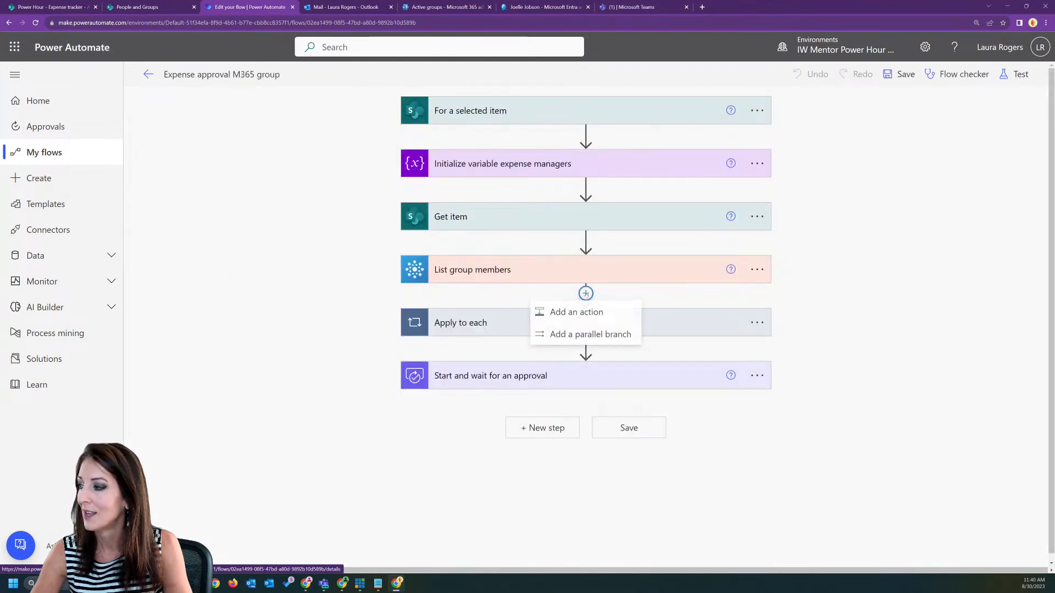
pyautogui.click(552, 311)
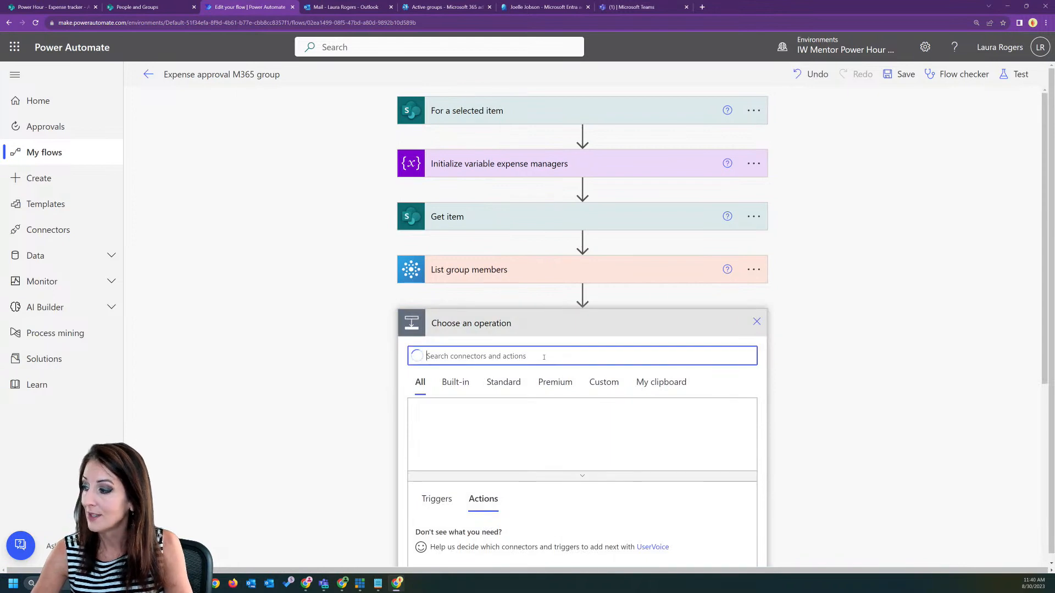
pyautogui.write('group')
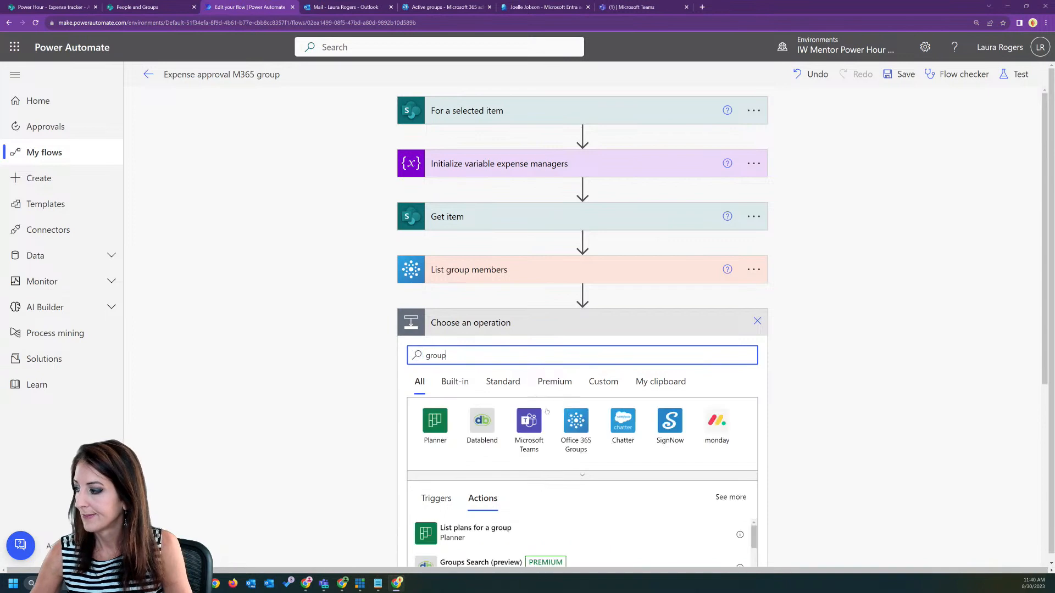
pyautogui.click(577, 421)
# - Examine which actions the Office 365 Groups connector offers, then discard the unfinished new action
pyautogui.scroll(-2, 577, 421)
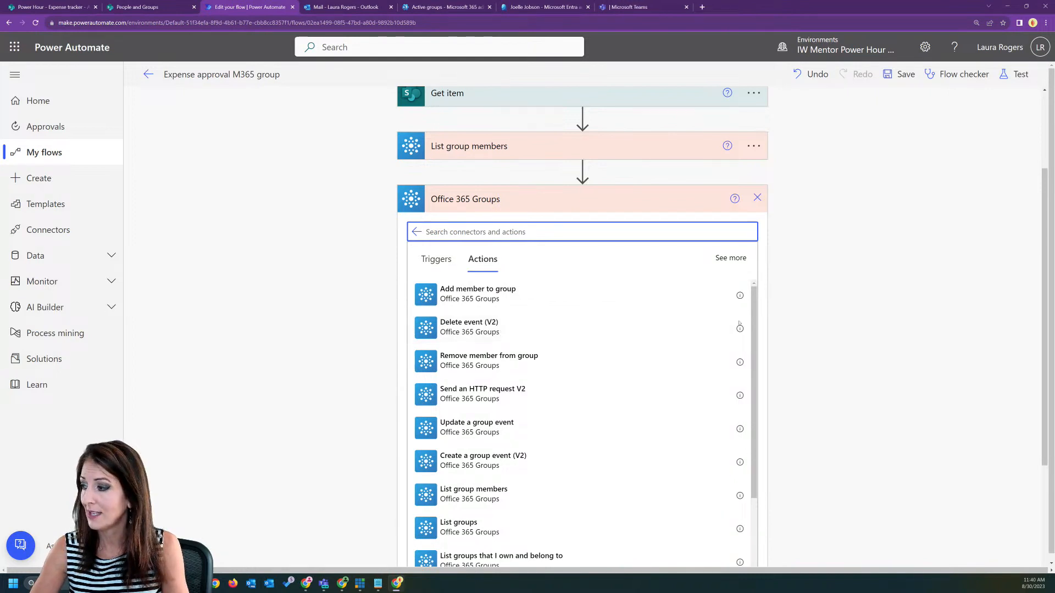
pyautogui.scroll(-2, 748, 318)
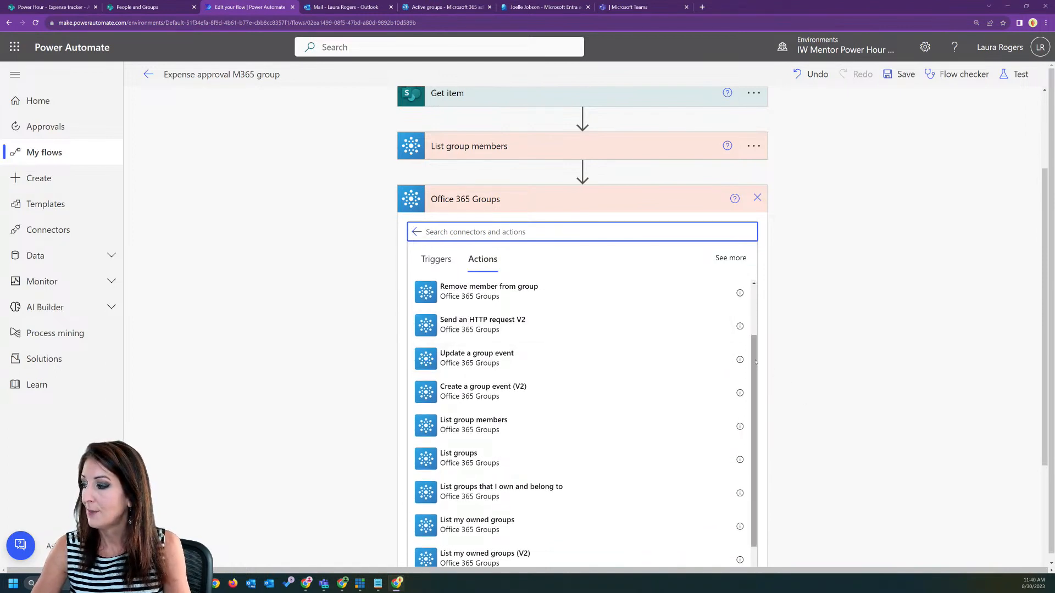
pyautogui.scroll(-1, 659, 395)
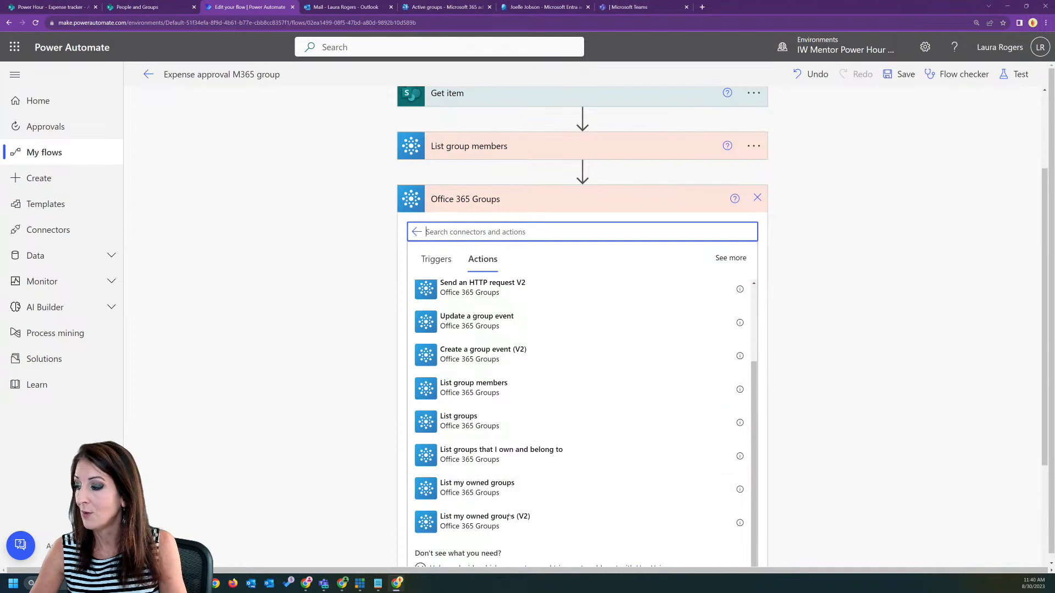
pyautogui.scroll(-2, 516, 494)
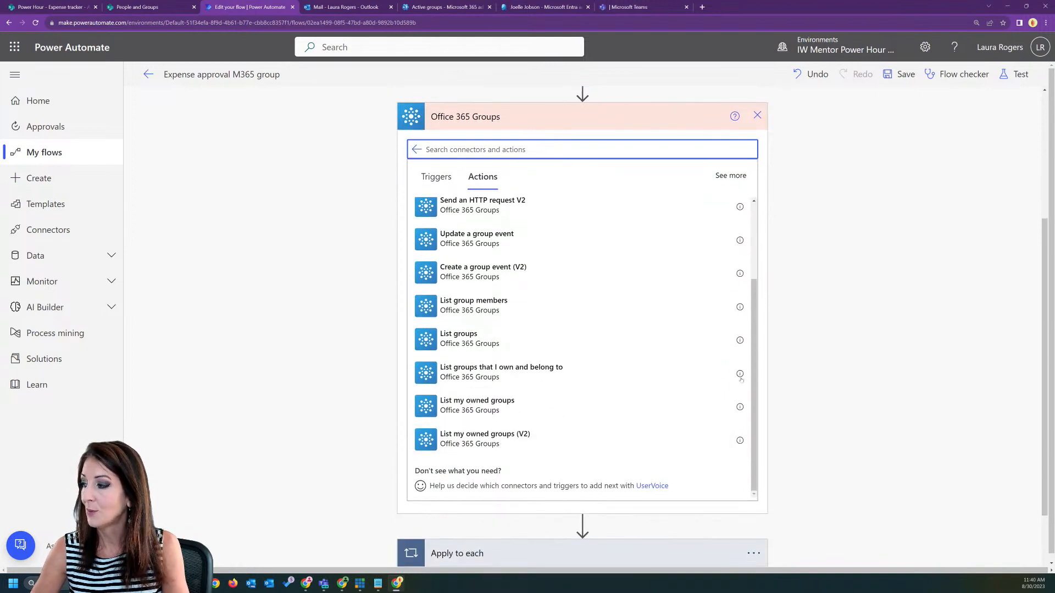
pyautogui.scroll(3, 778, 355)
pyautogui.scroll(2, 562, 414)
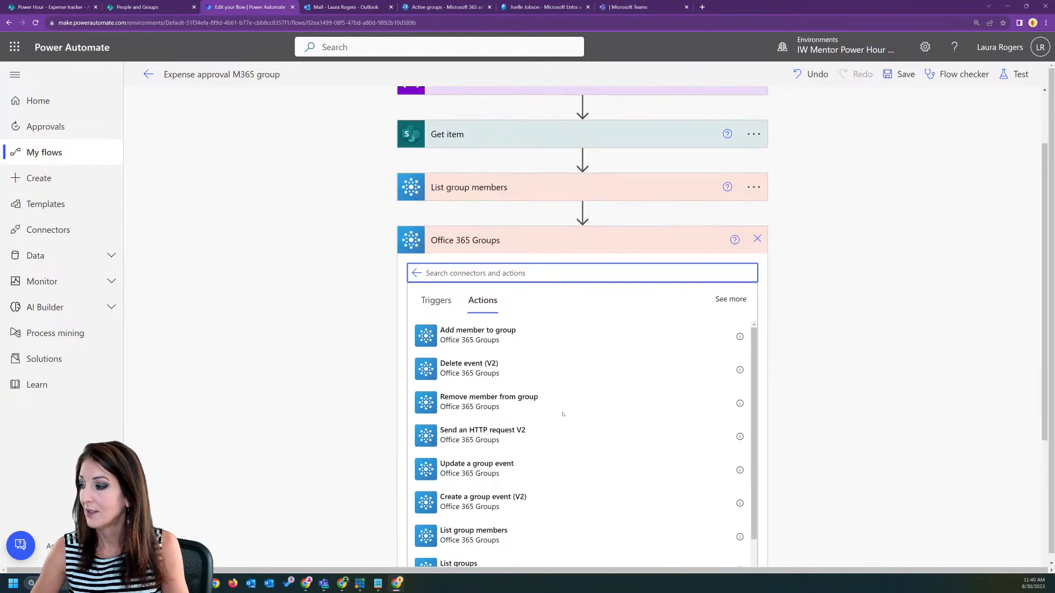
pyautogui.scroll(-2, 562, 414)
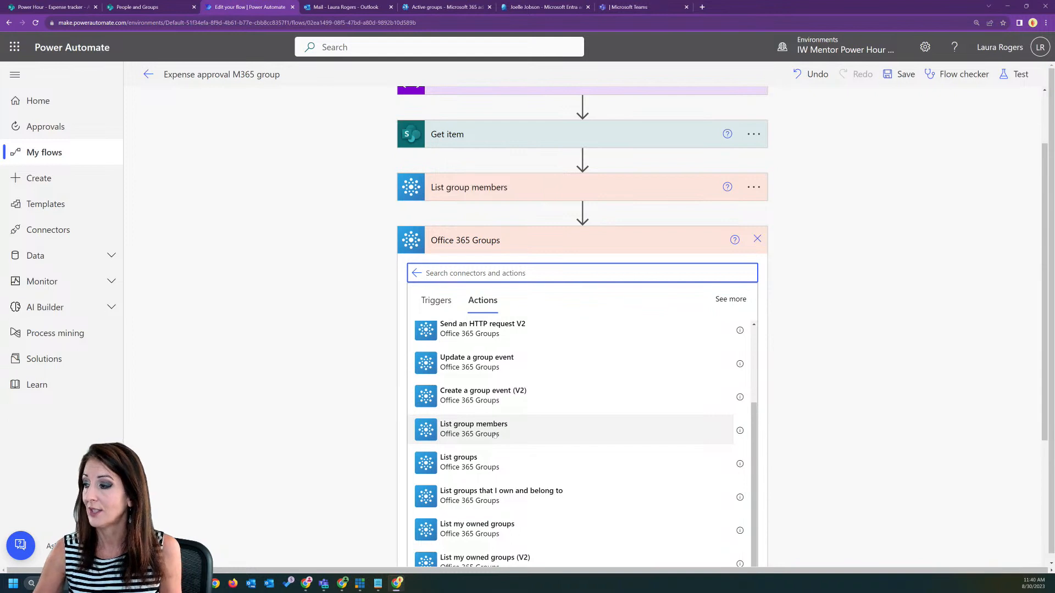
pyautogui.scroll(-3, 528, 427)
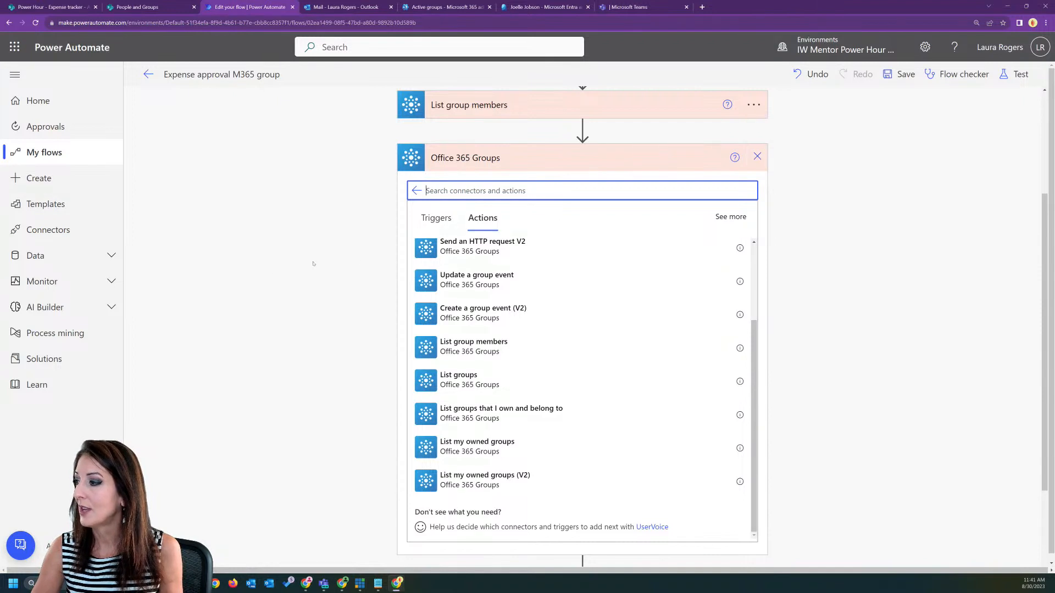
pyautogui.click(757, 157)
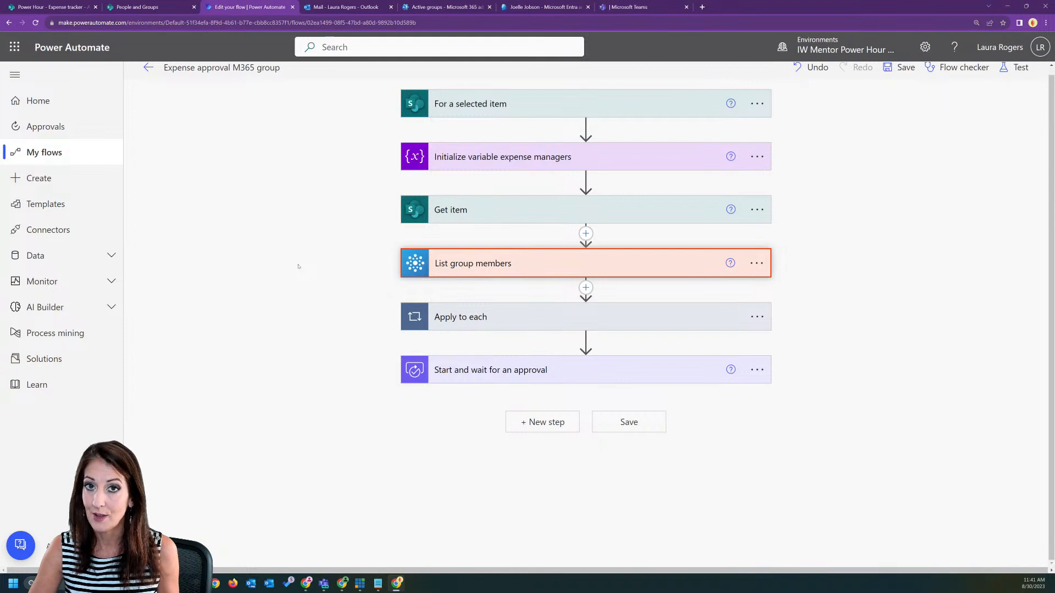
pyautogui.click(323, 233)
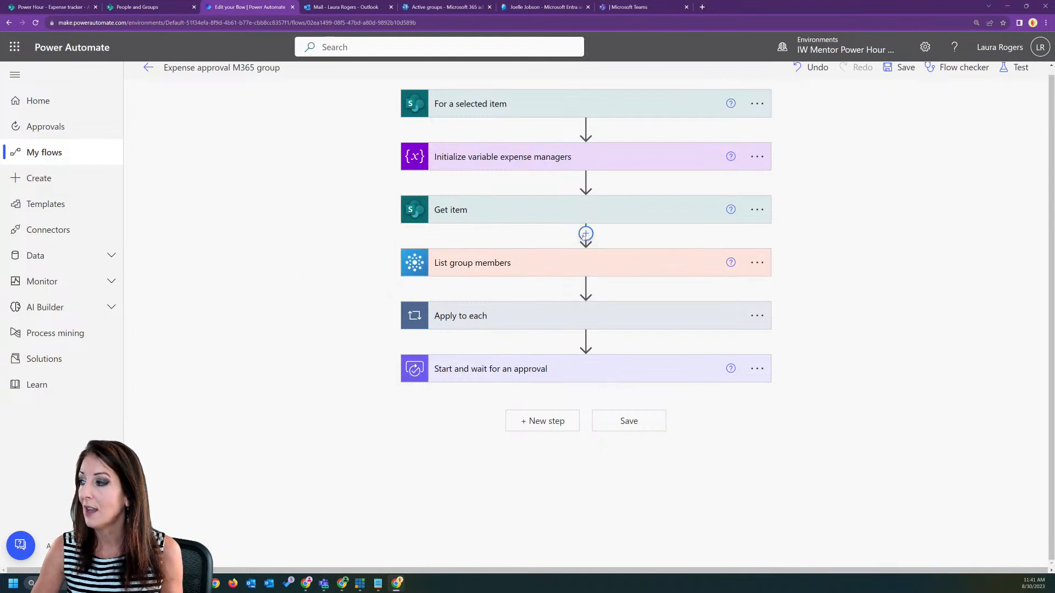
# - Save a copy of the Expense approval M365 group flow under the name "Expense approval AD group"
pyautogui.click(149, 68)
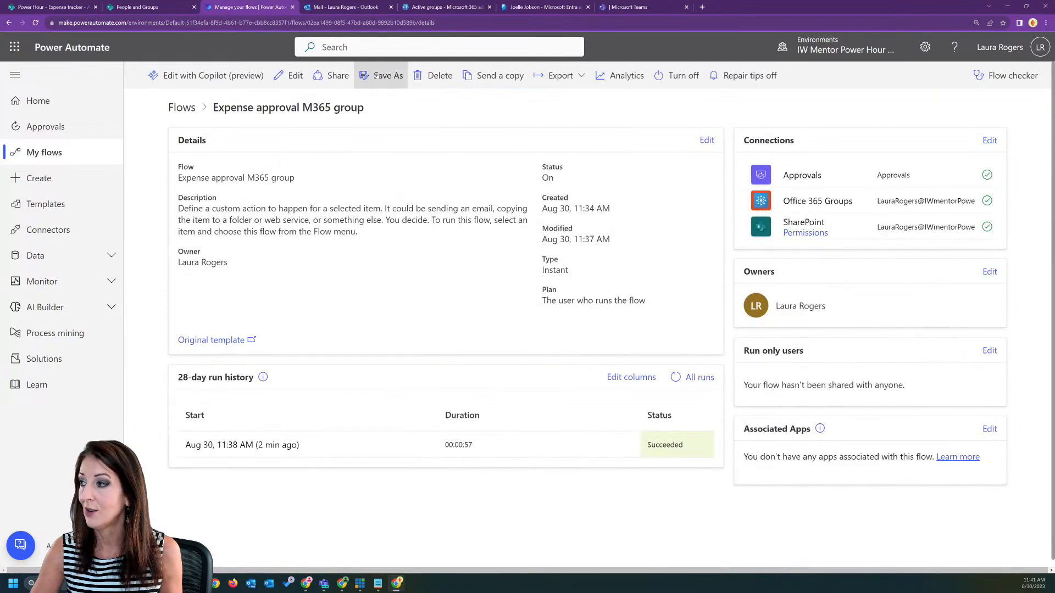
pyautogui.click(379, 75)
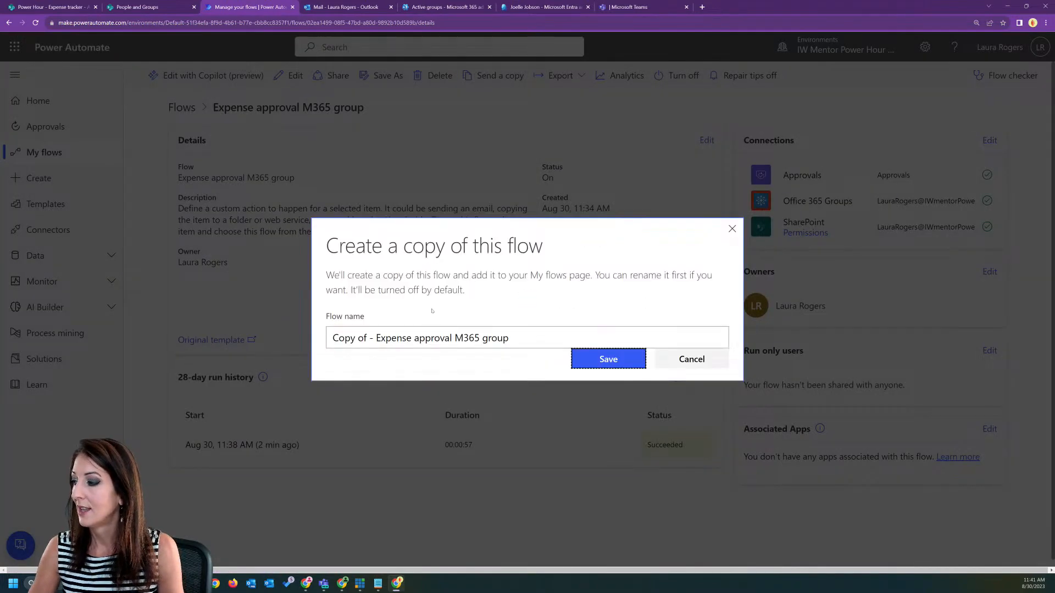
pyautogui.click(376, 337)
pyautogui.hotkey('shift', 'Home')
pyautogui.press('BackSpace')
pyautogui.moveTo(411, 338); pyautogui.dragTo(436, 339)
pyautogui.write('AD')
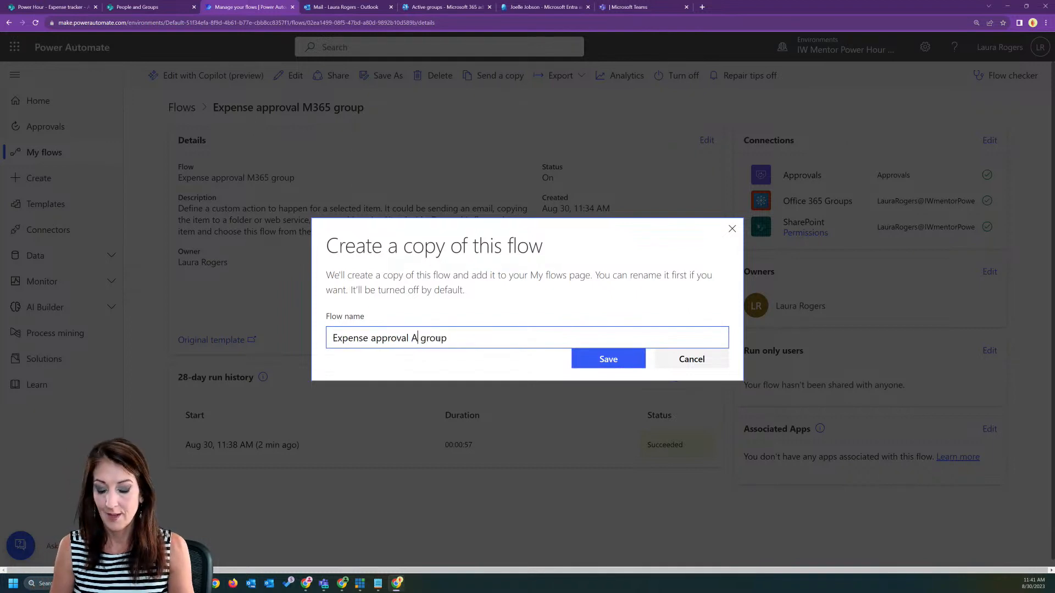
pyautogui.click(587, 360)
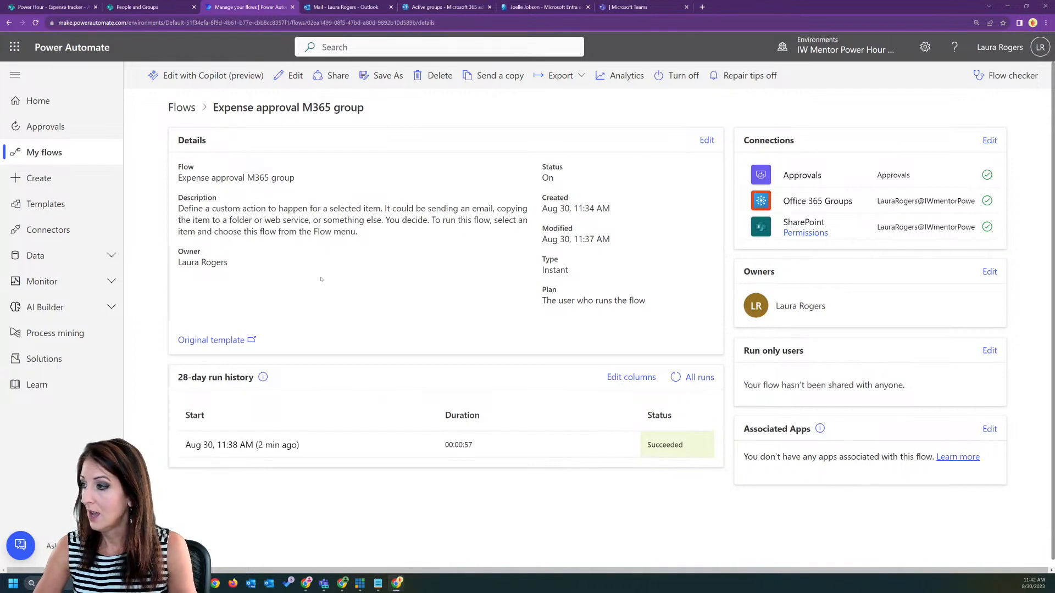
# - Turn on the Expense approval AD group flow from the flows list and open it for editing
pyautogui.click(181, 107)
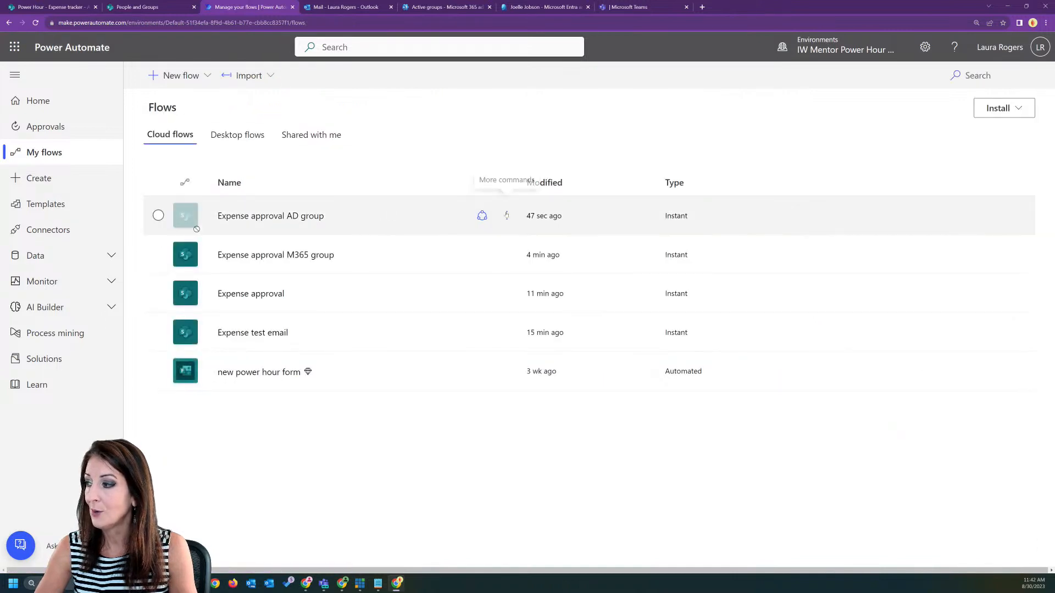
pyautogui.click(506, 216)
pyautogui.click(568, 432)
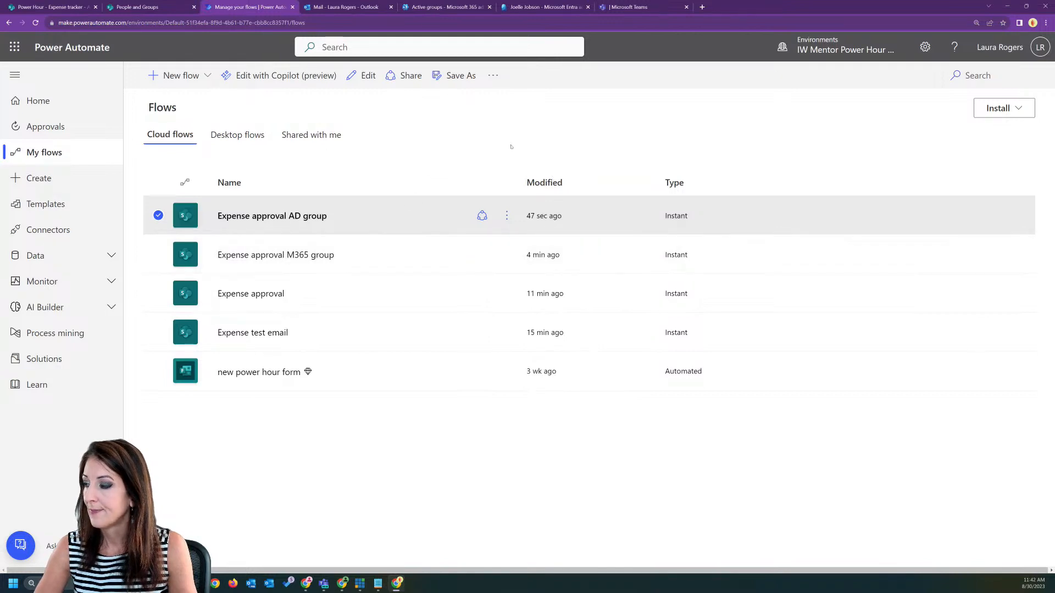
pyautogui.click(506, 216)
pyautogui.click(522, 268)
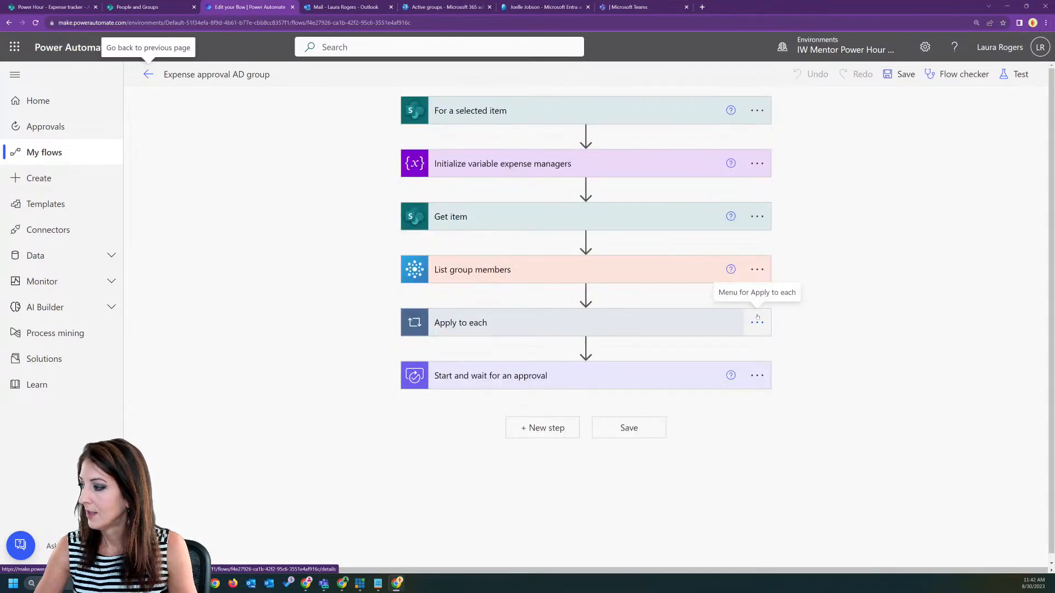
# - Delete the Apply to each and List group members steps from the Expense approval AD group flow
pyautogui.click(757, 322)
pyautogui.click(808, 476)
pyautogui.click(535, 330)
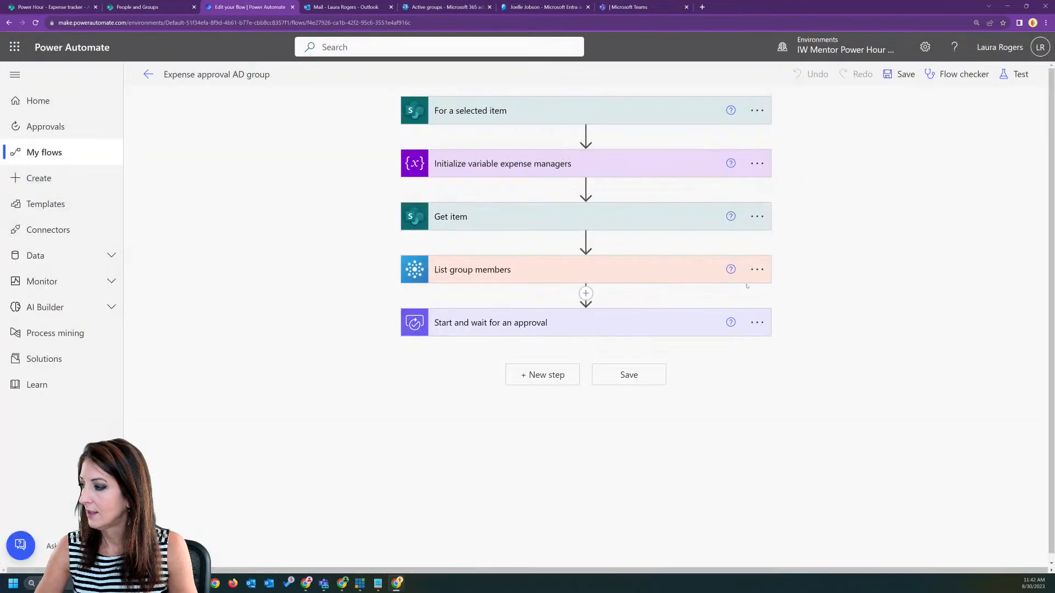
pyautogui.click(756, 270)
pyautogui.click(830, 425)
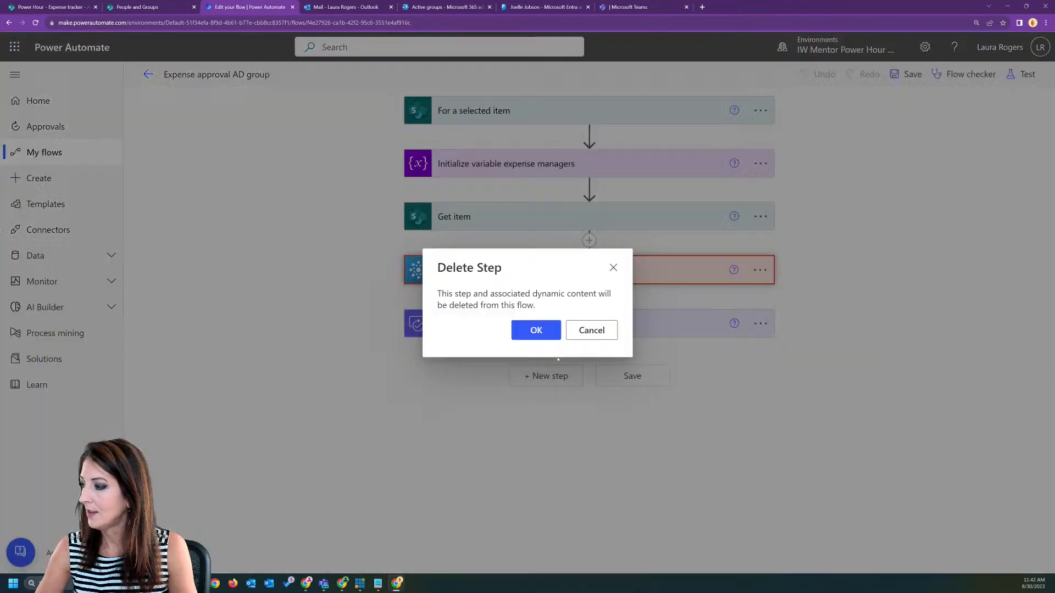
pyautogui.click(535, 330)
# - Insert a new action between Get item and Start and wait for an approval, and search the connectors for "active directory"
pyautogui.click(589, 242)
pyautogui.click(574, 257)
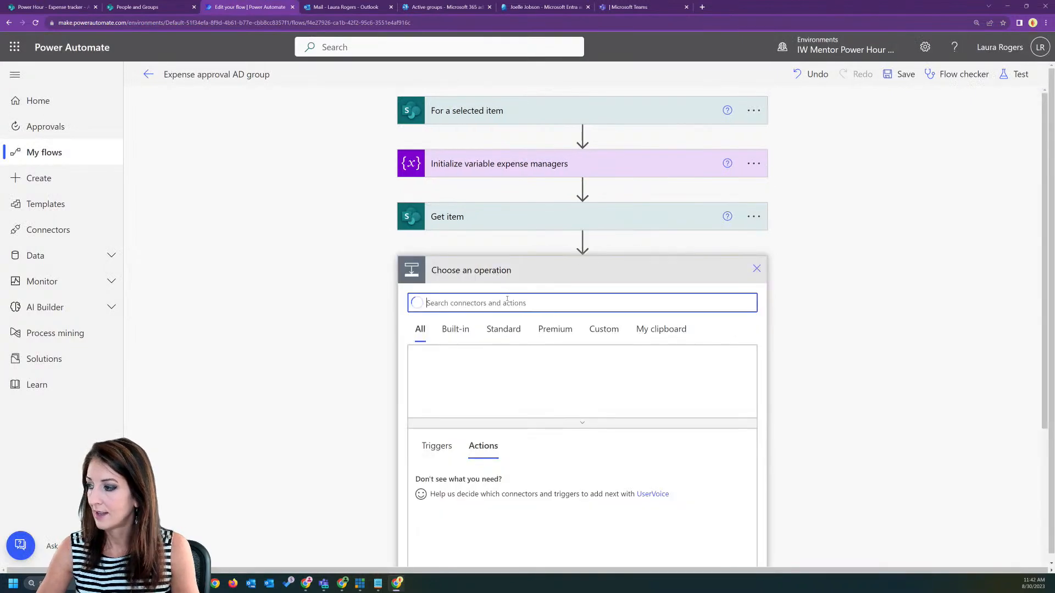
pyautogui.write('active')
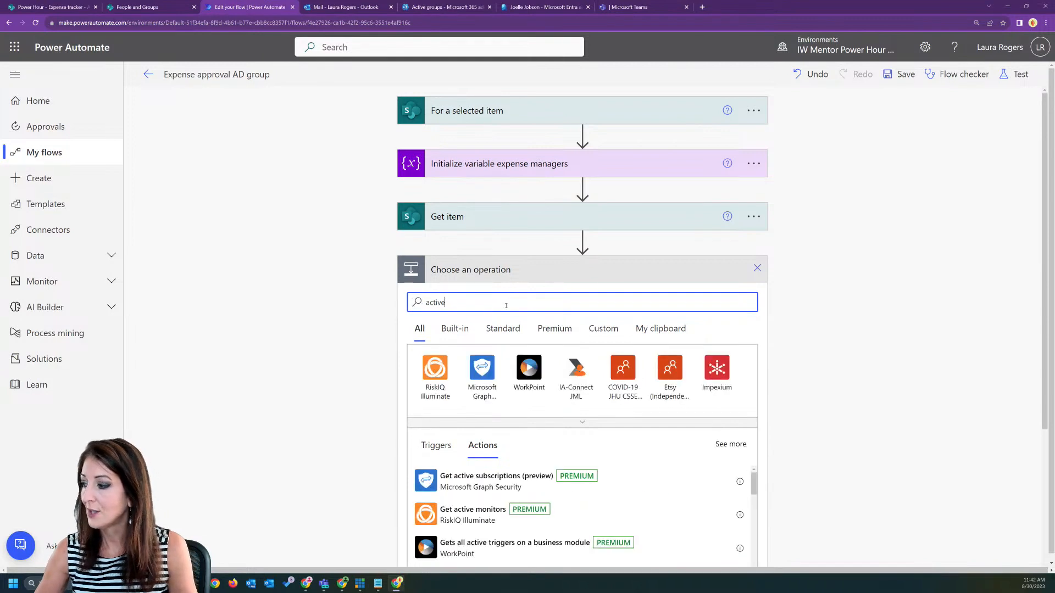
pyautogui.write(' dir')
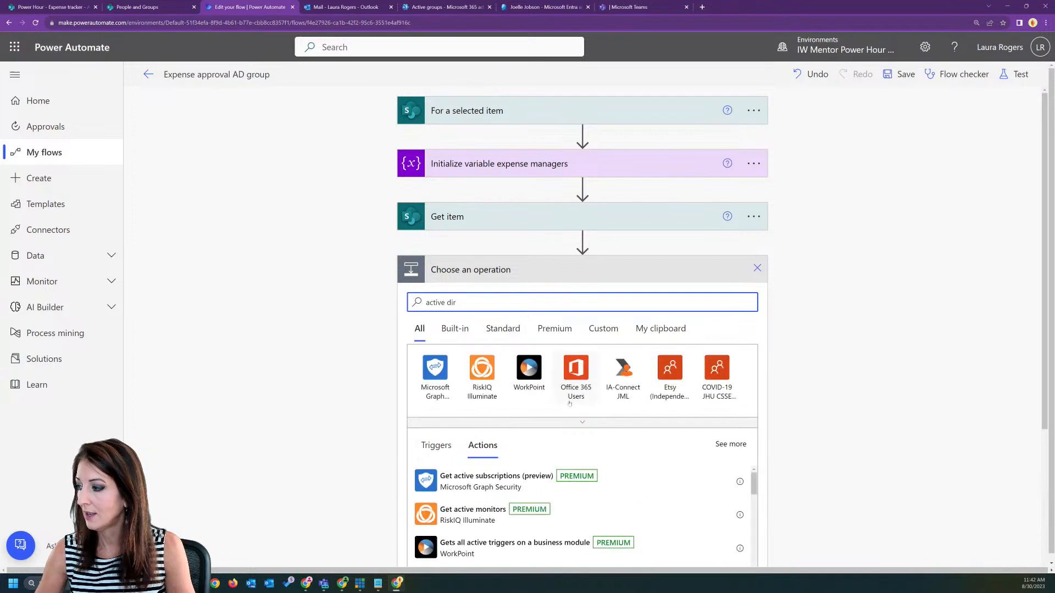
pyautogui.scroll(-1, 521, 432)
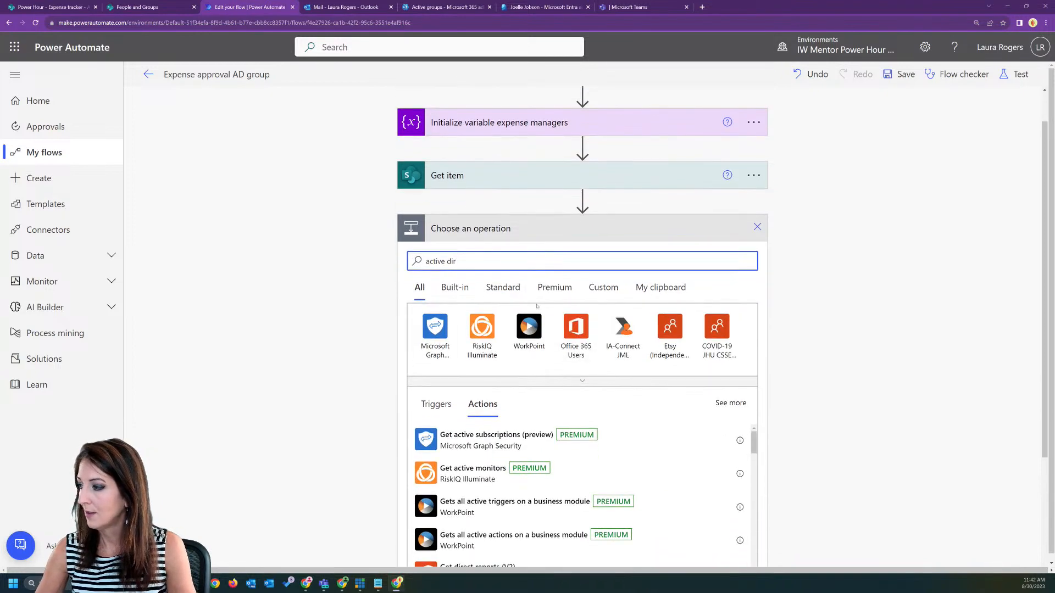
pyautogui.write('ectory')
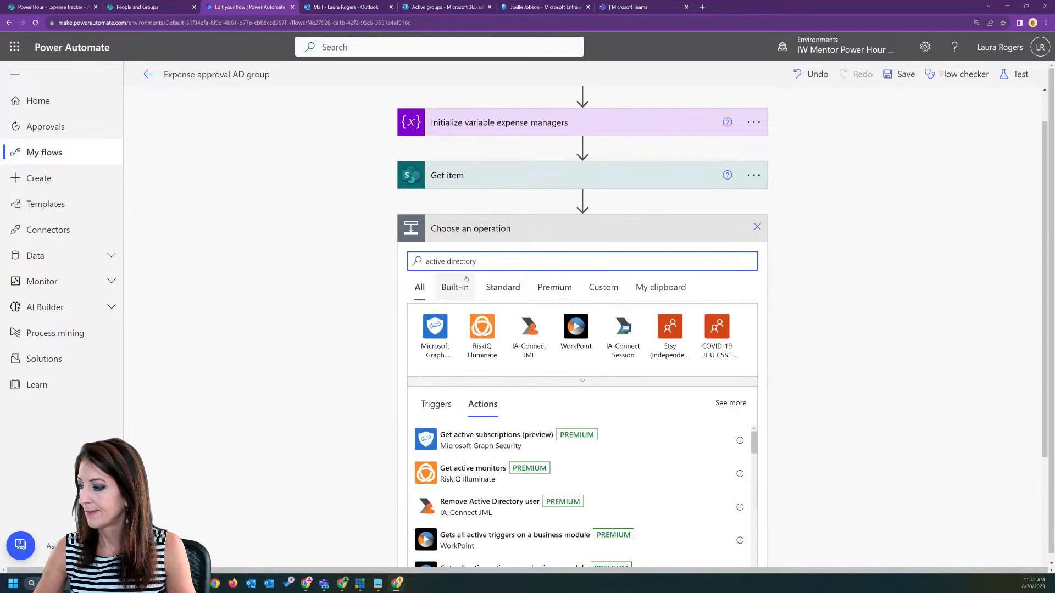
pyautogui.scroll(-3, 466, 279)
# - Search the connectors for "ad" and add the Azure AD action Get group members
pyautogui.tripleClick(475, 103)
pyautogui.write('ad')
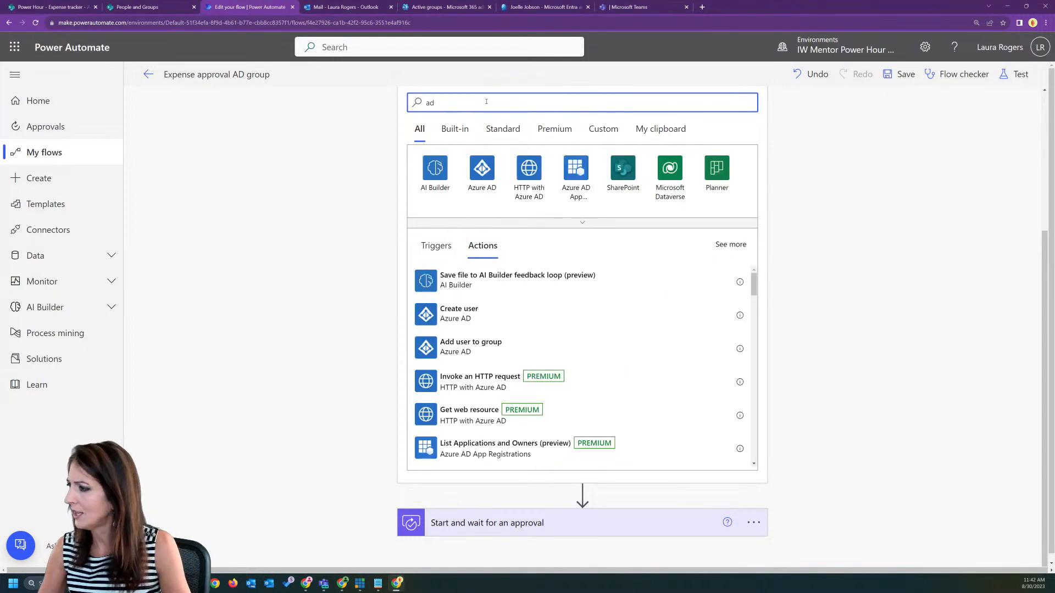
pyautogui.click(481, 169)
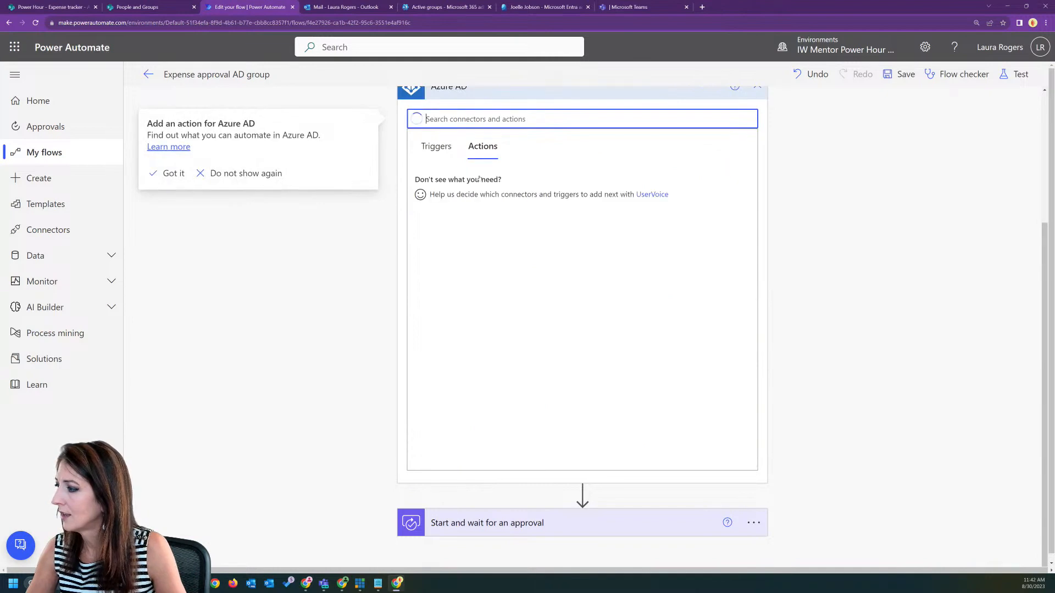
pyautogui.scroll(2, 543, 179)
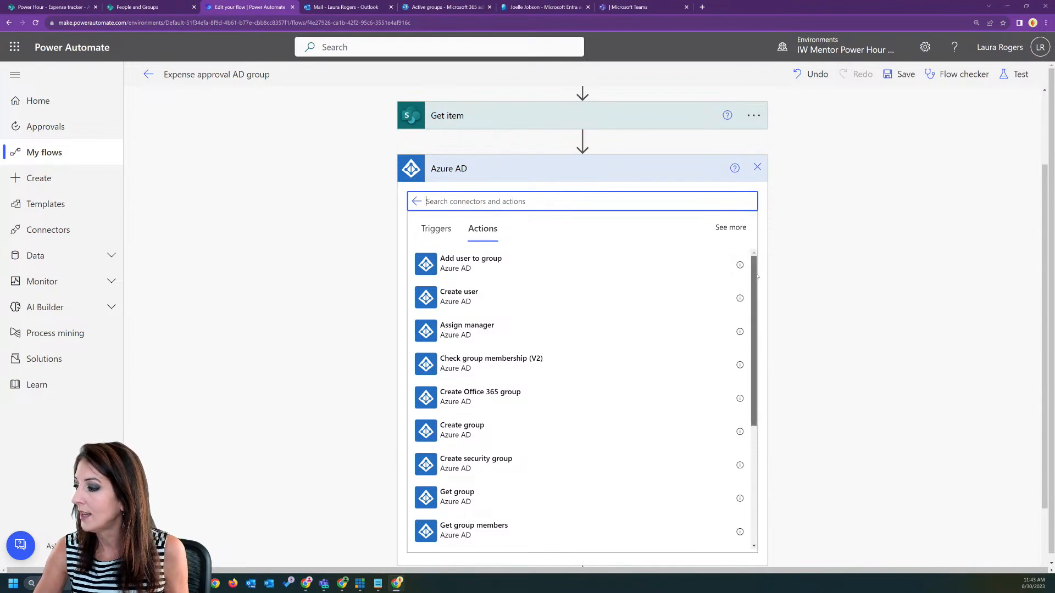
pyautogui.scroll(-5, 571, 360)
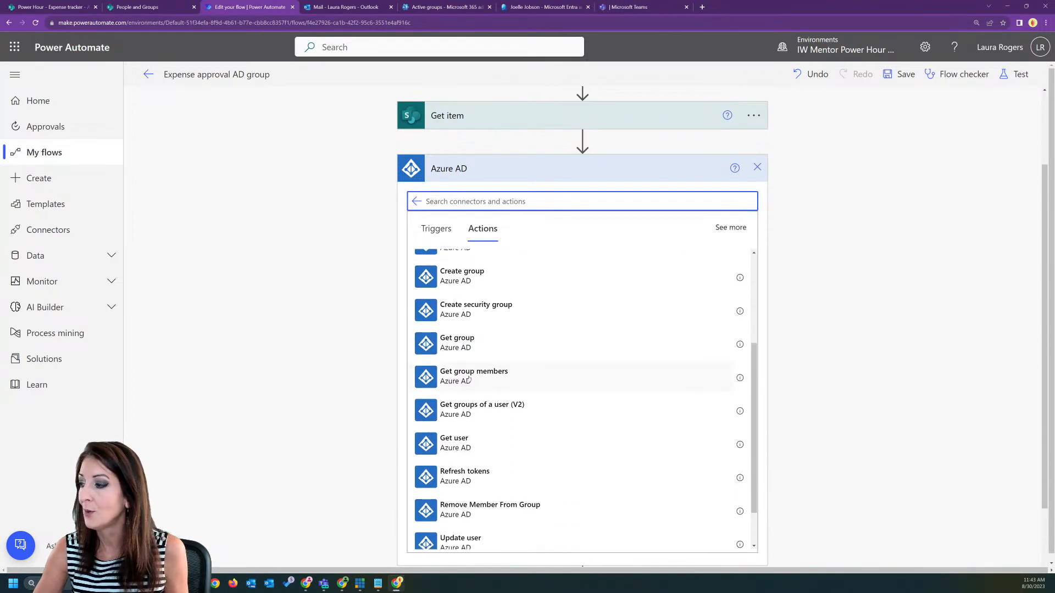
pyautogui.click(476, 379)
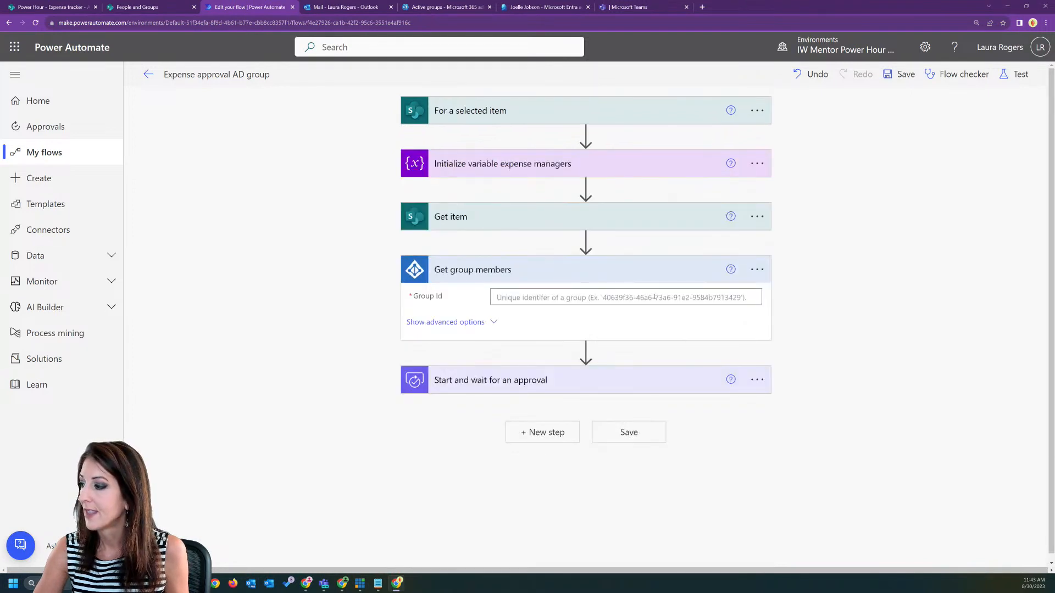
# - Show the advanced options of the Get group members action
pyautogui.click(586, 297)
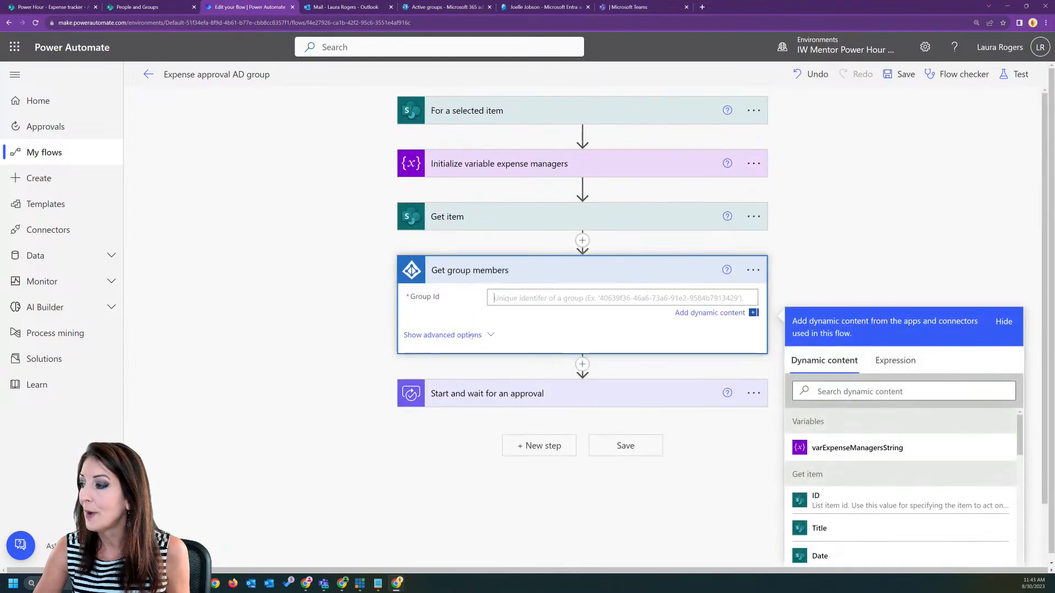
pyautogui.click(489, 334)
pyautogui.click(541, 300)
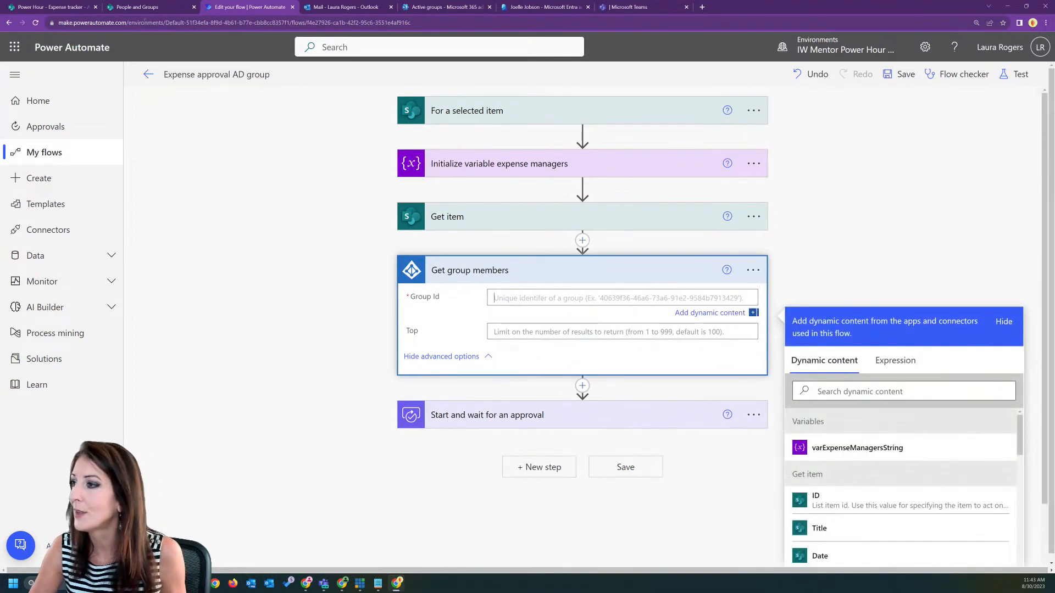
# - In the Microsoft 365 admin center, open the Information Technology security group and copy its group ID from the page address
pyautogui.click(453, 5)
pyautogui.click(301, 179)
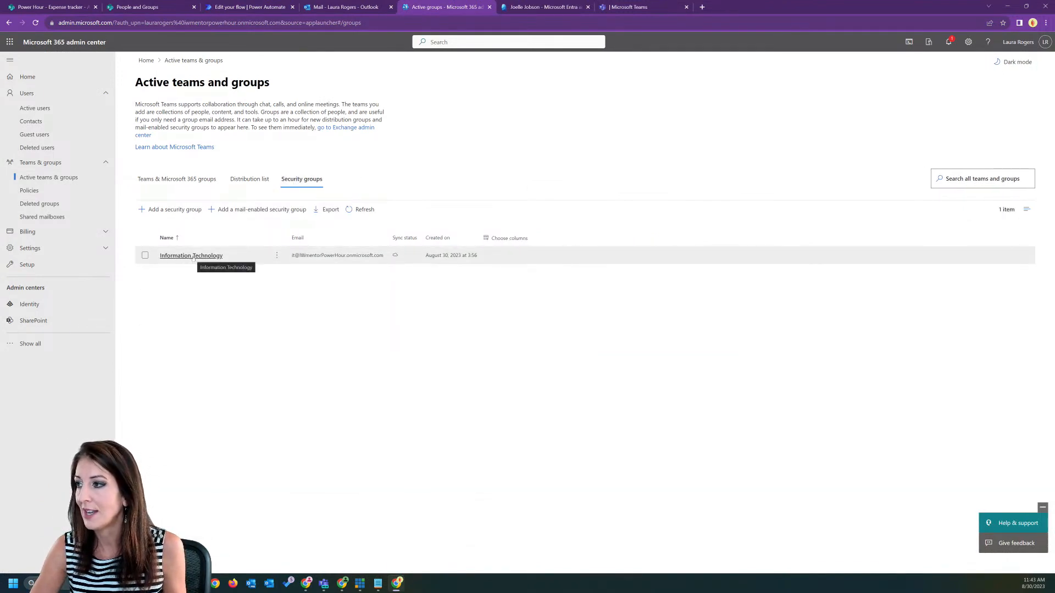
pyautogui.click(192, 256)
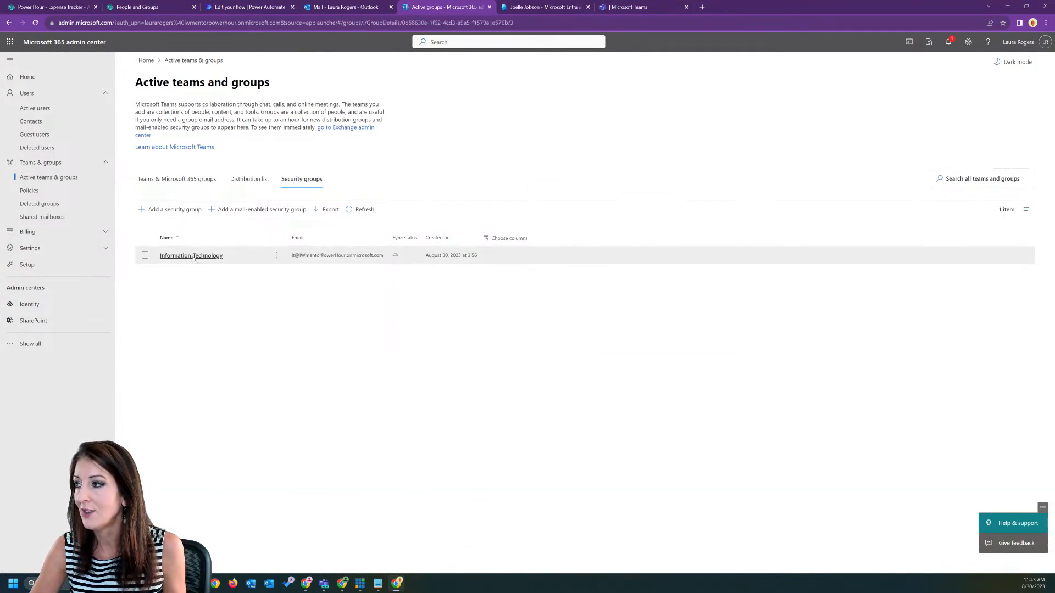
pyautogui.click(428, 23)
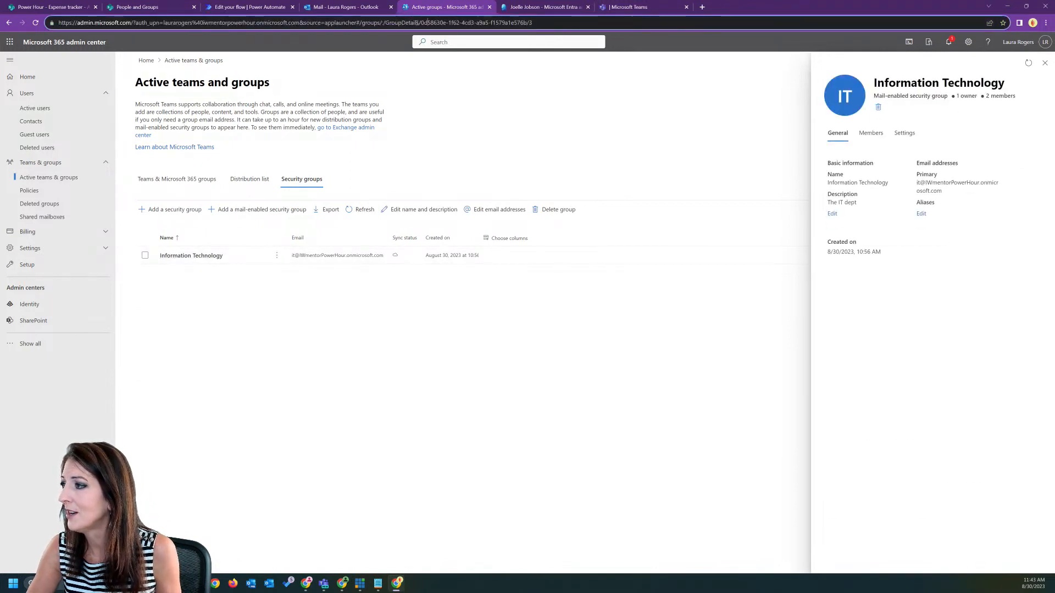
pyautogui.moveTo(422, 23); pyautogui.dragTo(527, 22)
pyautogui.hotkey('ctrl', 'c')
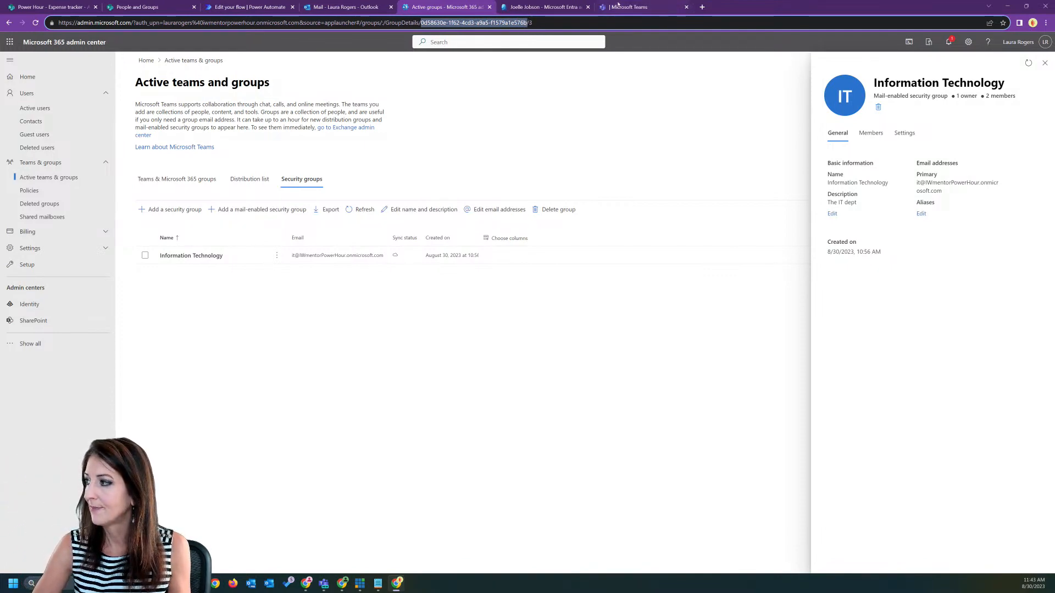
# - Back in Power Automate, paste the copied ID 0d58630e-1f62-4cd3-a9a5-f1579a1e576b as the Get group members Group Id and save the flow
pyautogui.click(238, 10)
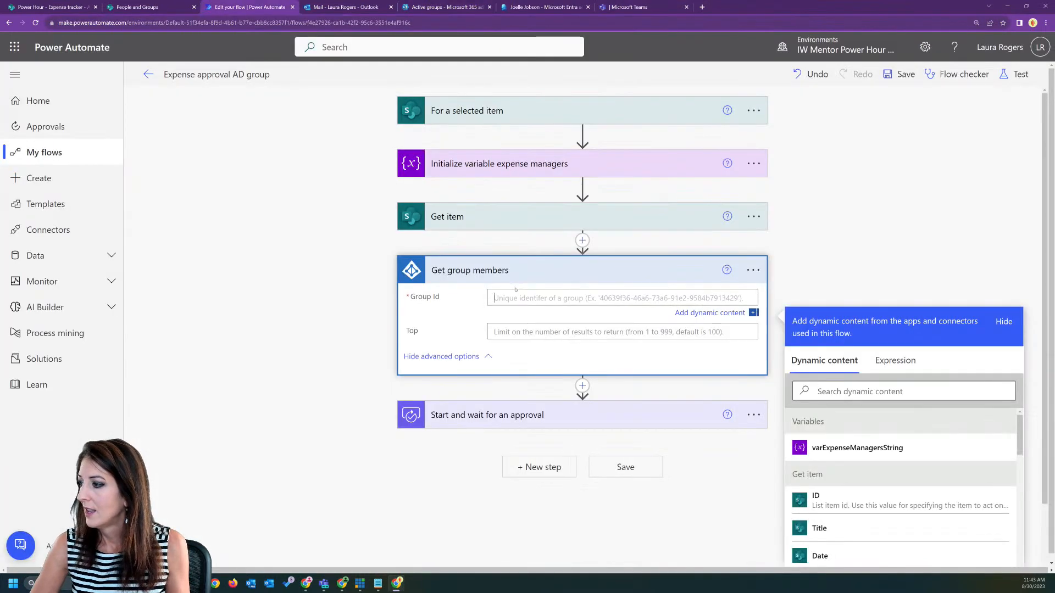
pyautogui.click(543, 299)
pyautogui.hotkey('ctrl', 'v')
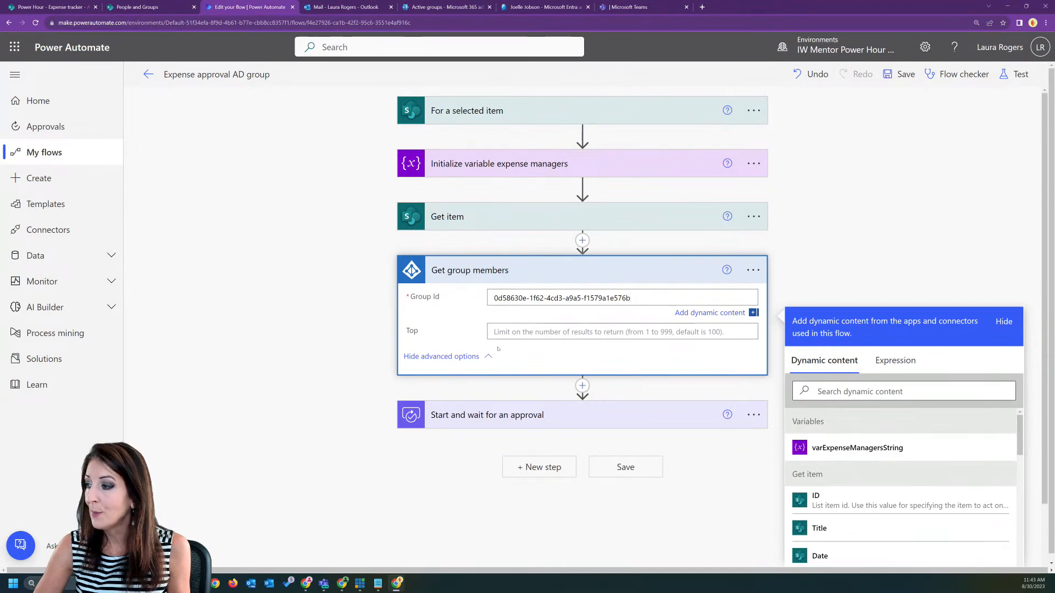
pyautogui.click(506, 416)
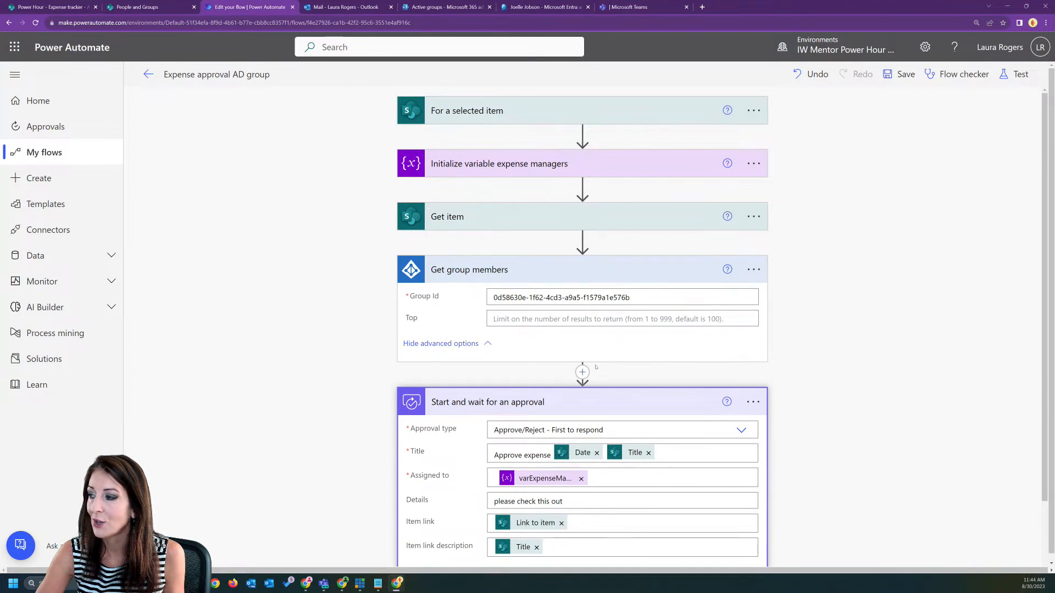
pyautogui.click(901, 74)
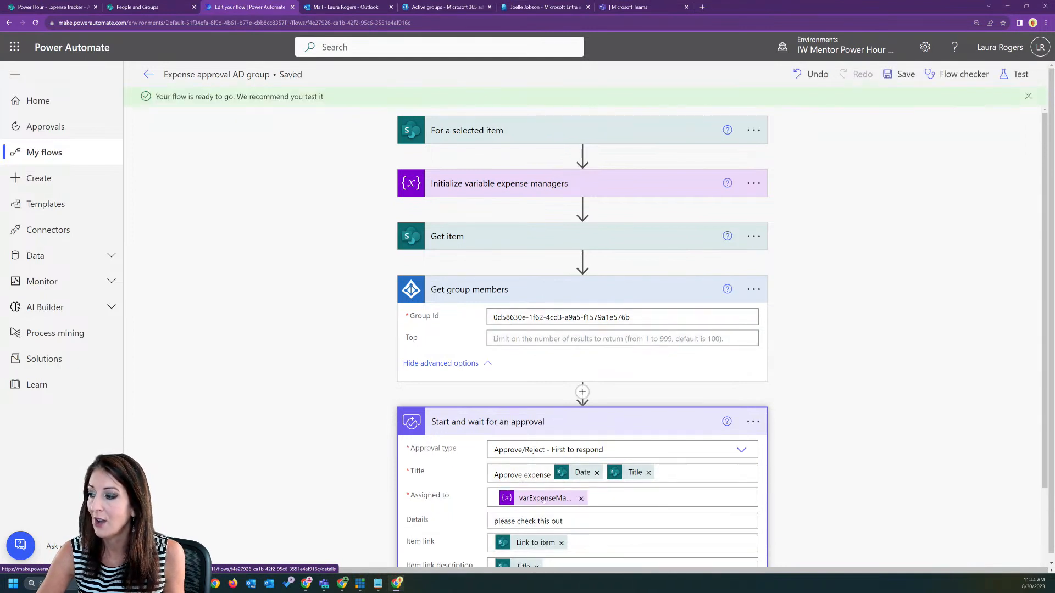
pyautogui.click(149, 74)
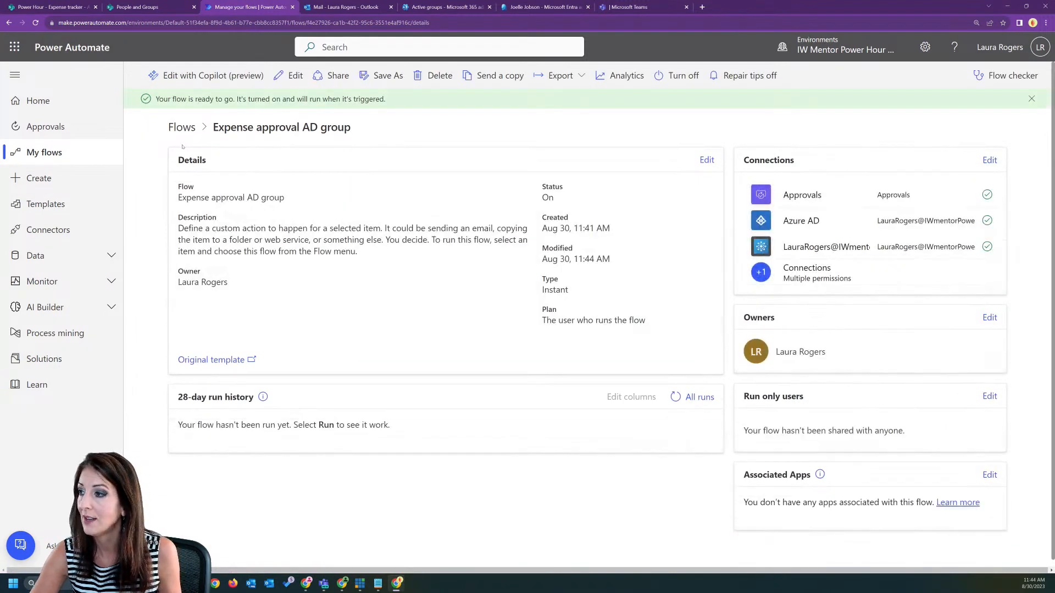
pyautogui.click(181, 127)
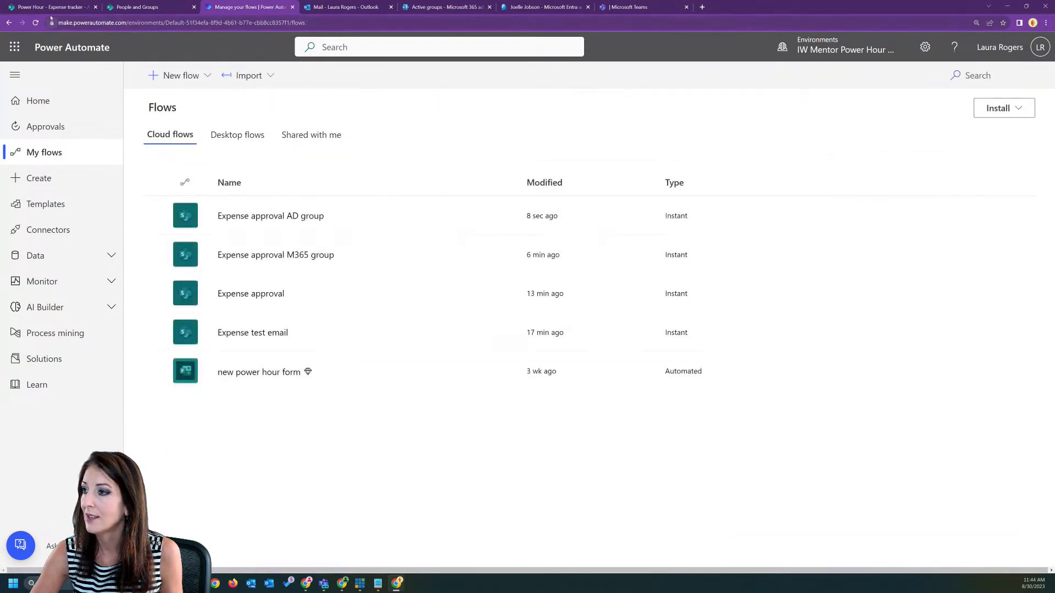
# - Reload the Expense tracker list in SharePoint and run the Expense approval AD group flow on the test expense 1 item
pyautogui.click(52, 8)
pyautogui.press('F5')
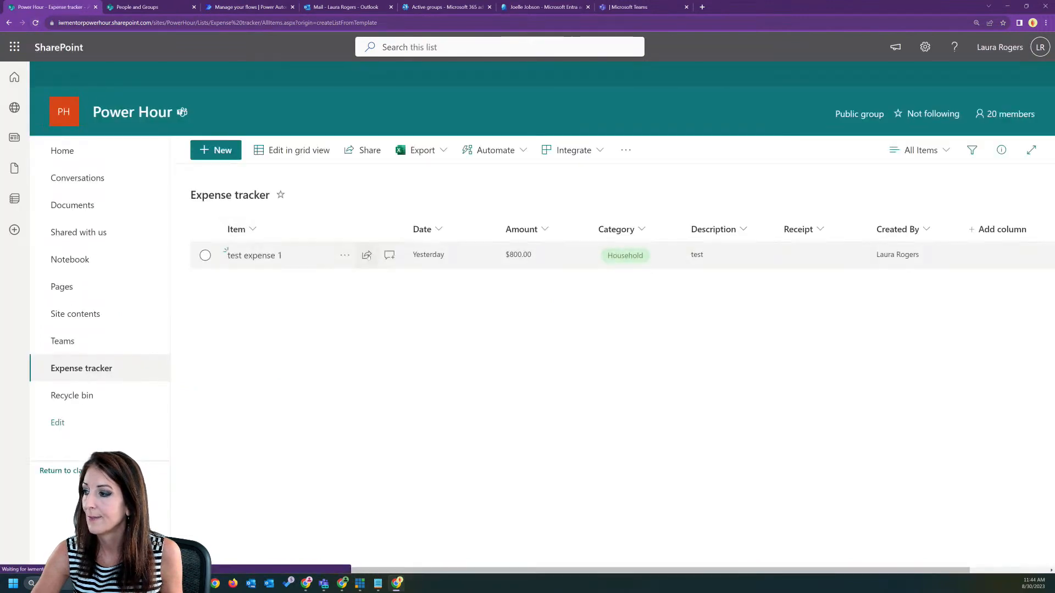
pyautogui.rightClick(305, 253)
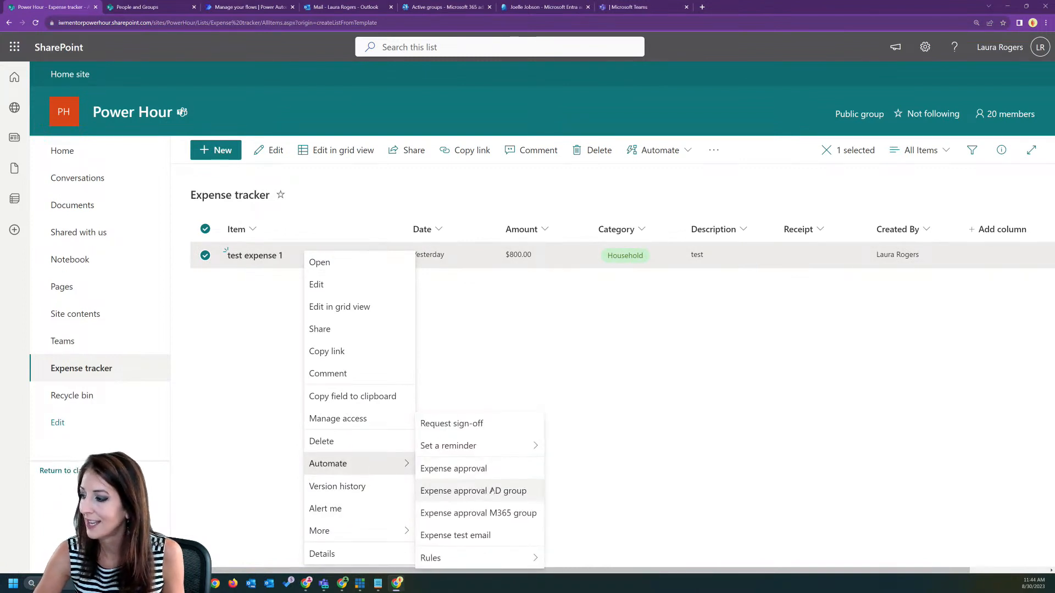
pyautogui.click(486, 490)
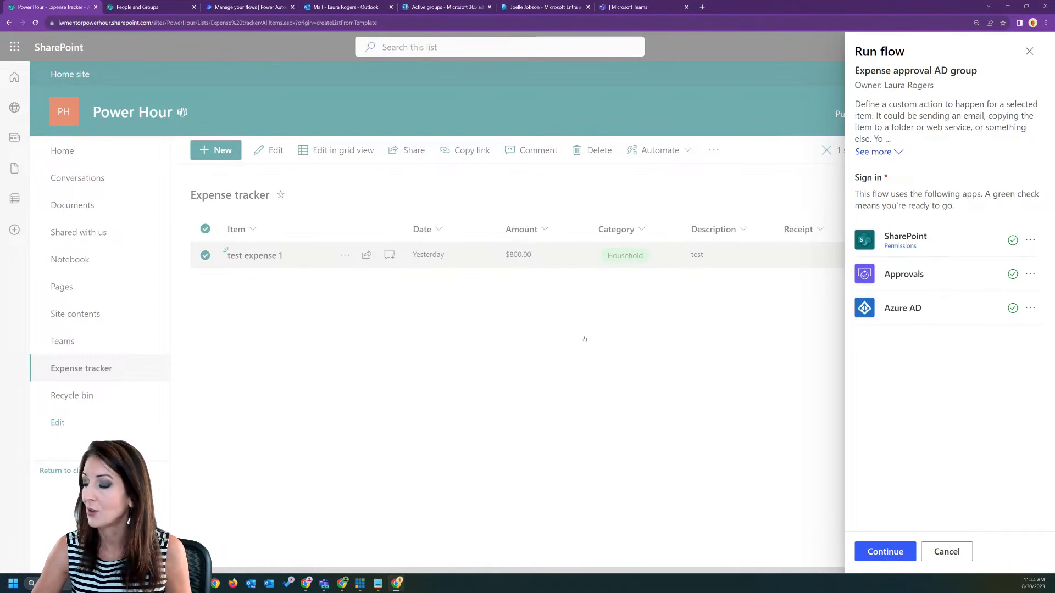
pyautogui.click(879, 553)
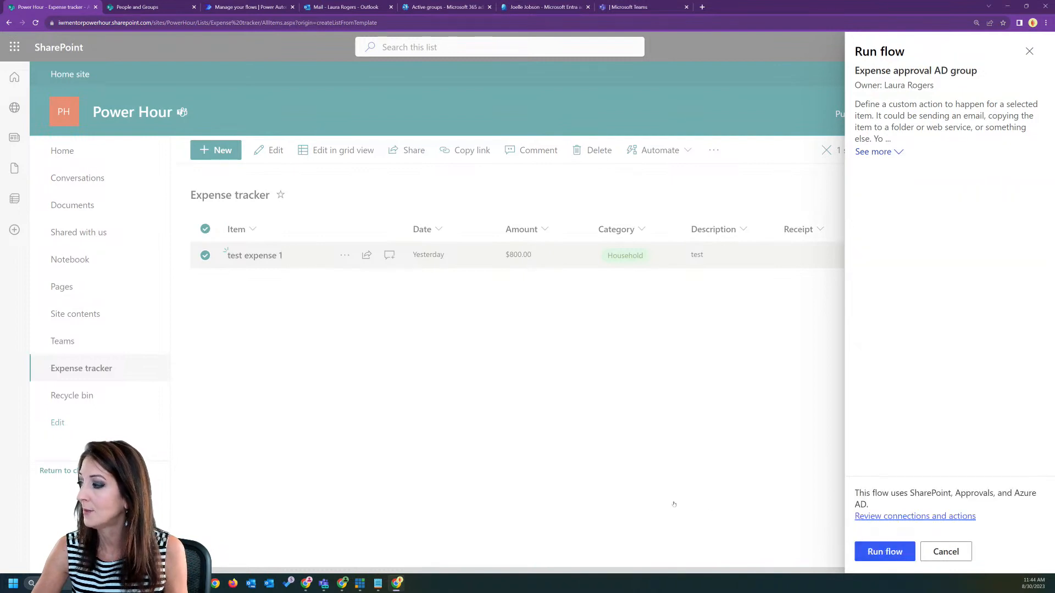
pyautogui.click(884, 551)
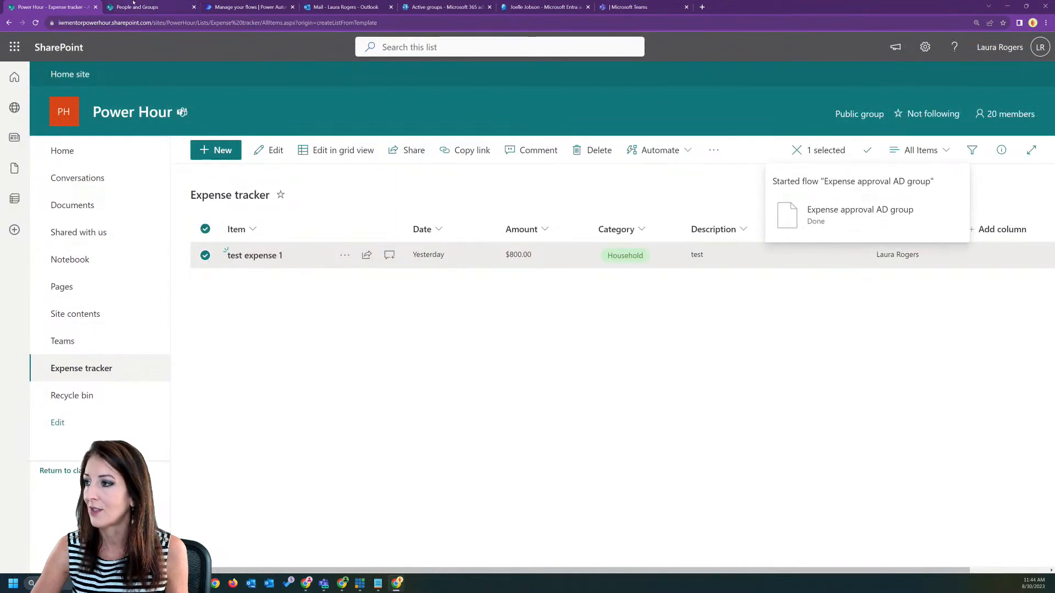
# - Open the latest run of the Expense approval AD group flow in Power Automate and examine the Get group members outputs
pyautogui.click(250, 6)
pyautogui.click(286, 214)
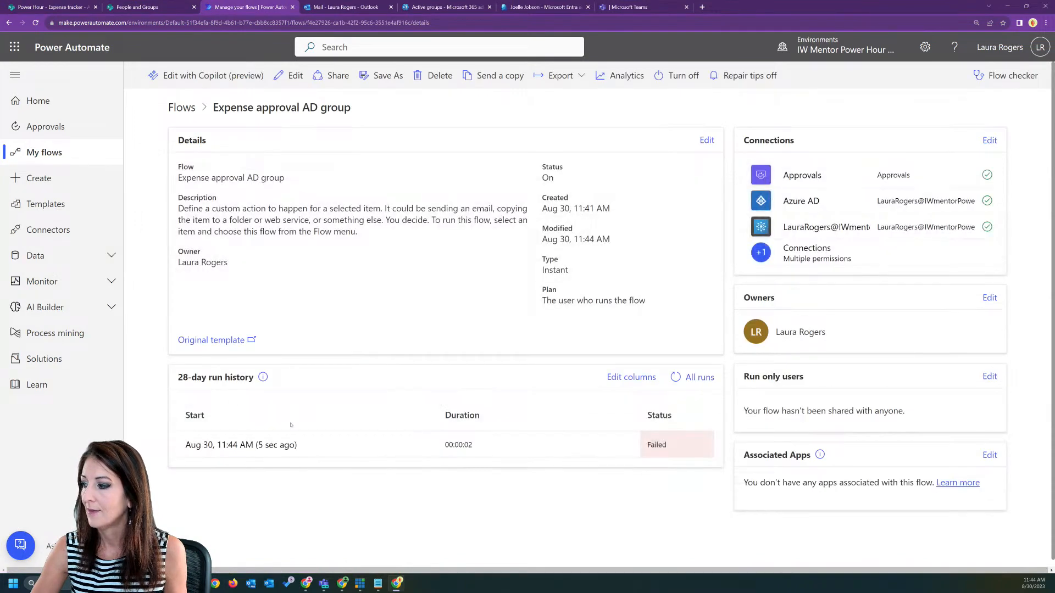
pyautogui.click(273, 446)
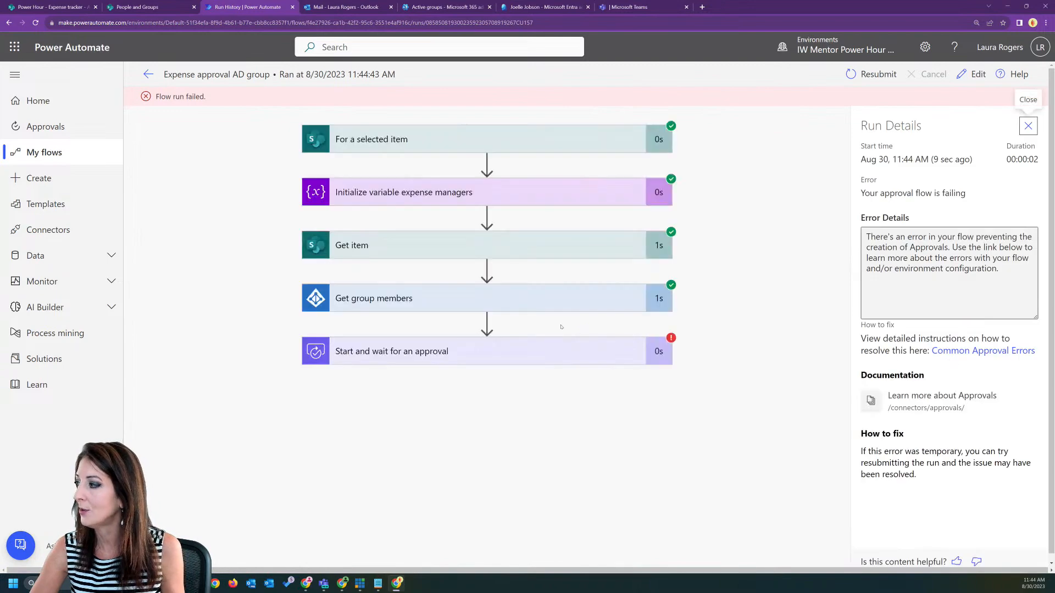
pyautogui.click(363, 301)
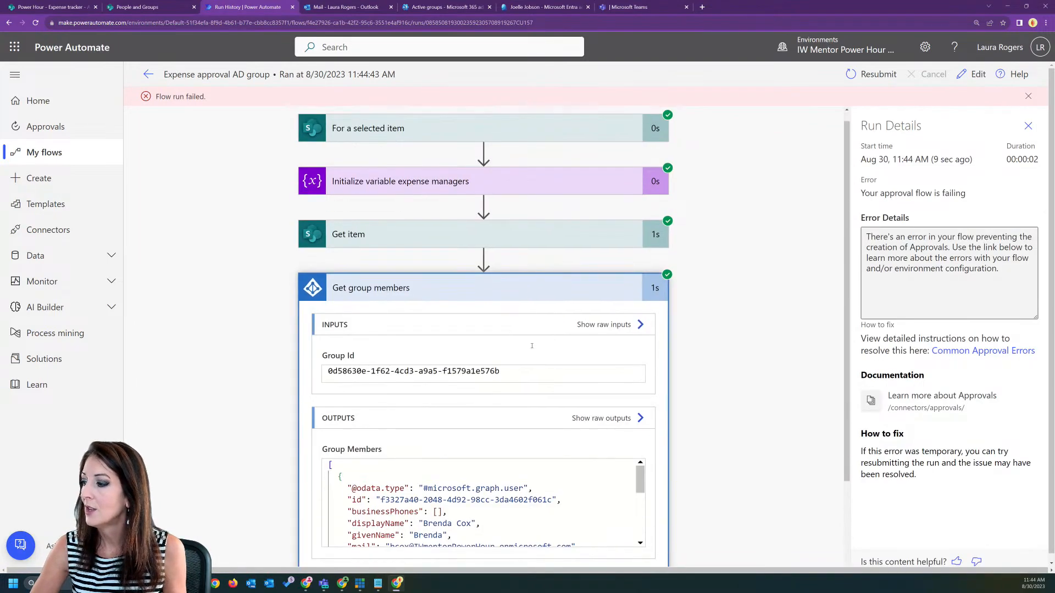
pyautogui.moveTo(641, 373); pyautogui.dragTo(648, 395)
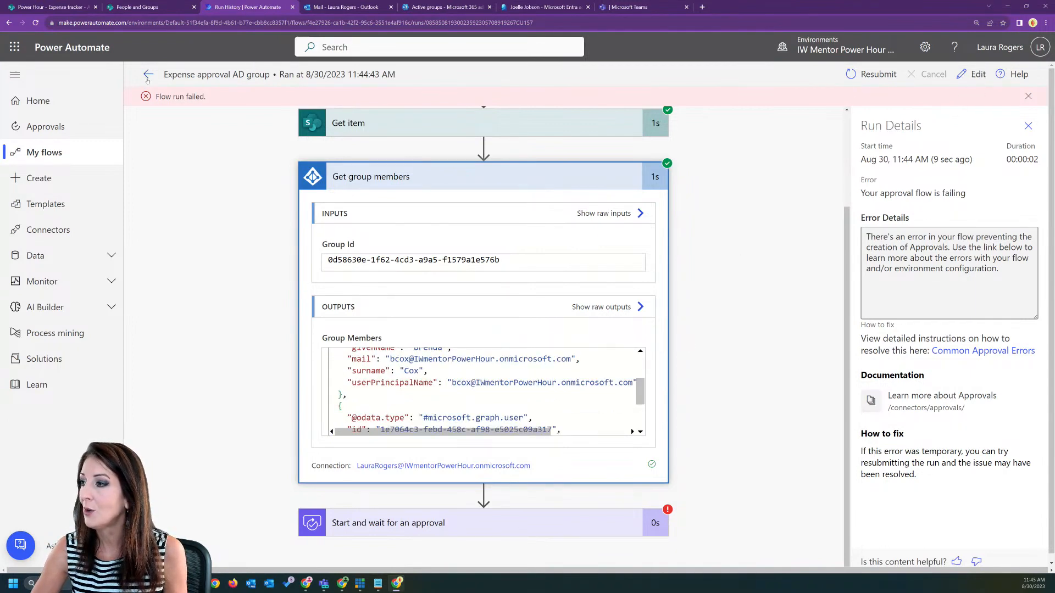
# - In the Expense approval AD group flow's run-only permissions, set the Azure AD connection to Use this connection and save
pyautogui.click(148, 75)
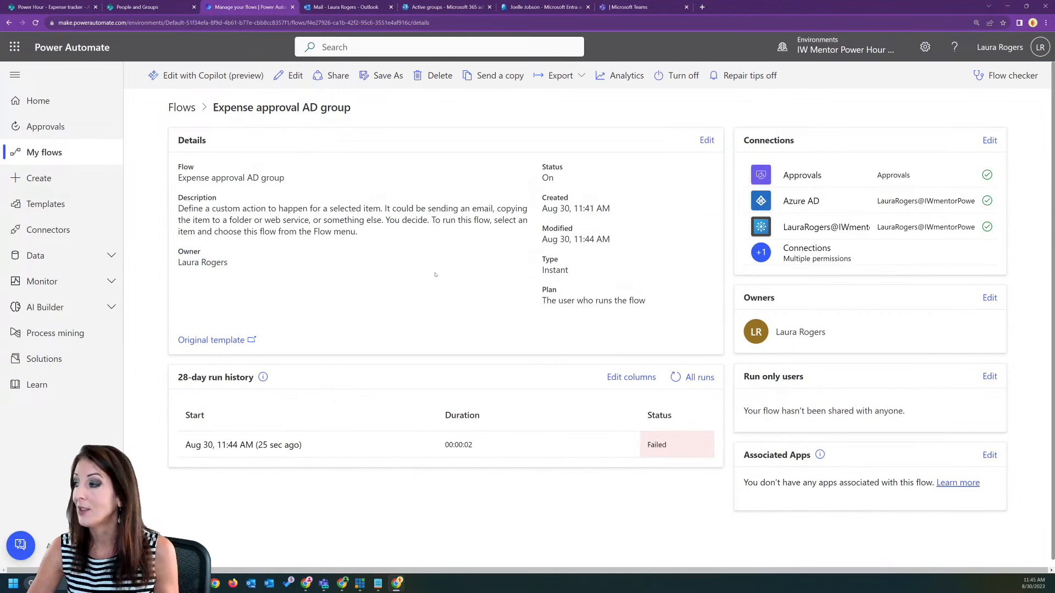
pyautogui.click(990, 377)
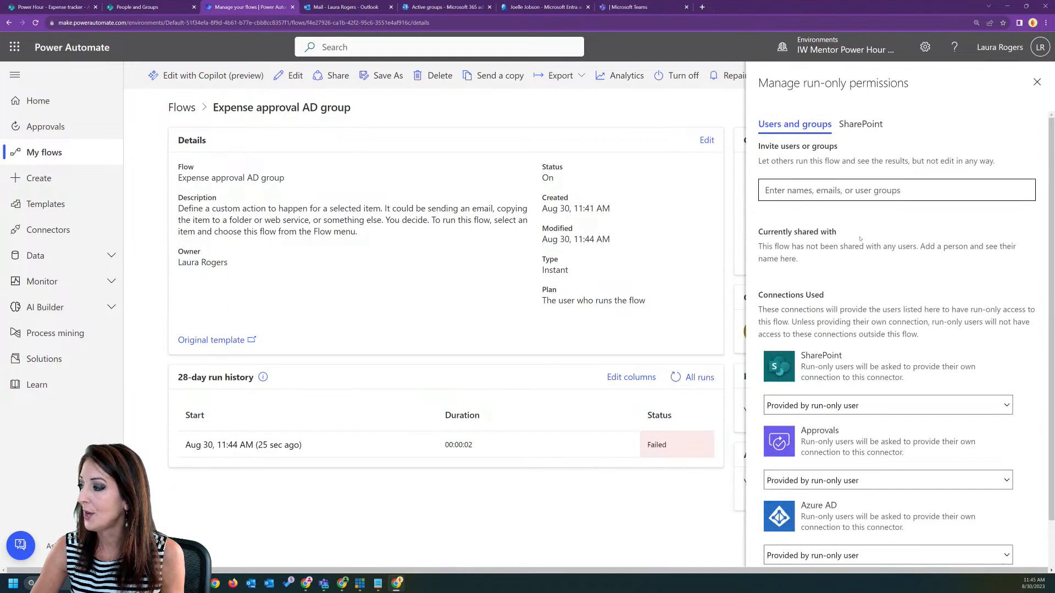
pyautogui.scroll(-2, 939, 352)
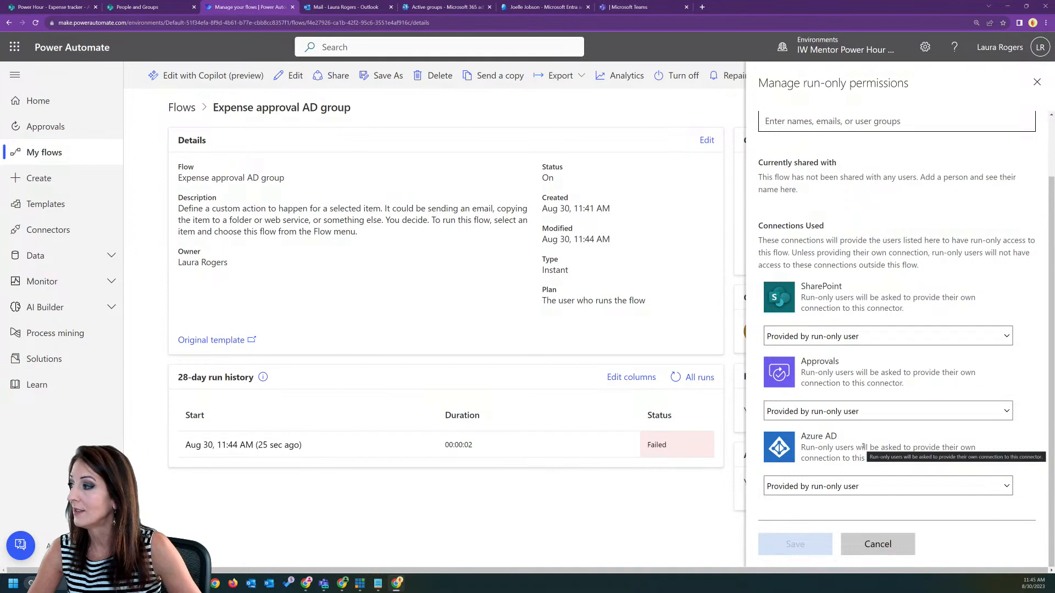
pyautogui.scroll(2, 904, 334)
pyautogui.scroll(-2, 890, 419)
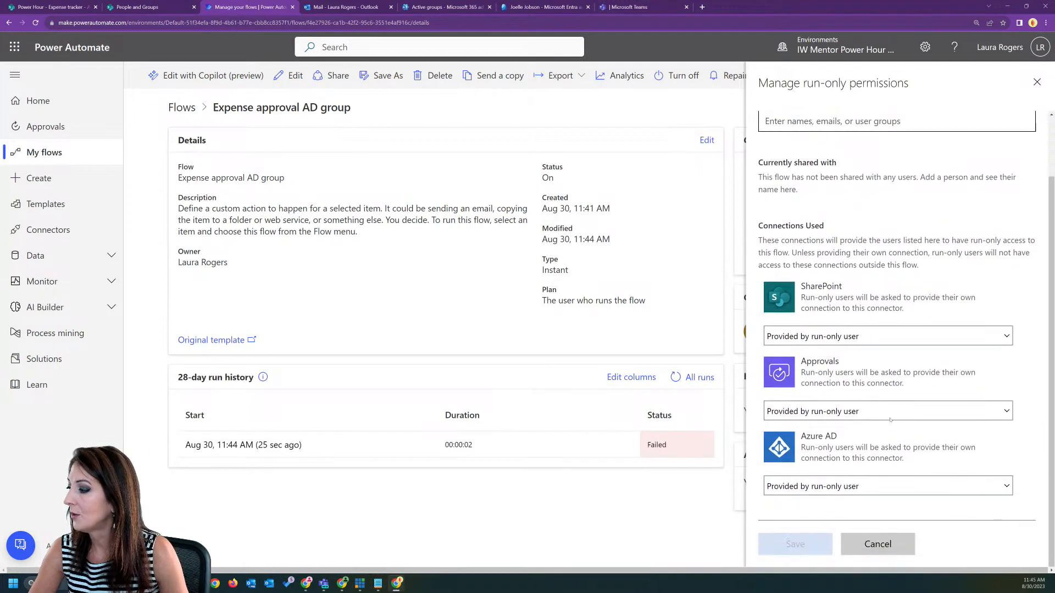
pyautogui.click(848, 487)
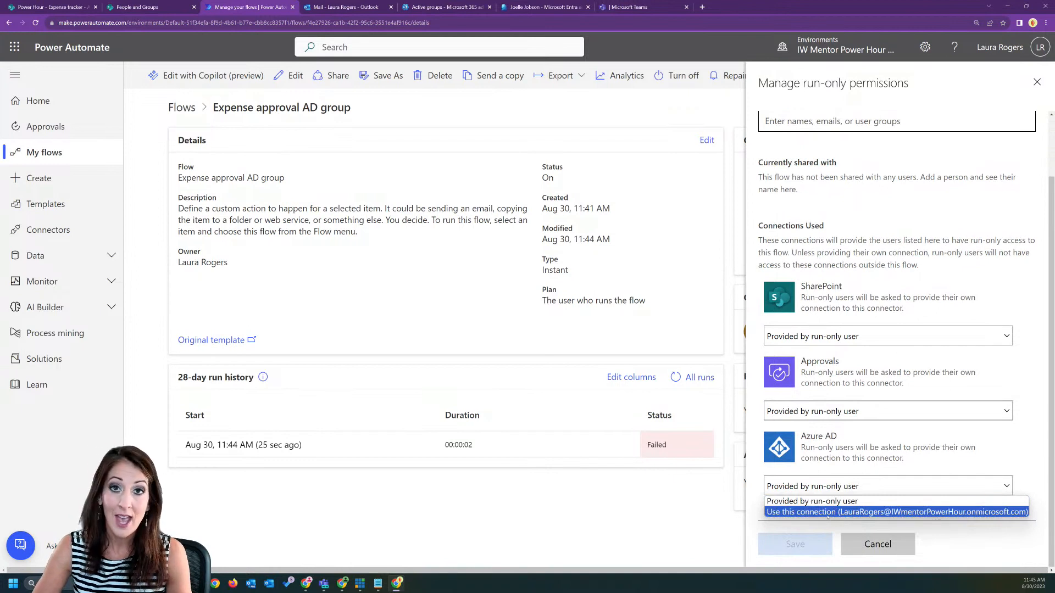
pyautogui.click(897, 512)
pyautogui.press('Return')
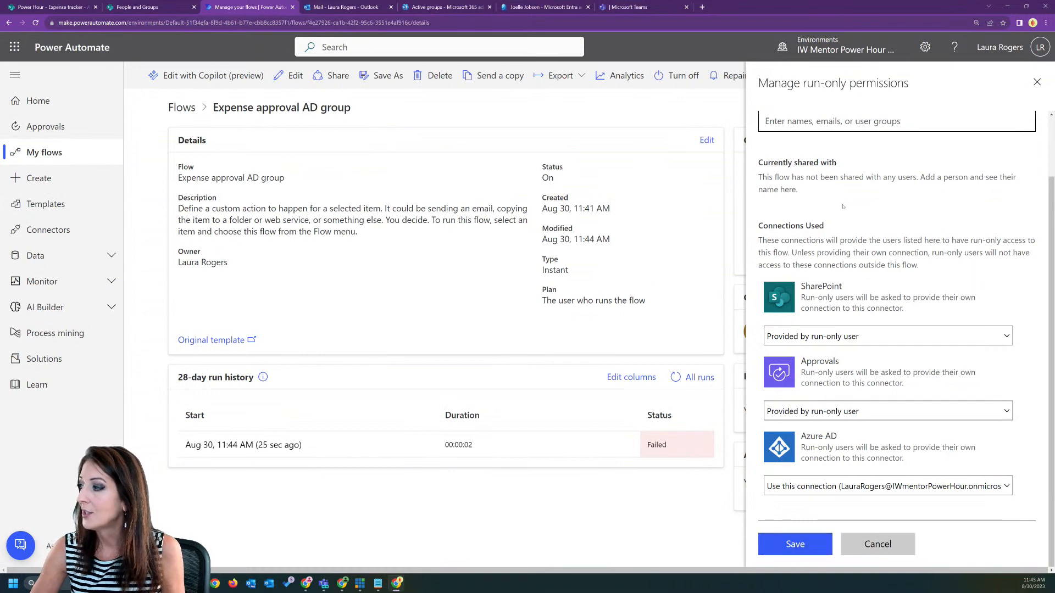
pyautogui.scroll(2, 842, 207)
pyautogui.scroll(-2, 850, 306)
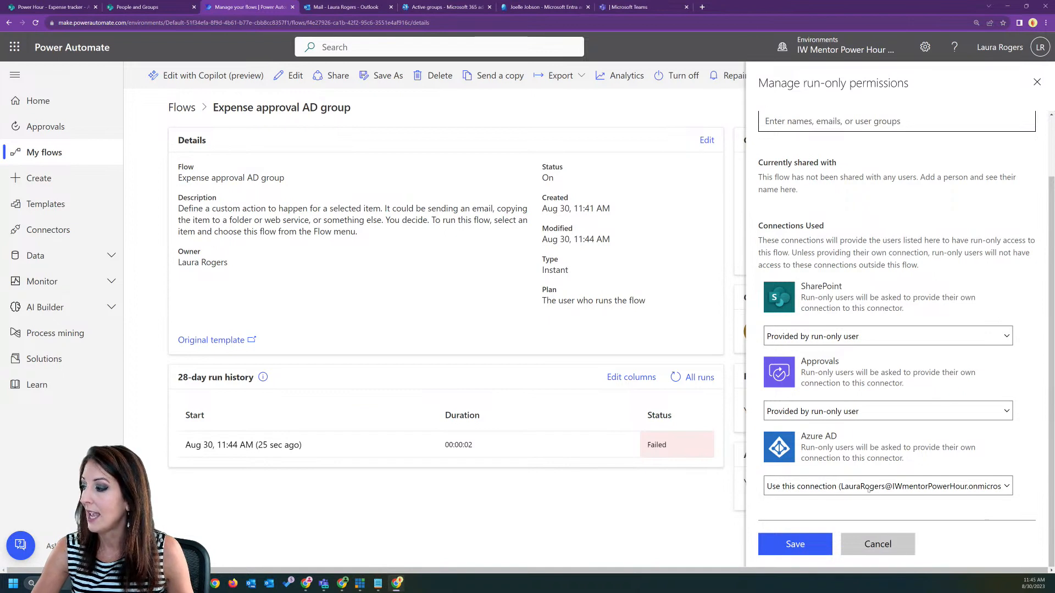
pyautogui.click(792, 545)
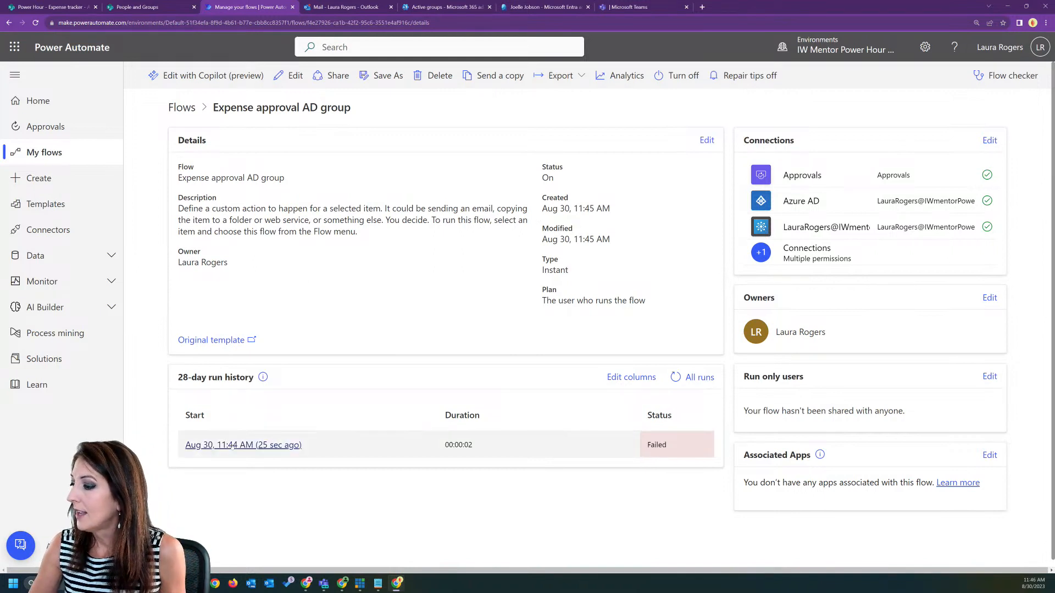
# - Edit the flow and insert an Append to string variable action for varExpenseManagersString after Get group members
pyautogui.click(291, 75)
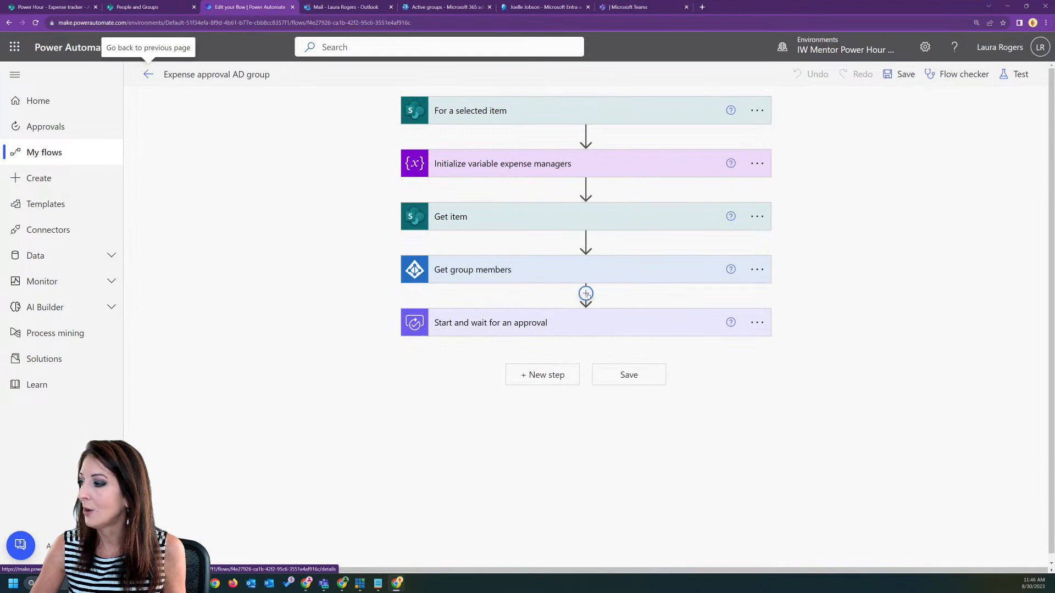
pyautogui.click(586, 293)
pyautogui.click(599, 311)
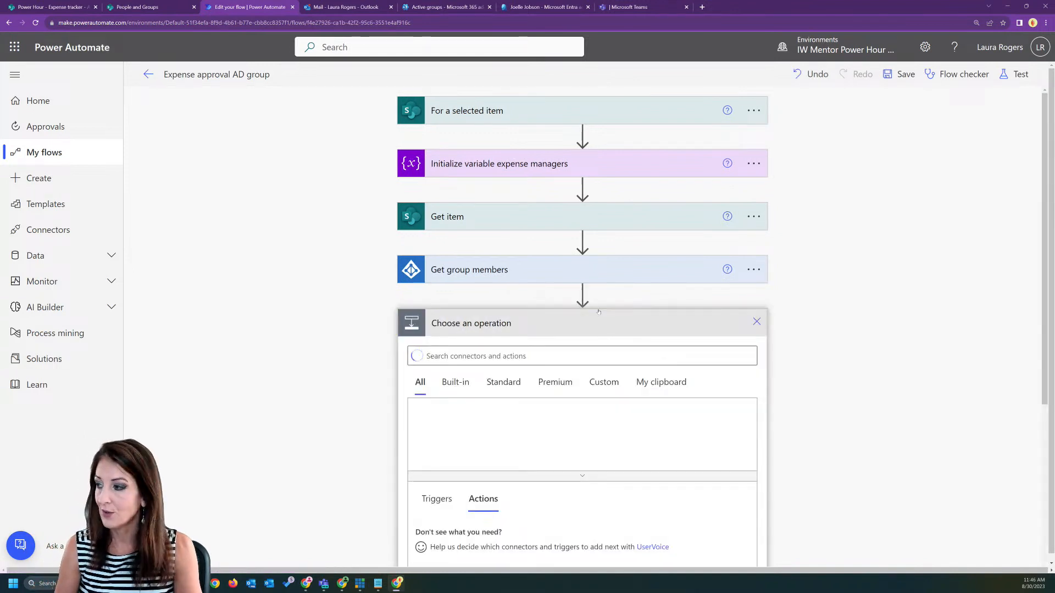
pyautogui.write('var')
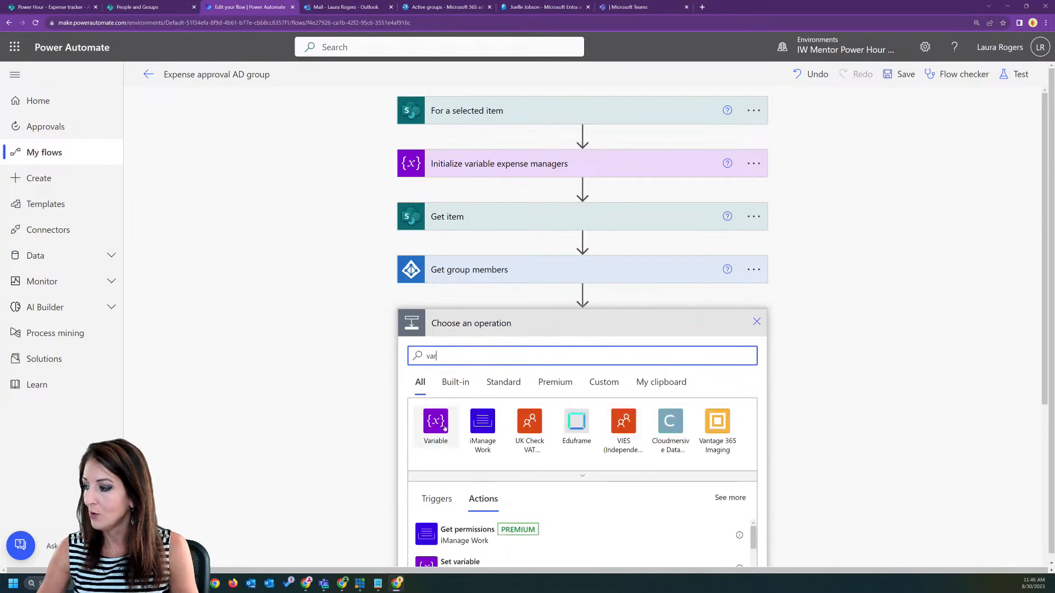
pyautogui.click(435, 423)
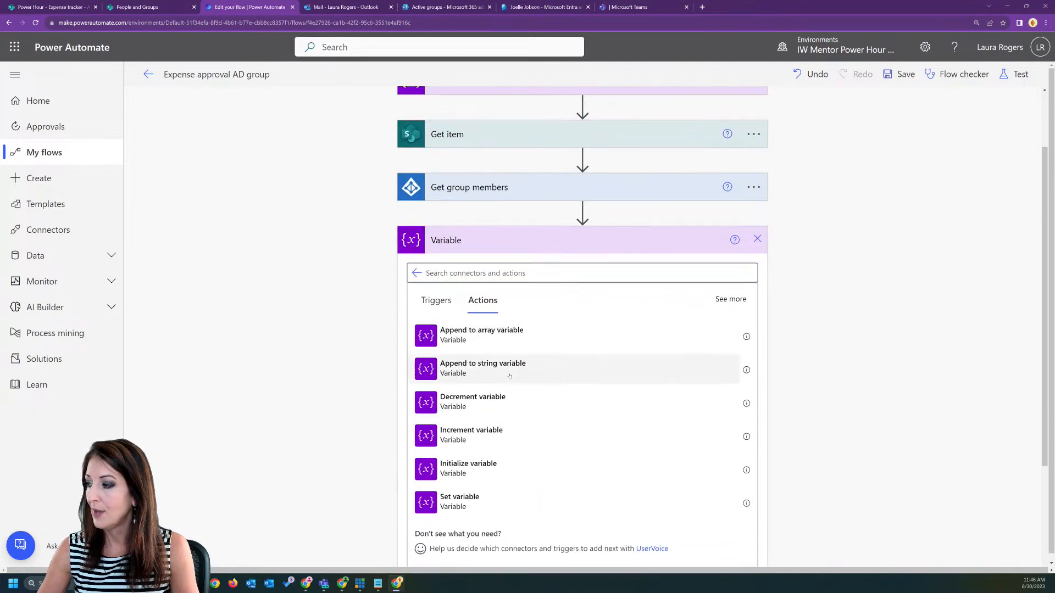
pyautogui.click(483, 368)
pyautogui.click(519, 352)
pyautogui.click(540, 392)
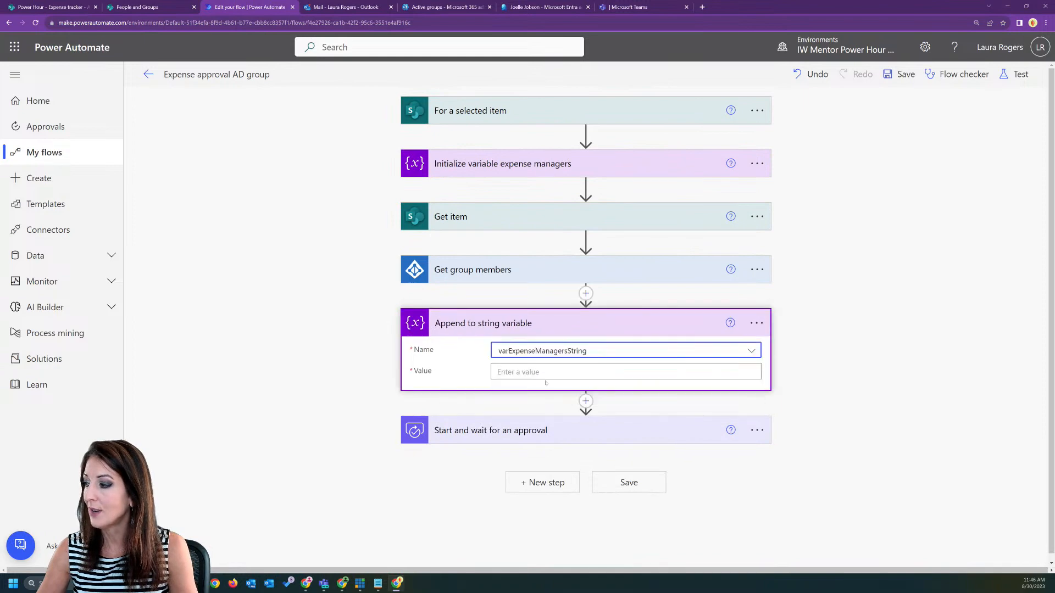
# - Set the append action's value to the Group Members Mail dynamic content followed by a semicolon
pyautogui.click(511, 372)
pyautogui.scroll(-2, 914, 340)
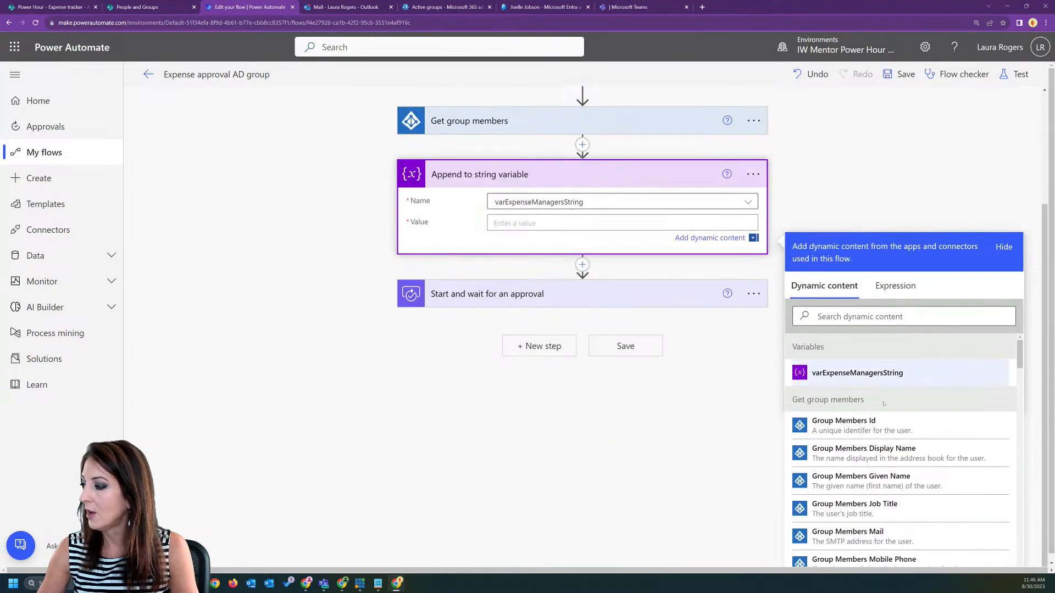
pyautogui.scroll(-2, 878, 433)
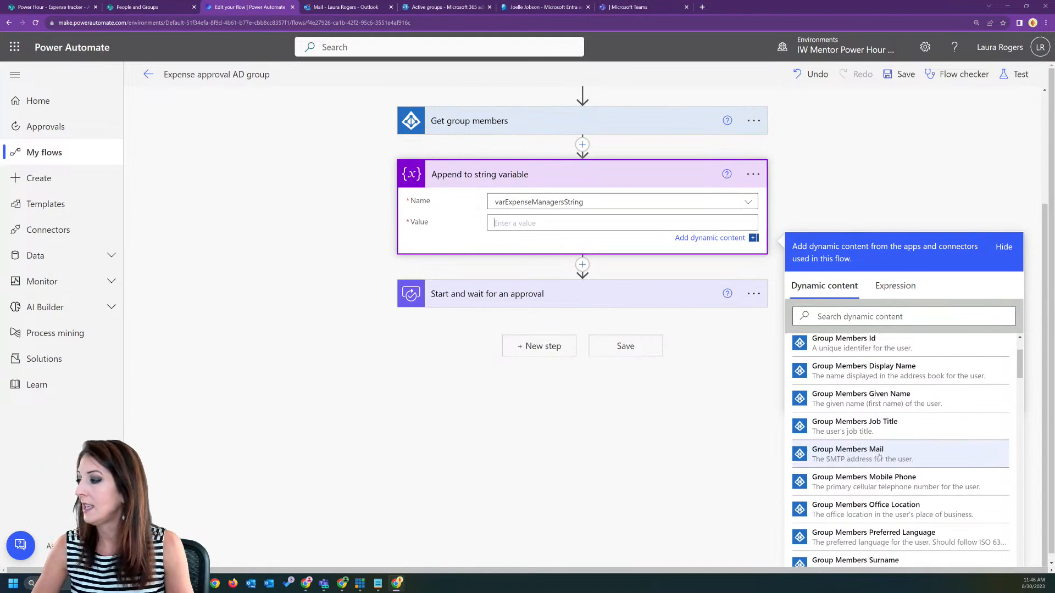
pyautogui.click(879, 455)
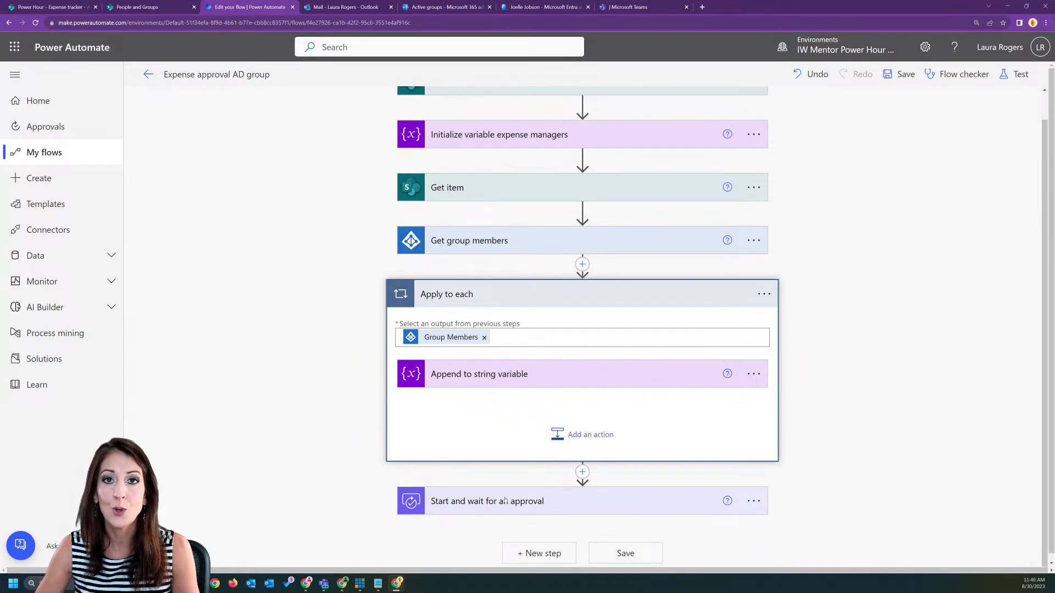
pyautogui.click(494, 380)
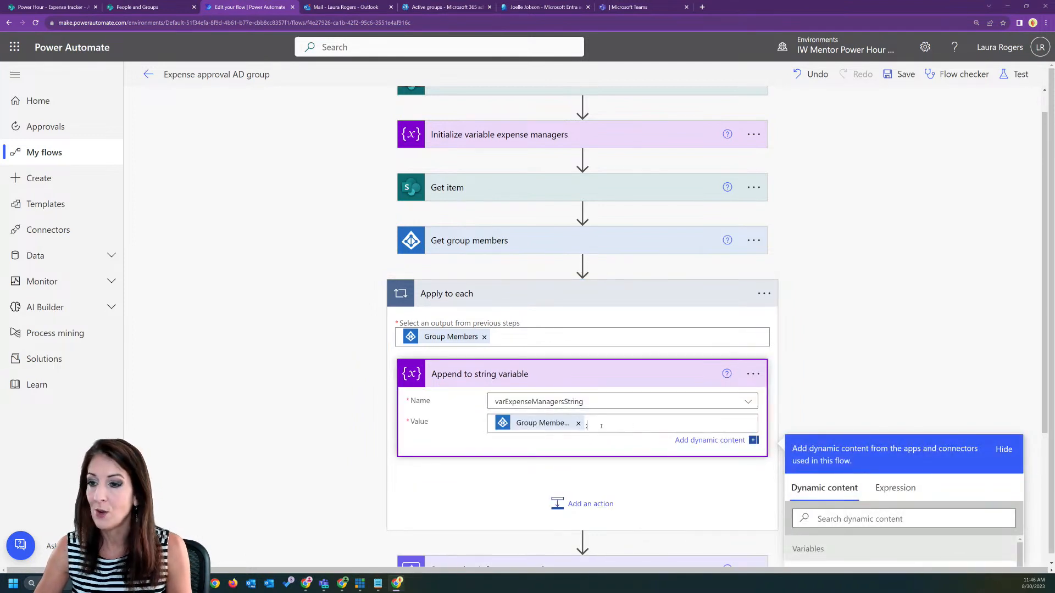
# - Expand the Start and wait for an approval action to review its Assigned to value, and save the flow
pyautogui.scroll(-2, 699, 407)
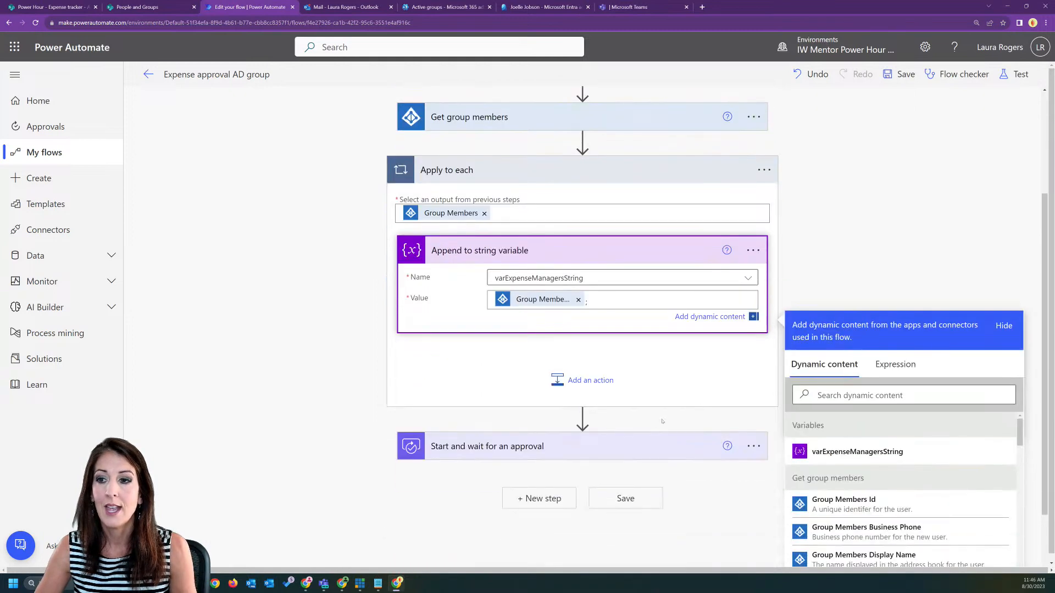
pyautogui.click(587, 450)
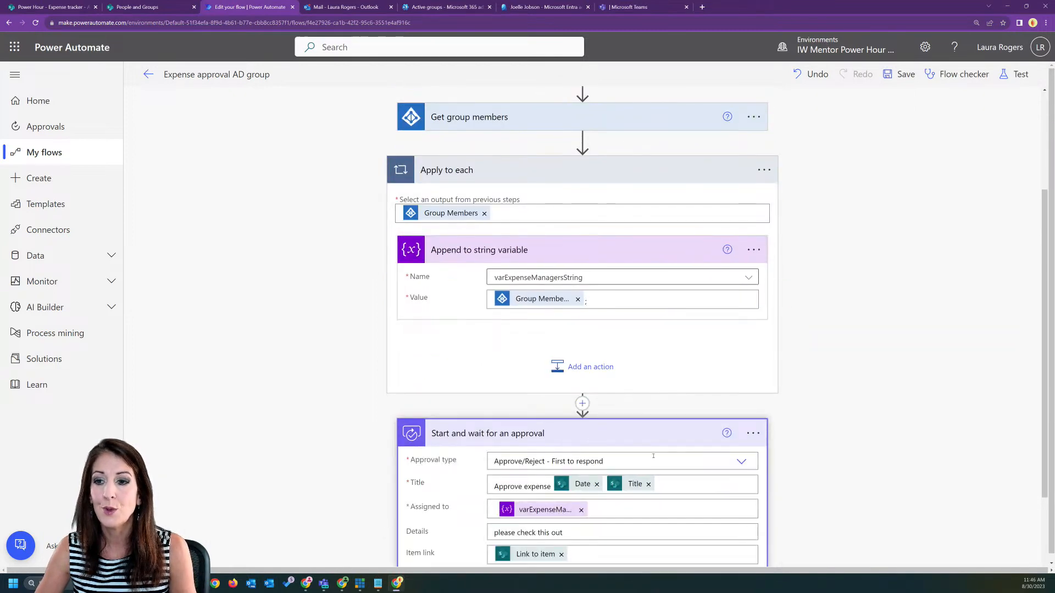
pyautogui.scroll(-2, 654, 487)
pyautogui.click(627, 553)
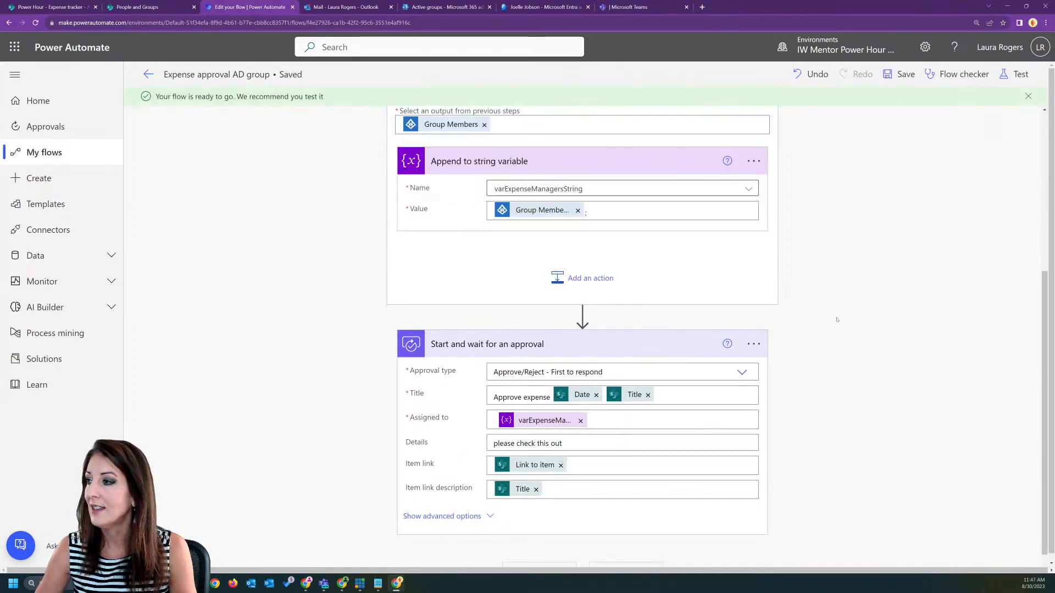
# - Resubmit the failed 11:44 AM run, inspect its Start and wait for an approval action, and return to the flows list
pyautogui.click(148, 74)
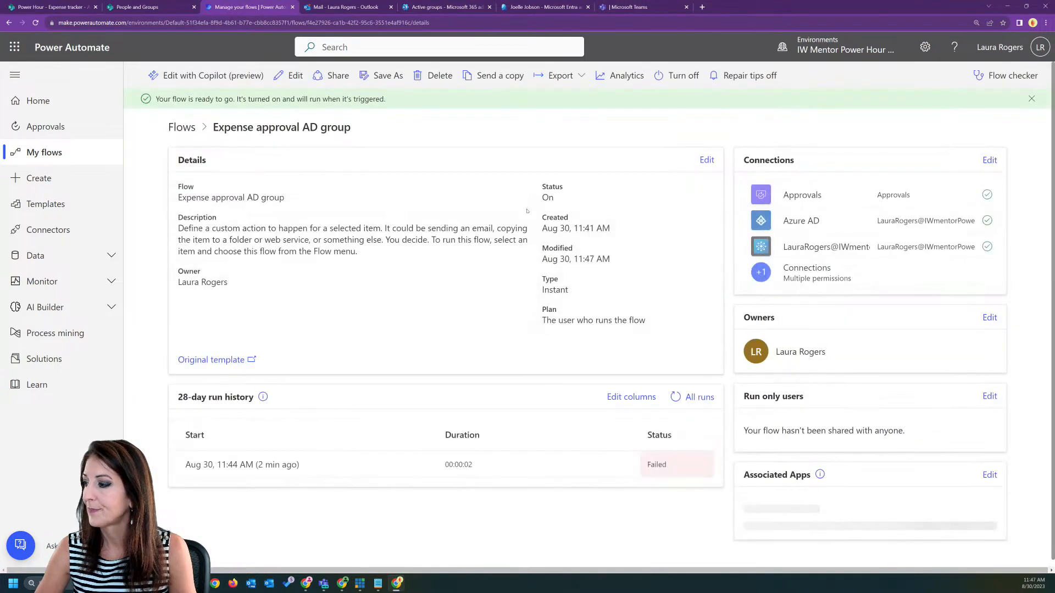
pyautogui.click(235, 468)
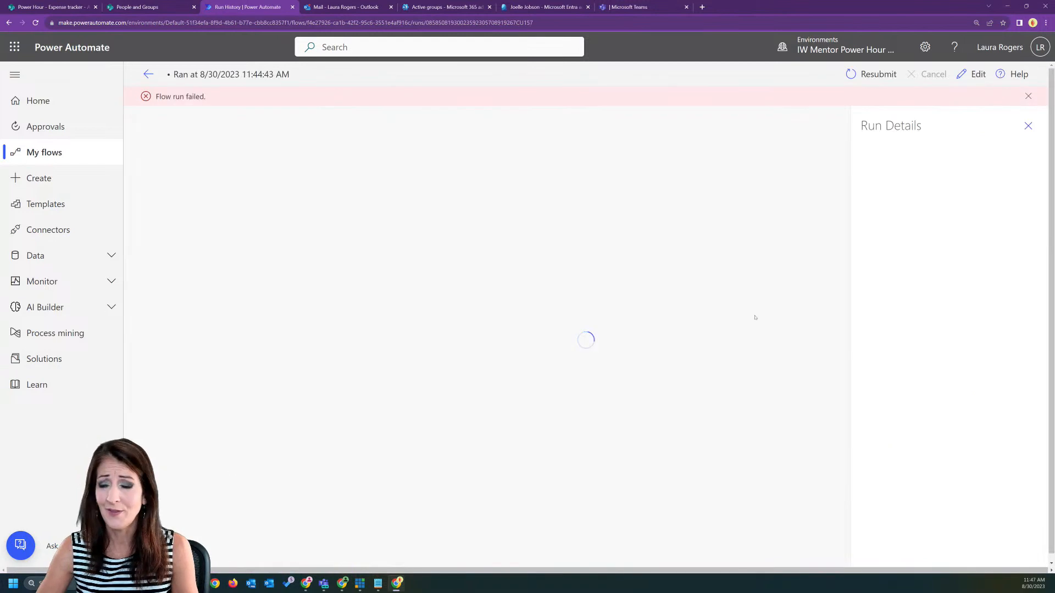
pyautogui.click(869, 74)
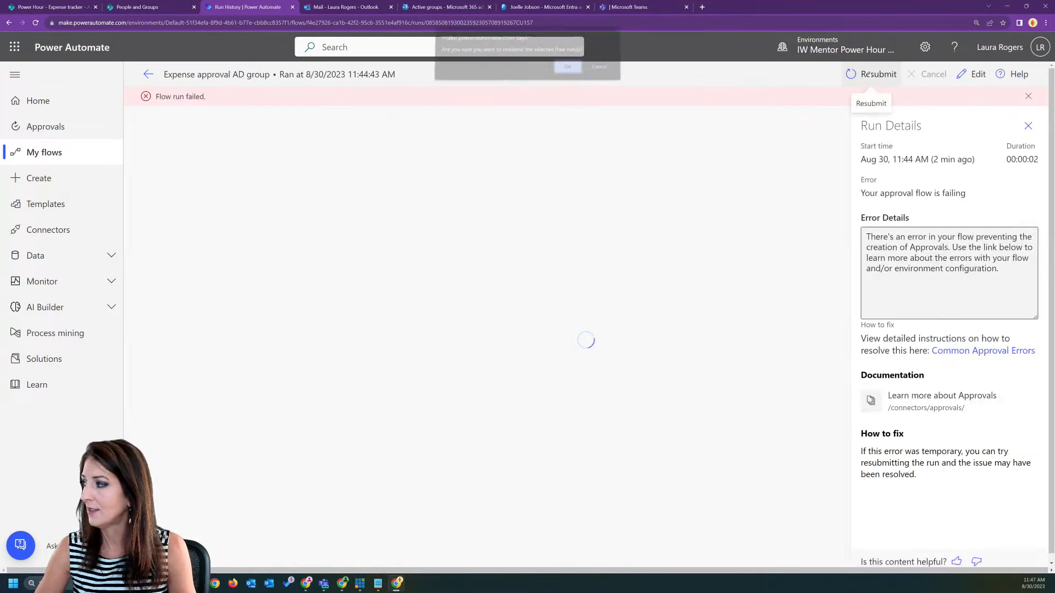
pyautogui.click(566, 66)
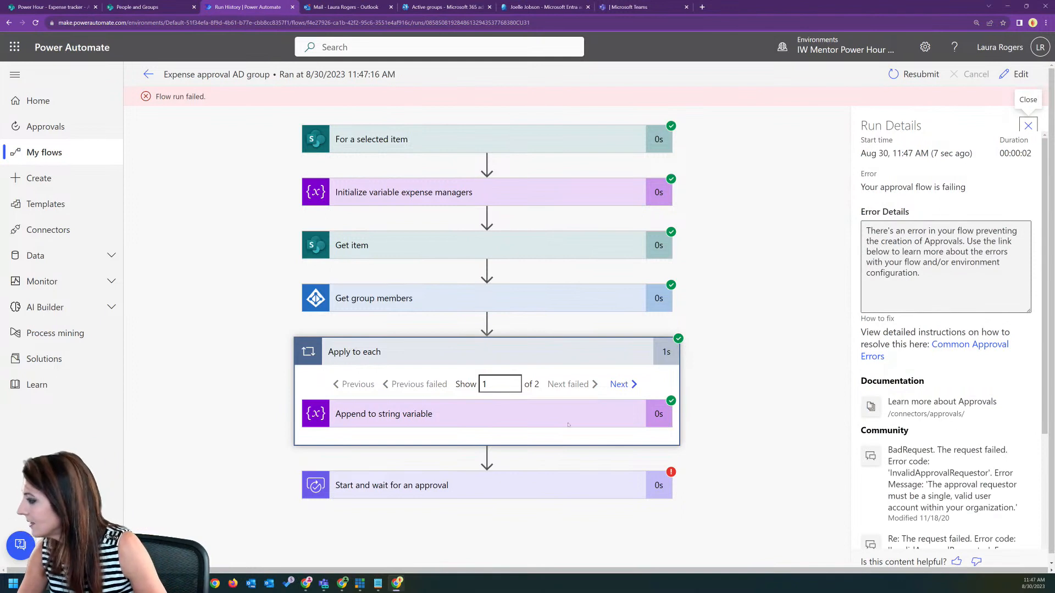
pyautogui.click(612, 483)
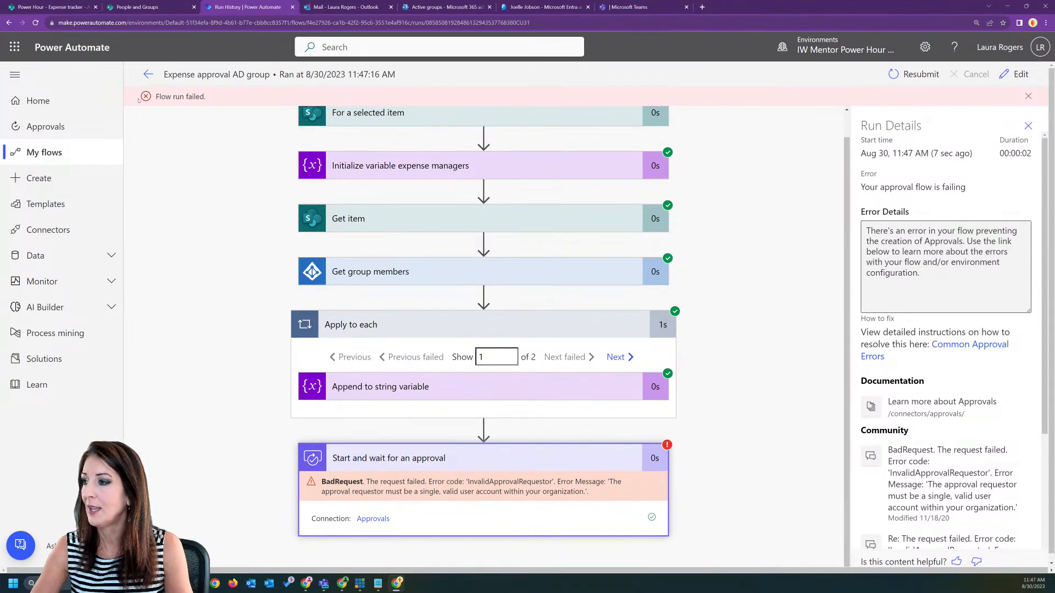
pyautogui.click(149, 74)
pyautogui.click(168, 106)
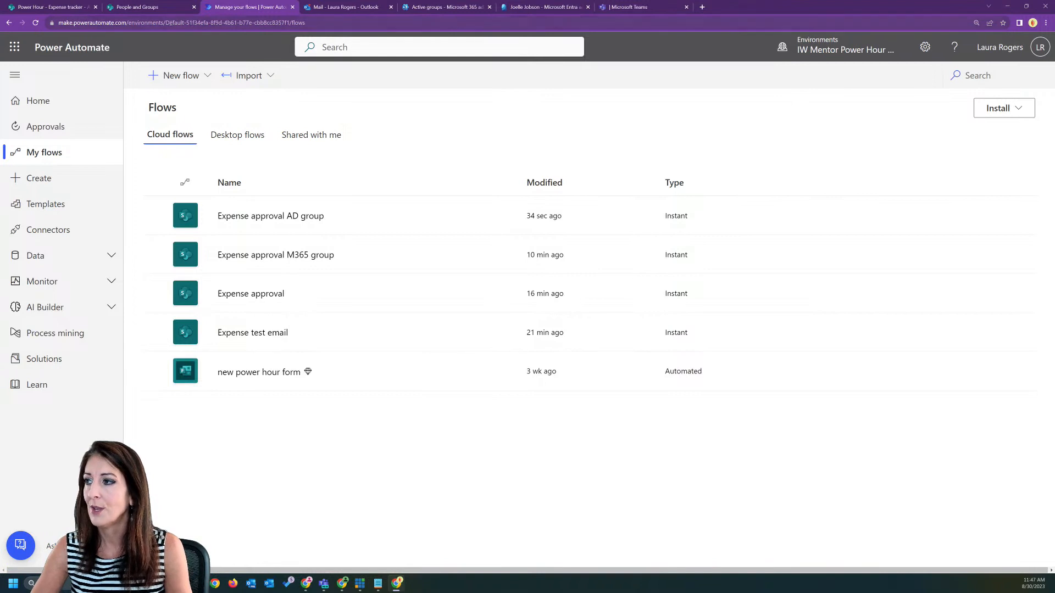
# - Switch to the SharePoint Expense tracker list and run the Expense approval AD group flow on the test expense 1 item
pyautogui.hotkey('ctrl', '1')
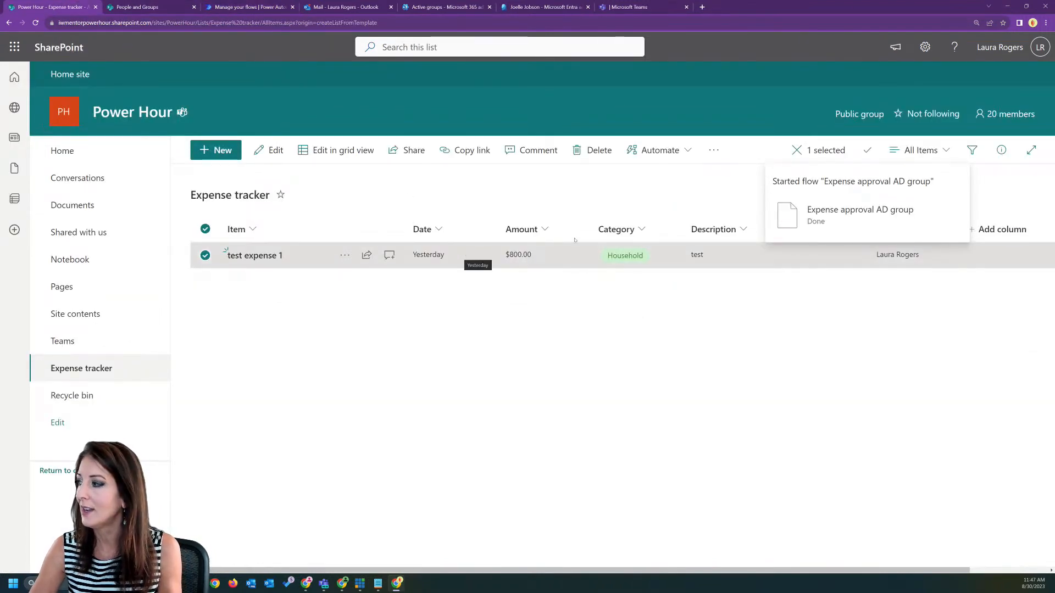
pyautogui.rightClick(323, 256)
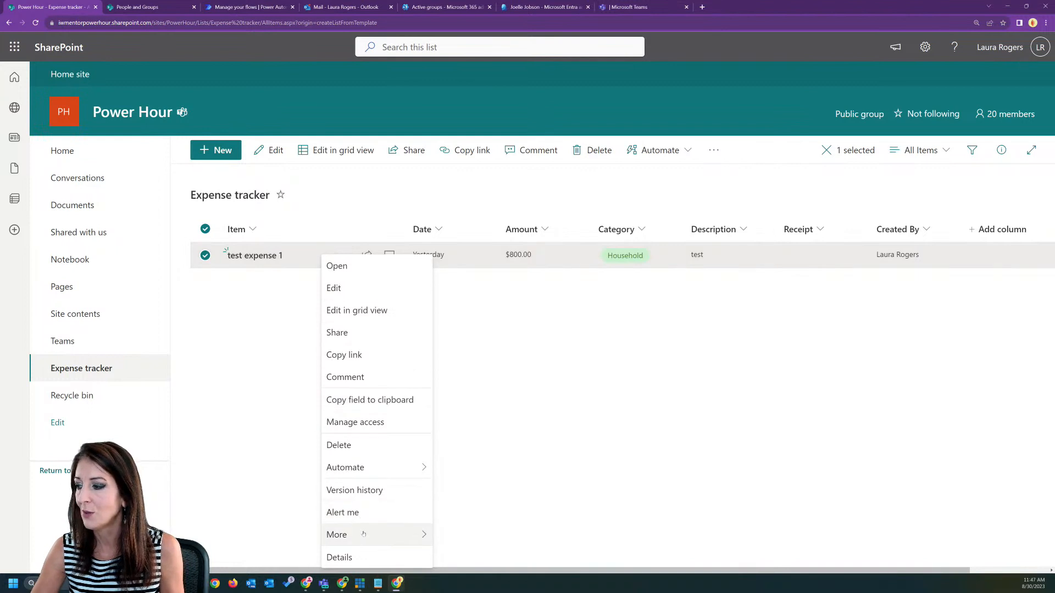
pyautogui.moveTo(385, 467)
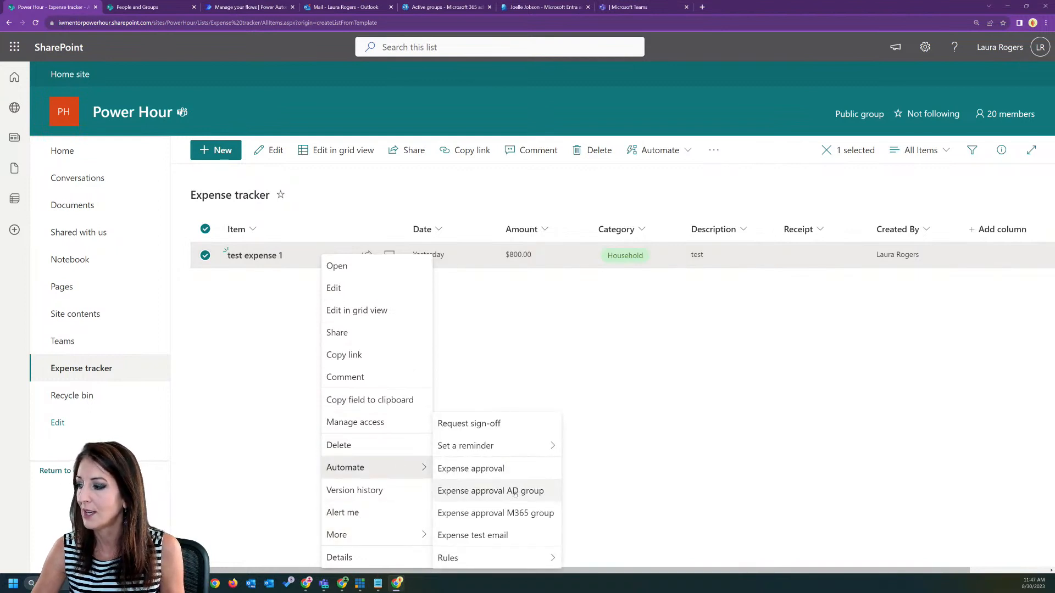
pyautogui.click(515, 493)
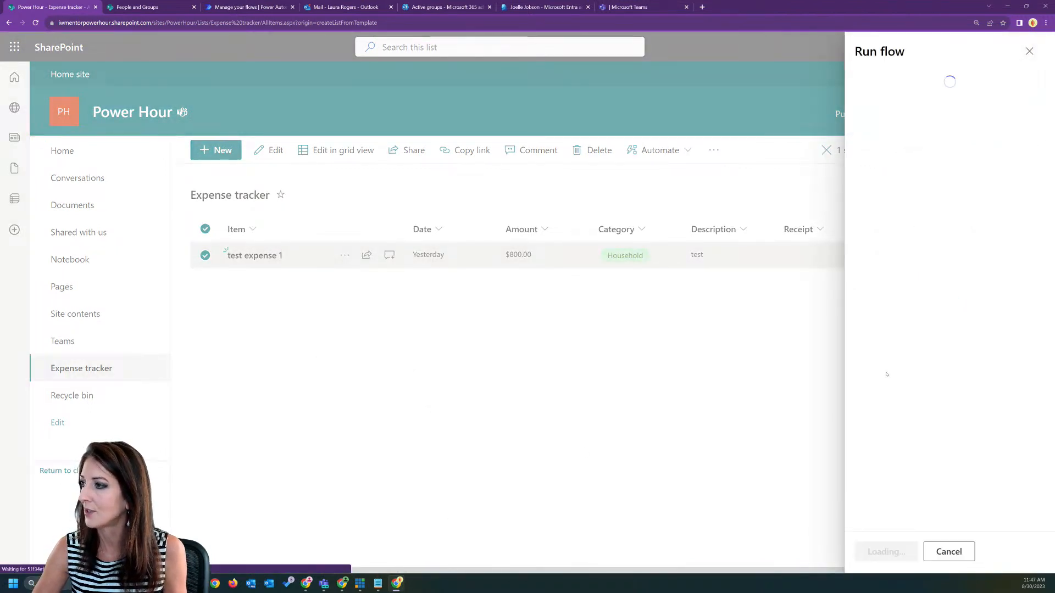
pyautogui.click(901, 551)
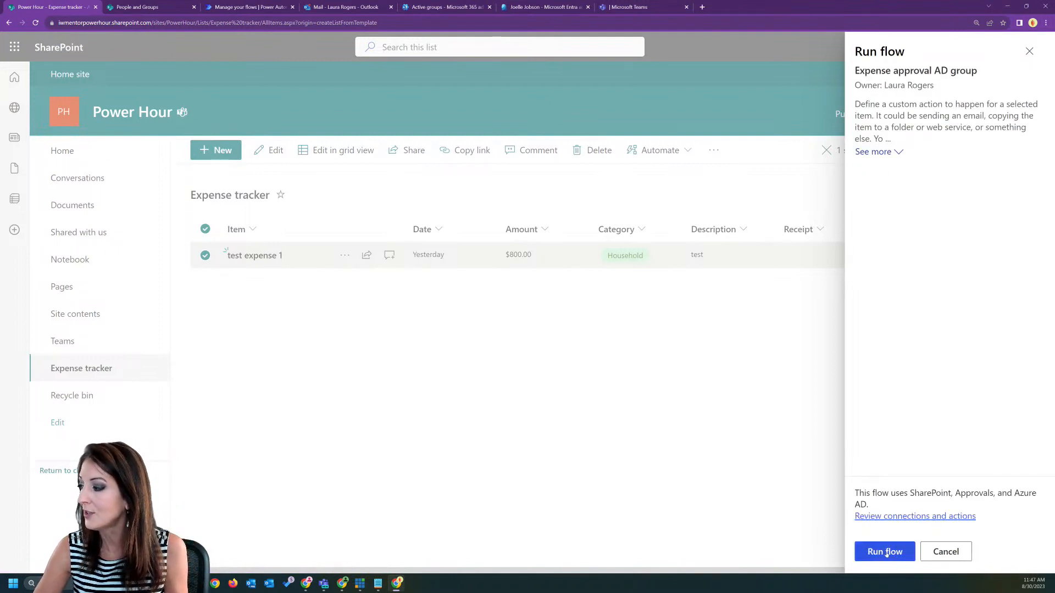
pyautogui.click(885, 552)
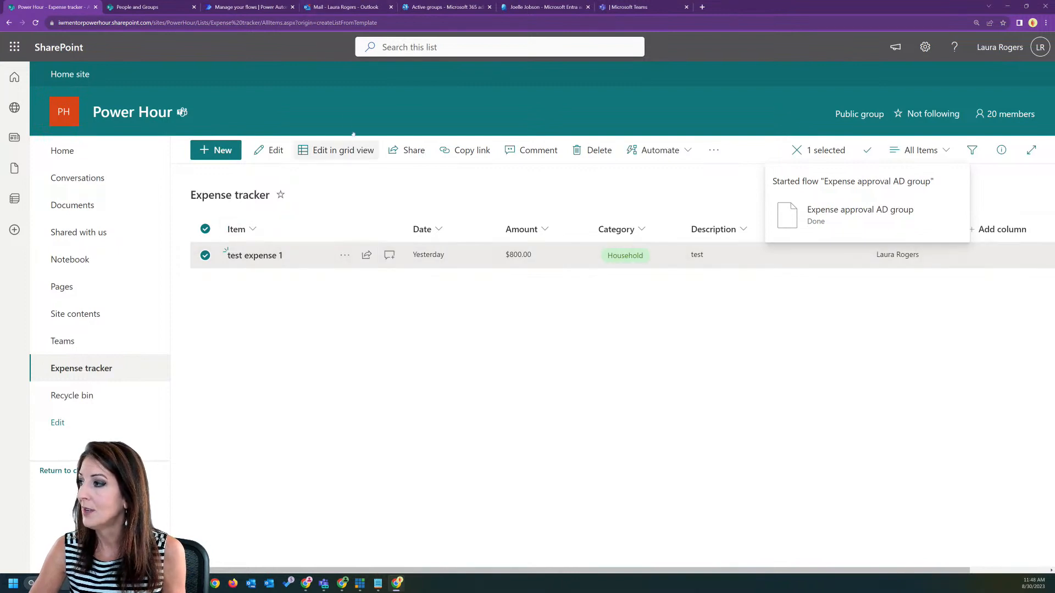
# - Back in Power Automate, open the latest run of the Expense approval AD group flow to check its progress
pyautogui.click(222, 7)
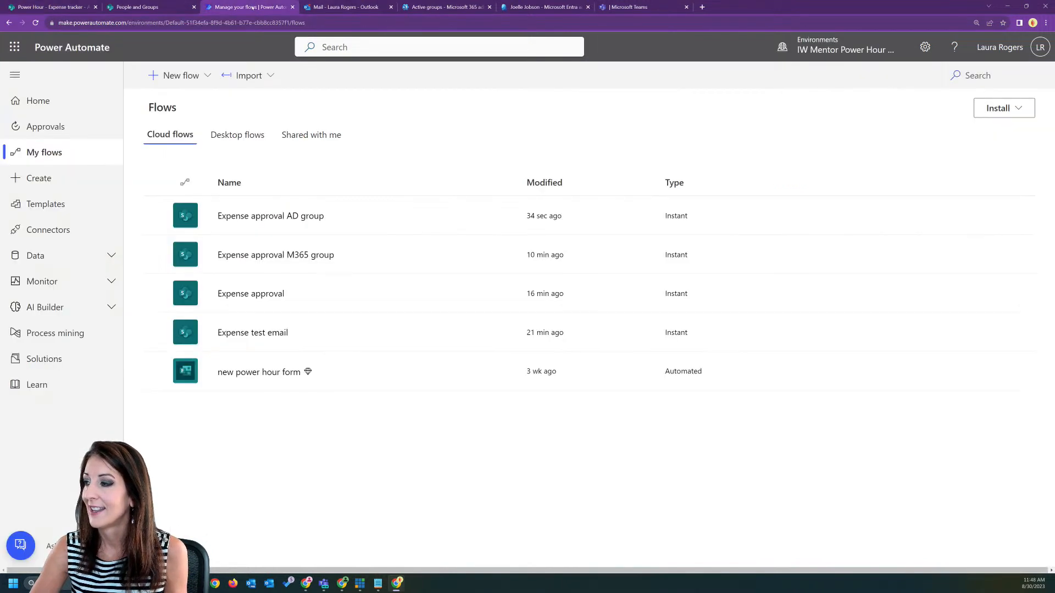
pyautogui.click(298, 216)
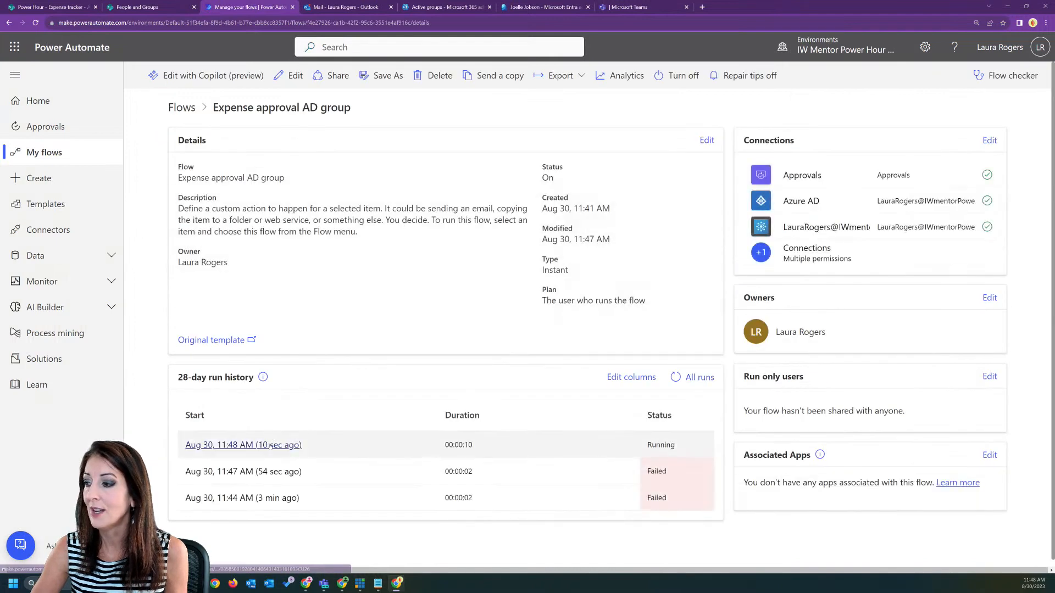
pyautogui.click(271, 444)
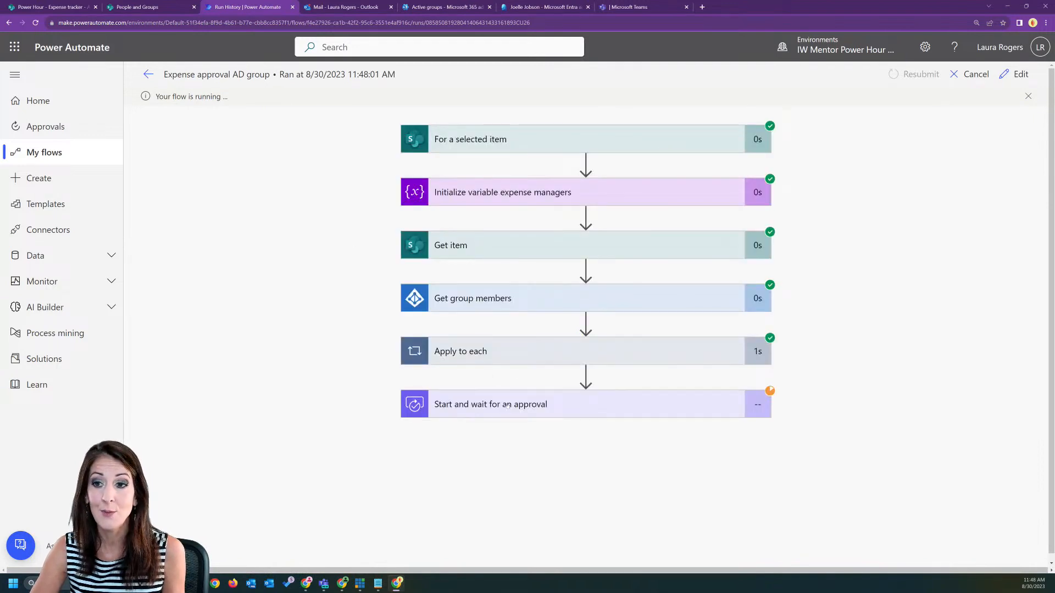
# - Check the run's Start and wait for an approval action, and inspect the sent approval request for test expense 1 and its available actions
pyautogui.click(556, 405)
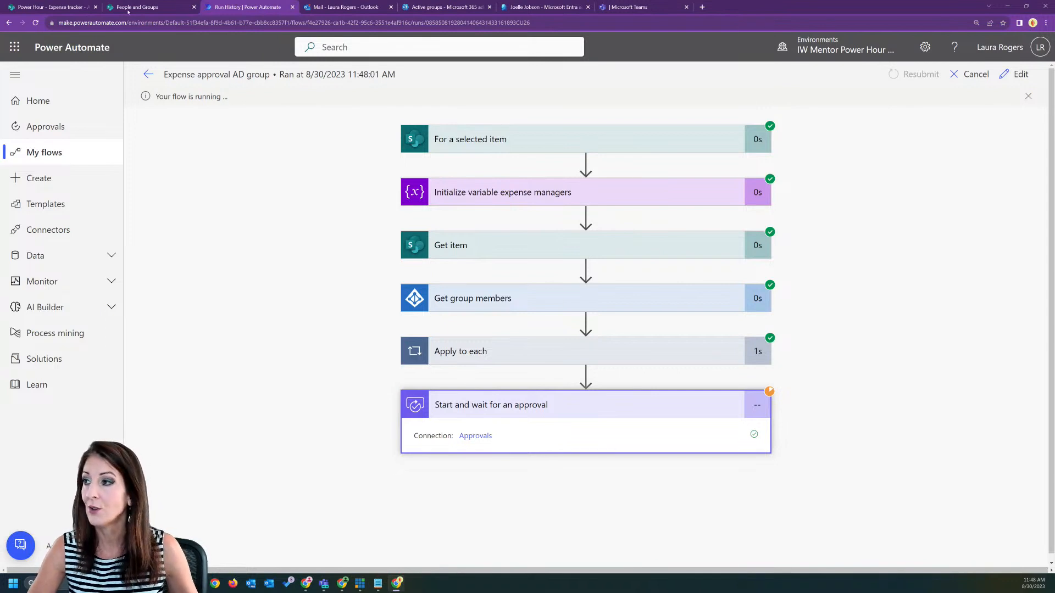
pyautogui.click(55, 127)
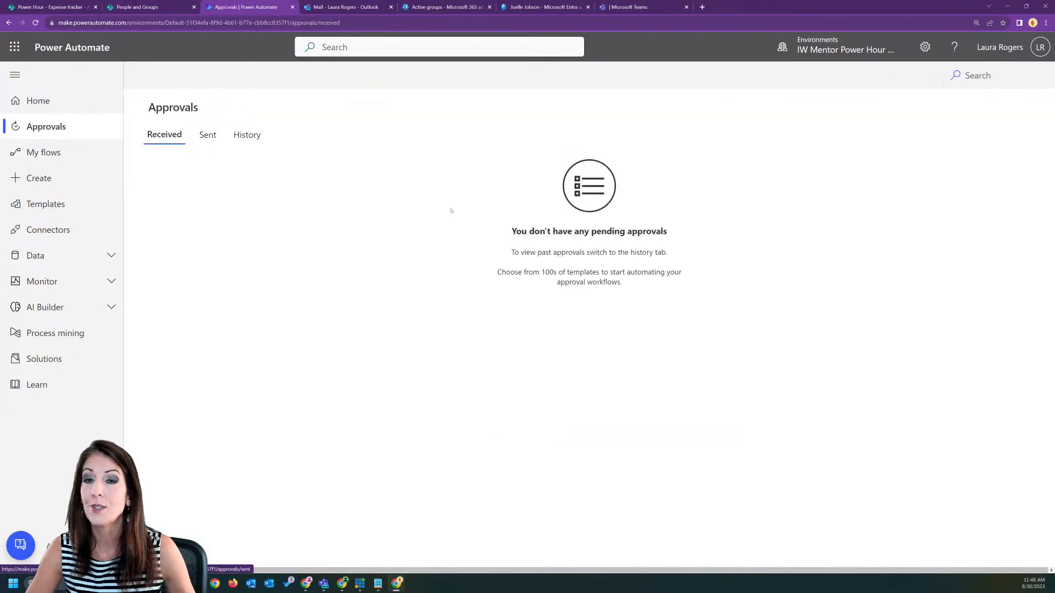
pyautogui.click(216, 138)
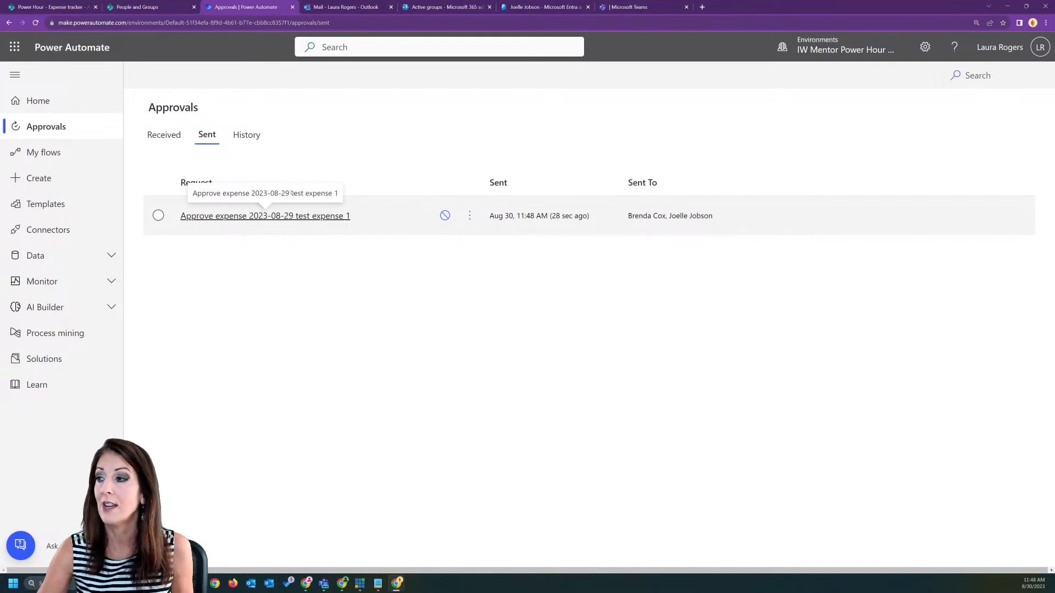
pyautogui.click(291, 216)
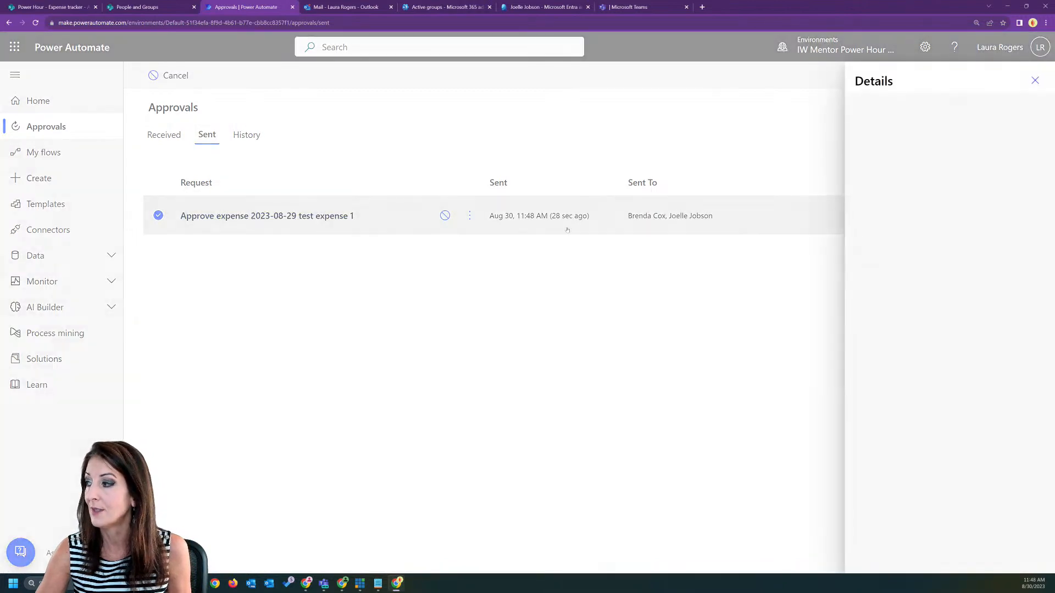
pyautogui.click(1035, 80)
pyautogui.click(471, 215)
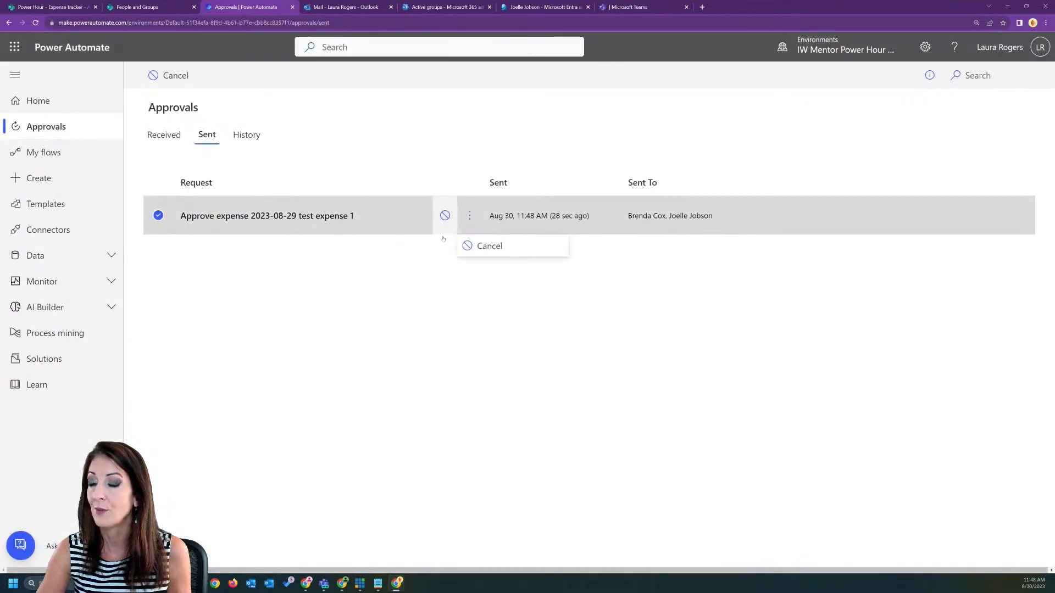
pyautogui.click(394, 310)
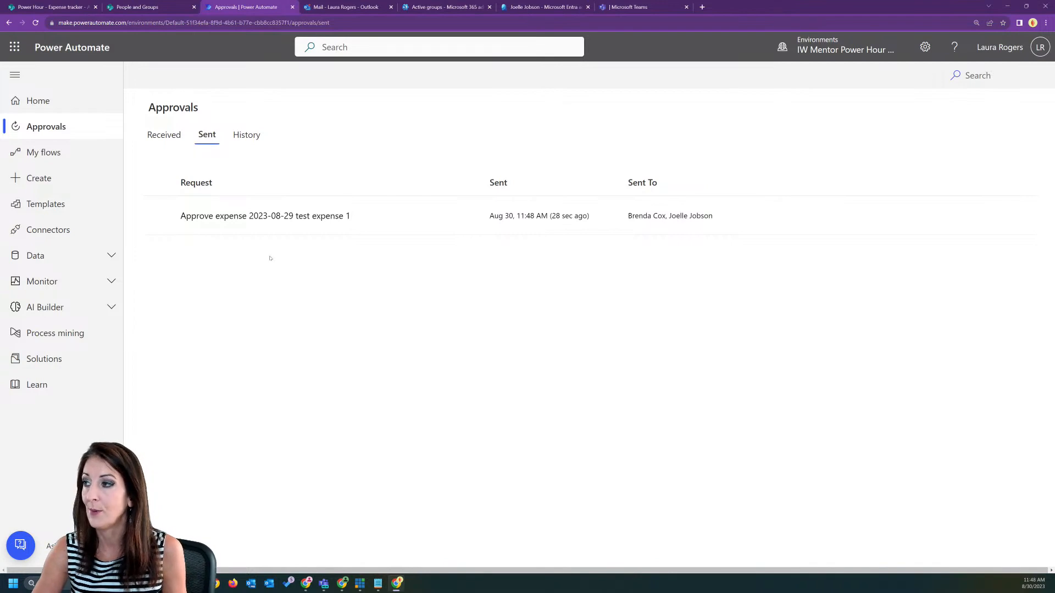
pyautogui.hotkey('alt', 'Tab')
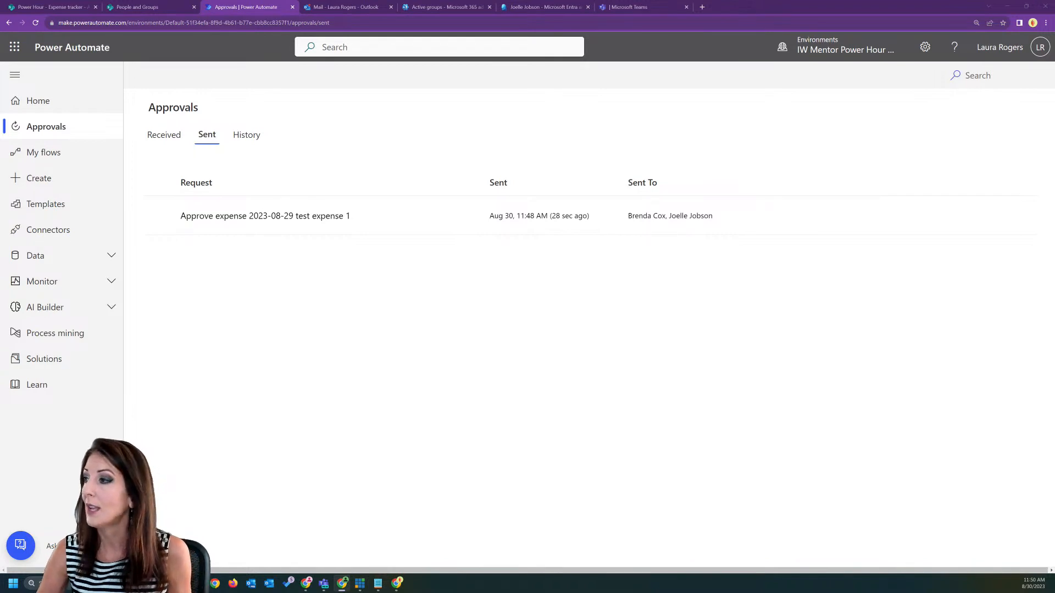
# - Switch to the SharePoint Power Hour site's home page and create a list named Roles
pyautogui.click(121, 7)
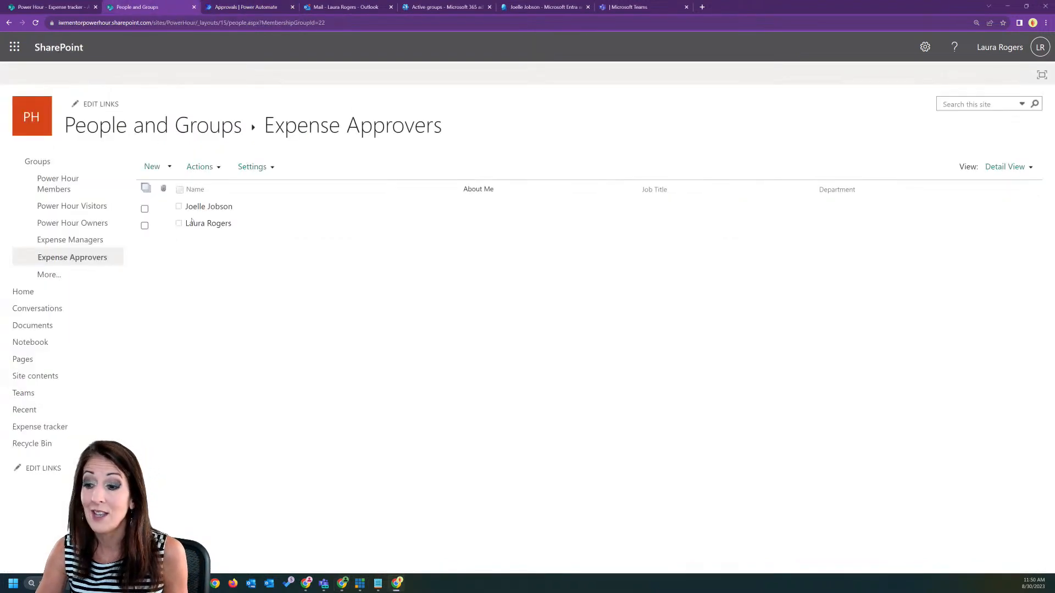
pyautogui.click(32, 291)
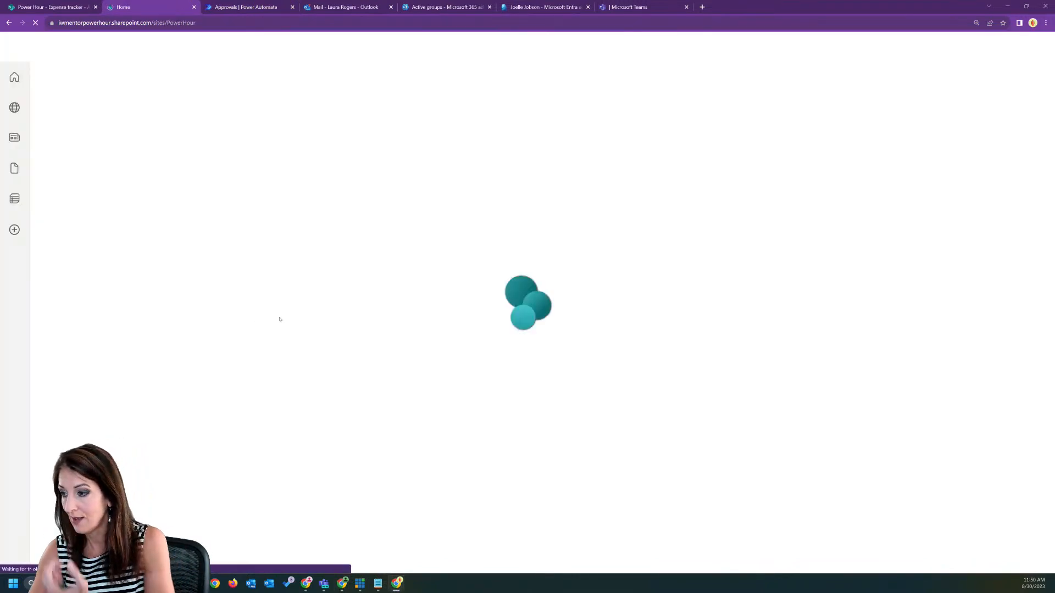
pyautogui.click(214, 150)
pyautogui.click(582, 216)
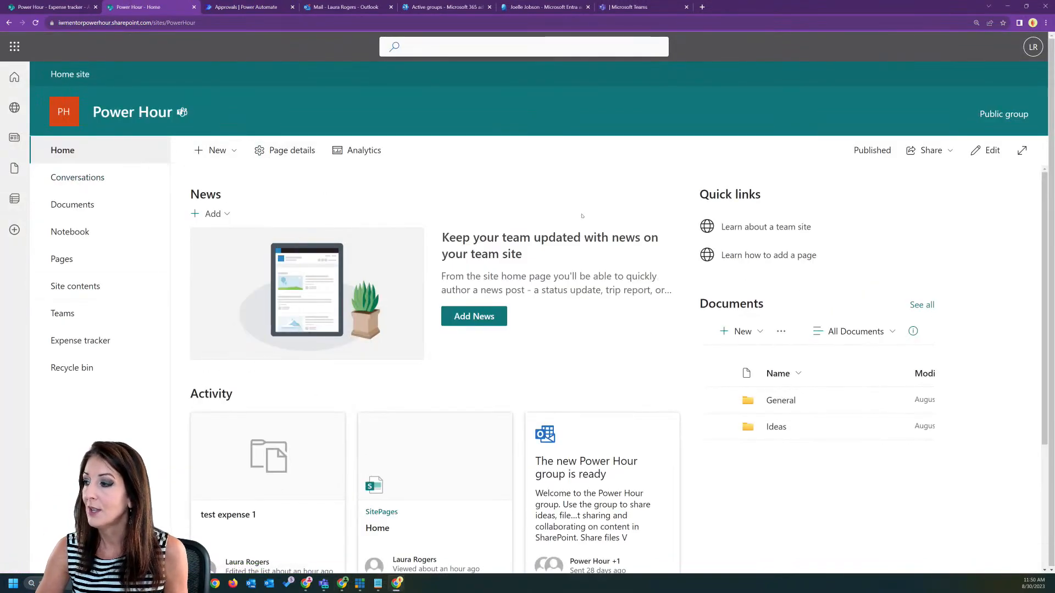
pyautogui.click(214, 150)
pyautogui.click(204, 175)
pyautogui.click(204, 185)
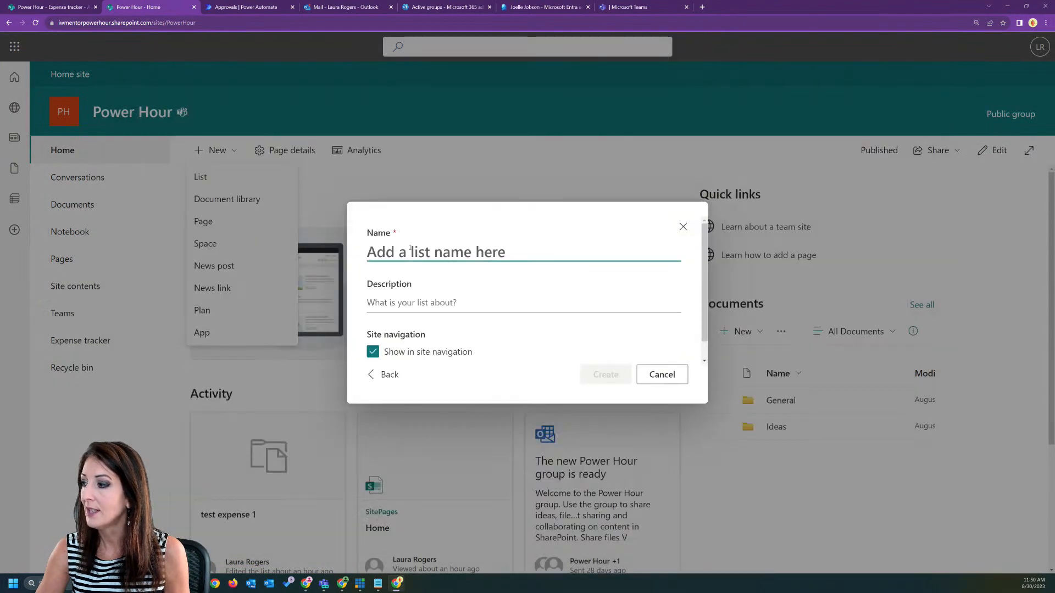
pyautogui.write('Roles')
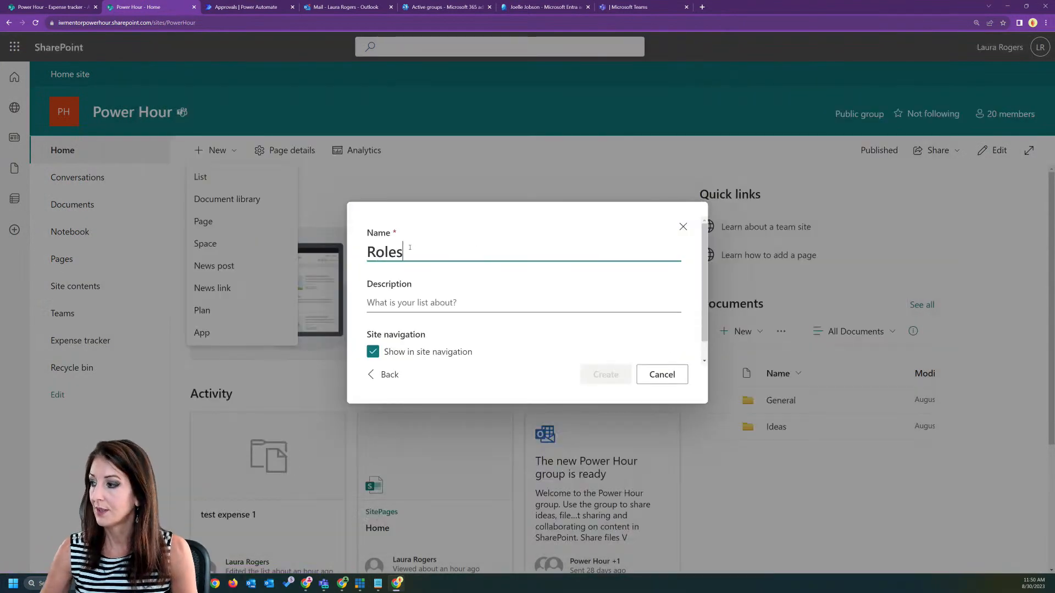
pyautogui.click(626, 379)
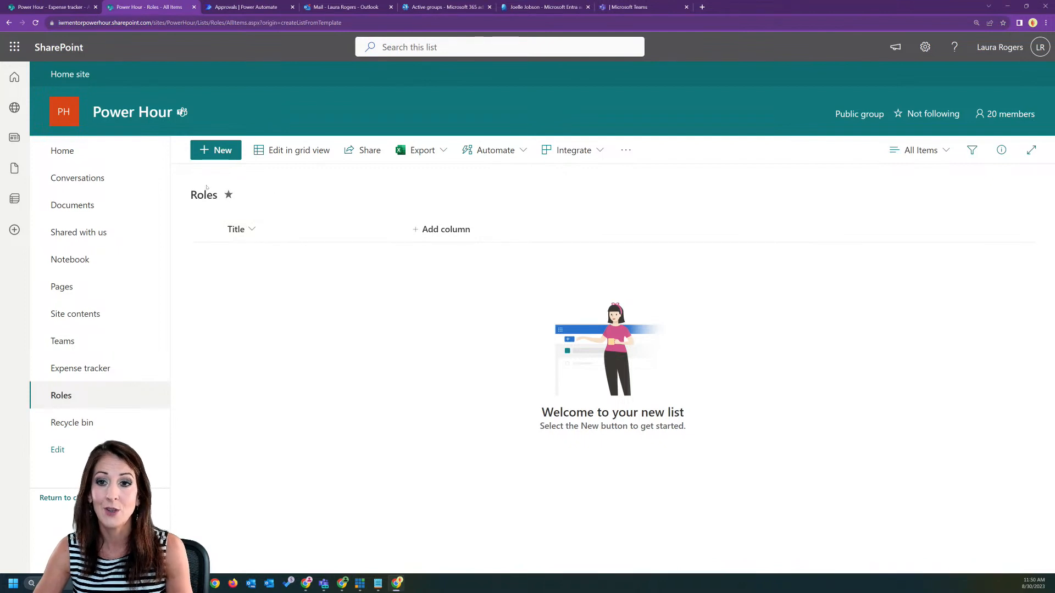
# - Add a Person or Group column named Person to the Roles list with the description "the person in the role"
pyautogui.click(446, 229)
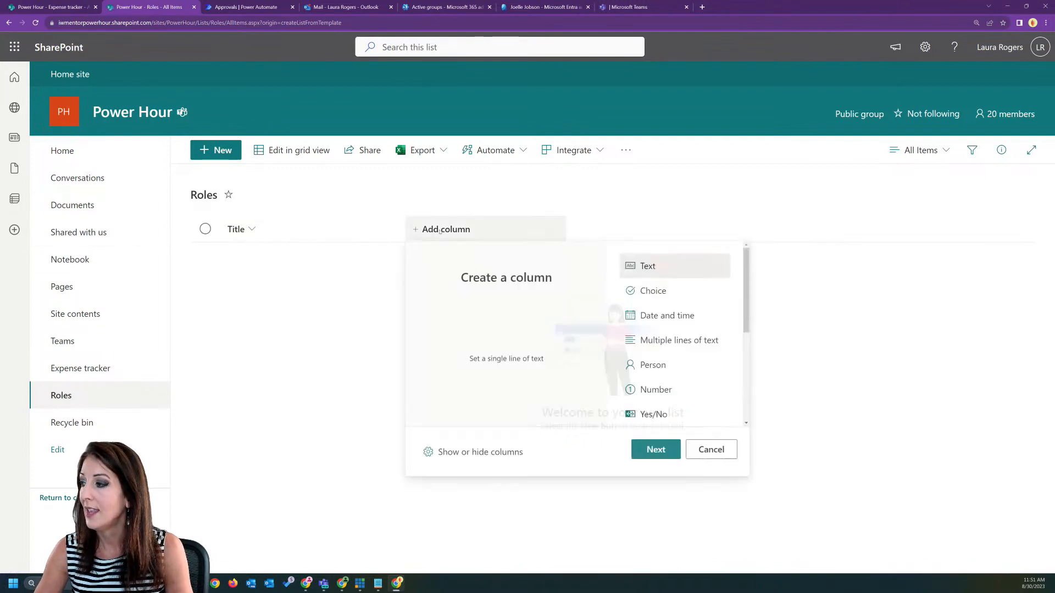
pyautogui.click(668, 372)
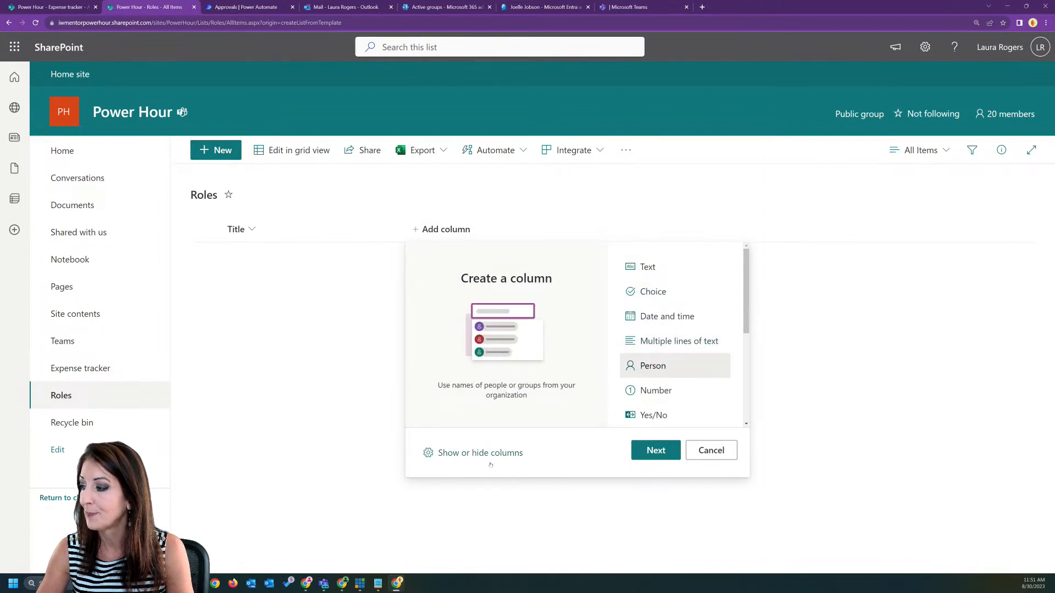
pyautogui.click(659, 454)
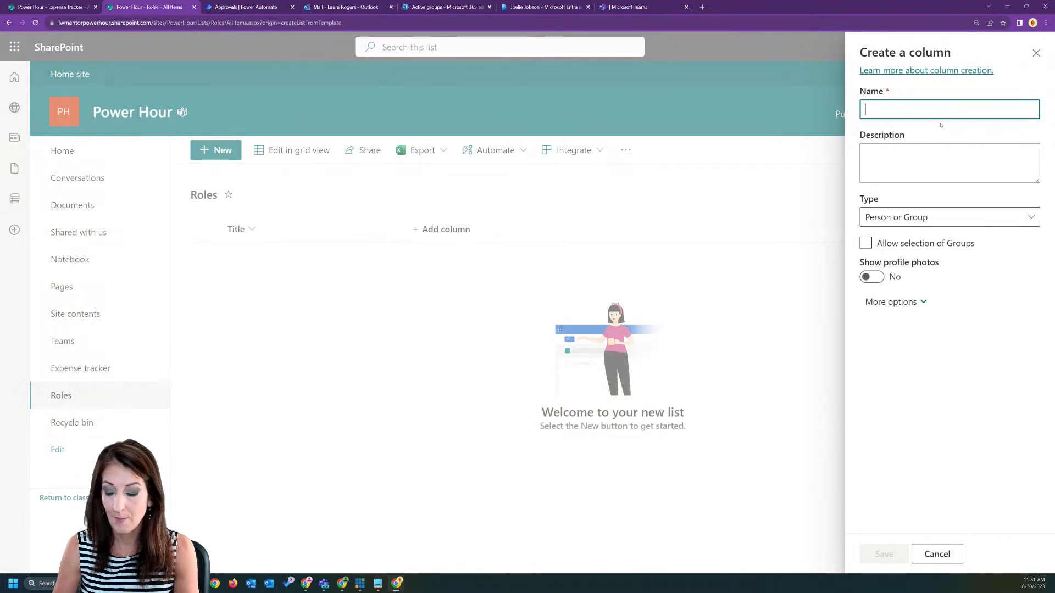
pyautogui.write('Person')
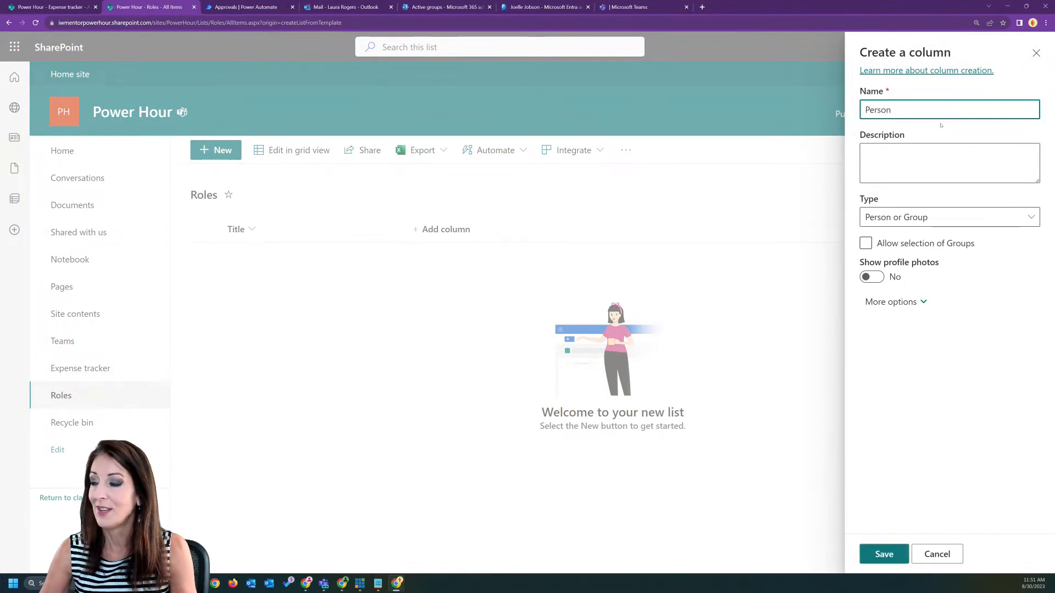
pyautogui.click(911, 164)
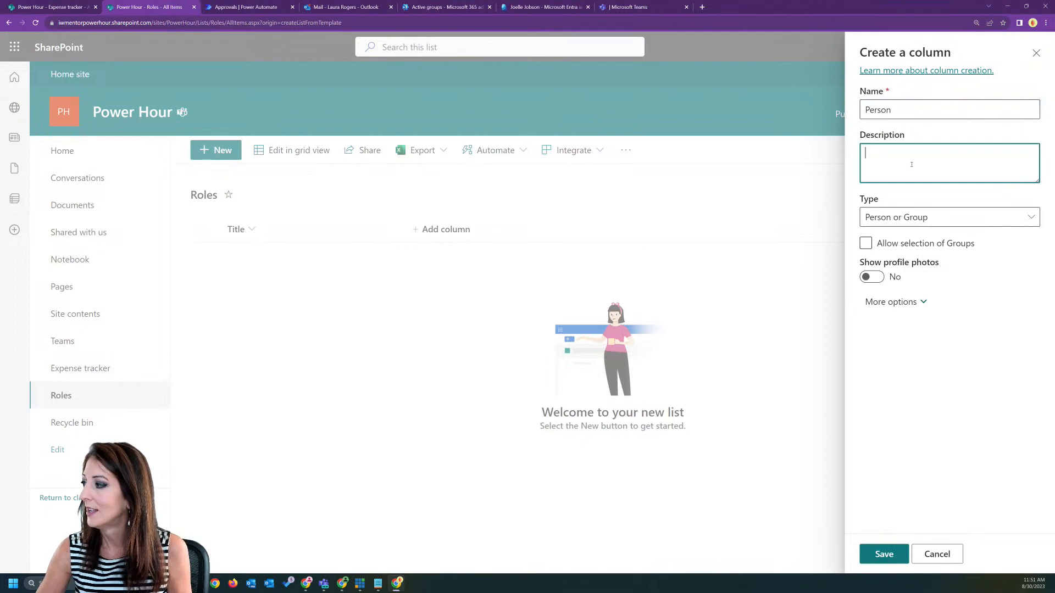
pyautogui.write('the person i')
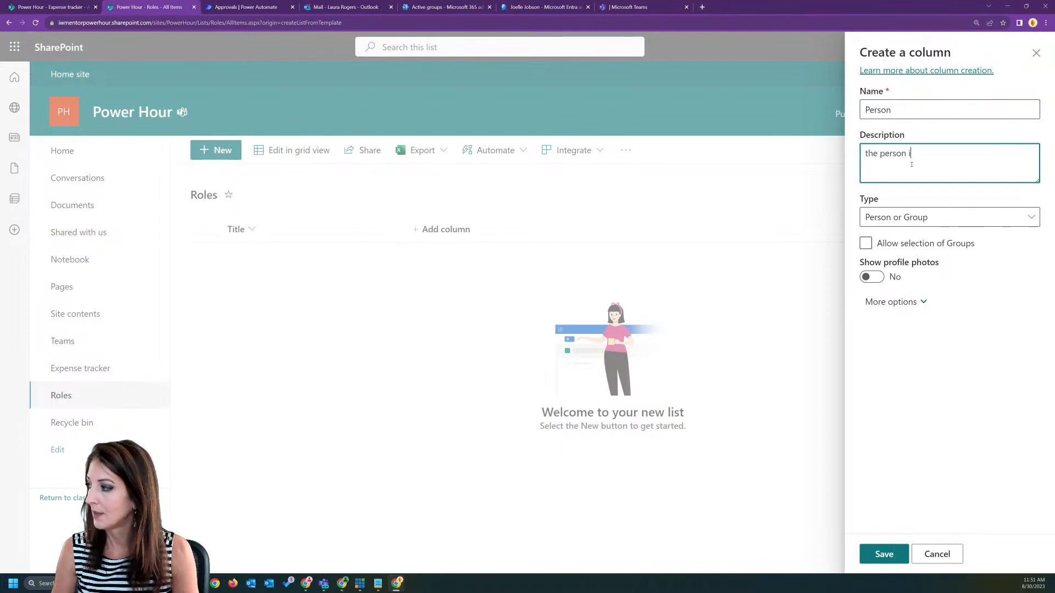
pyautogui.write('n the role')
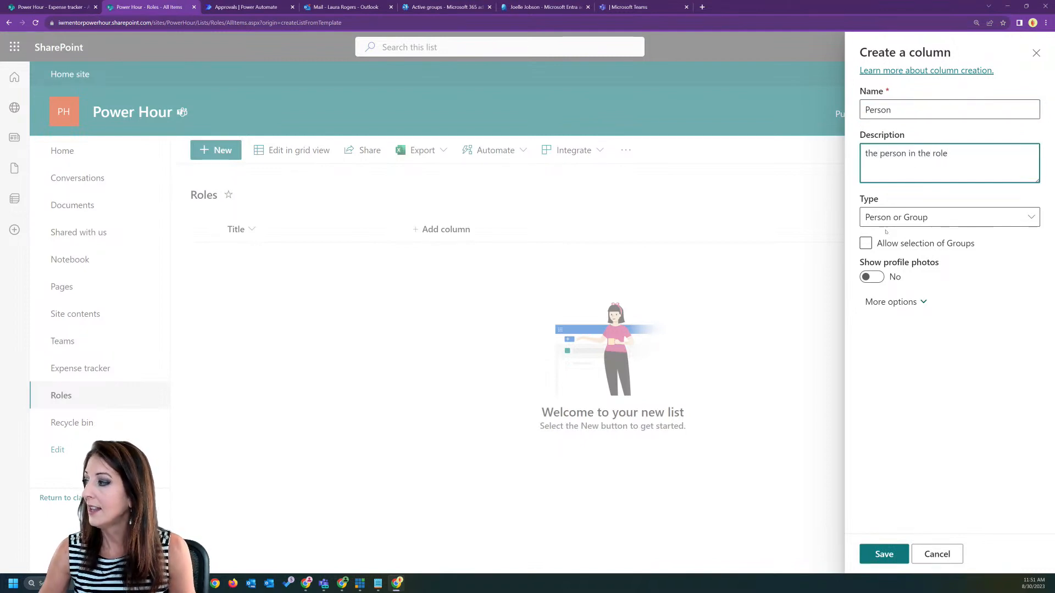
pyautogui.click(884, 554)
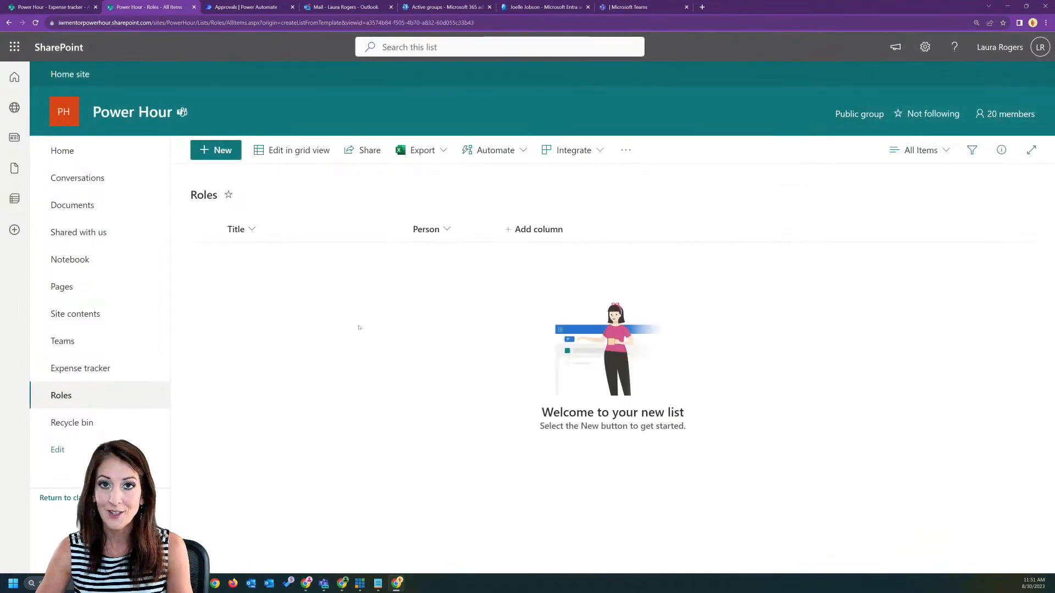
# - Create a Roles item titled Approver 1, assign the first approver in its Person field, and save it
pyautogui.click(224, 157)
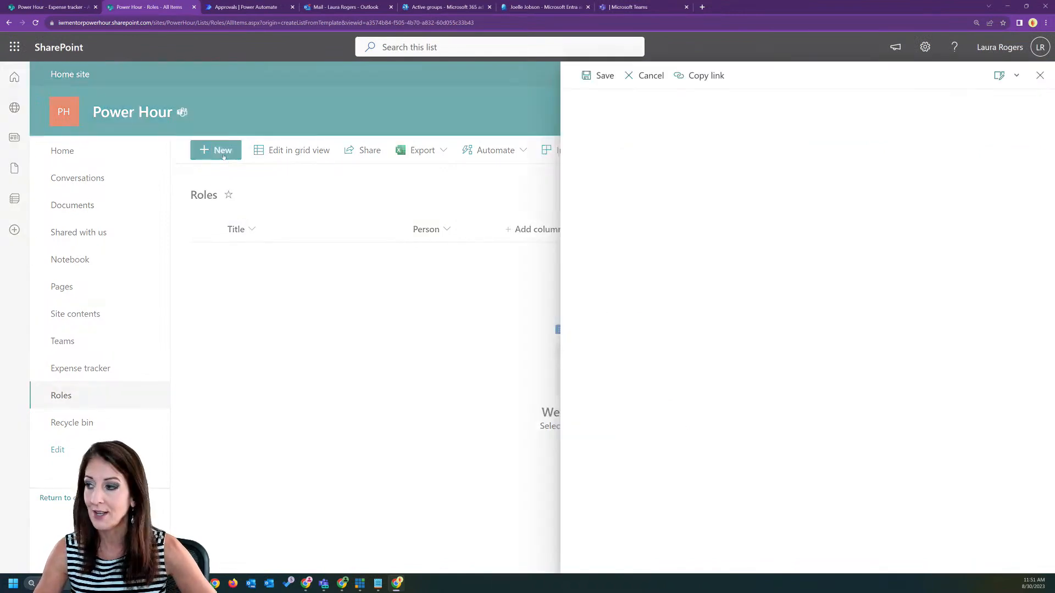
pyautogui.write('Apr')
pyautogui.write('rover 1')
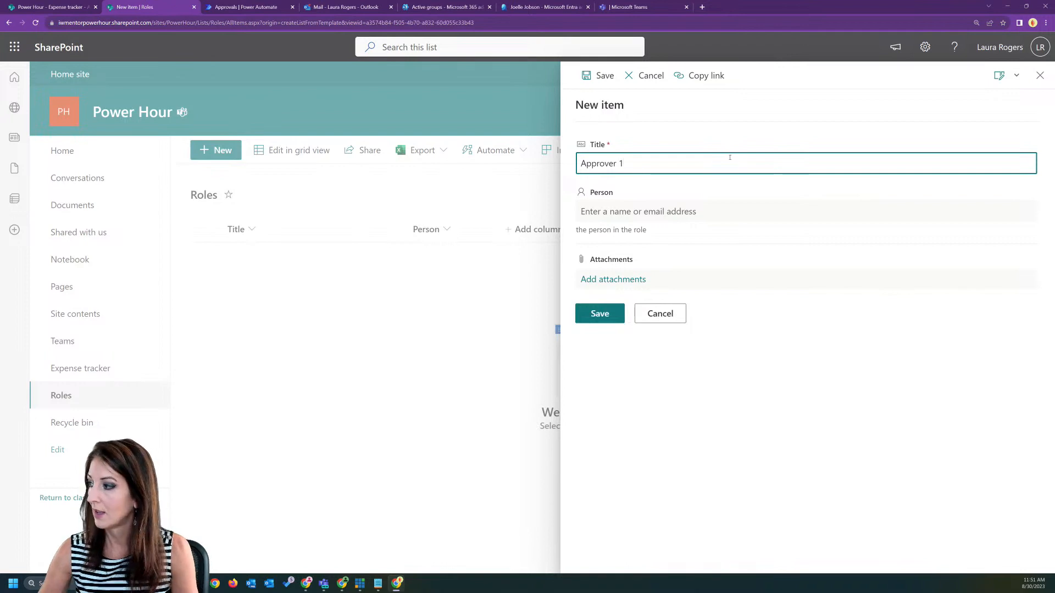
pyautogui.click(738, 207)
pyautogui.write('laura')
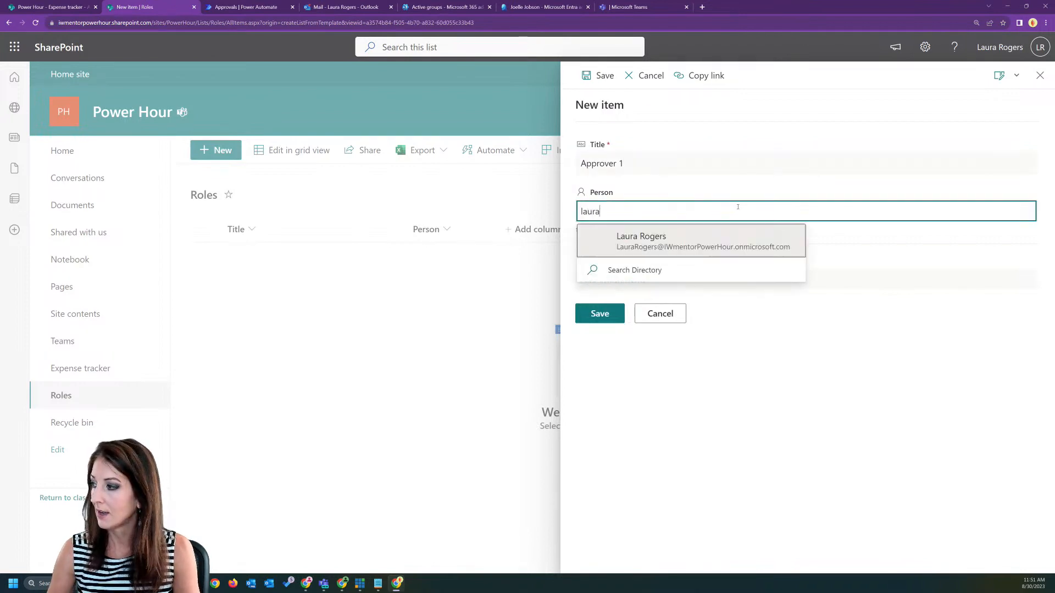
pyautogui.press('Return')
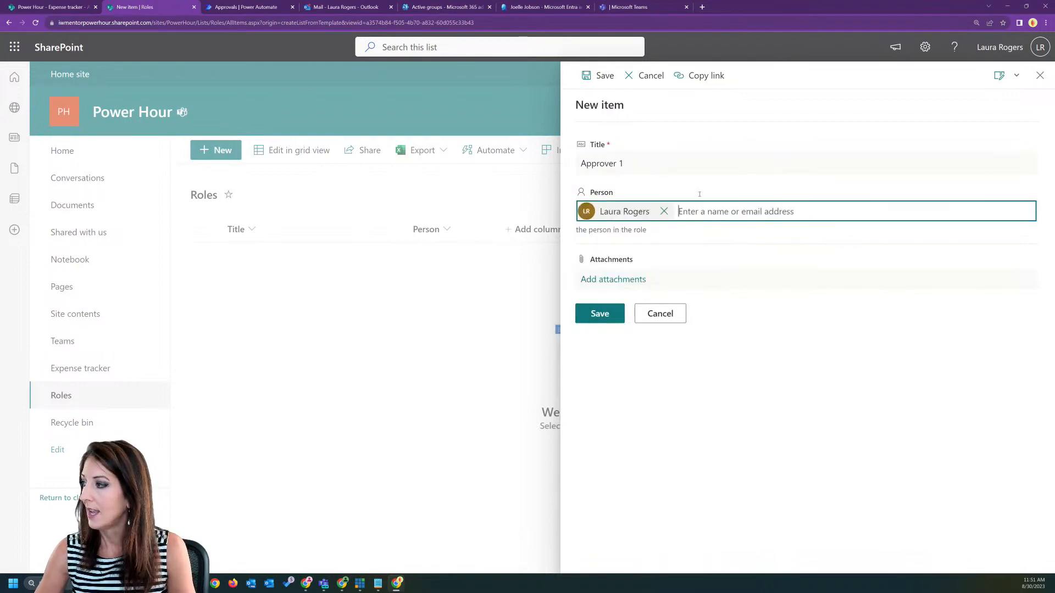
pyautogui.click(600, 311)
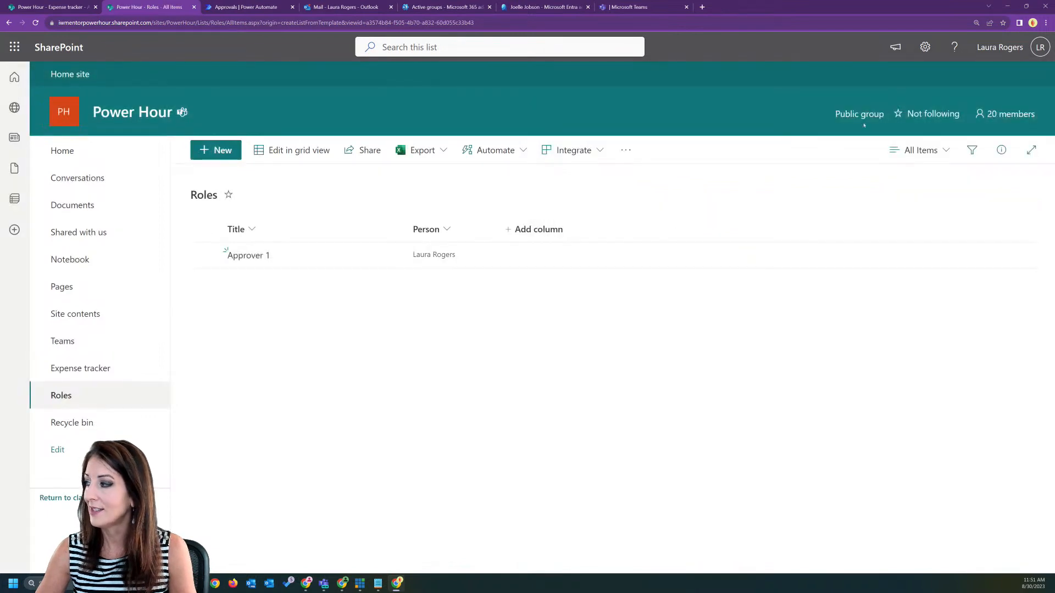
# - Disable attachments in the Roles list's advanced settings, accept the deletion of existing attachments, and return to the list
pyautogui.click(925, 46)
pyautogui.click(890, 176)
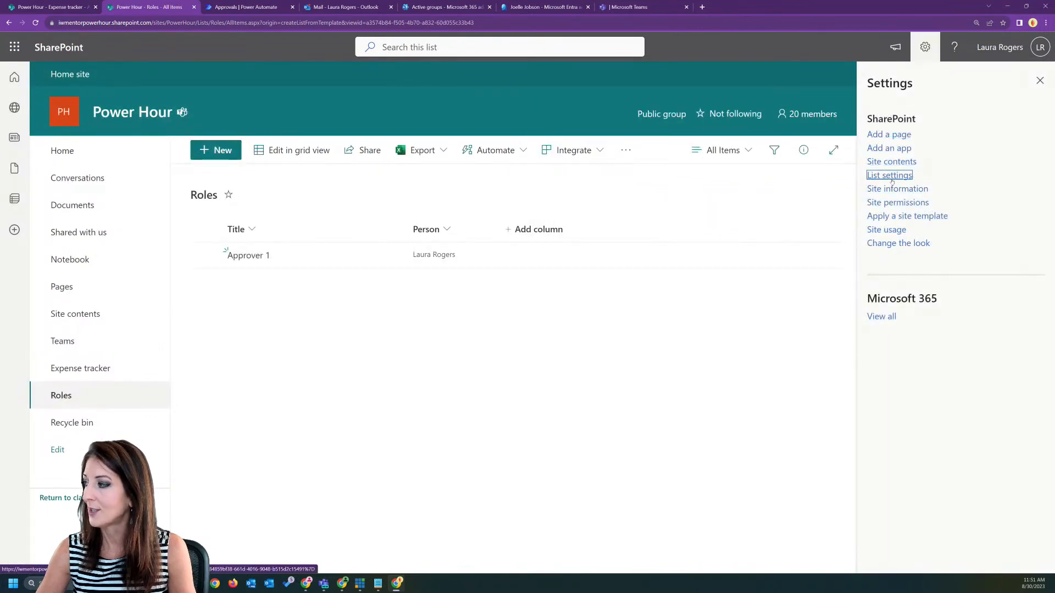
pyautogui.click(190, 282)
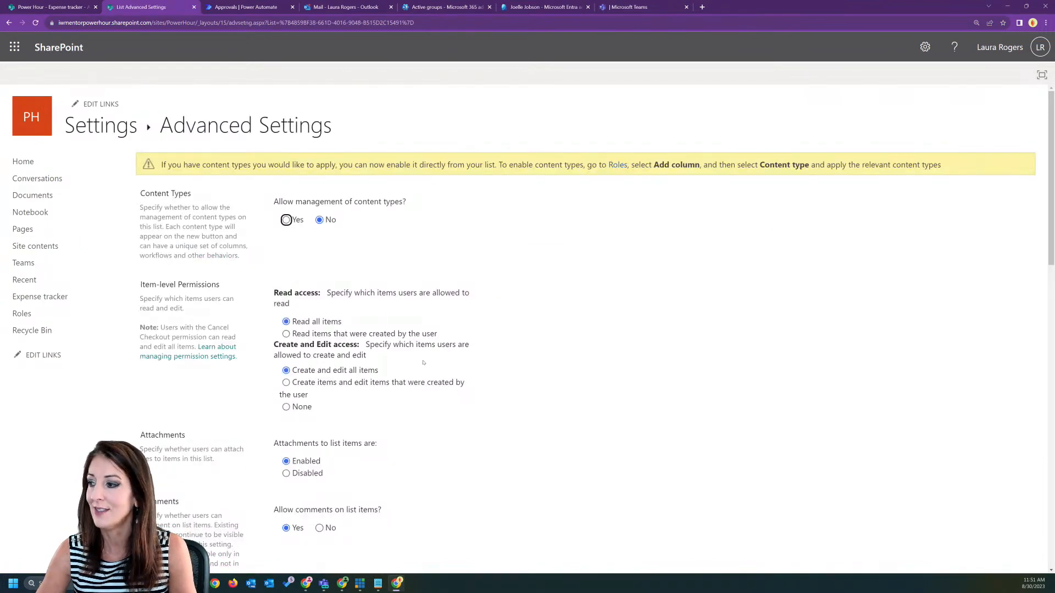
pyautogui.scroll(-3, 423, 363)
pyautogui.click(286, 473)
pyautogui.scroll(3, 501, 266)
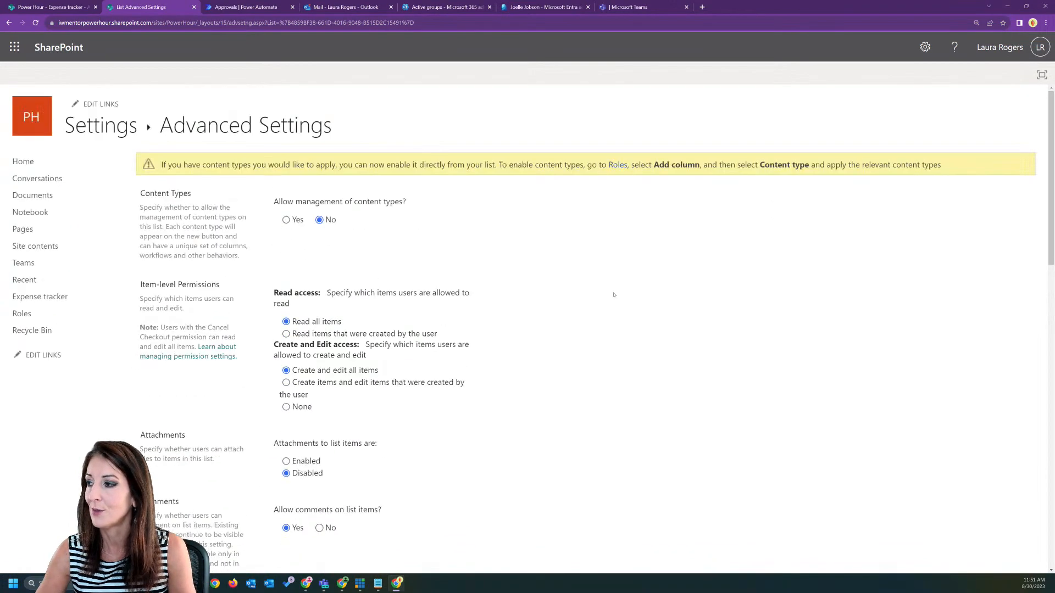
pyautogui.scroll(-15, 603, 293)
pyautogui.click(404, 521)
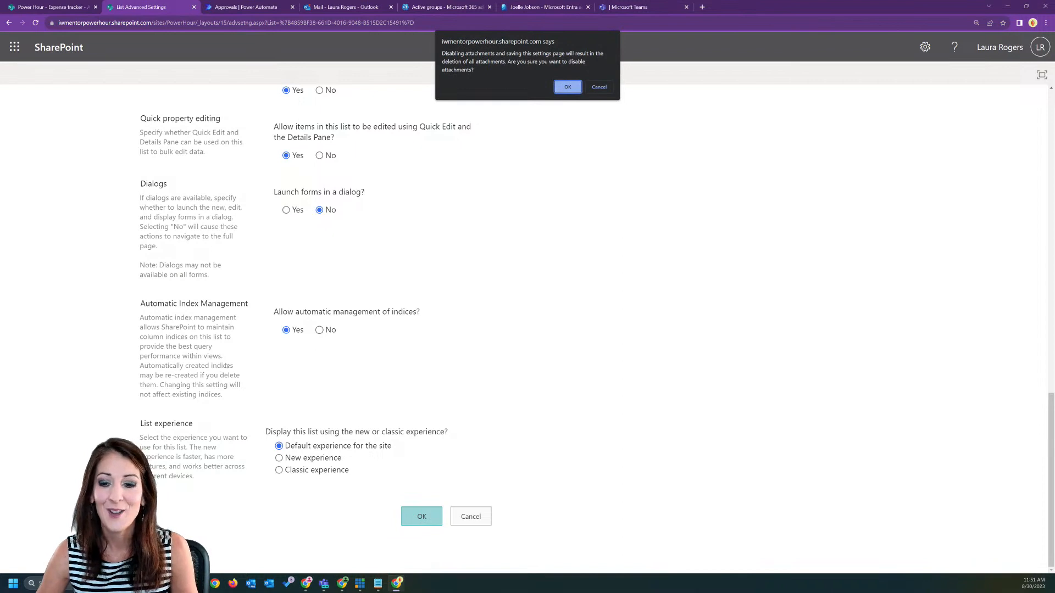
pyautogui.click(564, 90)
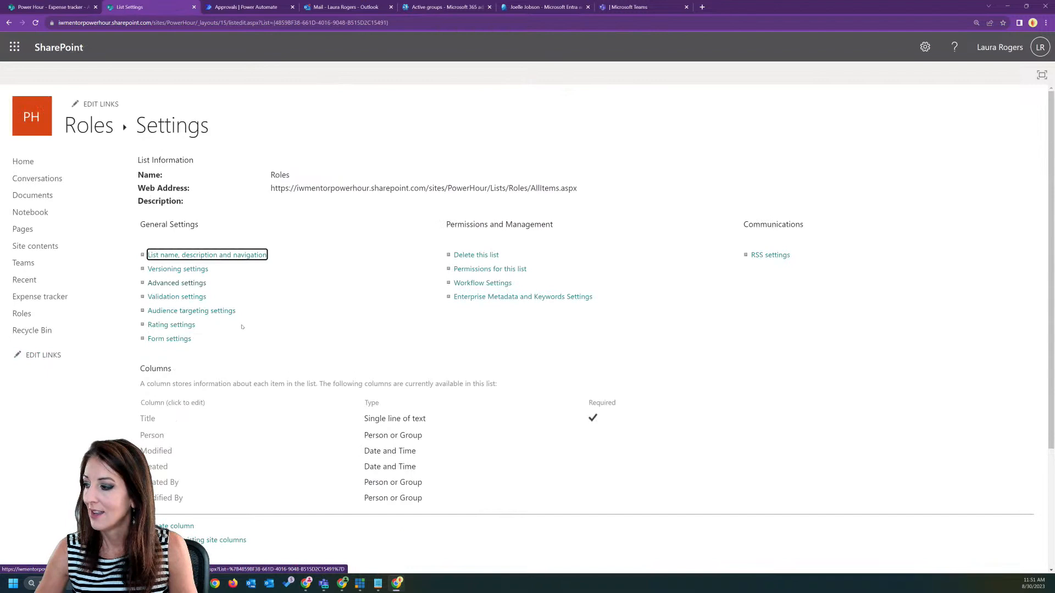
pyautogui.click(98, 127)
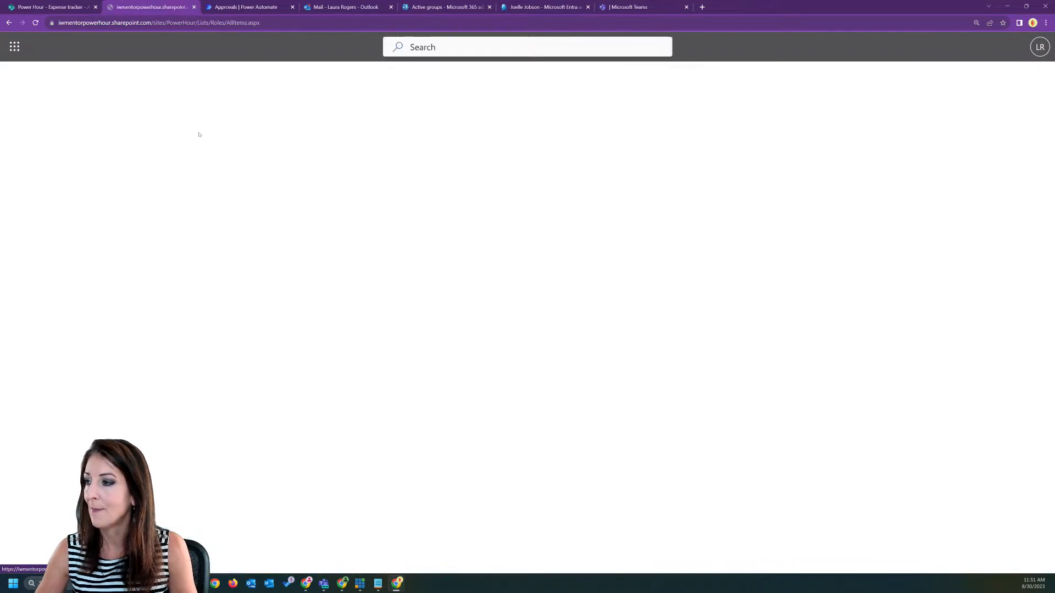
# - Create a Roles item titled Approver 2, assign an approver in its Person field, and save it
pyautogui.click(214, 150)
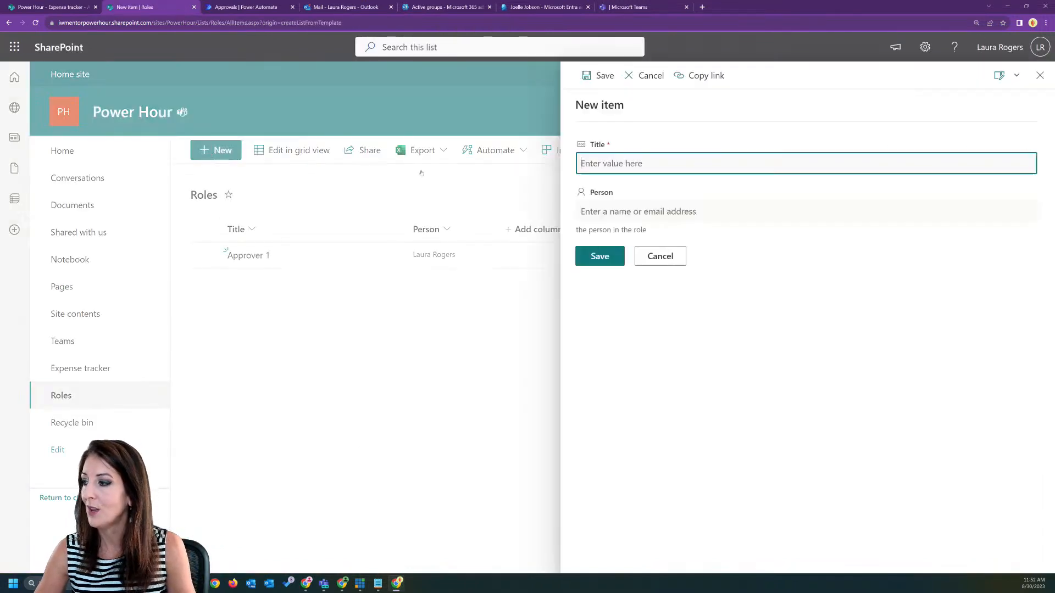
pyautogui.write('App')
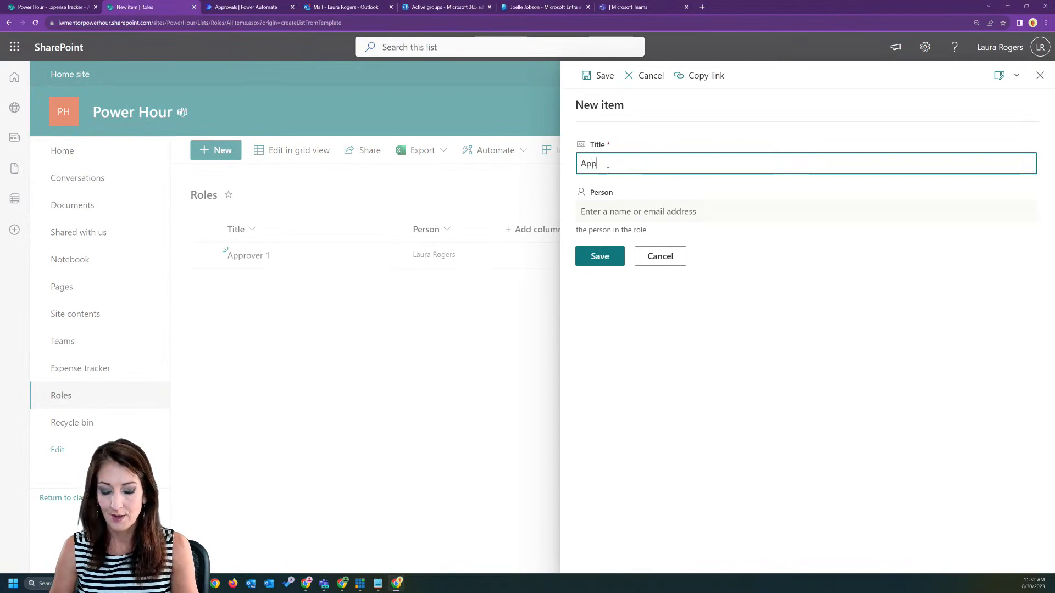
pyautogui.write('rover 2')
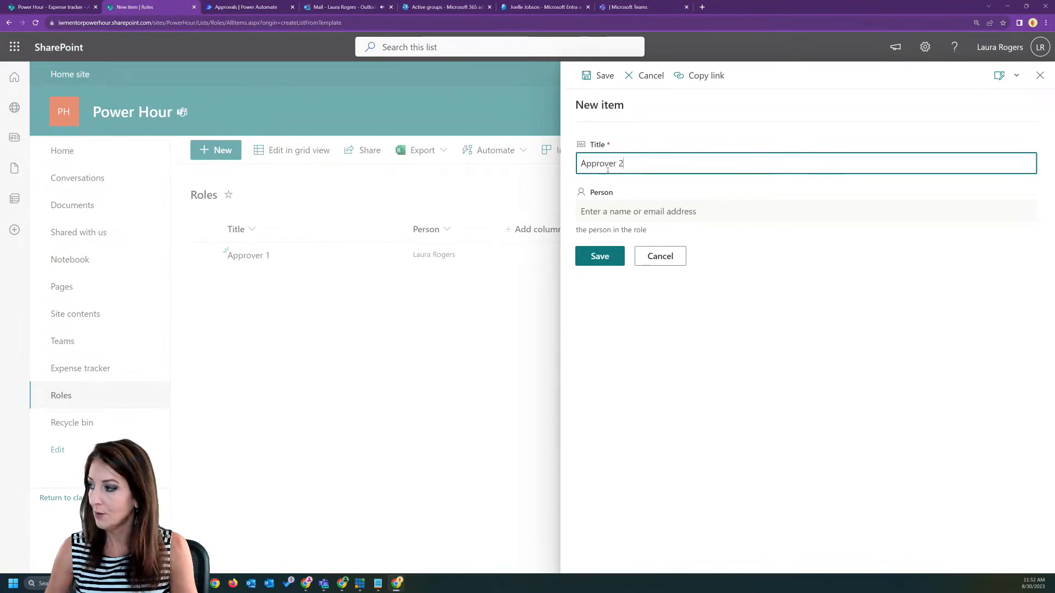
pyautogui.click(632, 205)
pyautogui.write('laura')
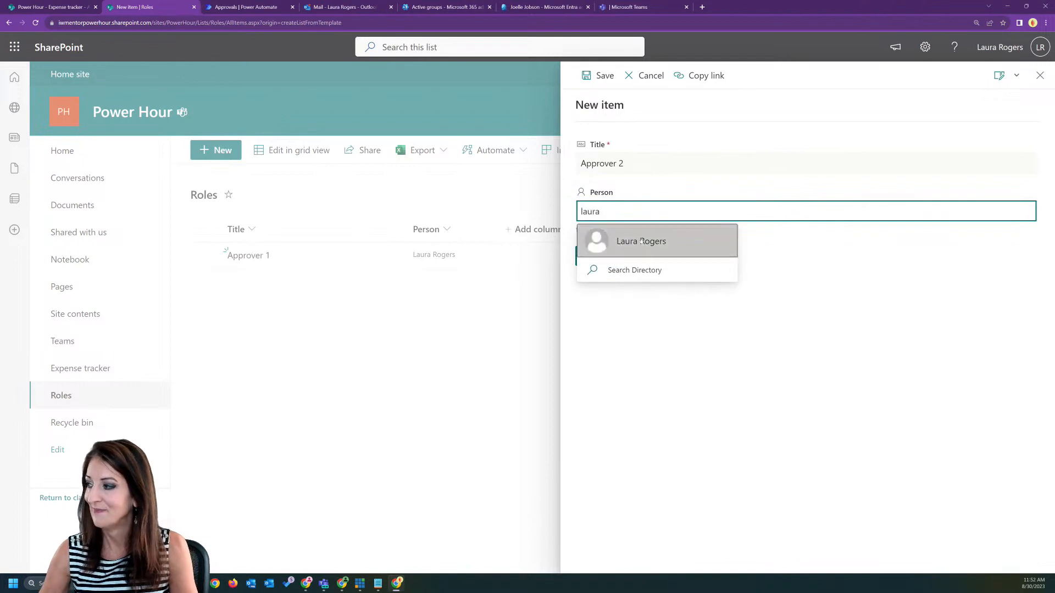
pyautogui.click(642, 240)
pyautogui.click(615, 255)
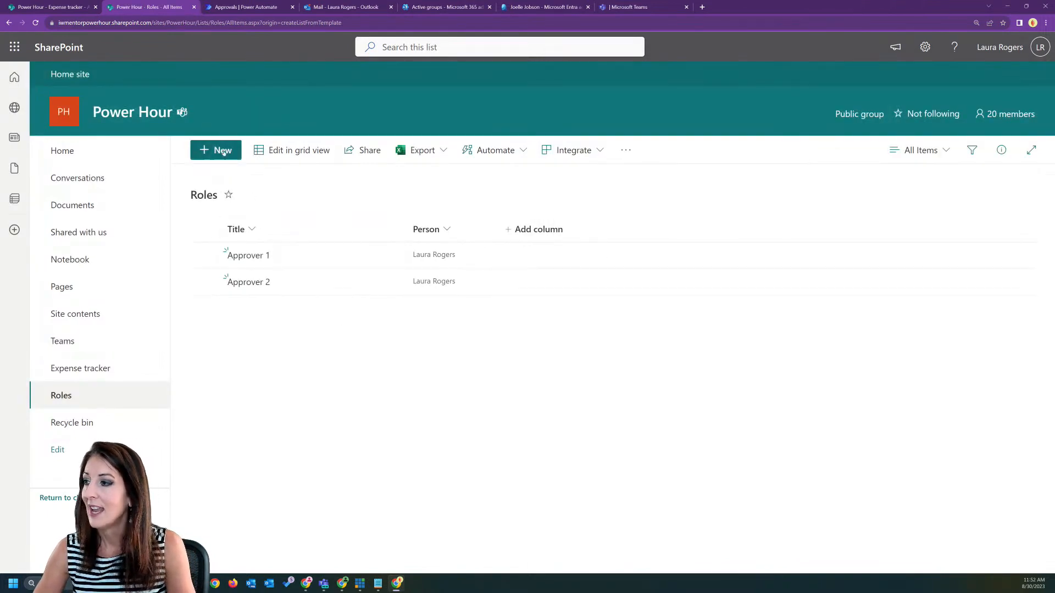
# - Create a Roles item titled CEO, assign the person holding that role in its Person field, and save it
pyautogui.click(223, 151)
pyautogui.write('Approver')
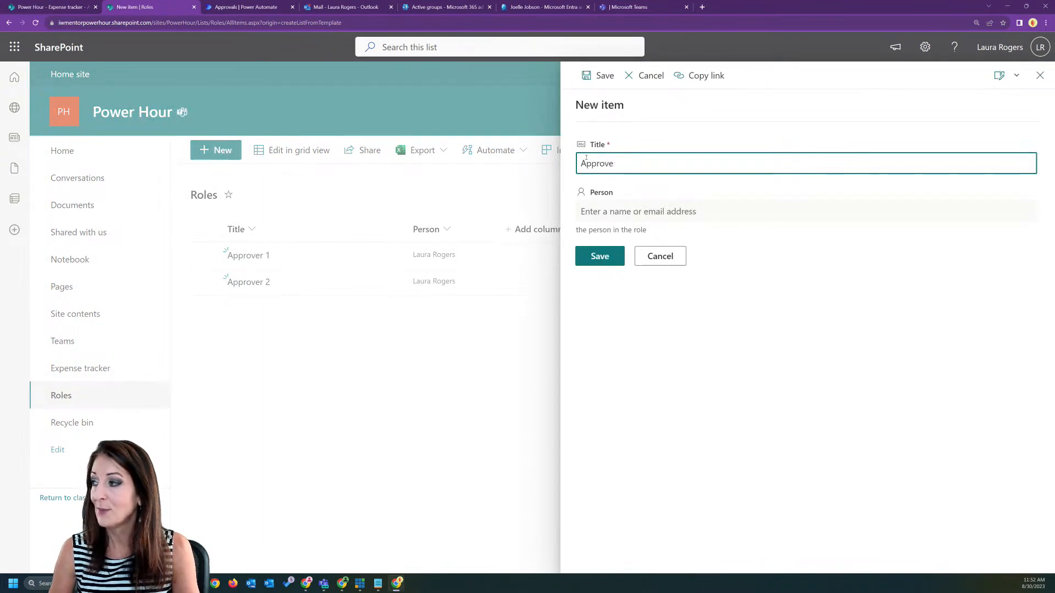
pyautogui.press('BackSpace')
pyautogui.press('BackSpace')
pyautogui.press('BackSpace')
pyautogui.press('BackSpace')
pyautogui.press('BackSpace')
pyautogui.press('BackSpace')
pyautogui.press('BackSpace')
pyautogui.write('CEO')
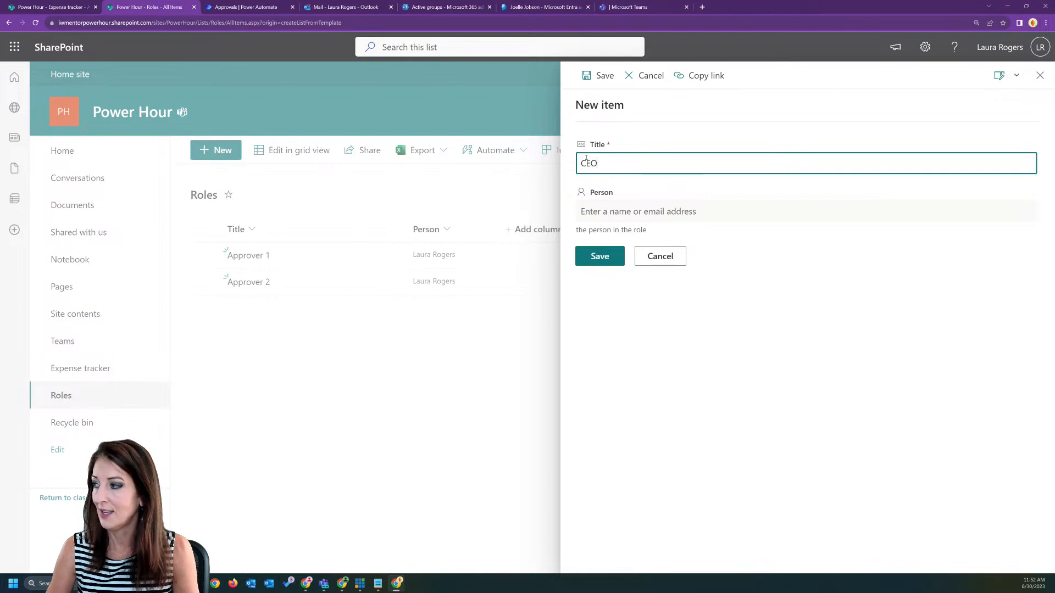
pyautogui.click(675, 213)
pyautogui.write('laura')
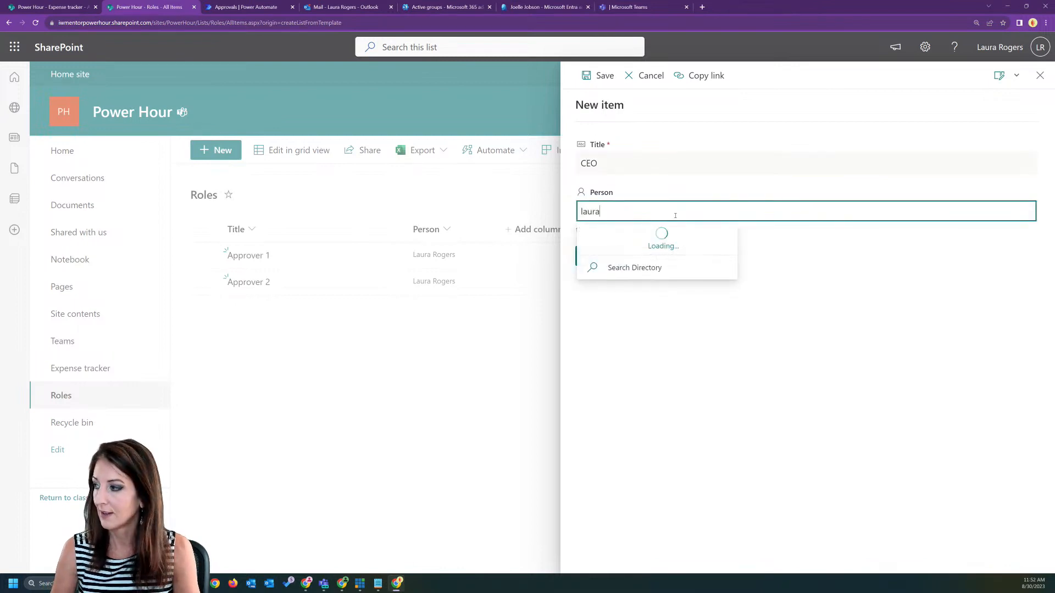
pyautogui.click(616, 240)
pyautogui.click(598, 257)
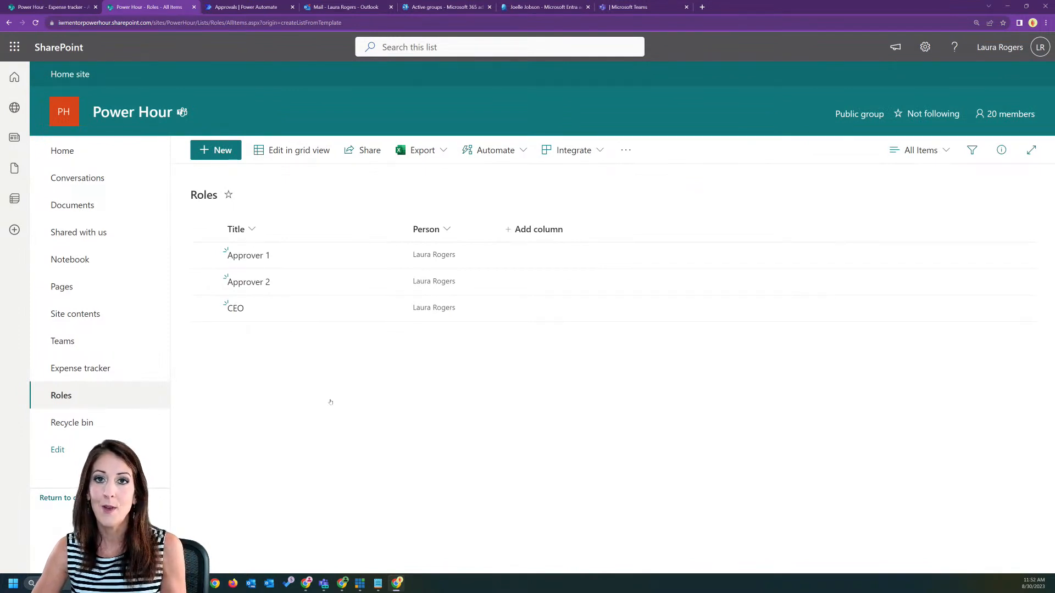
# - Switch to Power Automate and save a copy of the Expense approval AD group flow as Expense approval stages
pyautogui.click(247, 6)
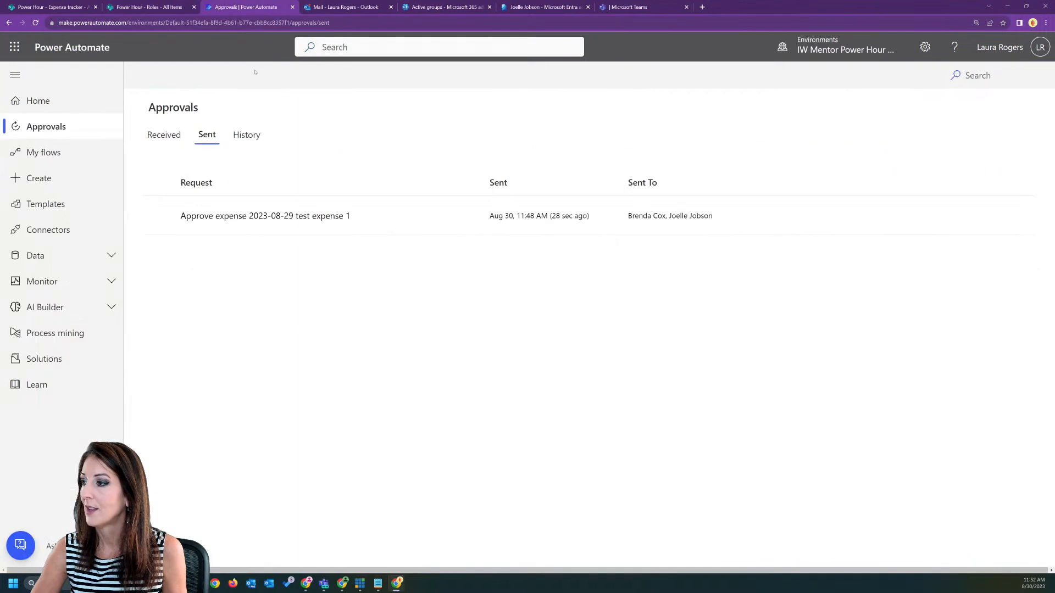
pyautogui.click(73, 150)
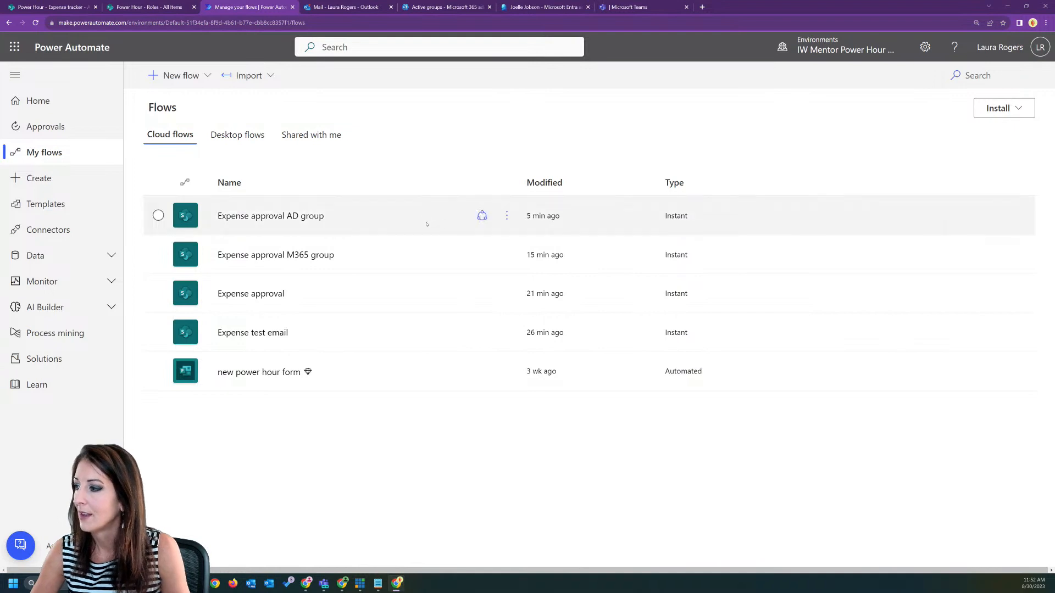
pyautogui.click(507, 215)
pyautogui.click(556, 324)
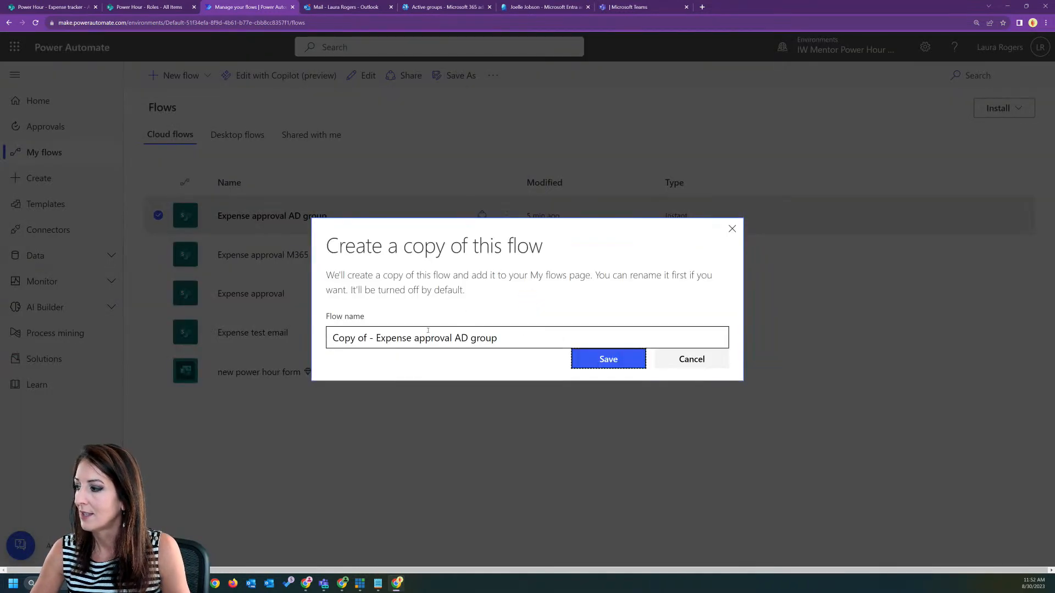
pyautogui.moveTo(376, 338); pyautogui.dragTo(331, 338)
pyautogui.press('BackSpace')
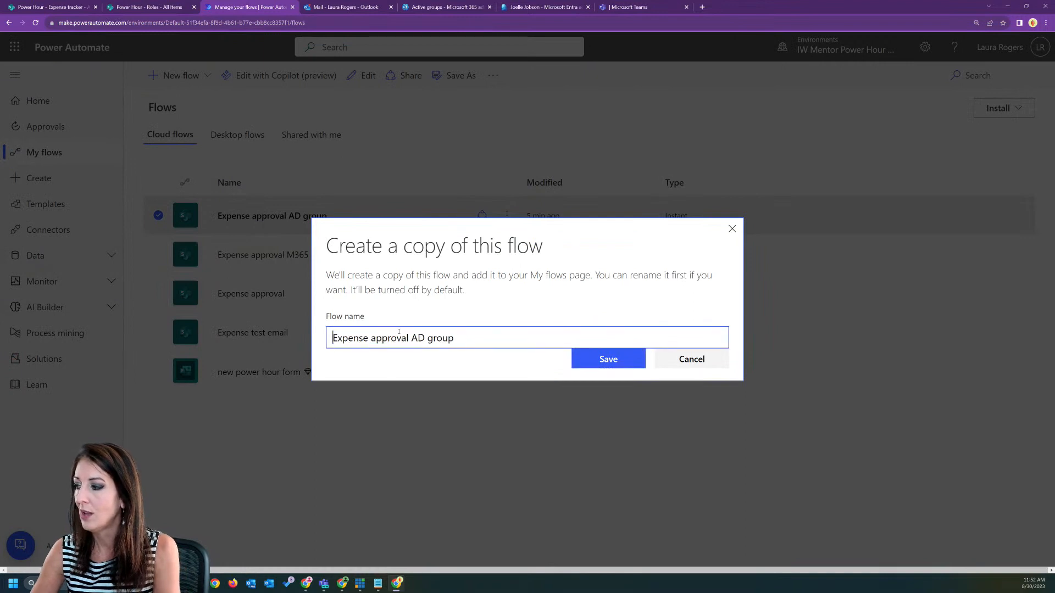
pyautogui.moveTo(411, 338); pyautogui.dragTo(500, 338)
pyautogui.write('test')
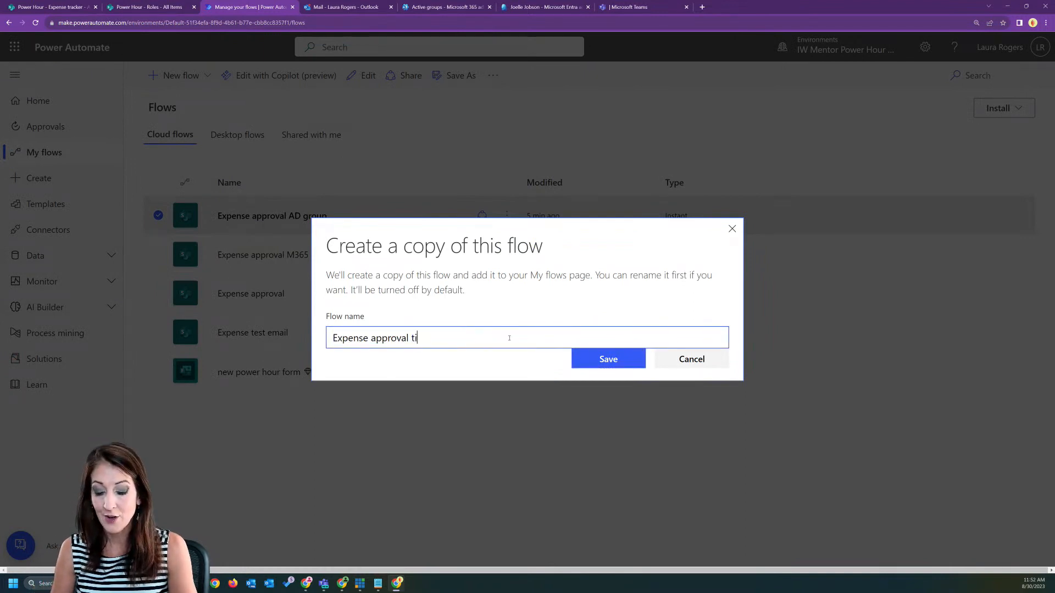
pyautogui.press('BackSpace')
pyautogui.press('BackSpace')
pyautogui.press('BackSpace')
pyautogui.press('BackSpace')
pyautogui.write('stages')
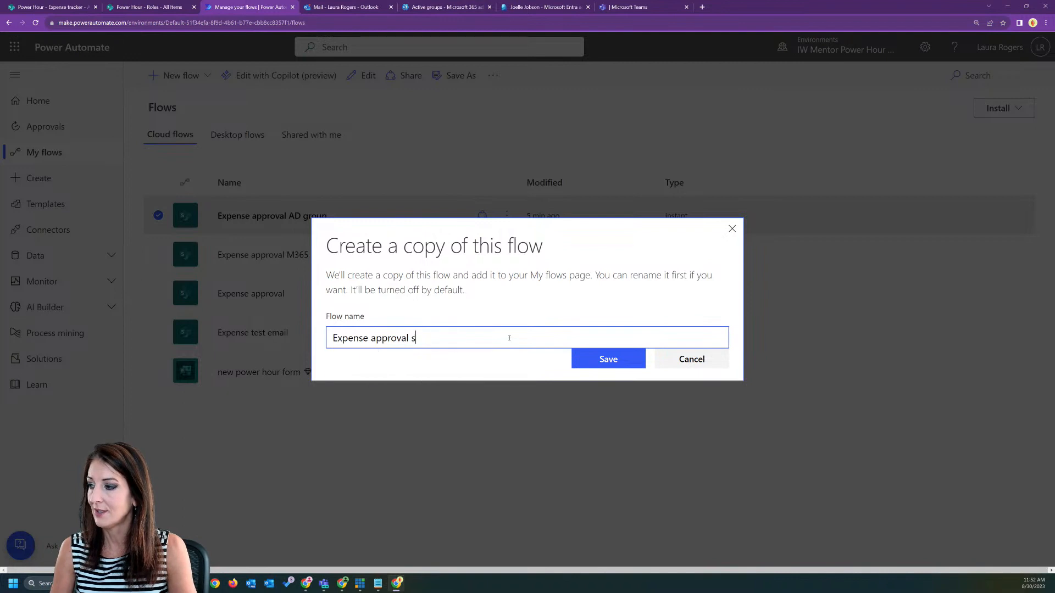
pyautogui.click(604, 358)
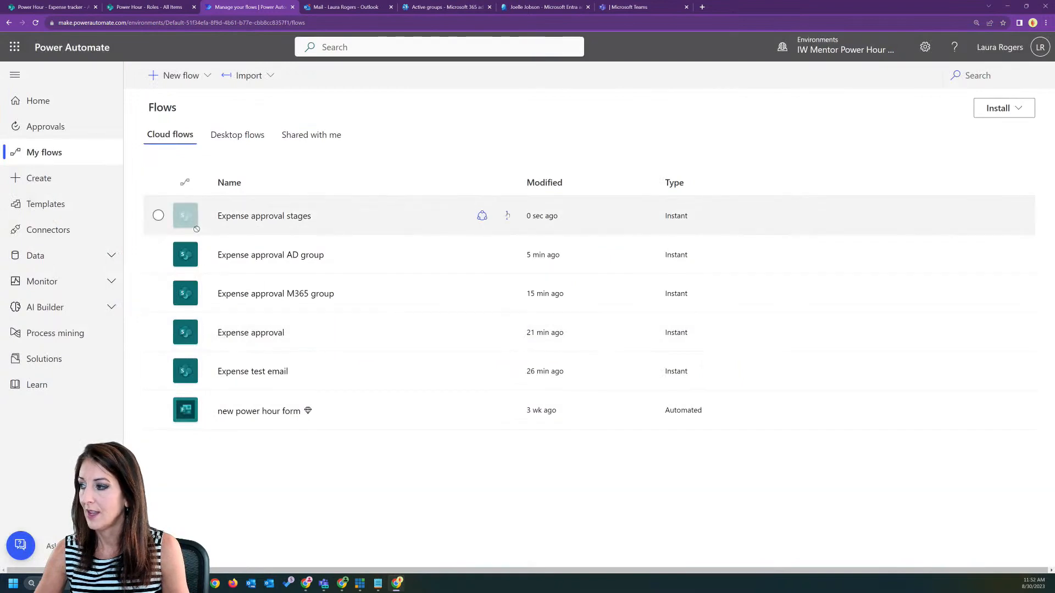
# - Turn on the Expense approval stages flow and open it for editing
pyautogui.click(506, 215)
pyautogui.click(548, 427)
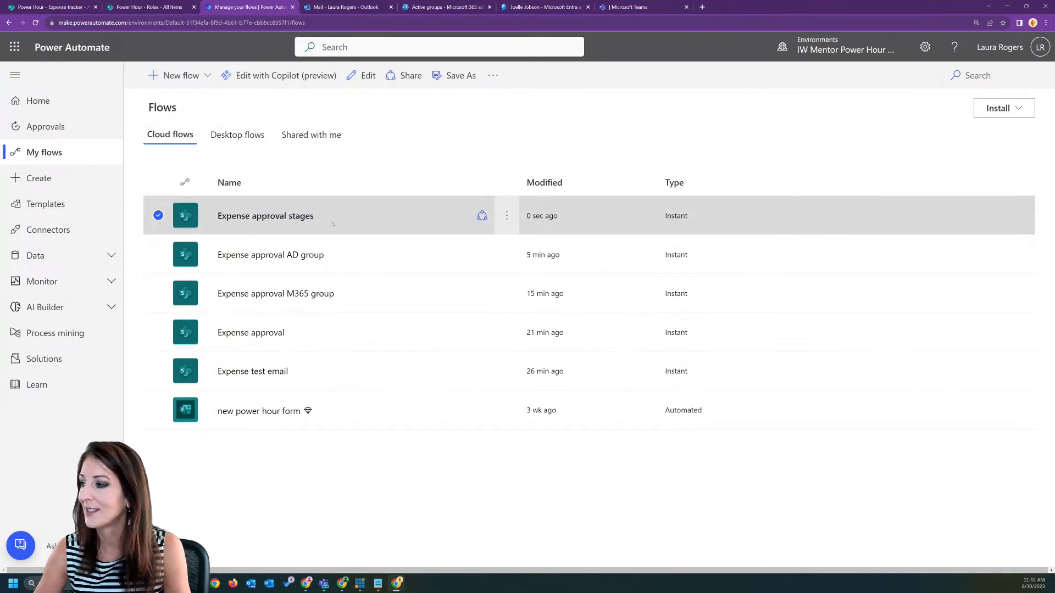
pyautogui.click(507, 215)
pyautogui.click(522, 268)
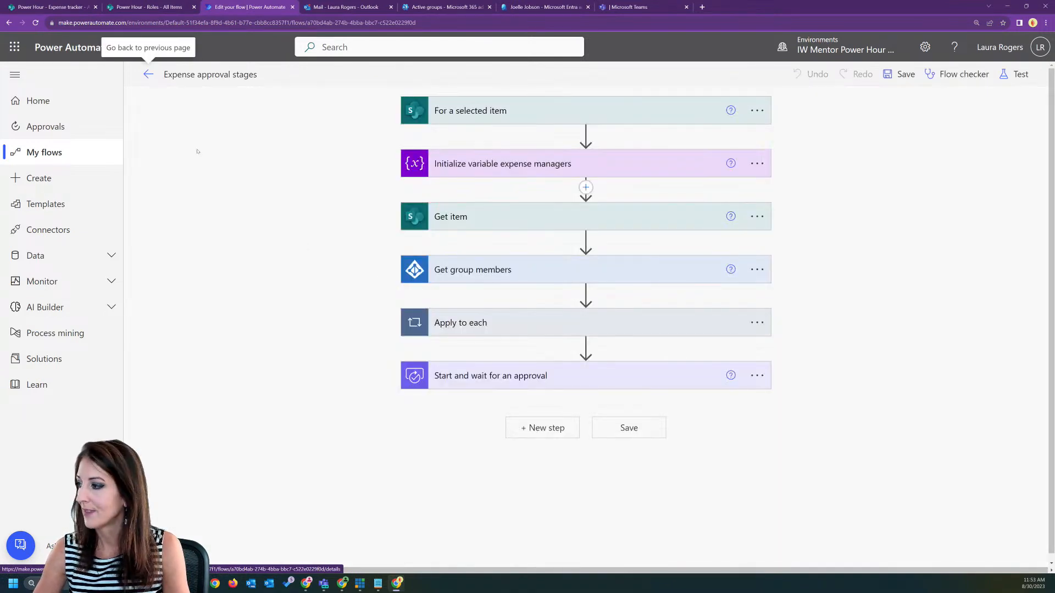
# - Delete the Get group members action and the Apply to each loop from the flow
pyautogui.click(756, 270)
pyautogui.click(808, 423)
pyautogui.click(536, 330)
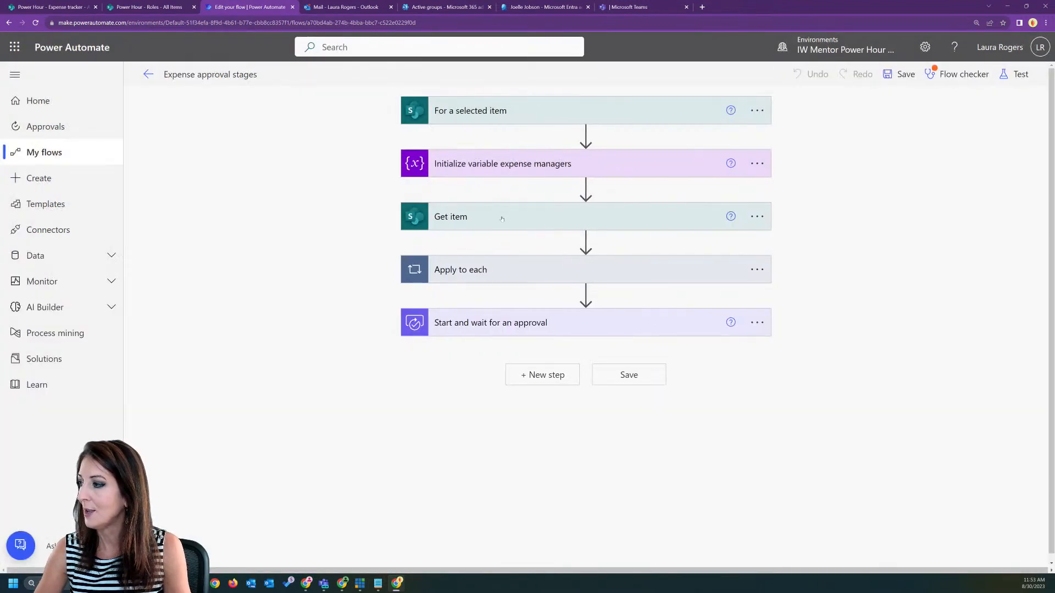
pyautogui.click(585, 240)
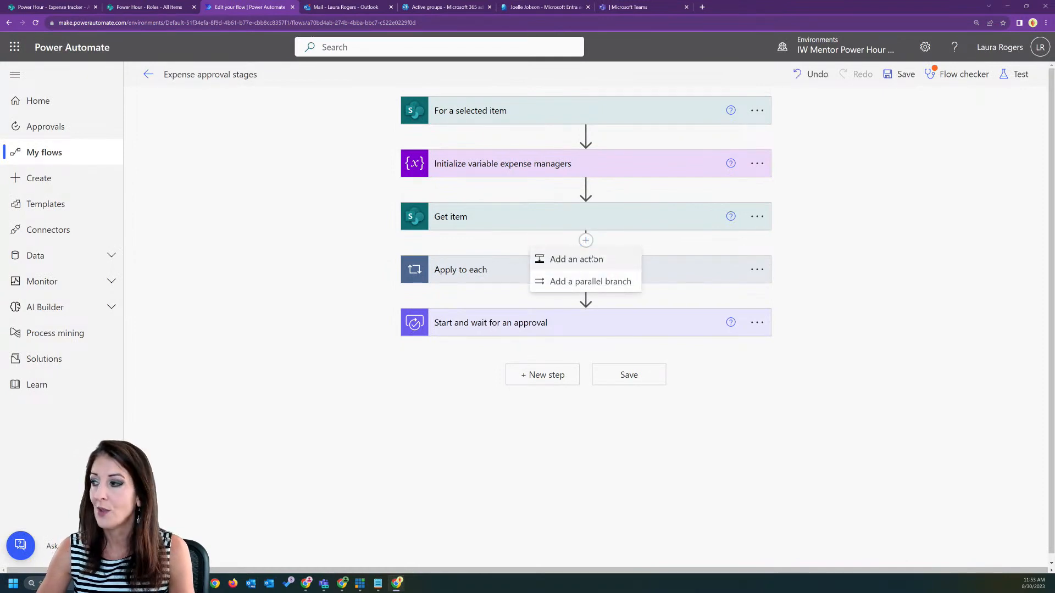
pyautogui.click(366, 231)
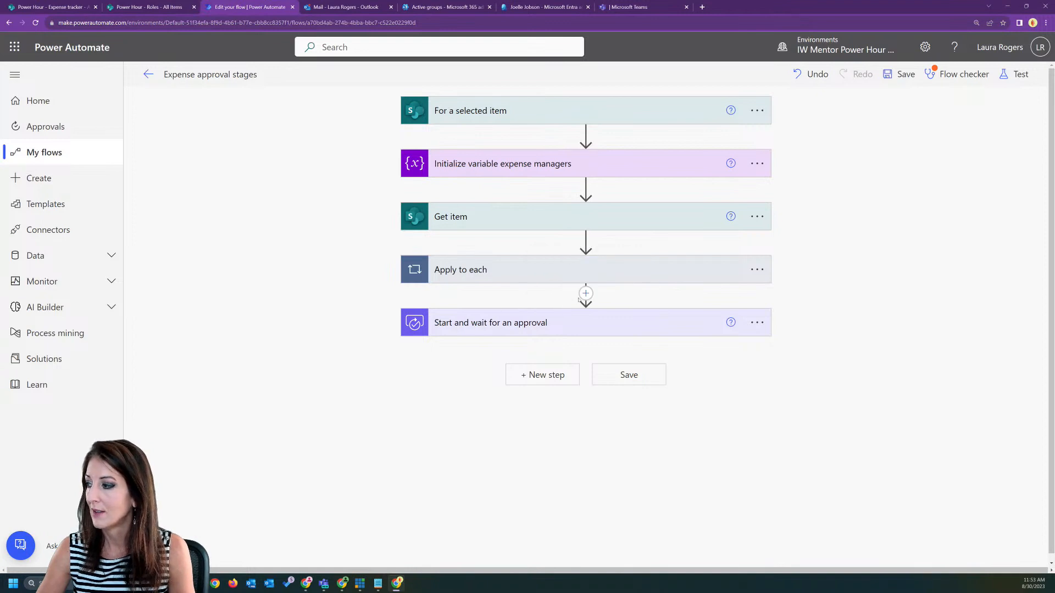
pyautogui.click(757, 269)
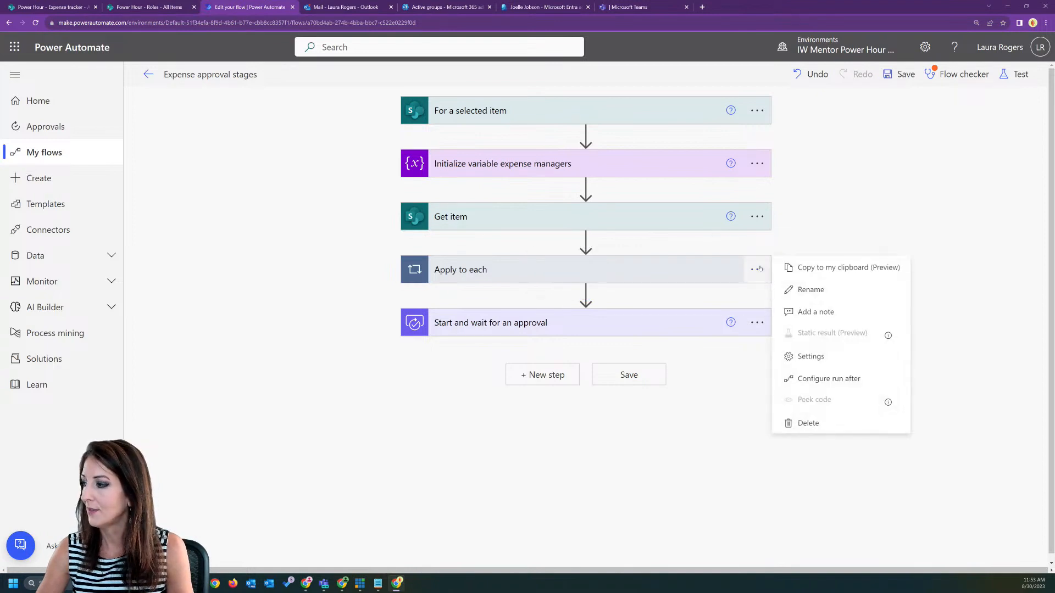
pyautogui.click(807, 423)
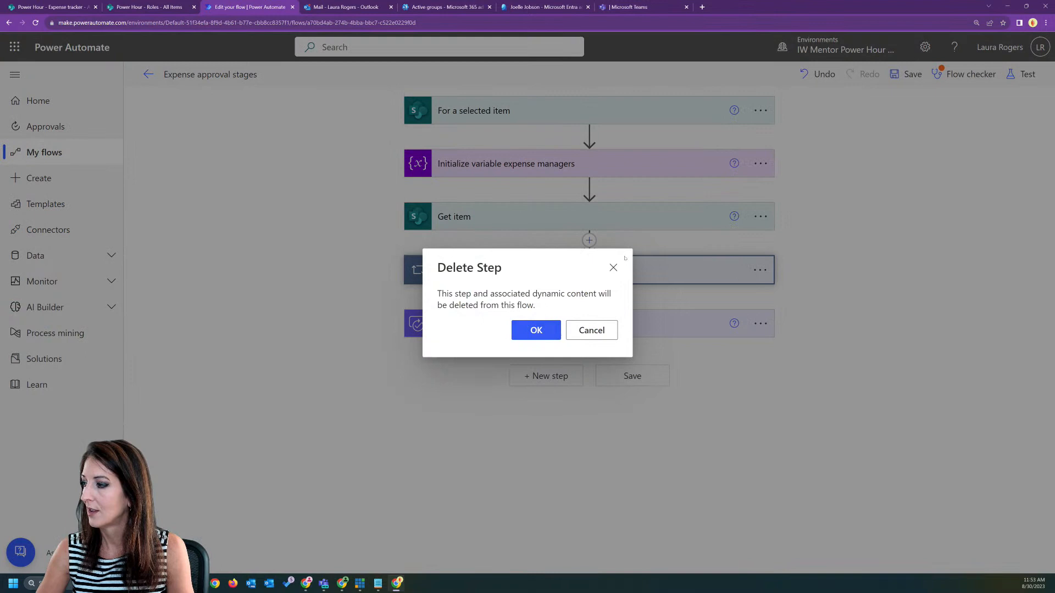
pyautogui.click(535, 330)
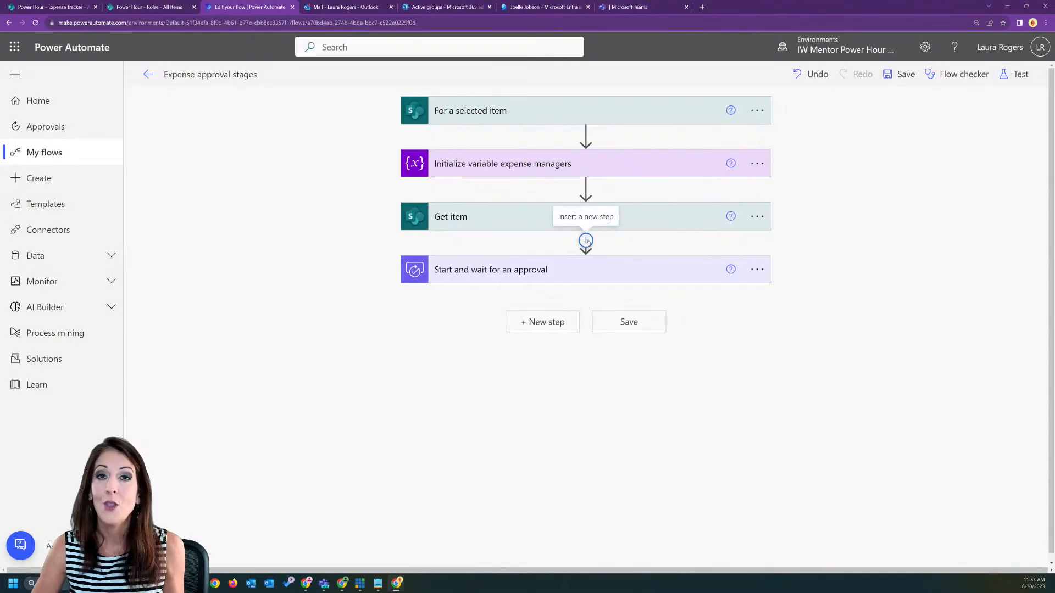
# - Insert a SharePoint Get items action between Get item and Start and wait for an approval
pyautogui.click(585, 240)
pyautogui.click(589, 257)
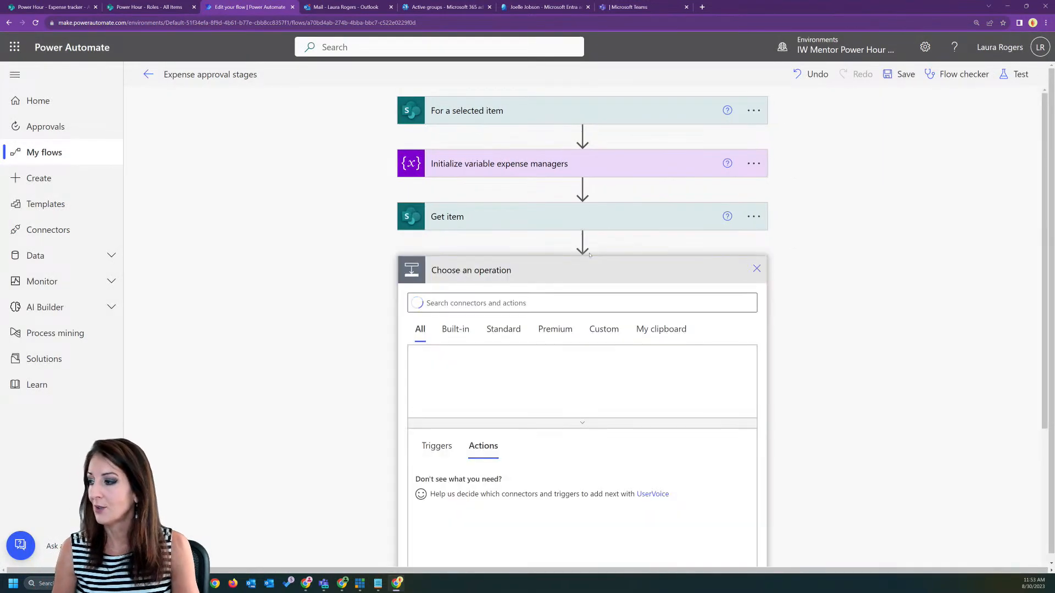
pyautogui.click(552, 302)
pyautogui.write('sharepoint')
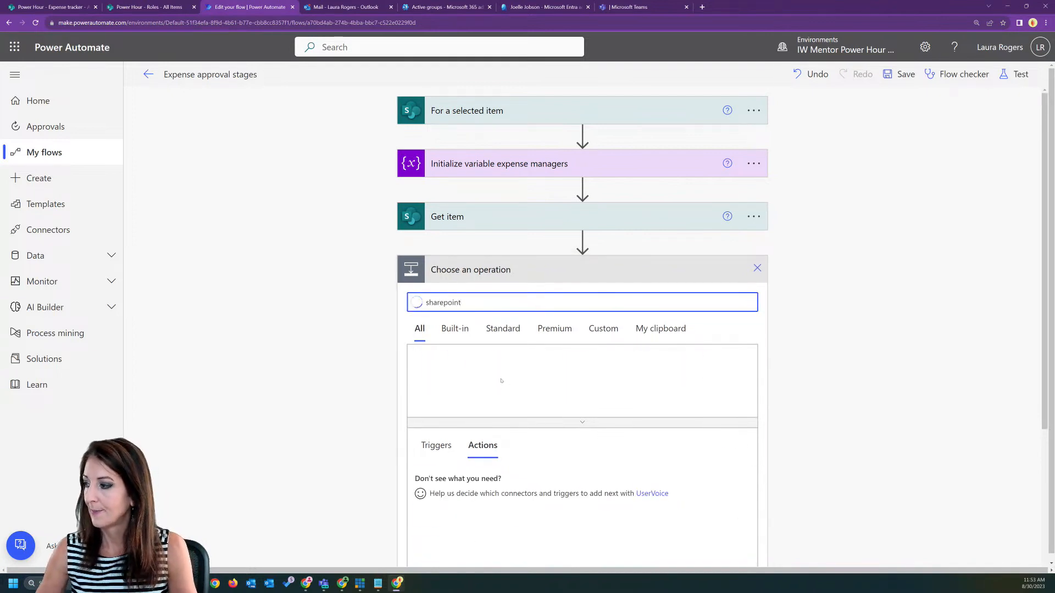
pyautogui.click(443, 367)
pyautogui.write('get')
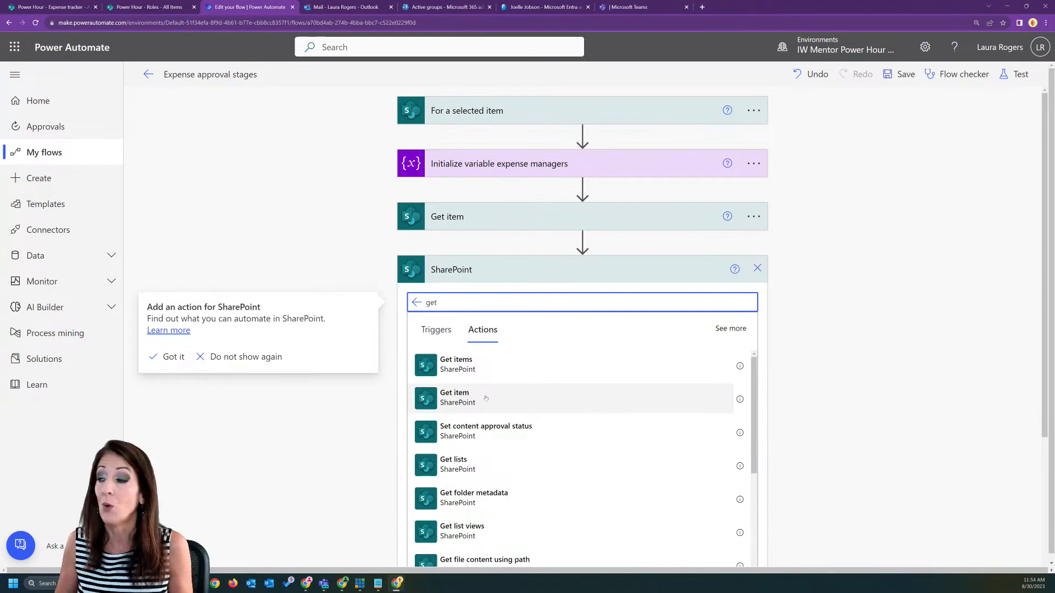
pyautogui.click(484, 369)
pyautogui.click(484, 365)
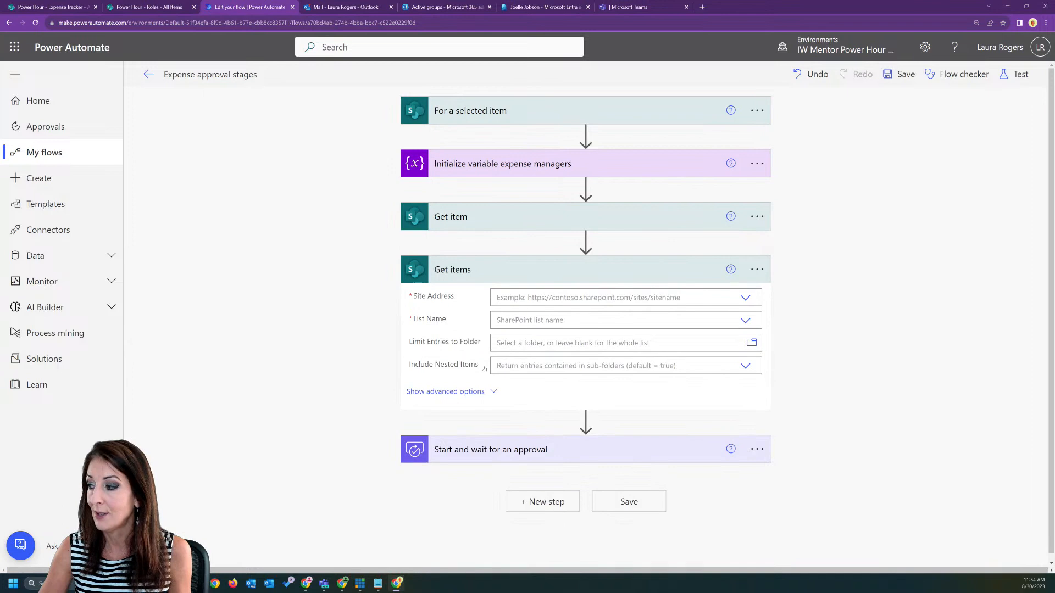
# - Set the Get items action's site address to the Power Hour site and its list name to Roles
pyautogui.click(749, 297)
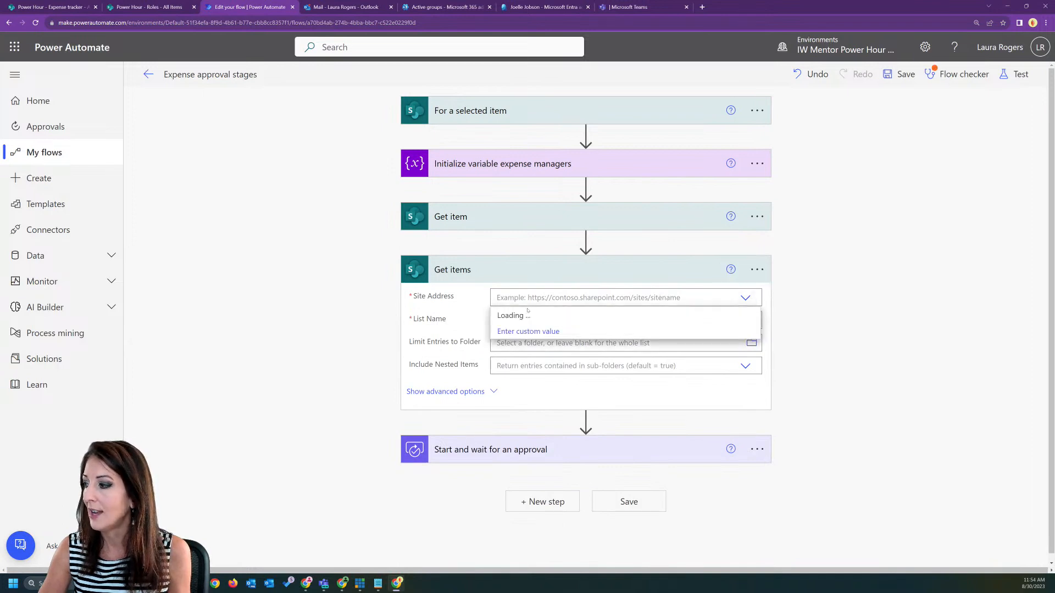
pyautogui.click(571, 332)
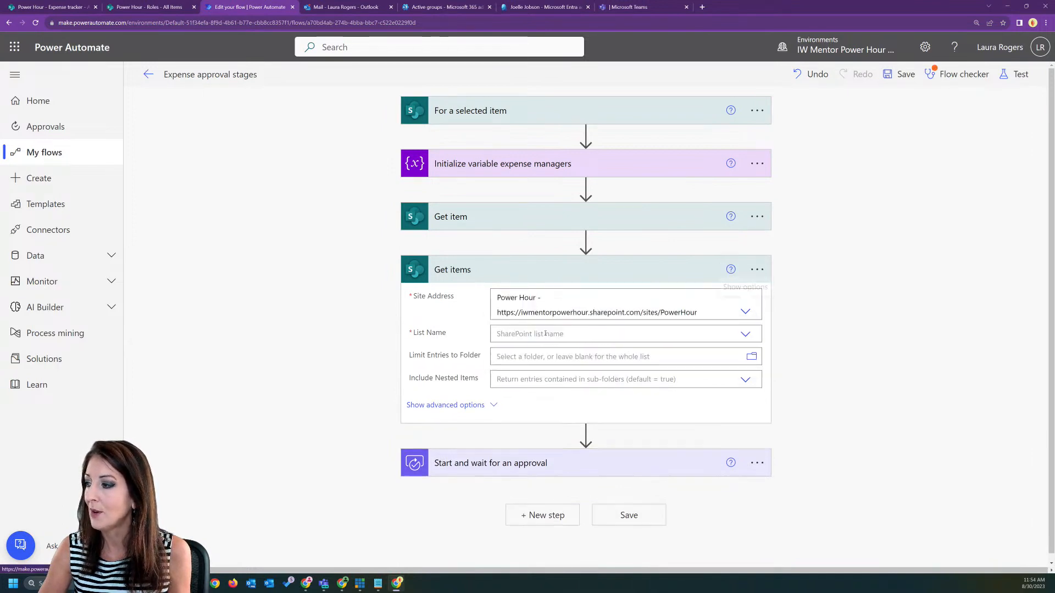
pyautogui.click(752, 333)
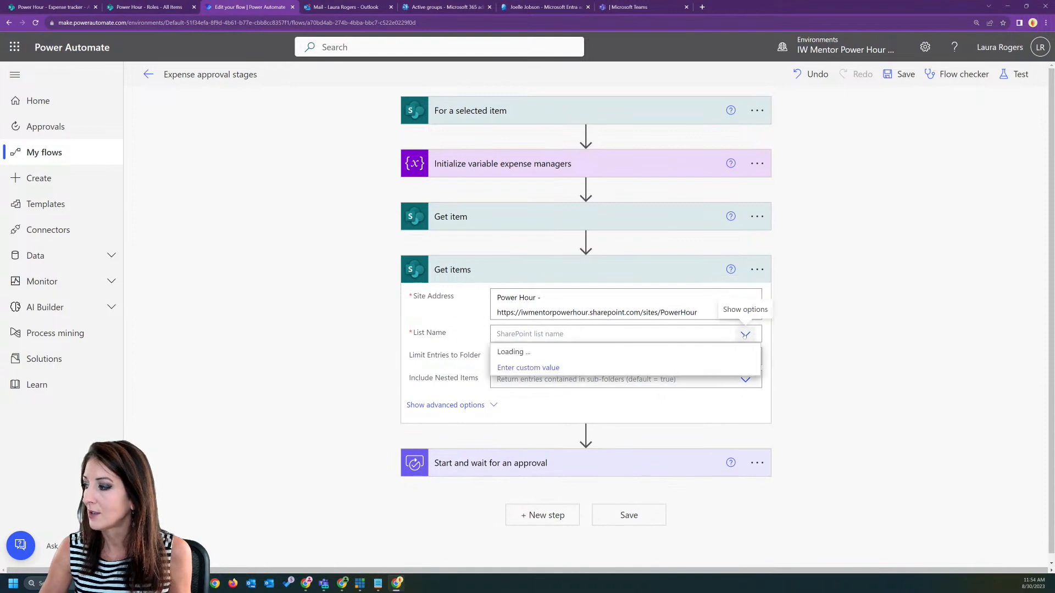
pyautogui.click(539, 370)
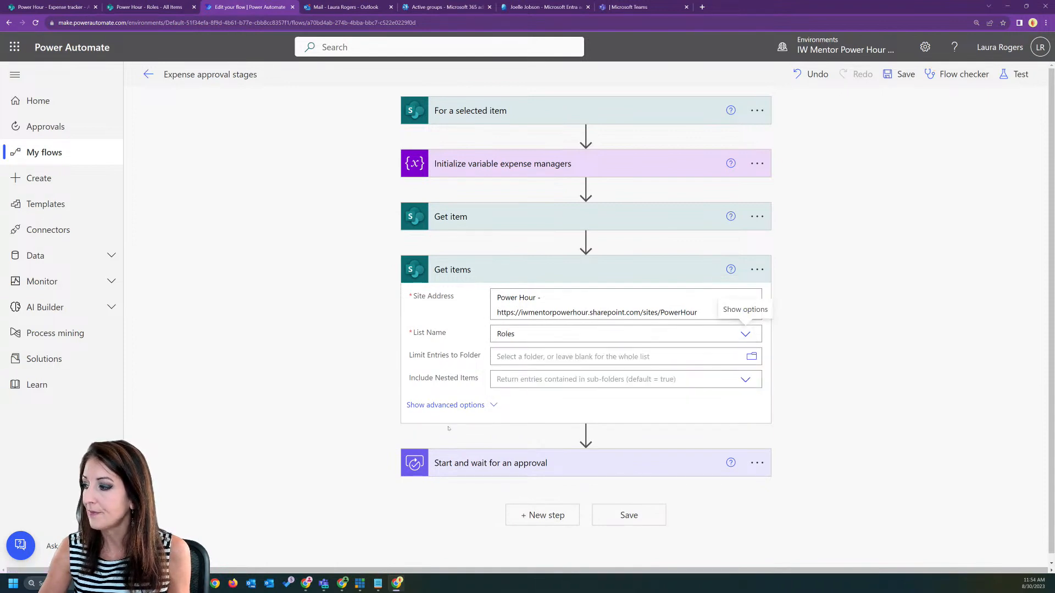
# - Show the advanced options of the Get items action and open its Filter Query for entry
pyautogui.click(451, 405)
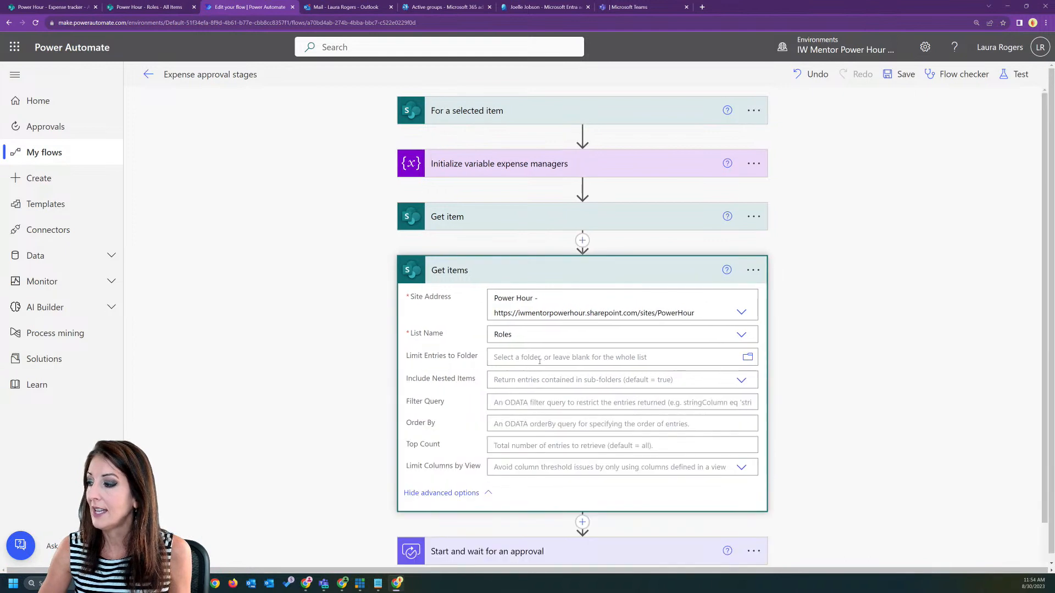
pyautogui.click(518, 401)
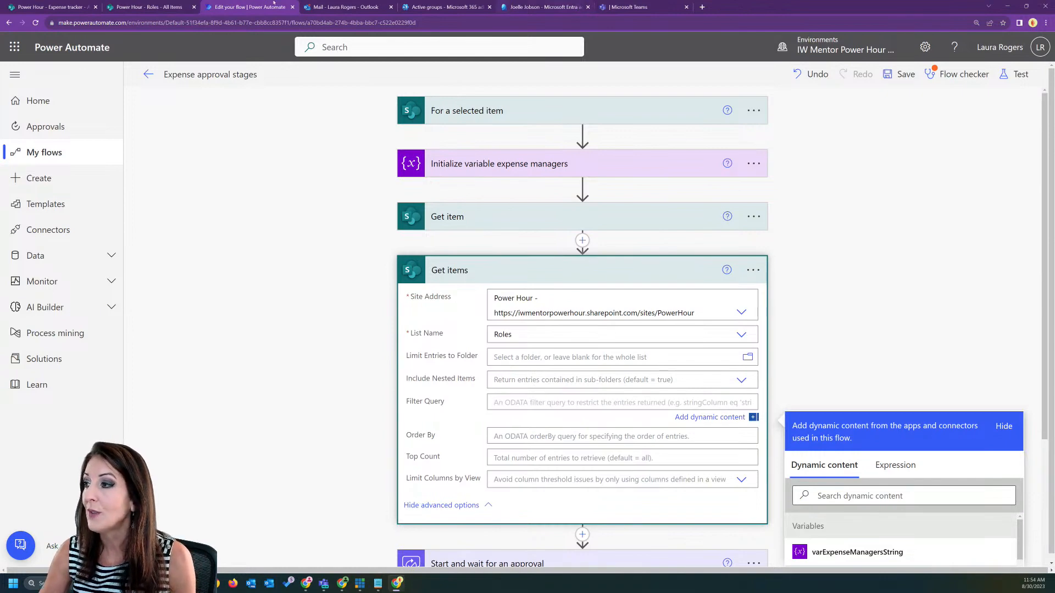
# - Check the internal name of the Title column in the Roles list's column settings
pyautogui.click(148, 7)
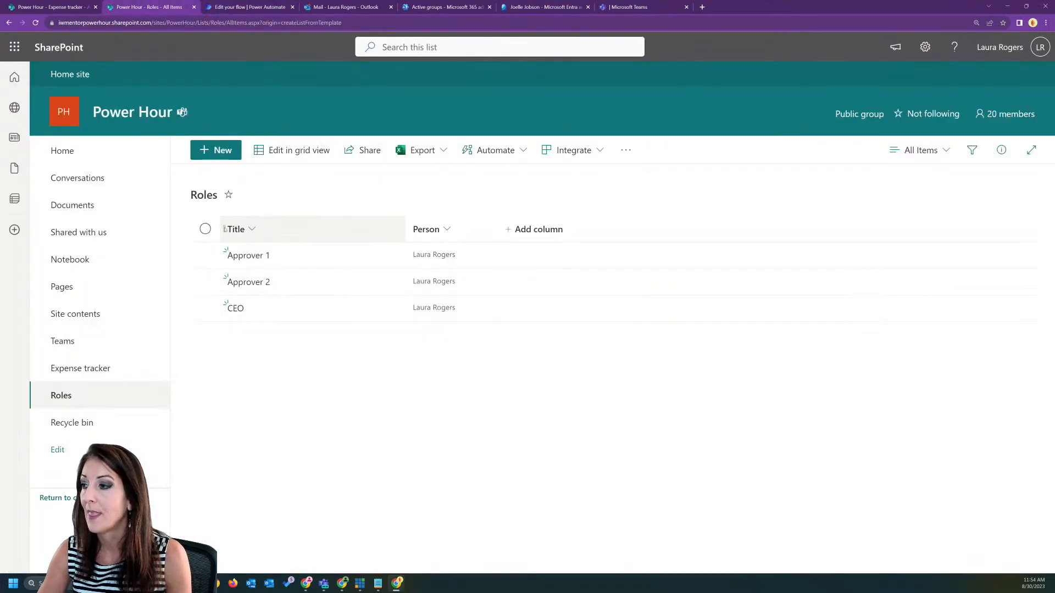
pyautogui.click(248, 229)
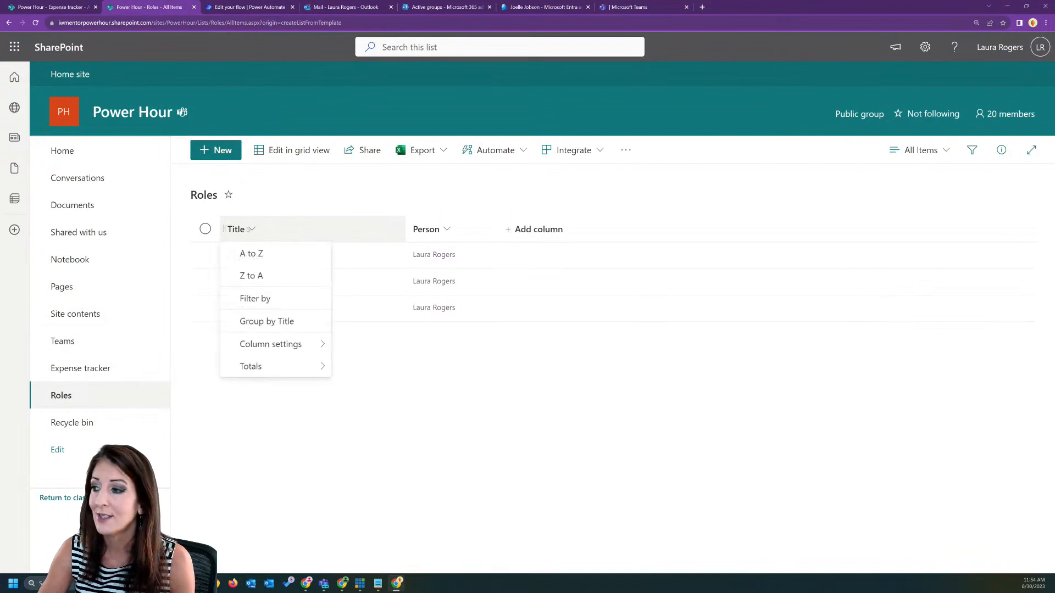
pyautogui.click(250, 252)
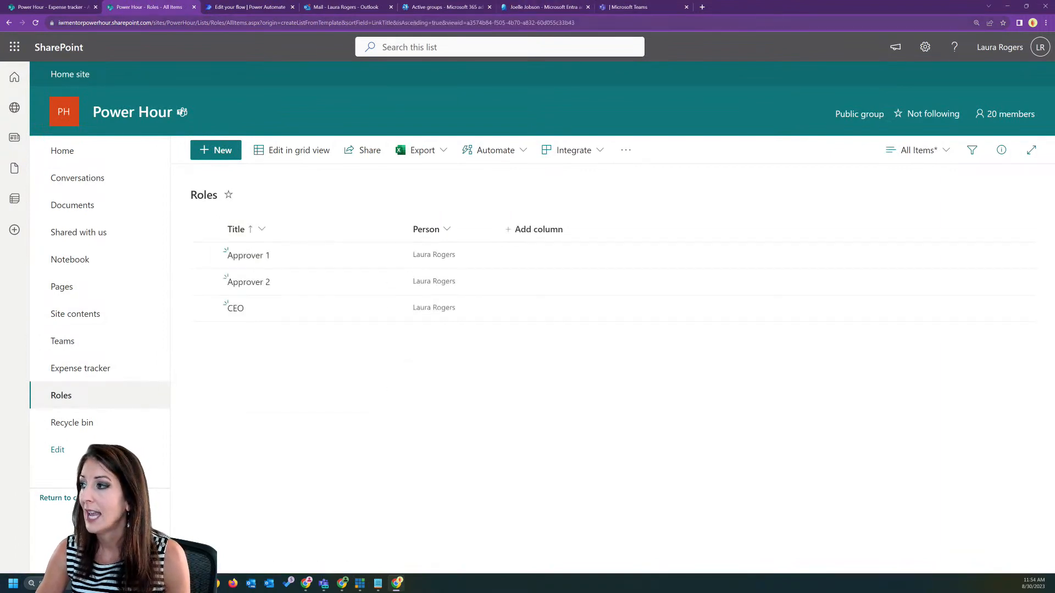
pyautogui.click(925, 46)
pyautogui.click(884, 175)
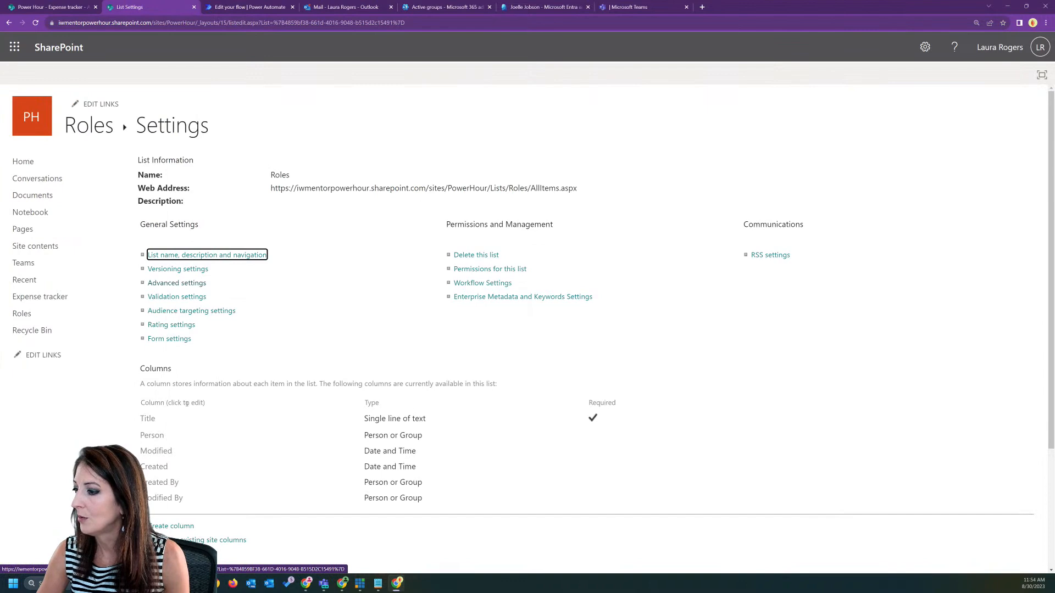
pyautogui.click(148, 419)
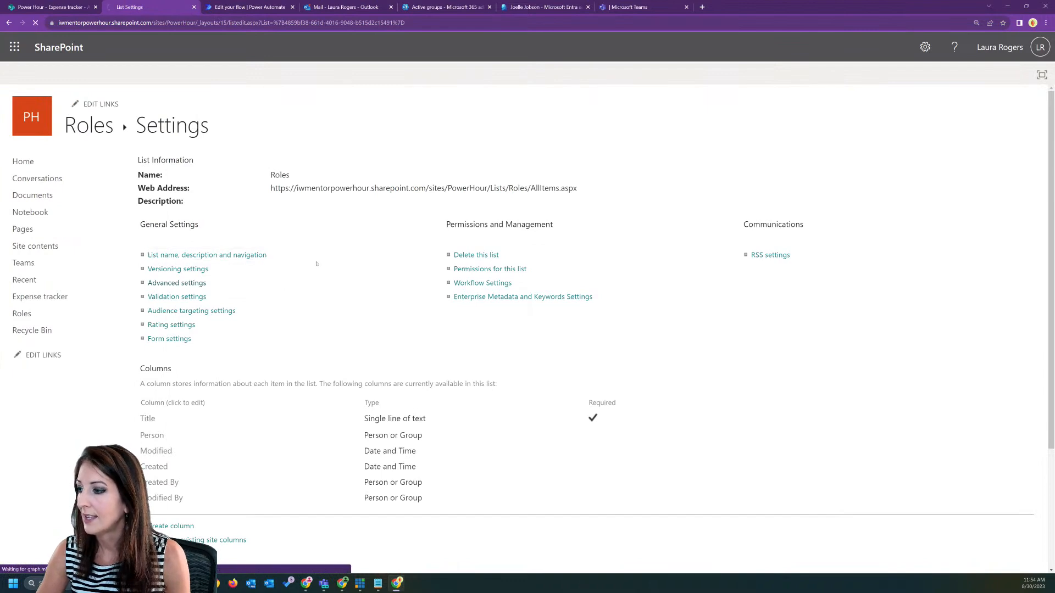
pyautogui.click(425, 22)
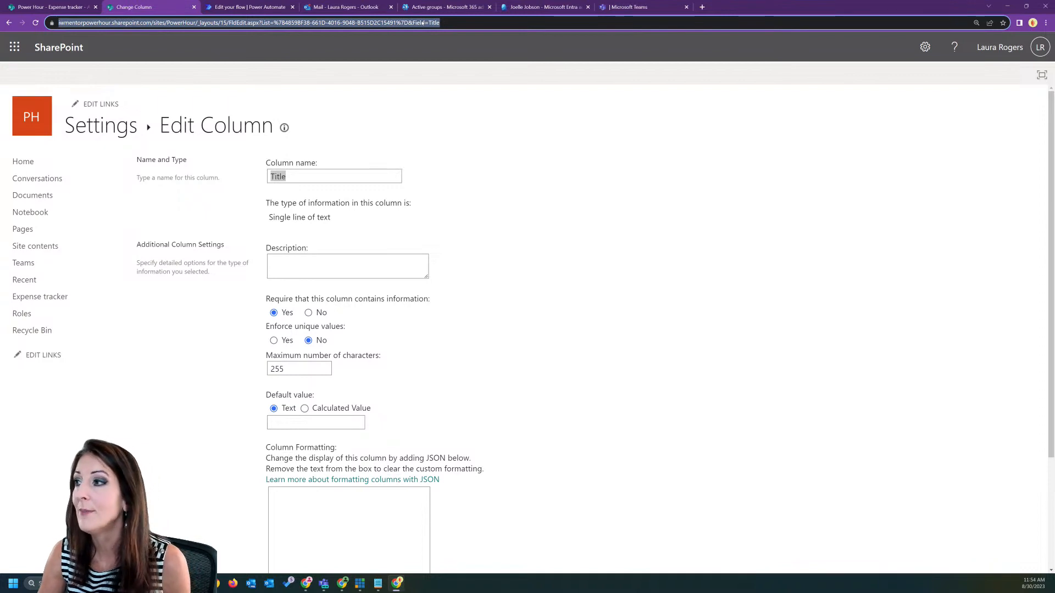
# - Set the Get items action's Filter Query to Title eq 'Approver 1'
pyautogui.click(233, 8)
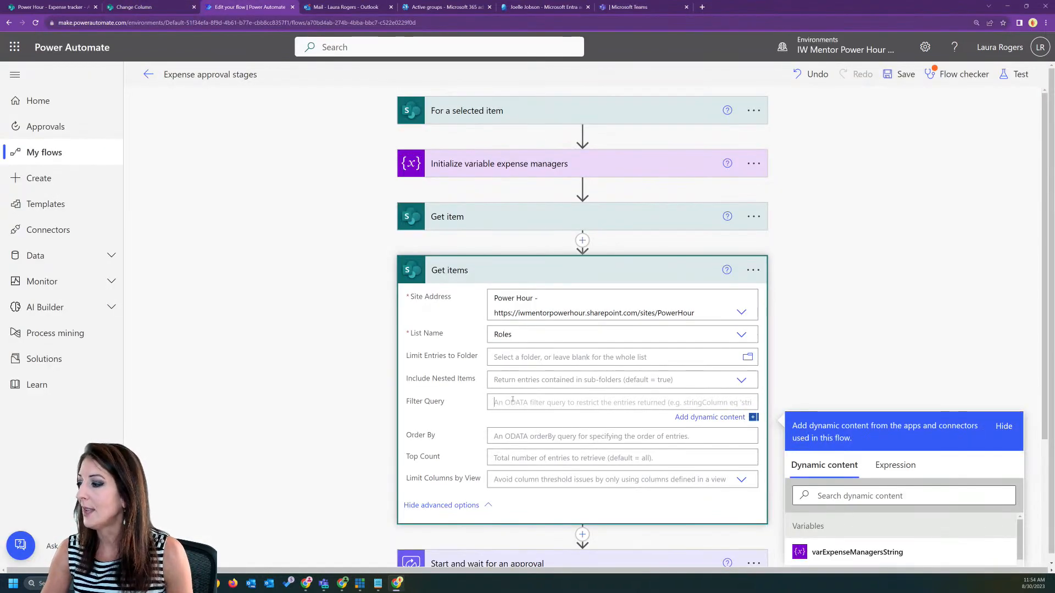
pyautogui.write('Title ')
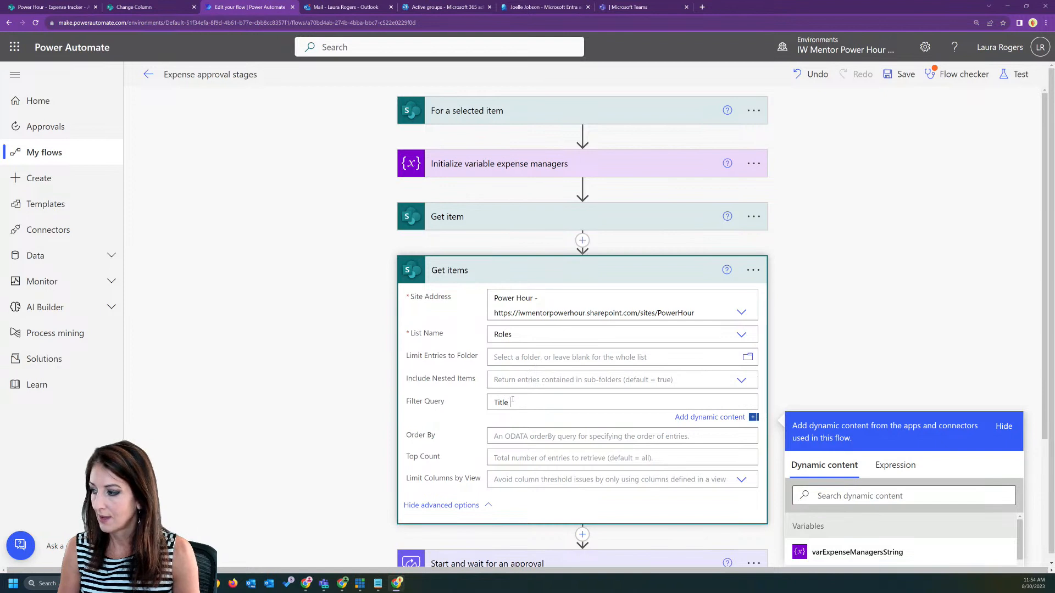
pyautogui.write('eq ')
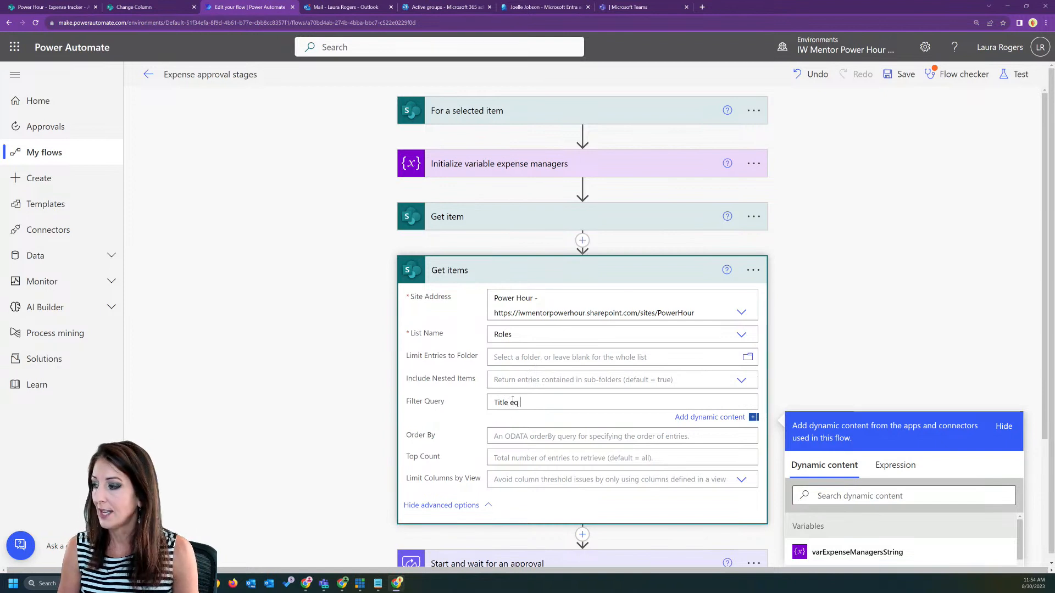
pyautogui.write("'Approver 1")
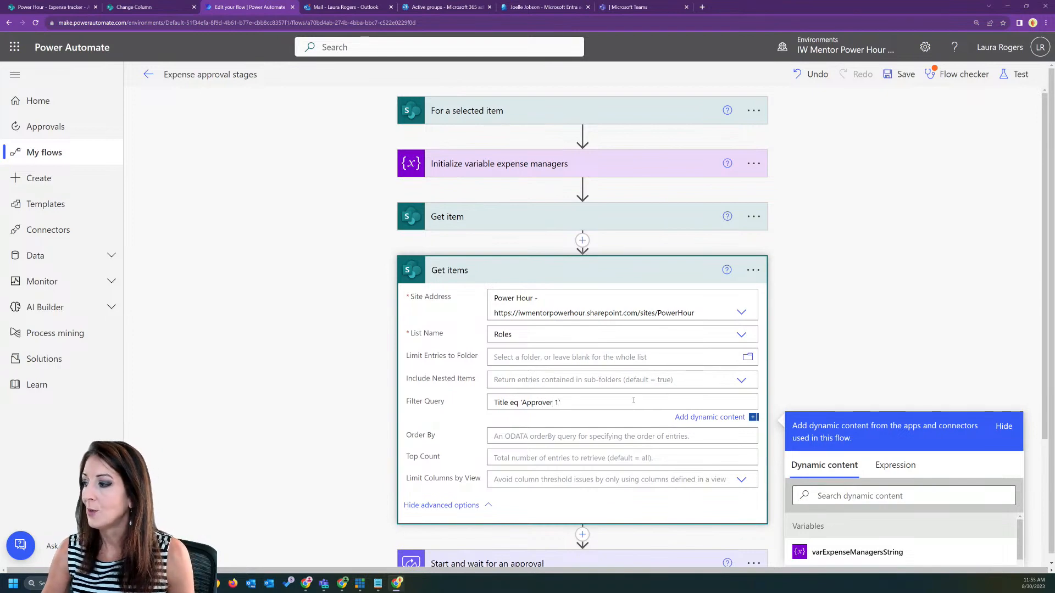
pyautogui.scroll(-3, 438, 311)
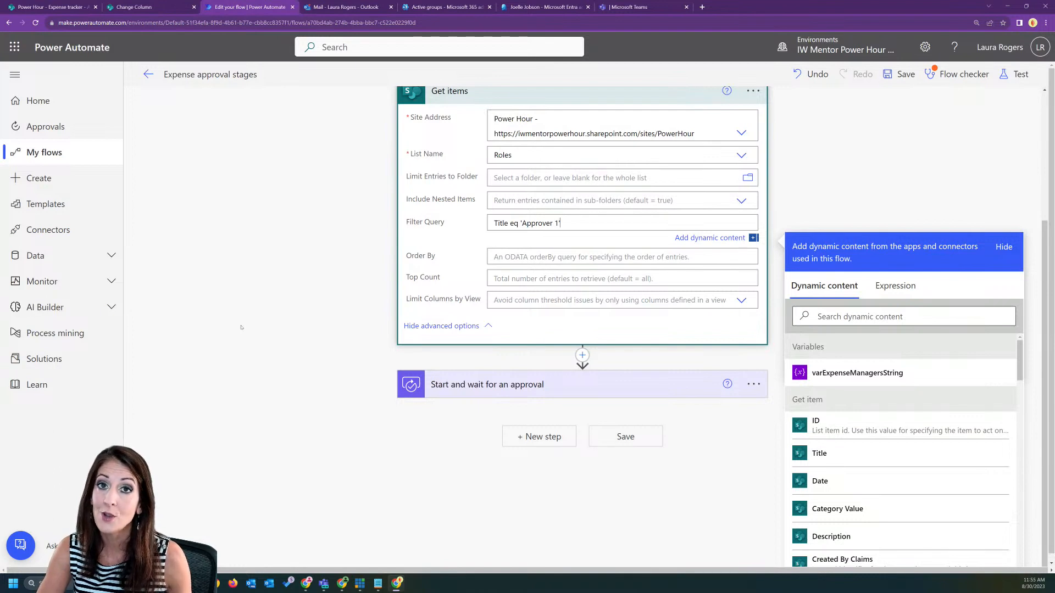
pyautogui.write("'")
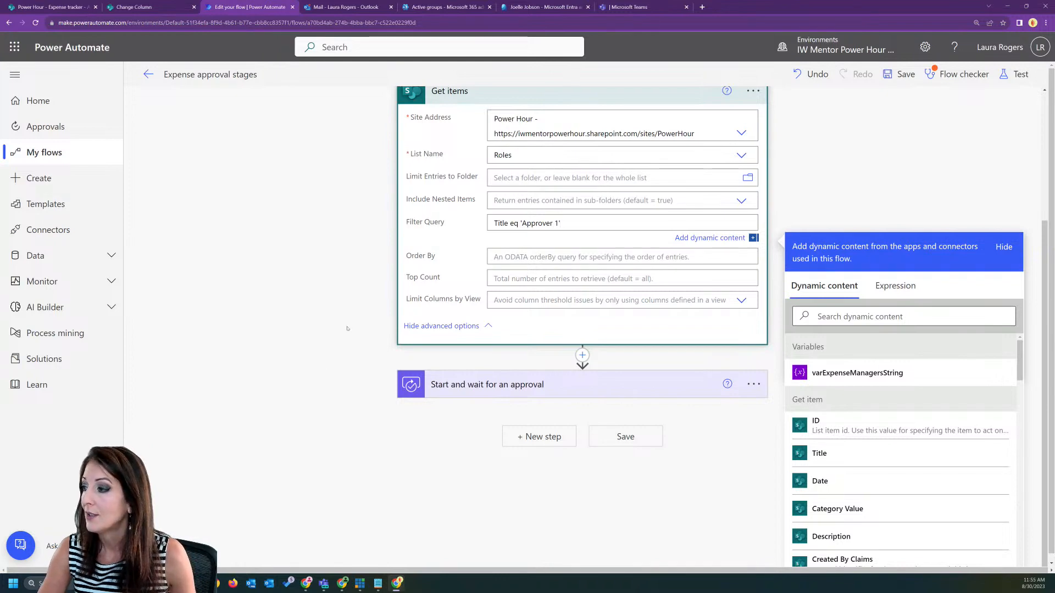
# - Insert a new, still unchosen action between Get items and Start and wait for an approval
pyautogui.scroll(2, 340, 291)
pyautogui.scroll(-2, 341, 292)
pyautogui.click(582, 354)
pyautogui.click(583, 472)
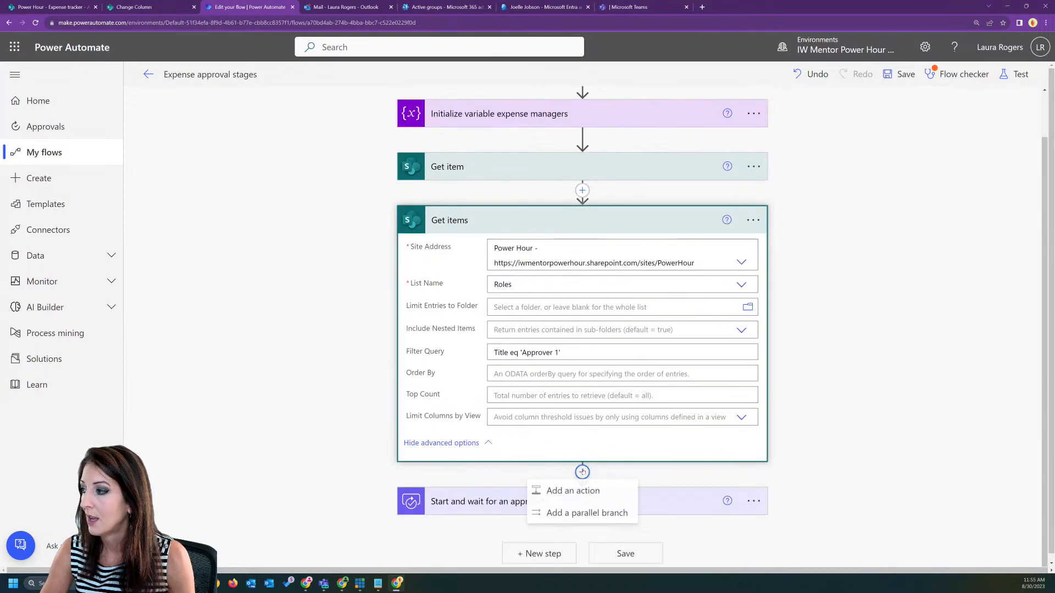
pyautogui.click(571, 491)
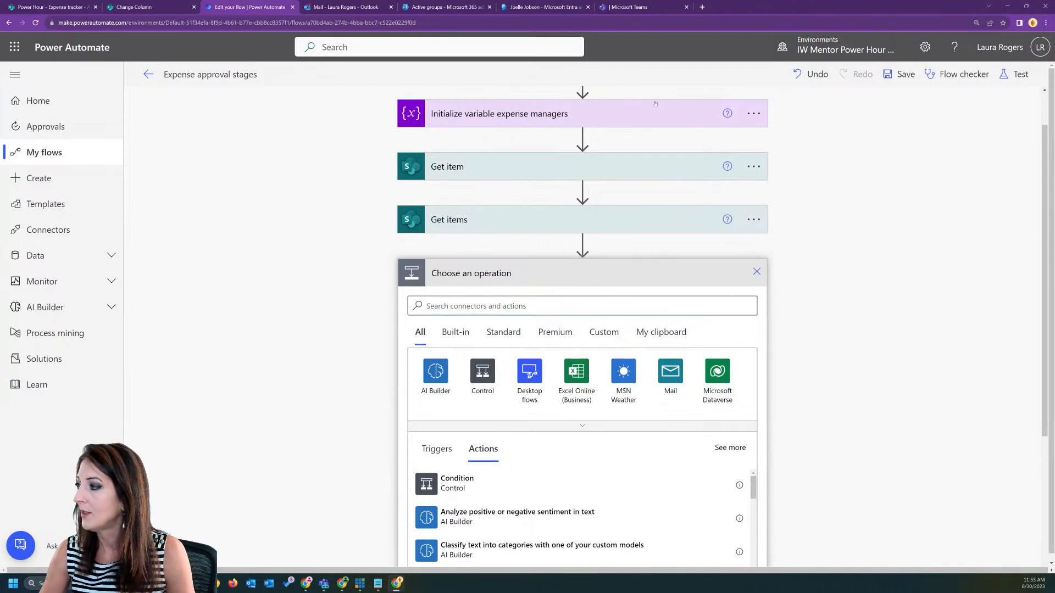
# - Rename the expense managers variable to varApprover1 and its action to "Initialize variable approver 1"
pyautogui.click(566, 114)
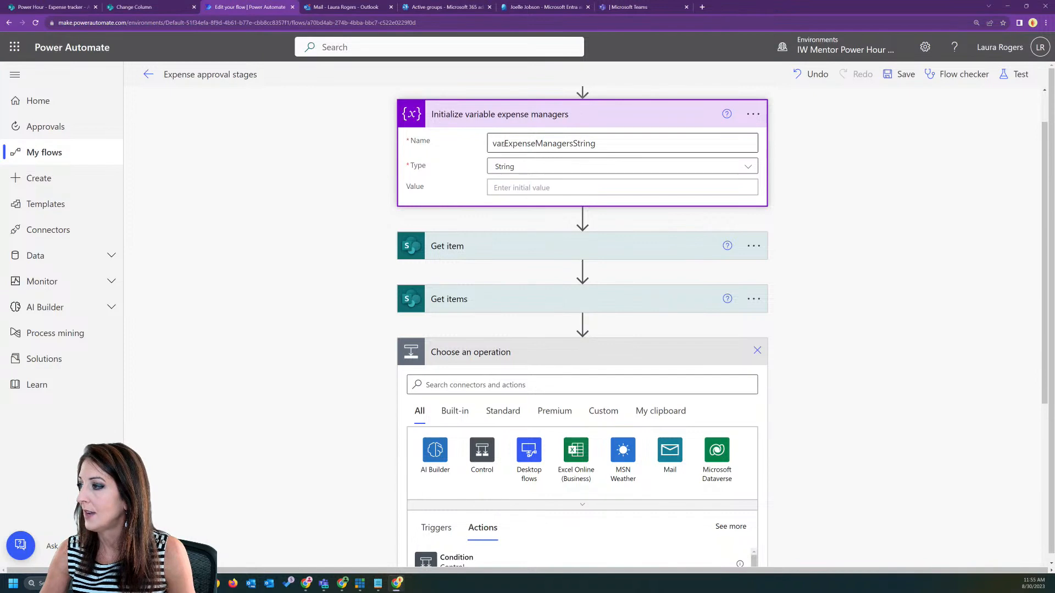
pyautogui.moveTo(504, 143); pyautogui.dragTo(650, 156)
pyautogui.write('Approver1')
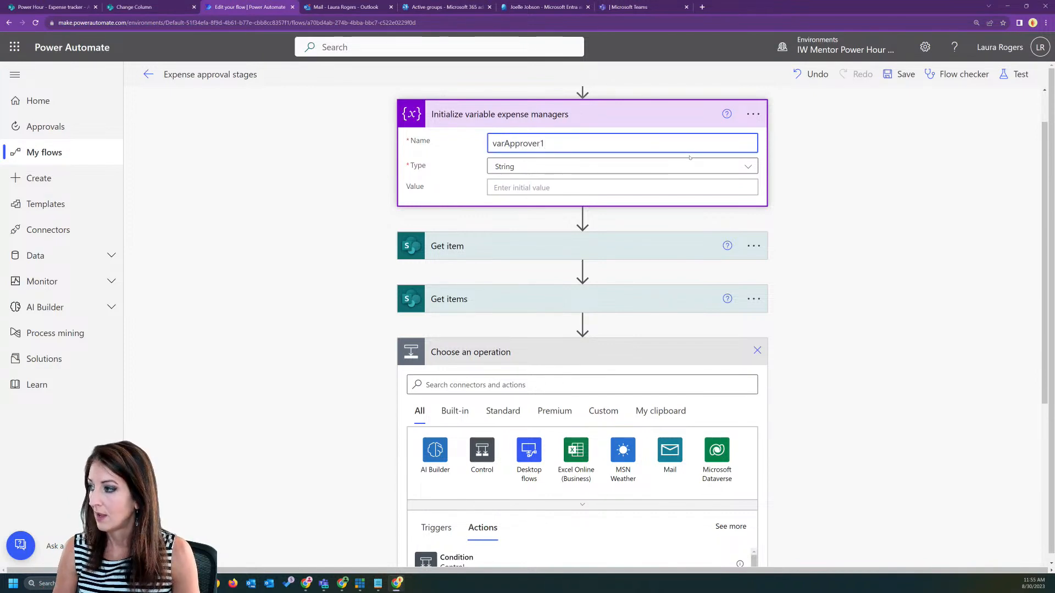
pyautogui.click(753, 114)
pyautogui.click(812, 137)
pyautogui.moveTo(496, 115); pyautogui.dragTo(611, 111)
pyautogui.write('approver 1')
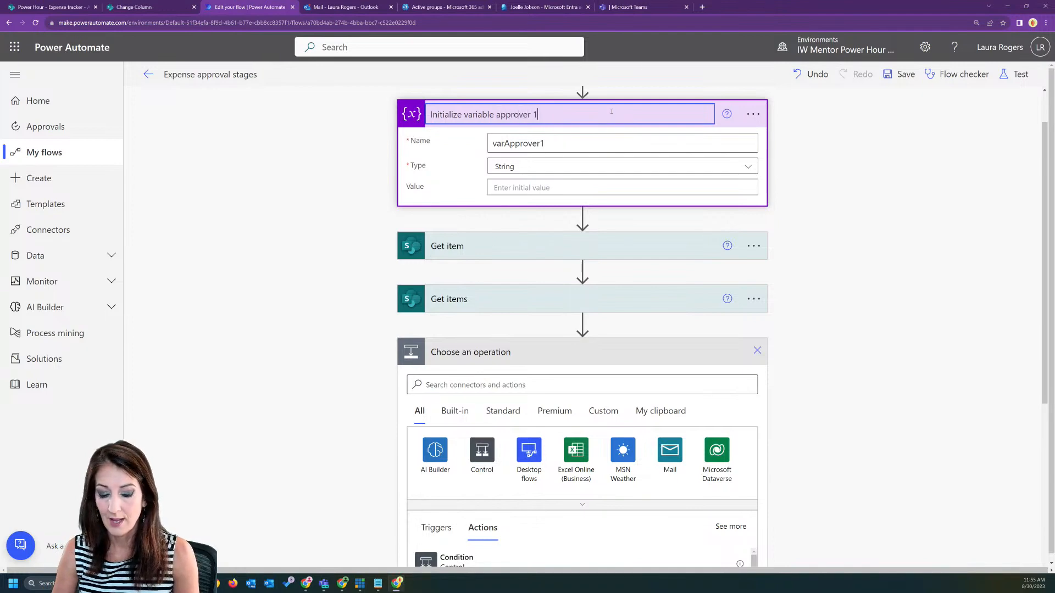
pyautogui.press('Return')
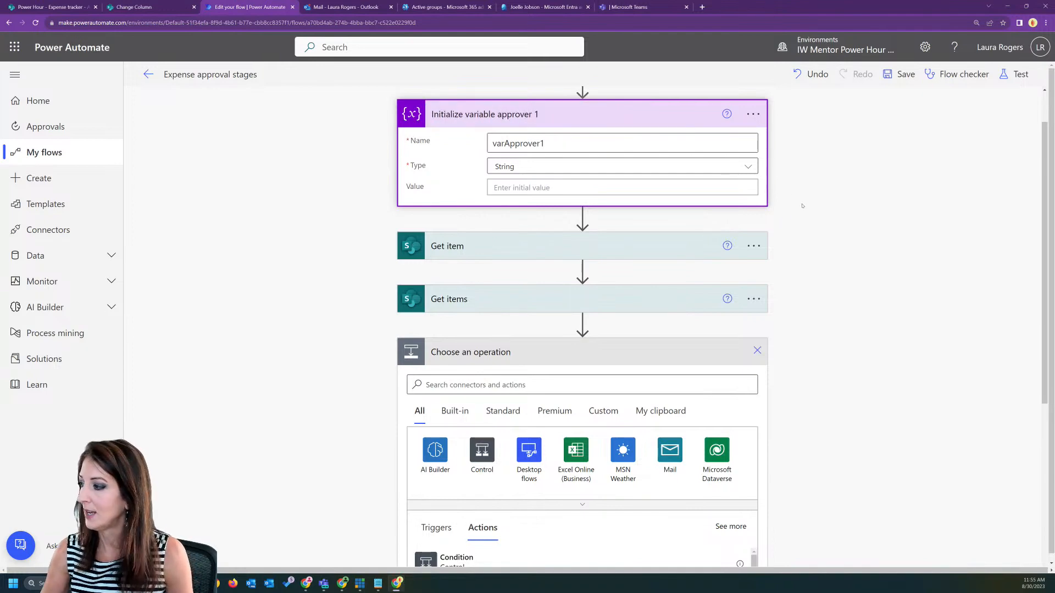
# - Choose the Append to string variable operation for the new action after Get items
pyautogui.scroll(-3, 806, 246)
pyautogui.click(494, 221)
pyautogui.write('var')
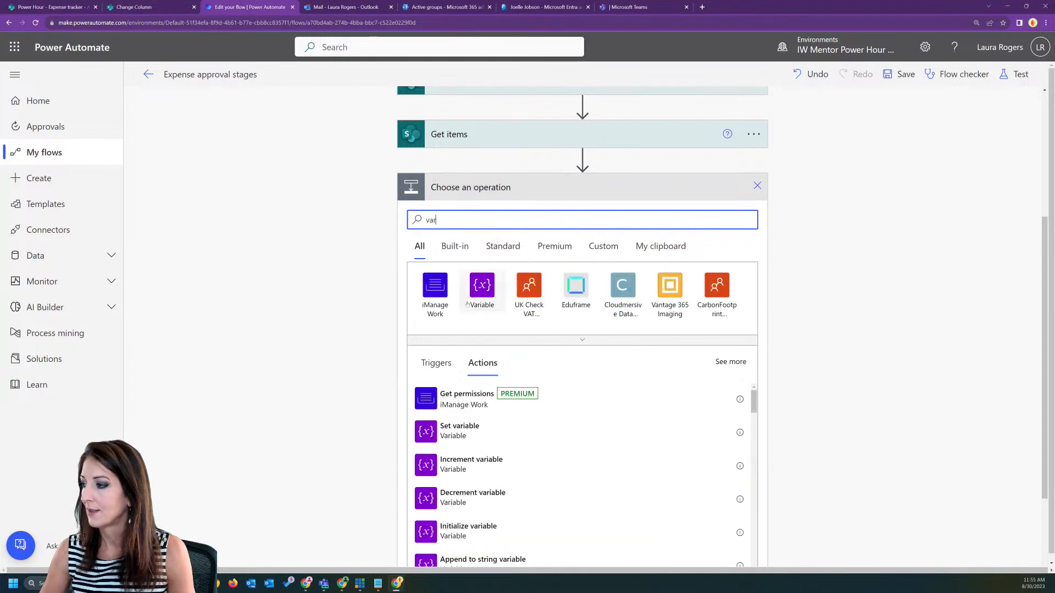
pyautogui.click(481, 291)
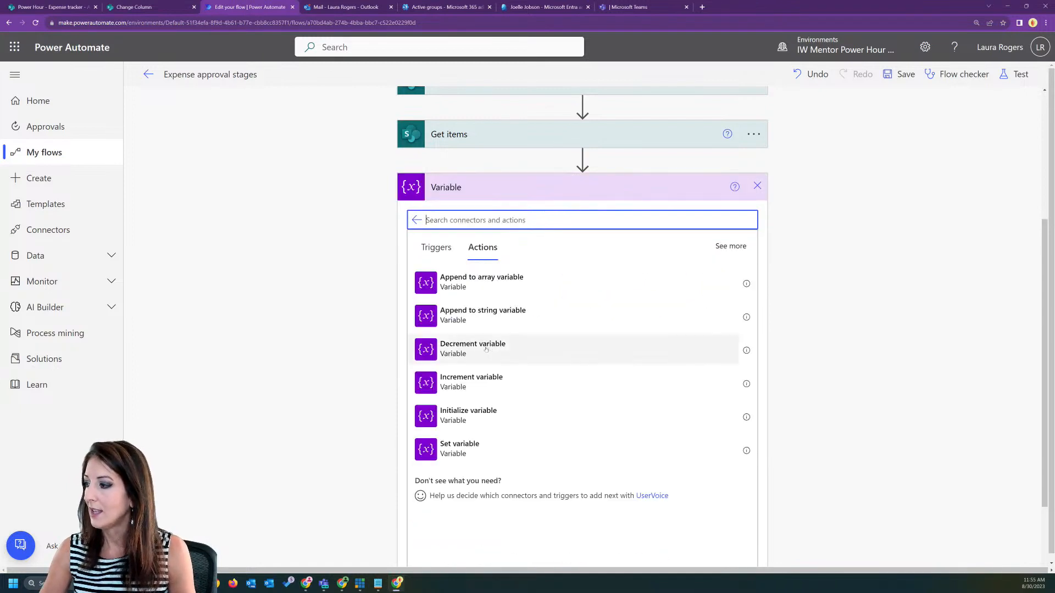
pyautogui.click(482, 311)
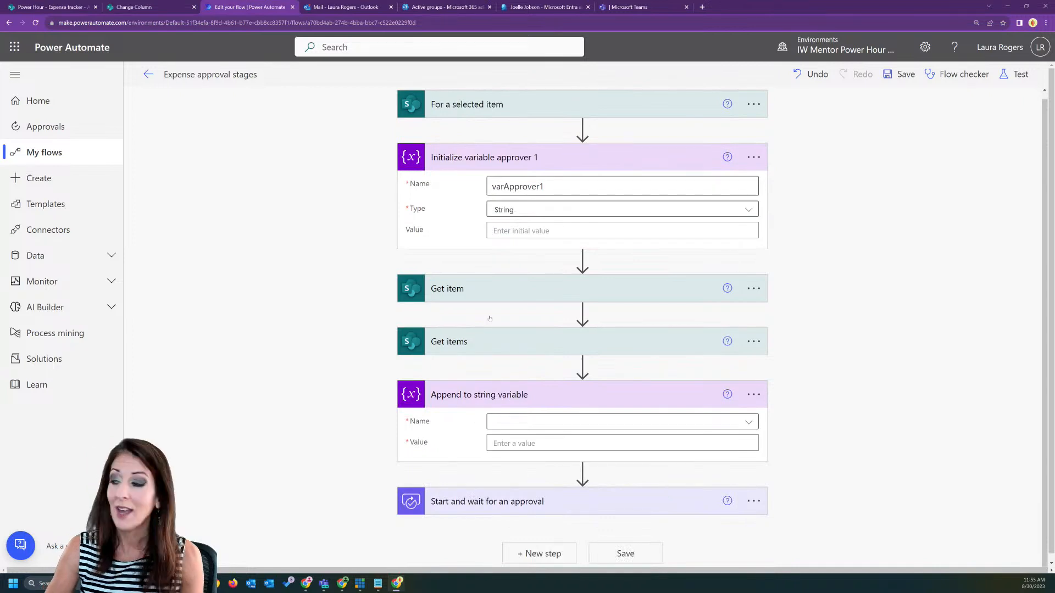
# - Make the append action add Person Email from Get items, followed by a semicolon, to the varApprover1 variable
pyautogui.click(516, 426)
pyautogui.click(508, 463)
pyautogui.click(526, 443)
pyautogui.scroll(-3, 840, 379)
pyautogui.scroll(-3, 881, 475)
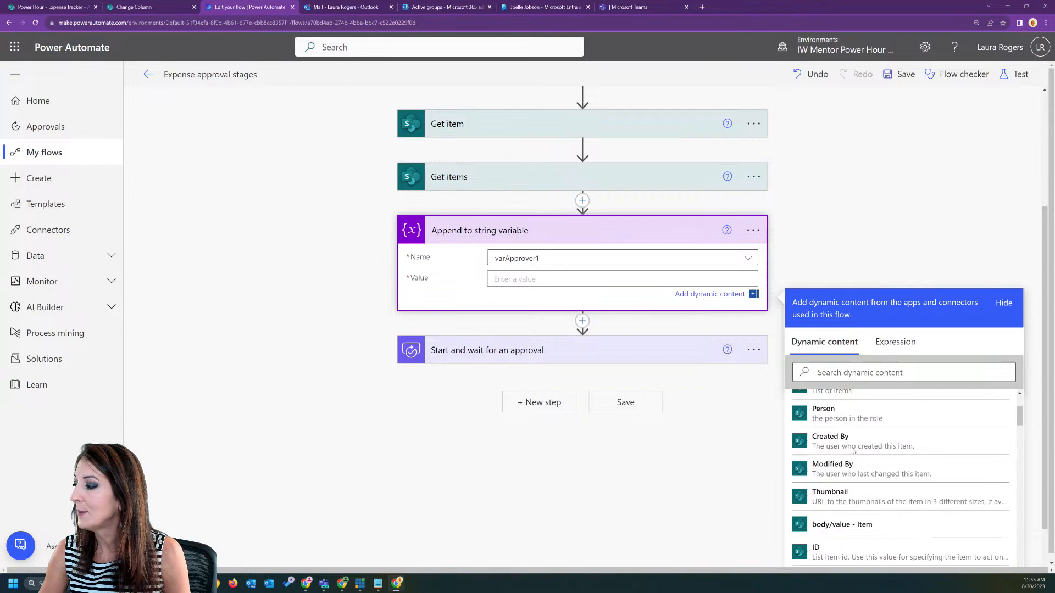
pyautogui.scroll(-1, 881, 476)
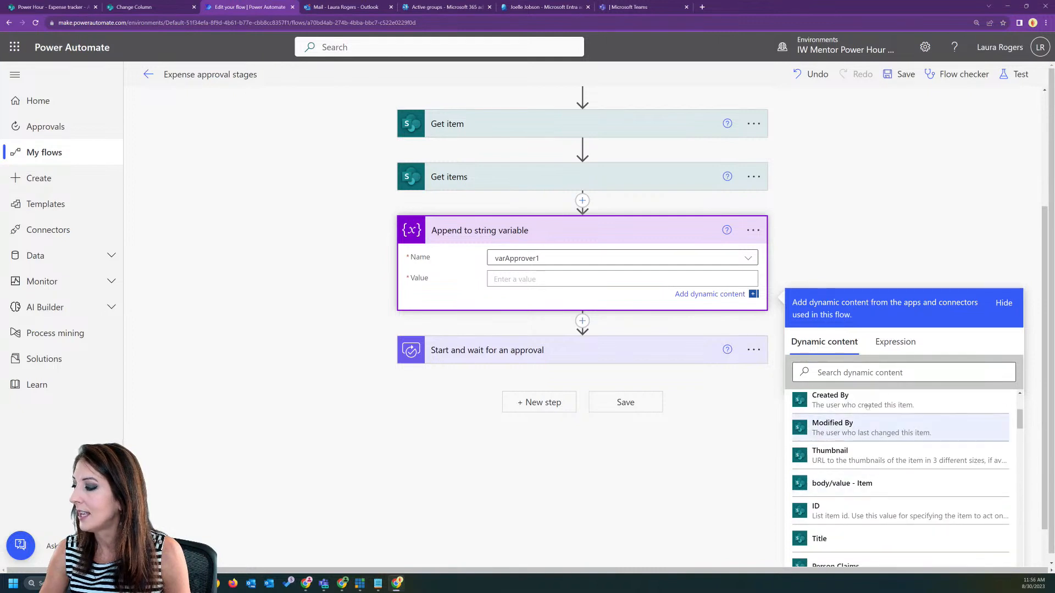
pyautogui.click(861, 373)
pyautogui.write('per')
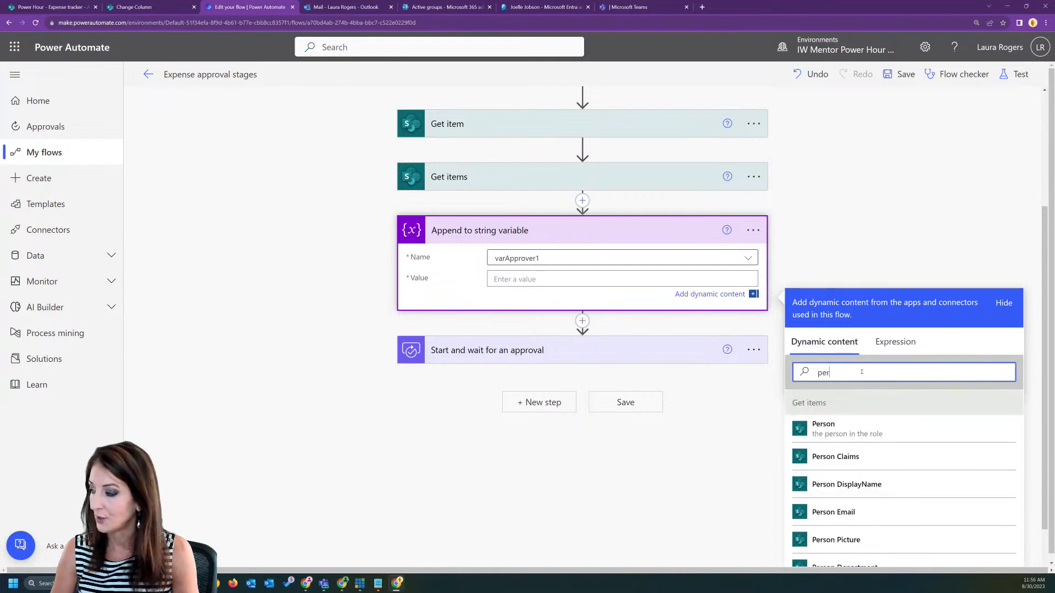
pyautogui.write('s')
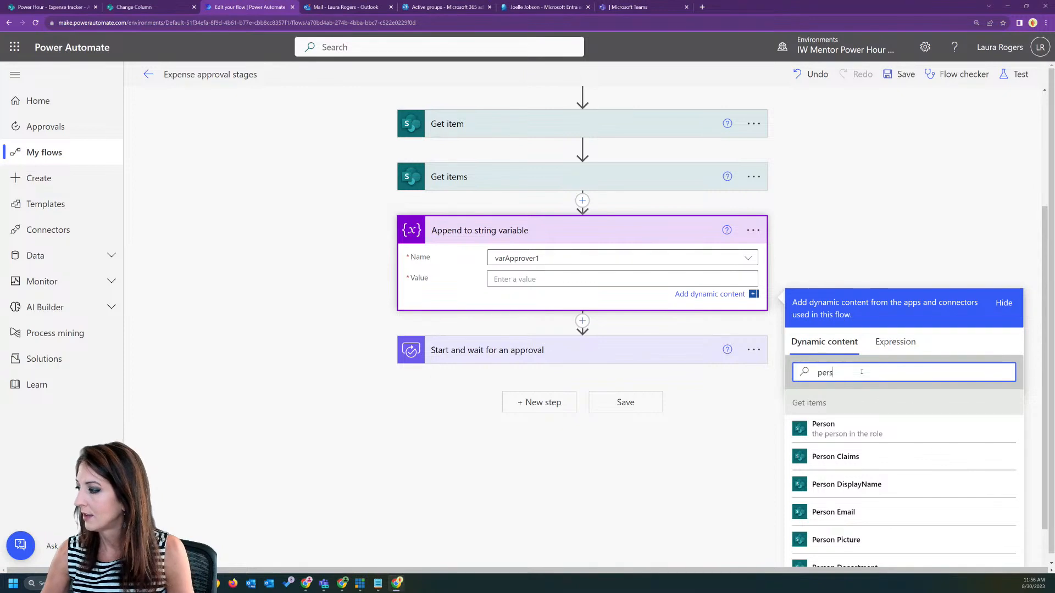
pyautogui.click(867, 520)
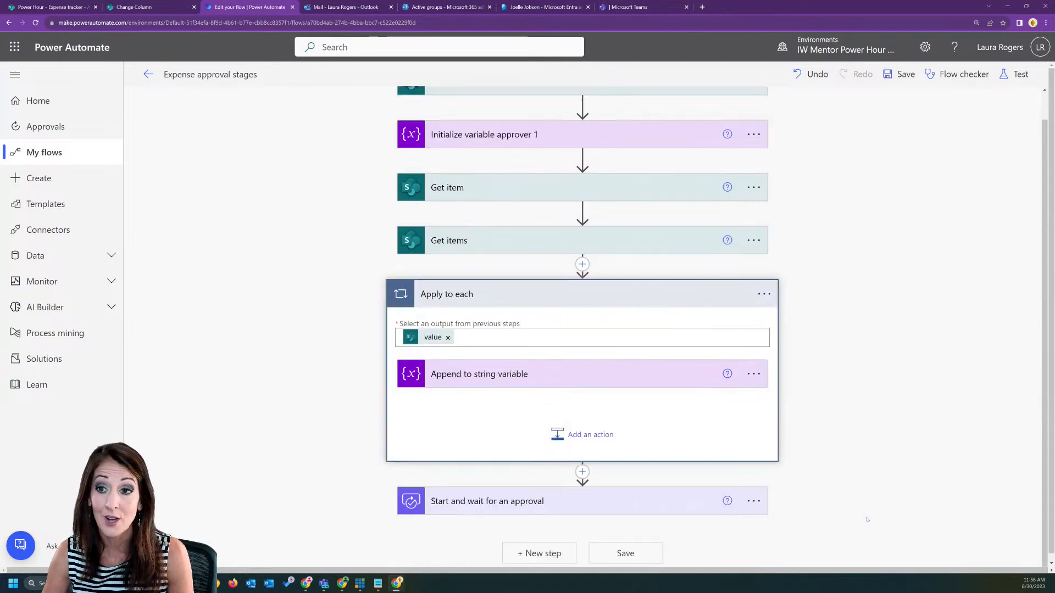
pyautogui.click(575, 373)
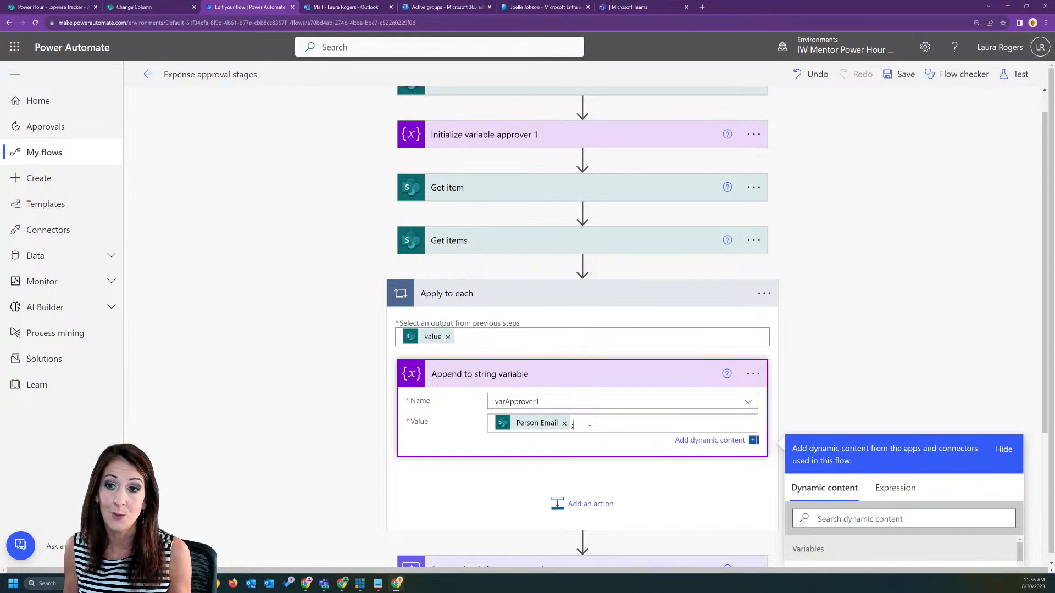
# - Replace the variable in the approval action's Assigned to field with varApprover1
pyautogui.scroll(-3, 659, 410)
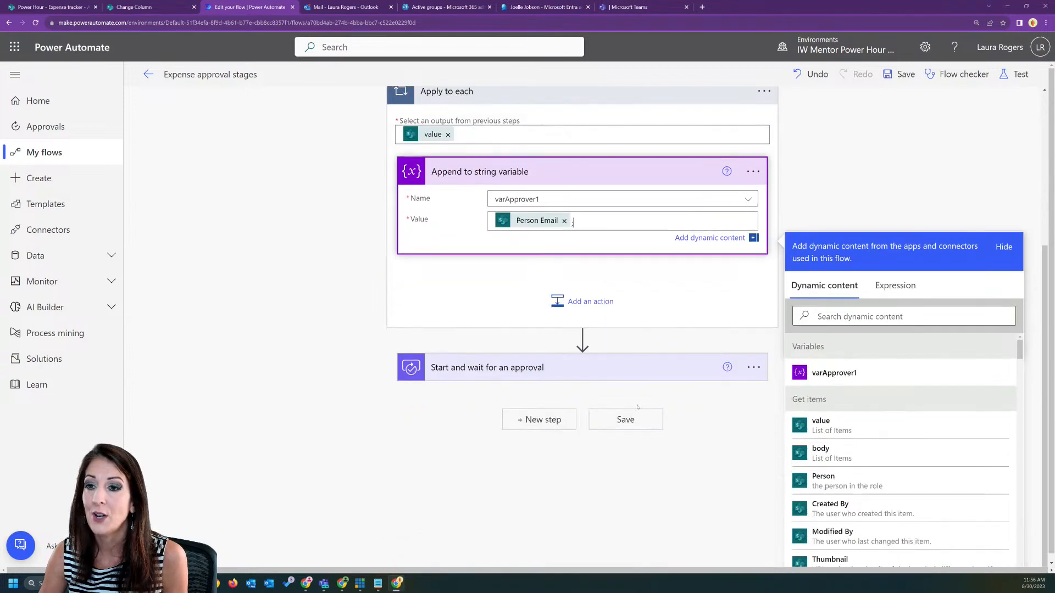
pyautogui.click(541, 374)
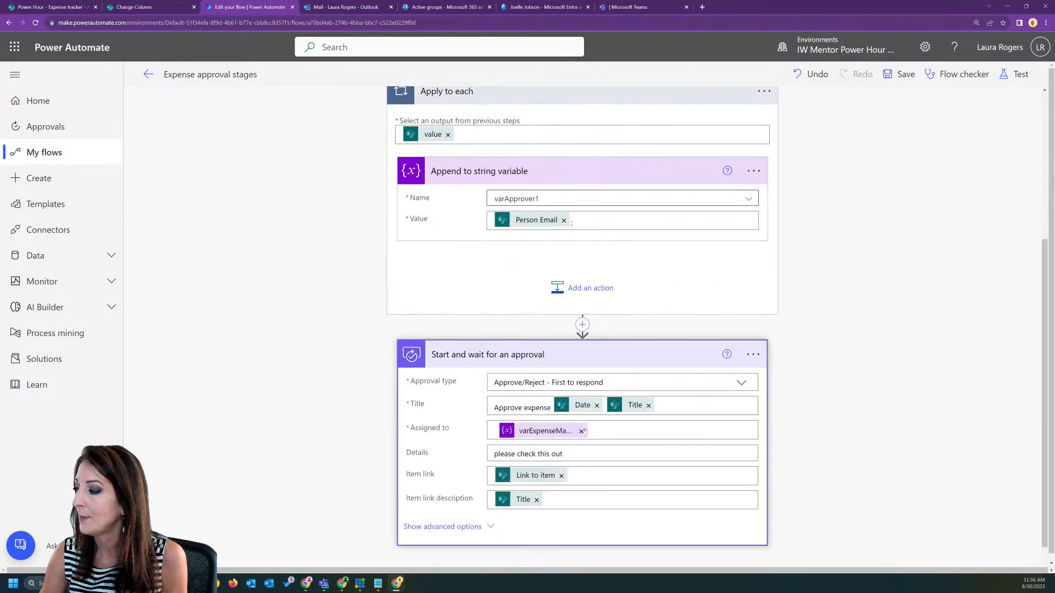
pyautogui.click(581, 431)
pyautogui.scroll(-2, 666, 443)
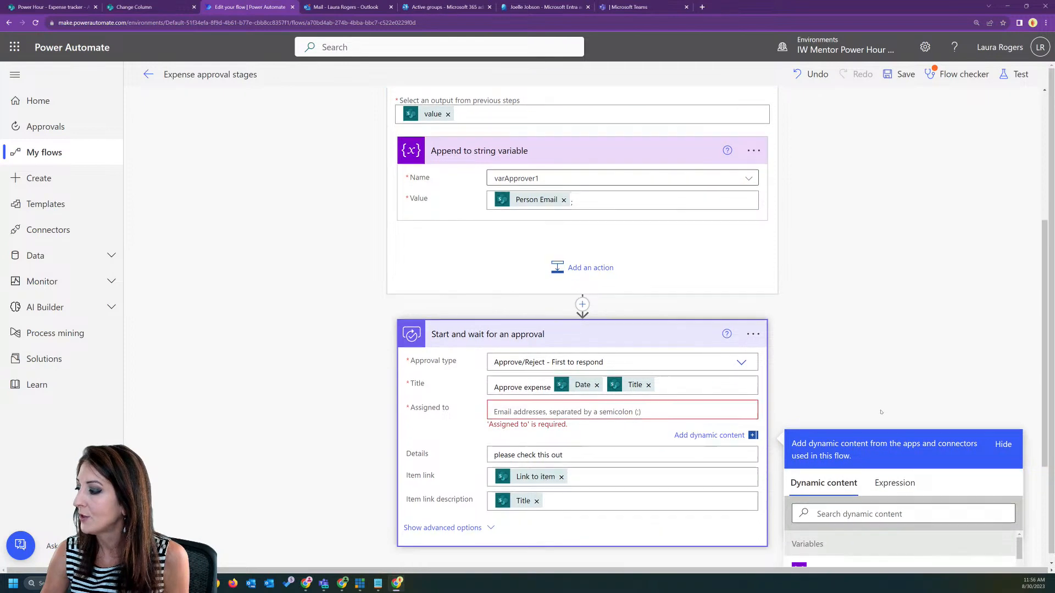
pyautogui.click(833, 466)
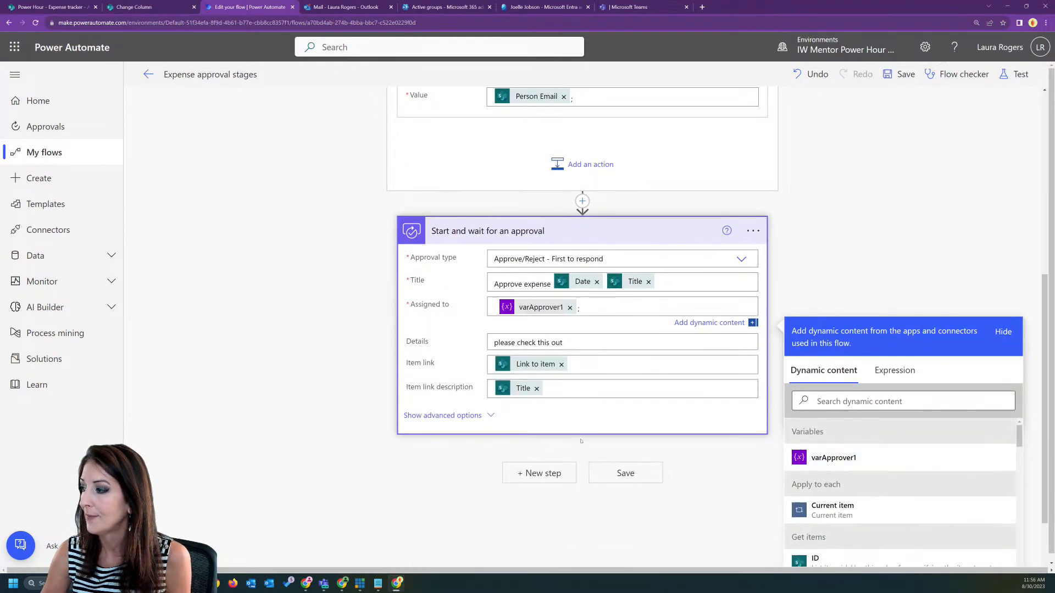
# - Add a Condition control as a new step after the Start and wait for an approval action
pyautogui.scroll(2, 522, 478)
pyautogui.scroll(-1, 760, 397)
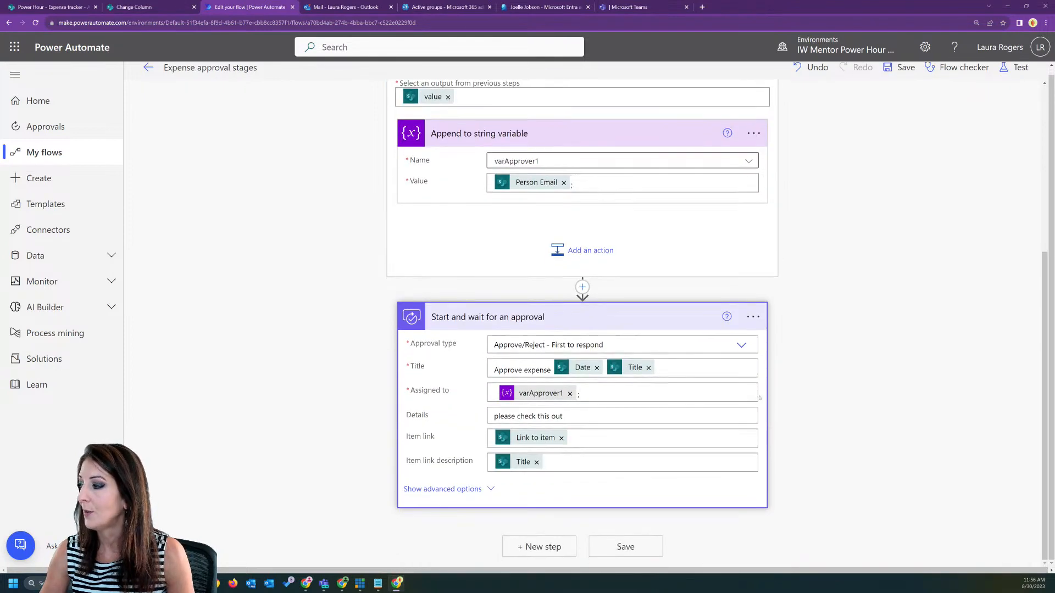
pyautogui.click(527, 547)
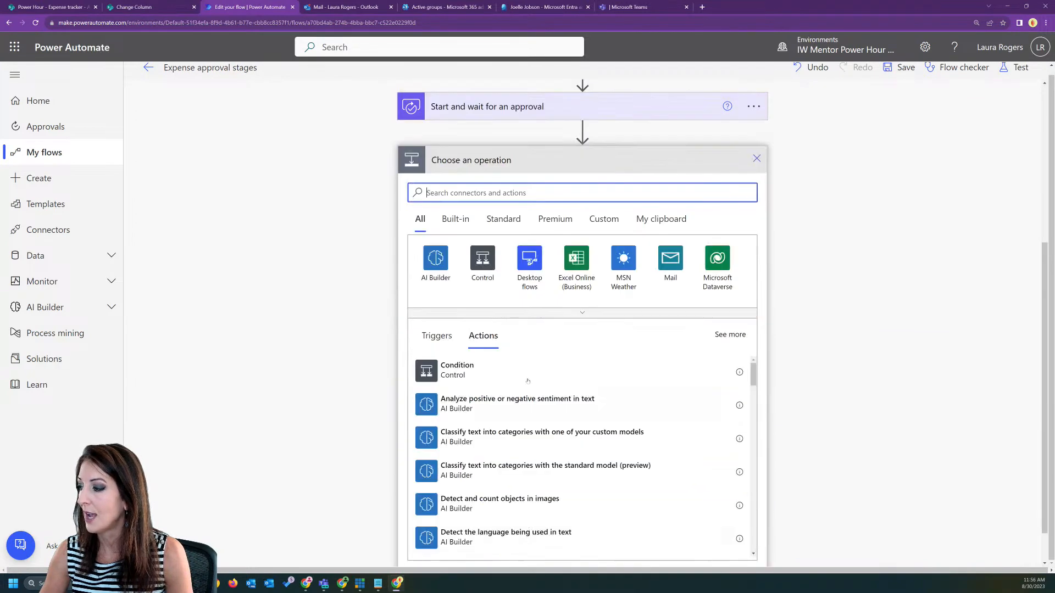
pyautogui.click(451, 369)
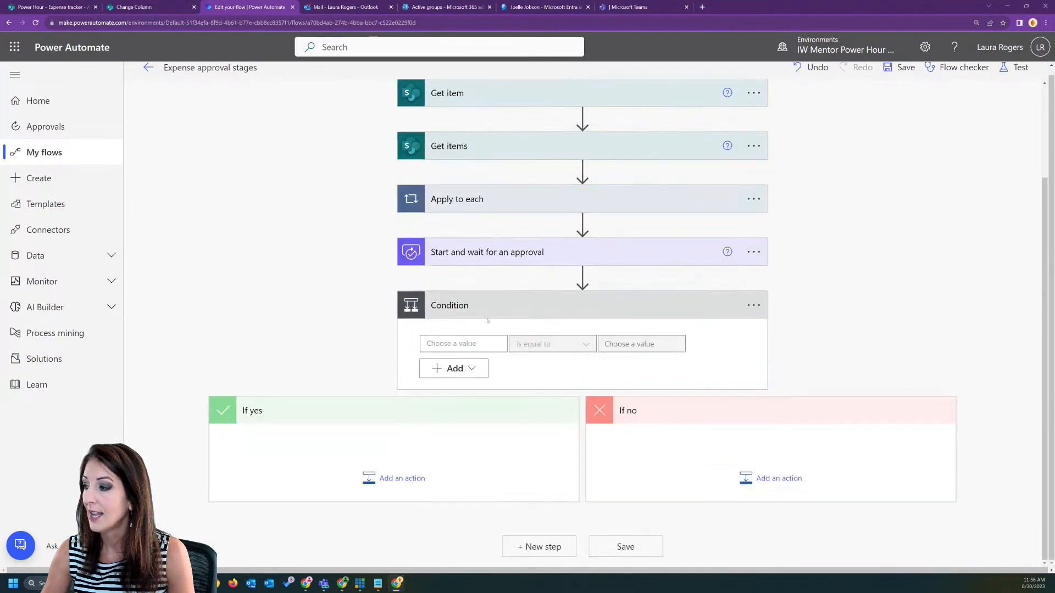
# - Set the condition to check whether the approval's Outcome is equal to "Approver"
pyautogui.click(463, 344)
pyautogui.click(587, 479)
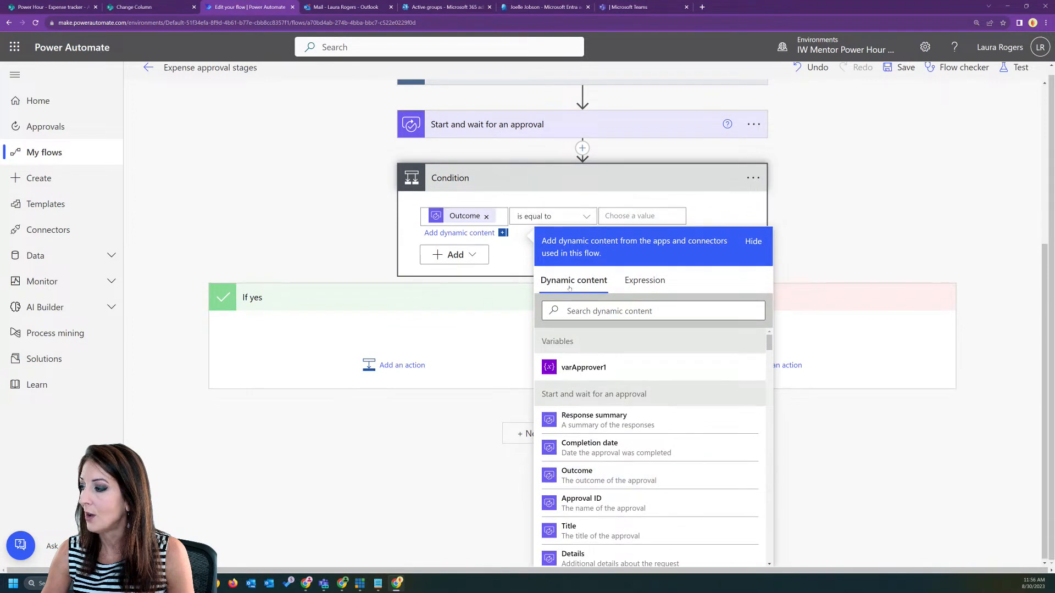
pyautogui.click(627, 216)
pyautogui.write('Approver')
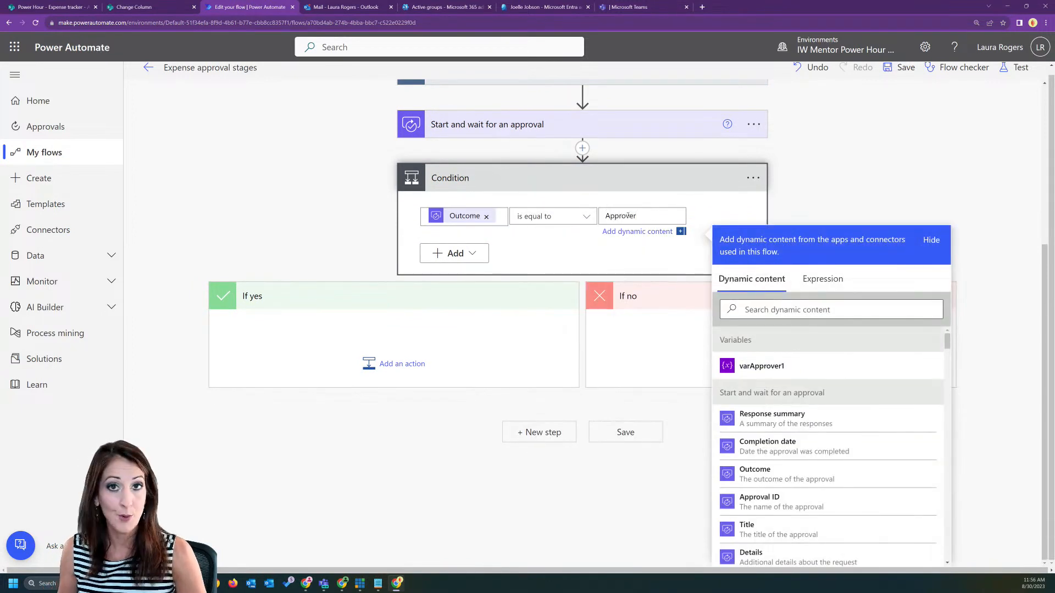
pyautogui.click(385, 359)
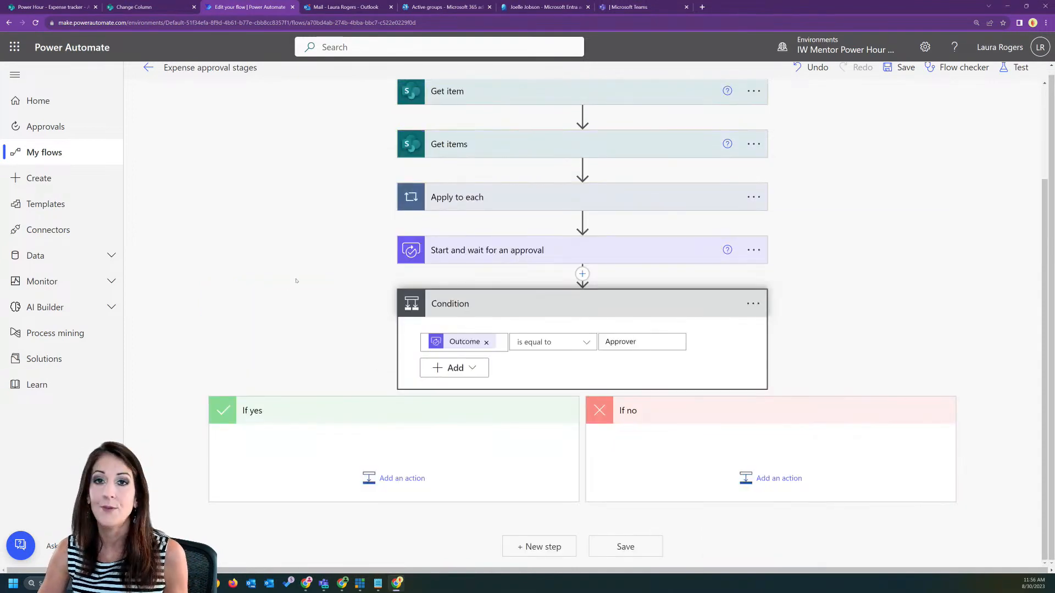
# - Review the Get items settings for the Roles list and the Append to string variable action inside Apply to each
pyautogui.scroll(3, 298, 280)
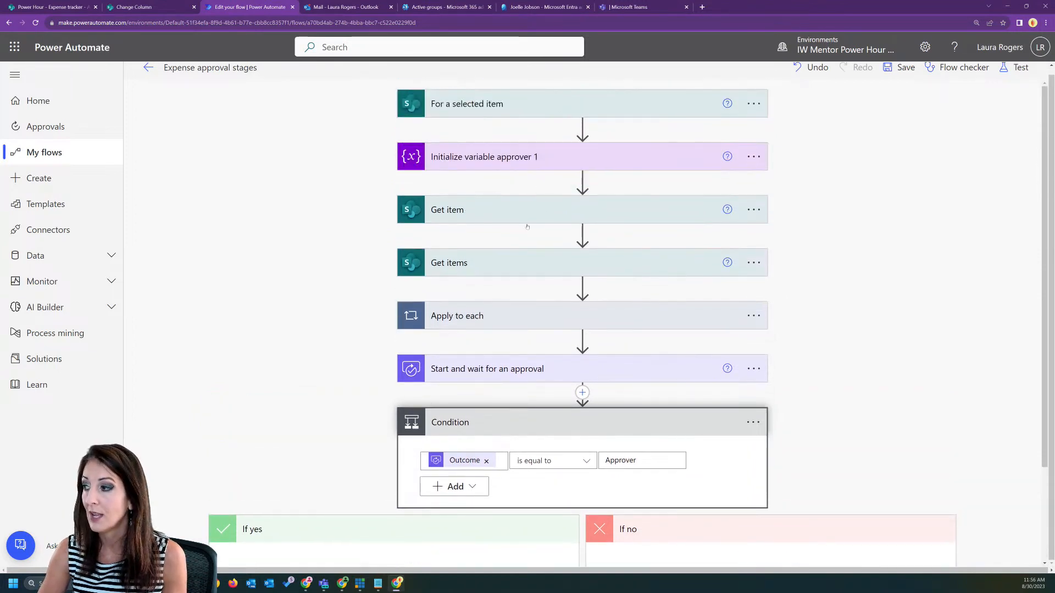
pyautogui.click(512, 262)
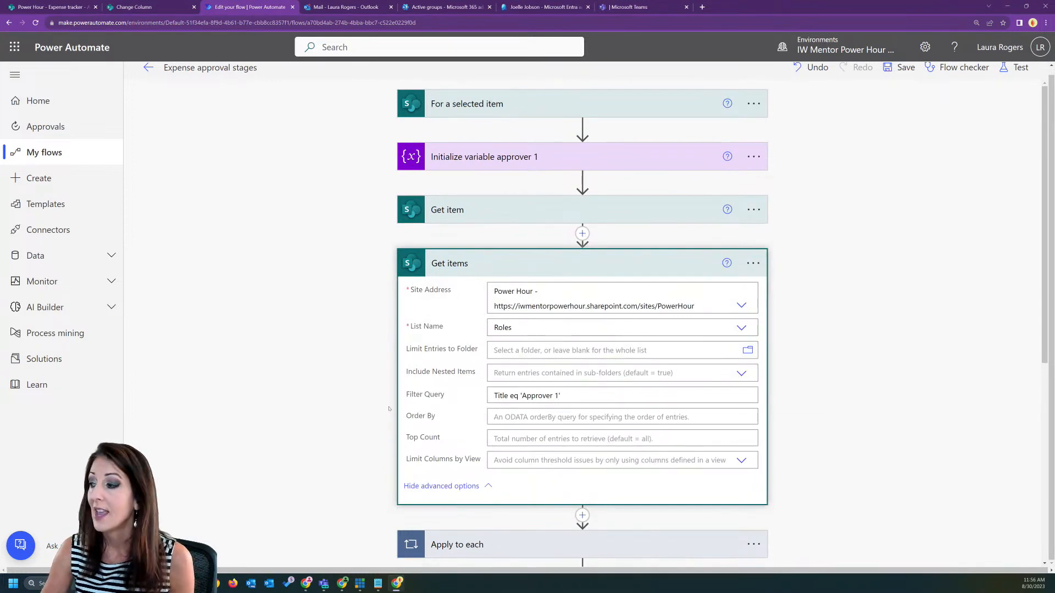
pyautogui.scroll(-3, 581, 394)
pyautogui.click(497, 383)
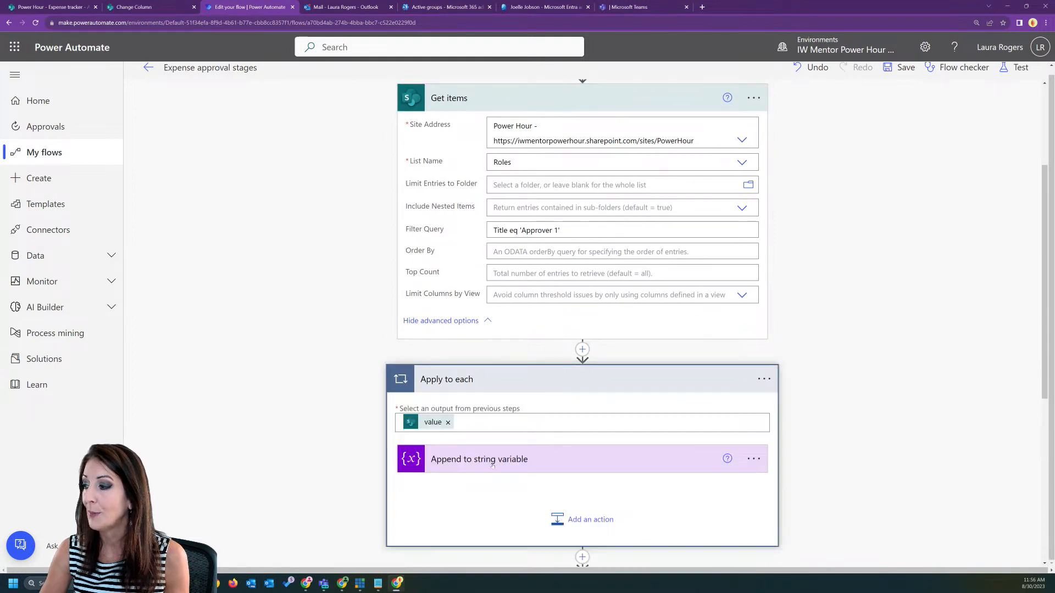
pyautogui.click(517, 466)
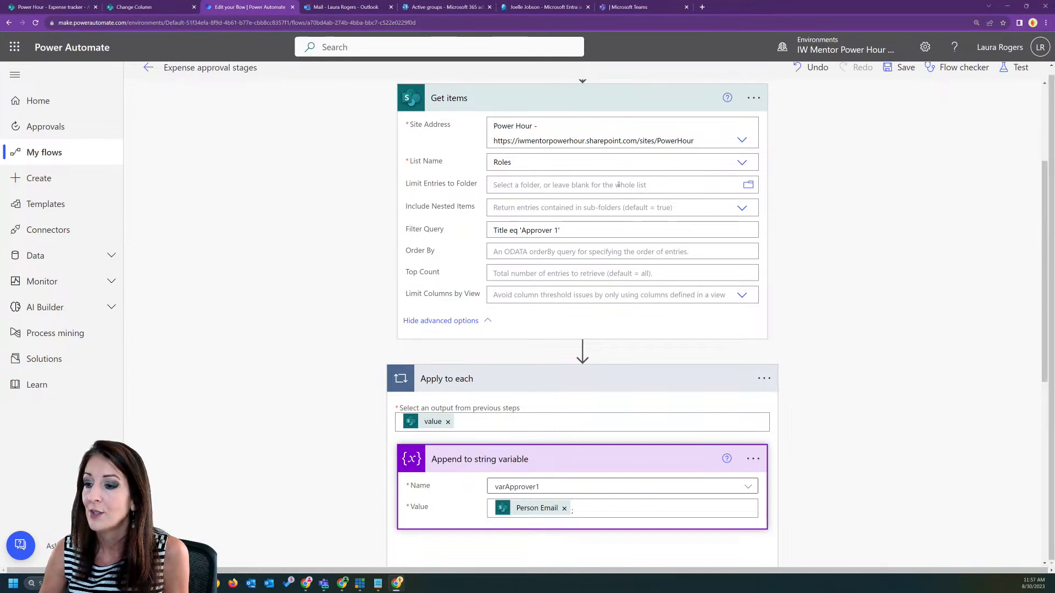
pyautogui.scroll(-7, 322, 446)
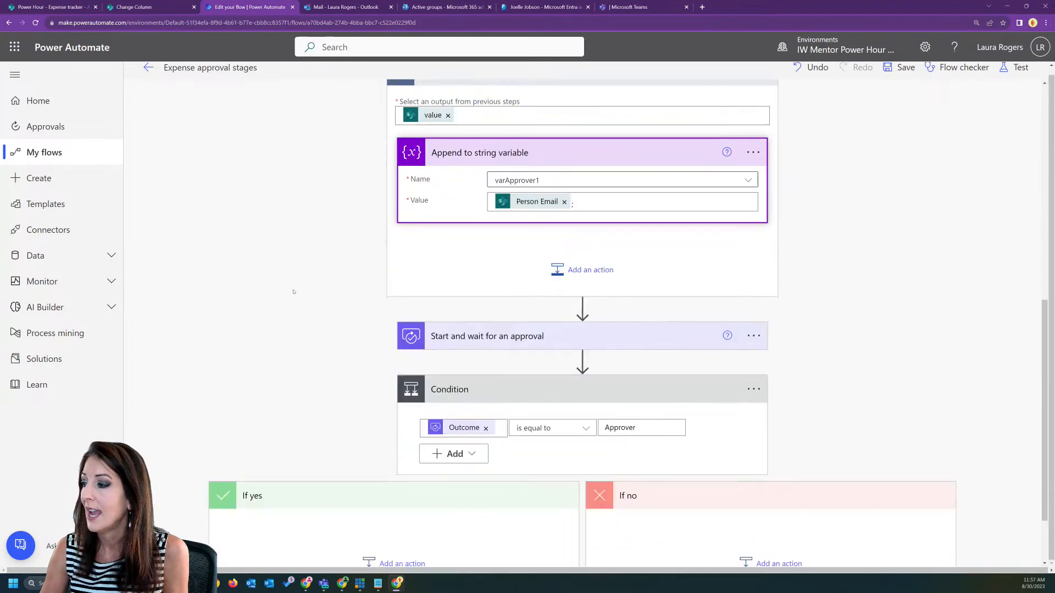